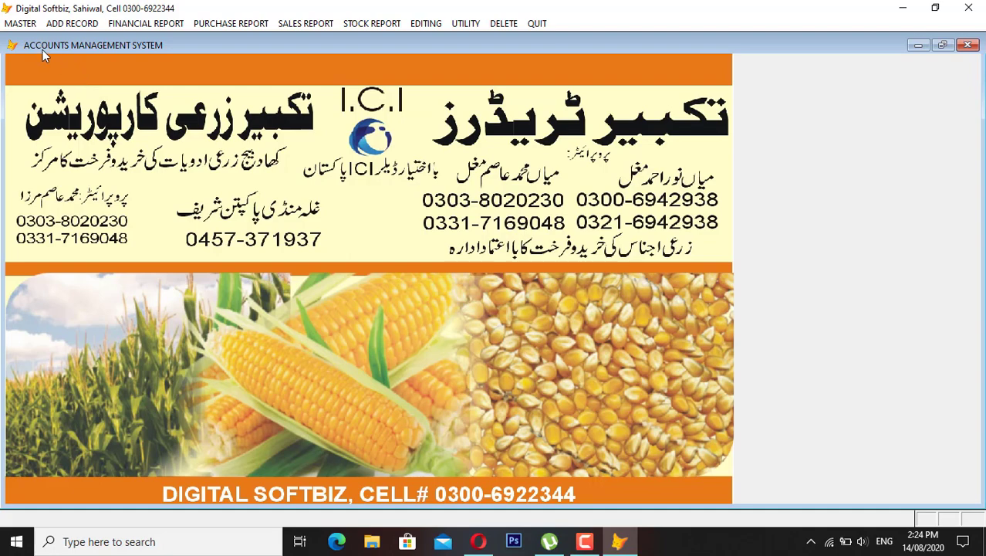
Open the master group of accounts form and display its list of existing groups
left_click(20, 24)
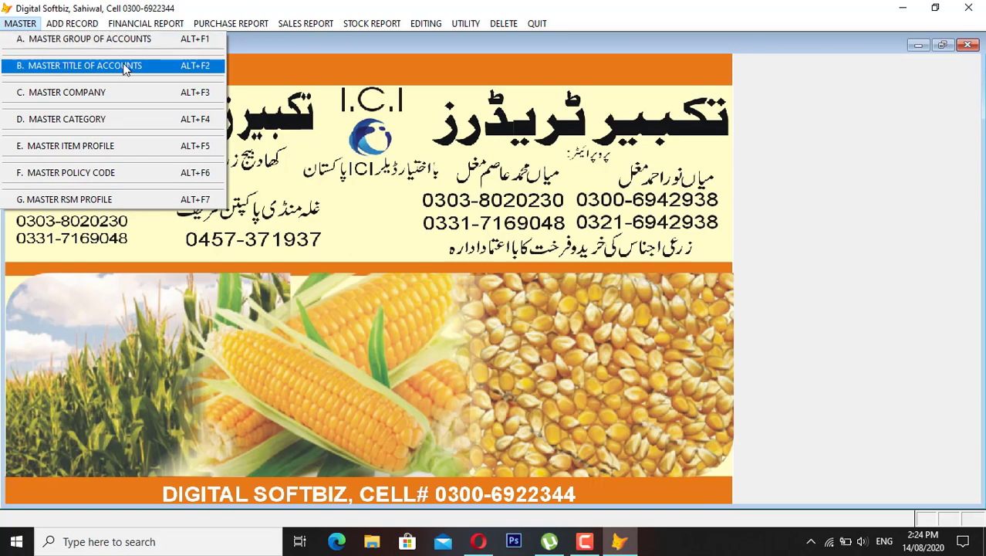
left_click(100, 46)
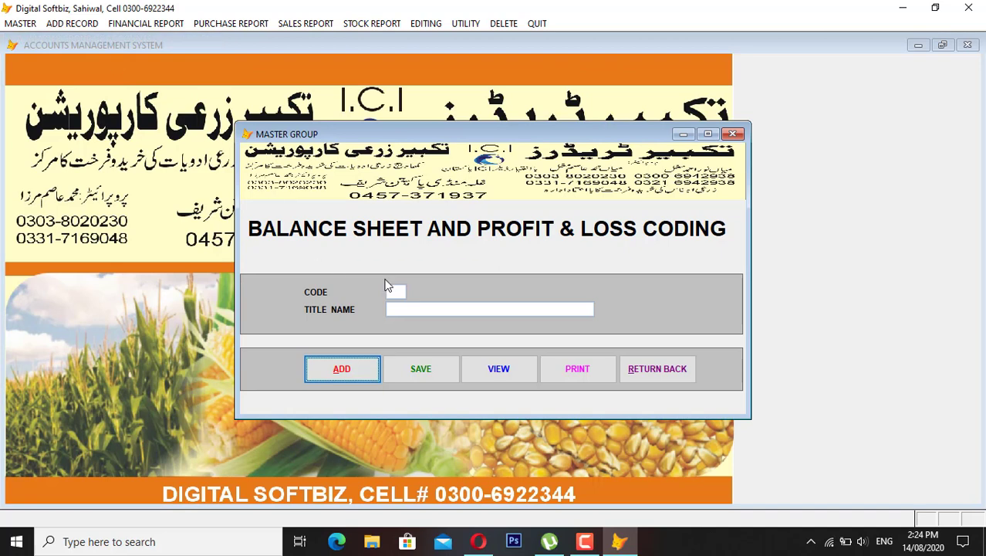
left_click(502, 368)
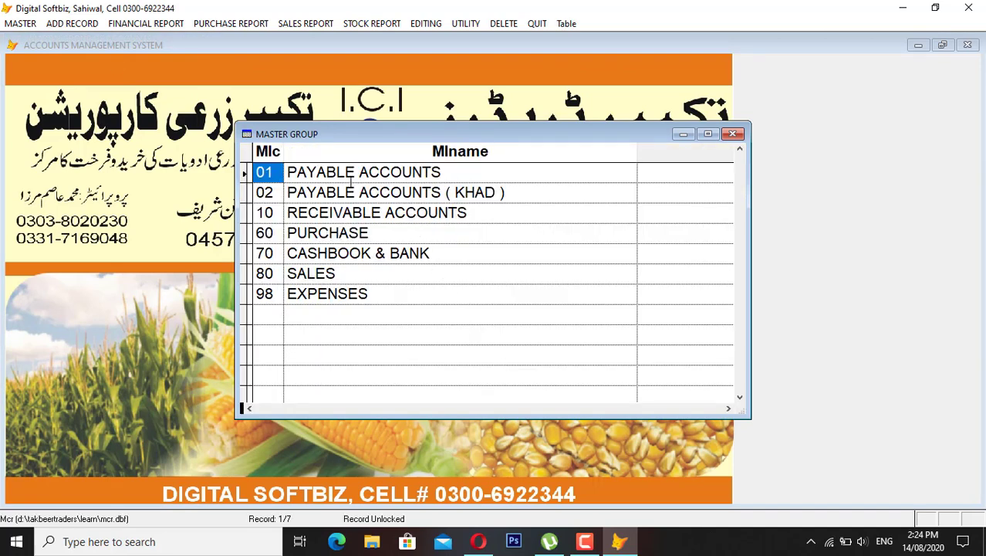
Examine the codes and names of the two payable accounts groups, including the KHAD one, and close the list
left_click(351, 172)
left_click(277, 174)
left_click_drag(355, 171, 275, 165)
left_click(441, 172)
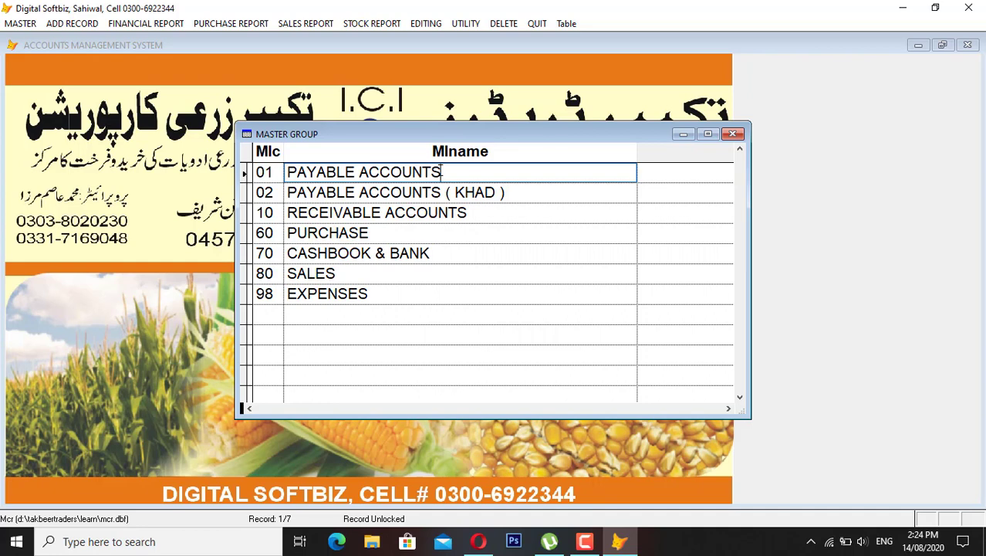
left_click(280, 191)
left_click(318, 192)
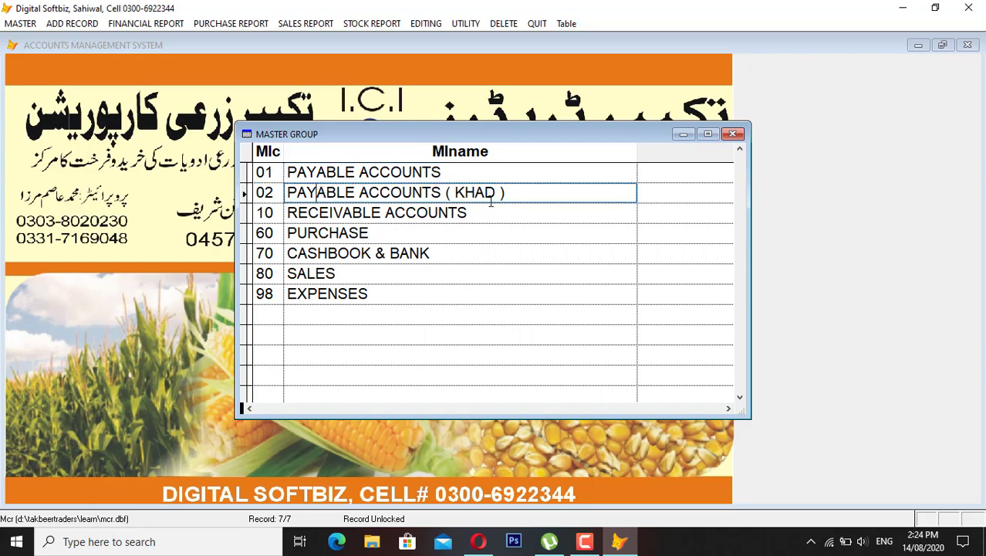
left_click(445, 192)
left_click_drag(498, 192, 454, 192)
left_click(420, 194)
left_click(476, 193)
left_click(439, 193)
left_click_drag(441, 192, 376, 192)
left_click(265, 192)
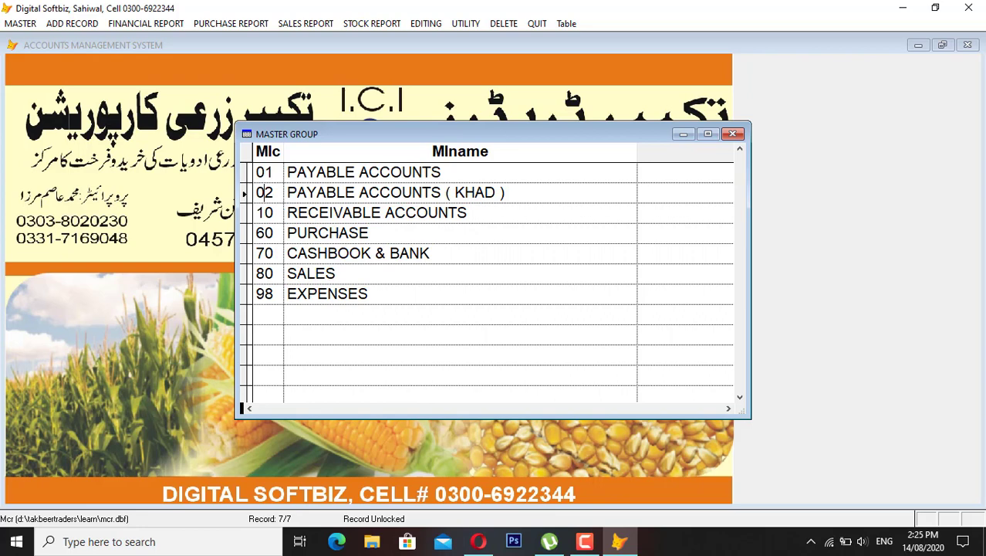
key("Escape")
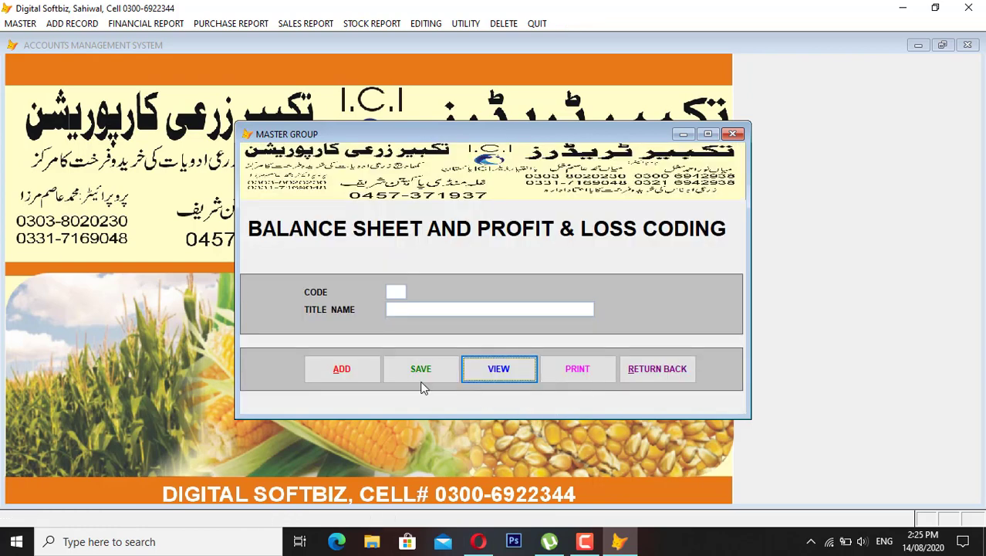
Add a master group with code 03 and title name PAYABLE PEST, and save it
left_click(360, 374)
type("03")
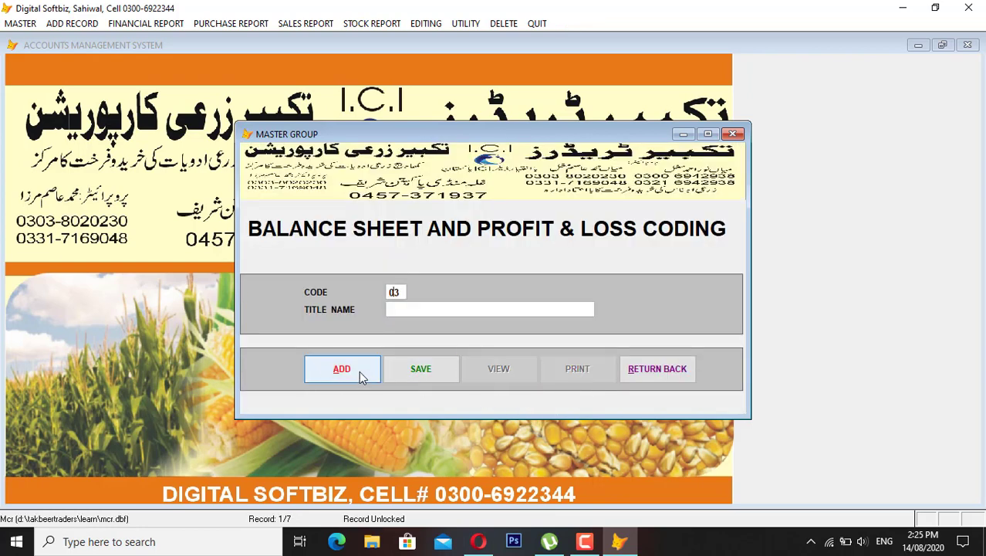
key("Return")
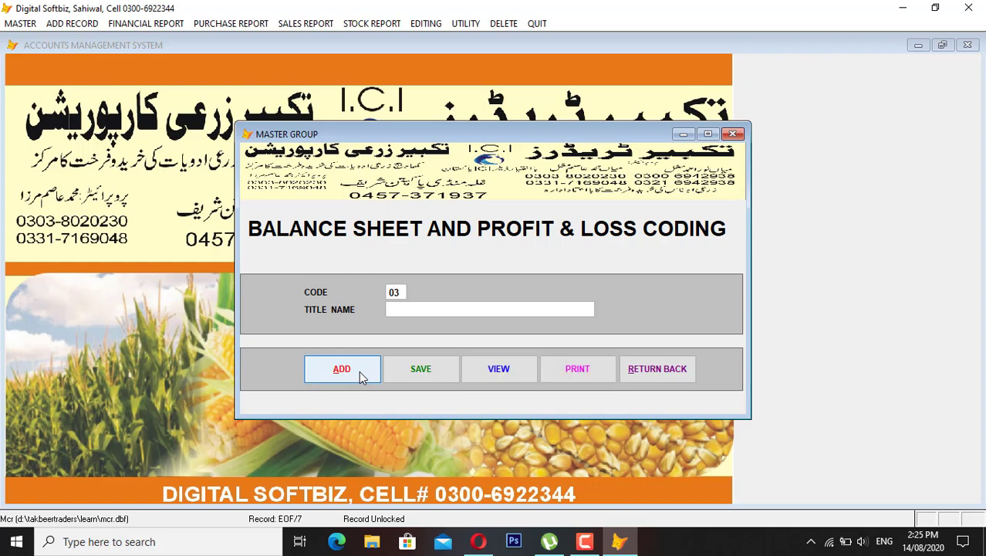
type("PAYABLE PEST")
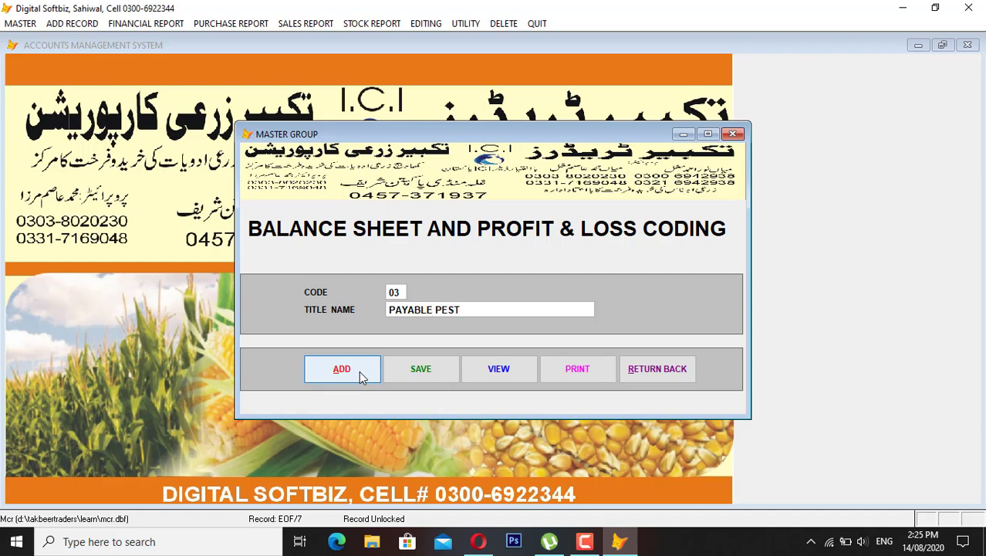
key("Return")
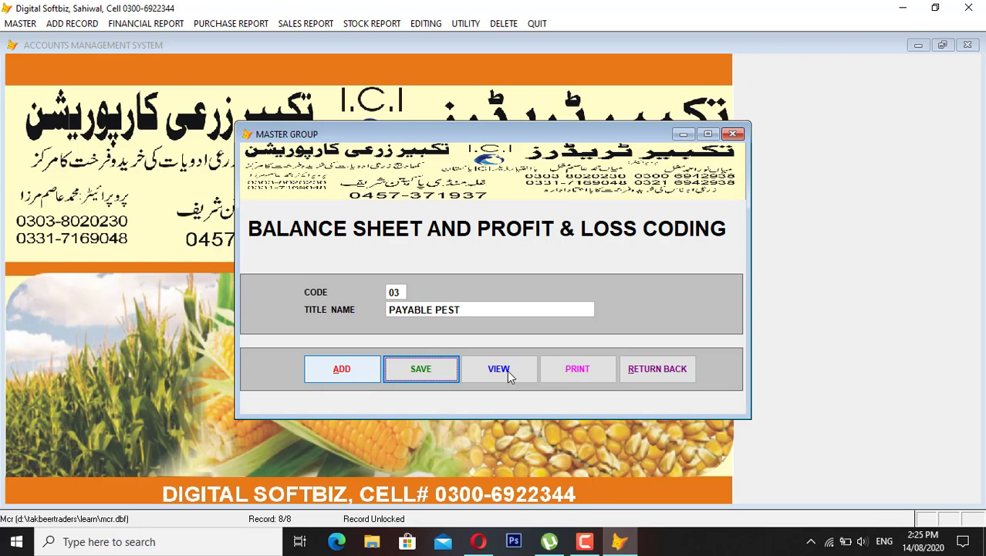
Review the new PAYABLE PEST group and the RECEIVABLE ACCOUNTS group in the master group list, and close the list
left_click(507, 373)
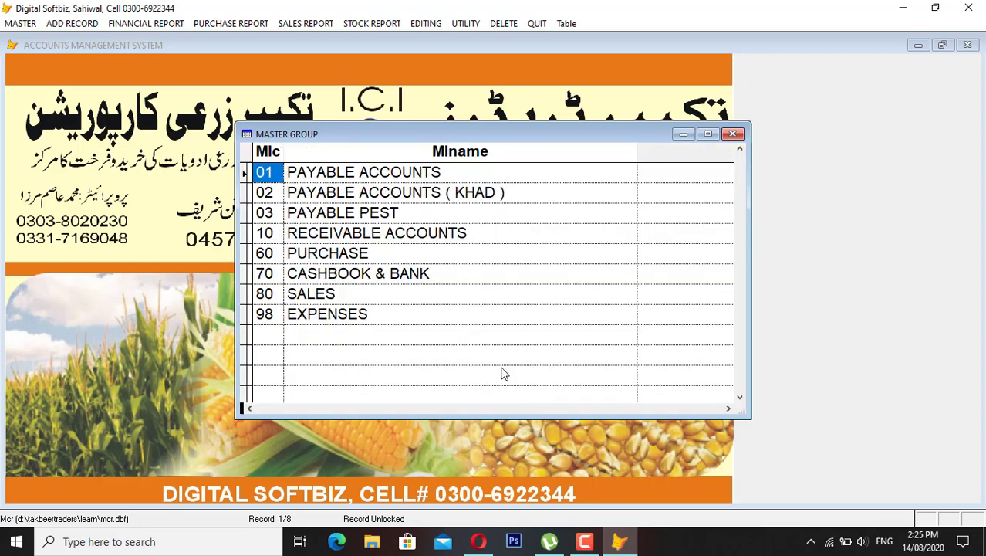
left_click(417, 207)
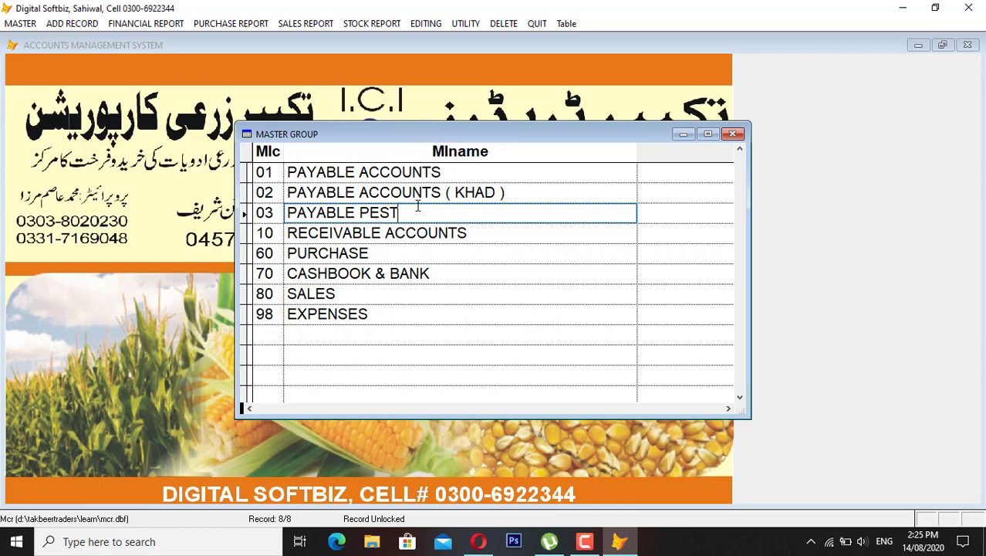
left_click(478, 229)
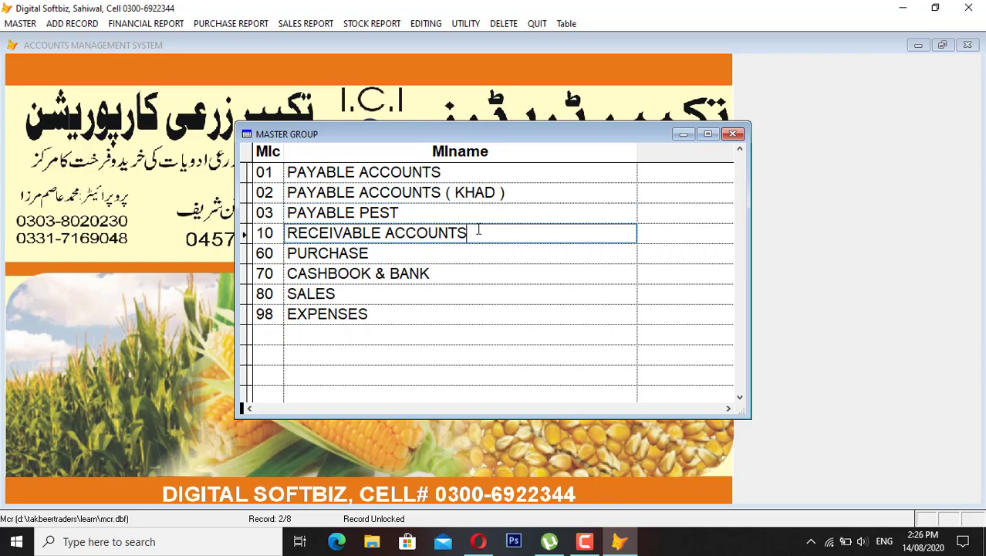
left_click(277, 233)
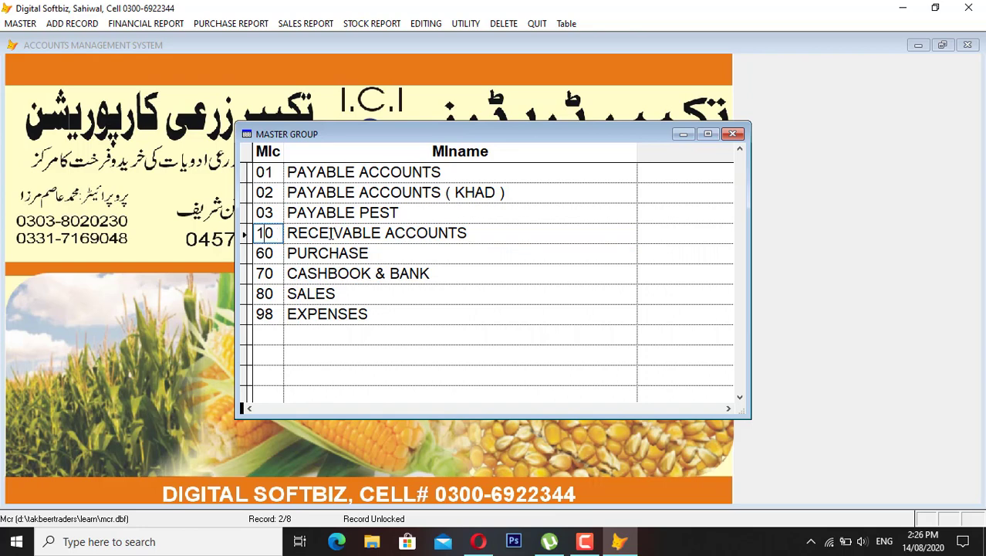
left_click(330, 233)
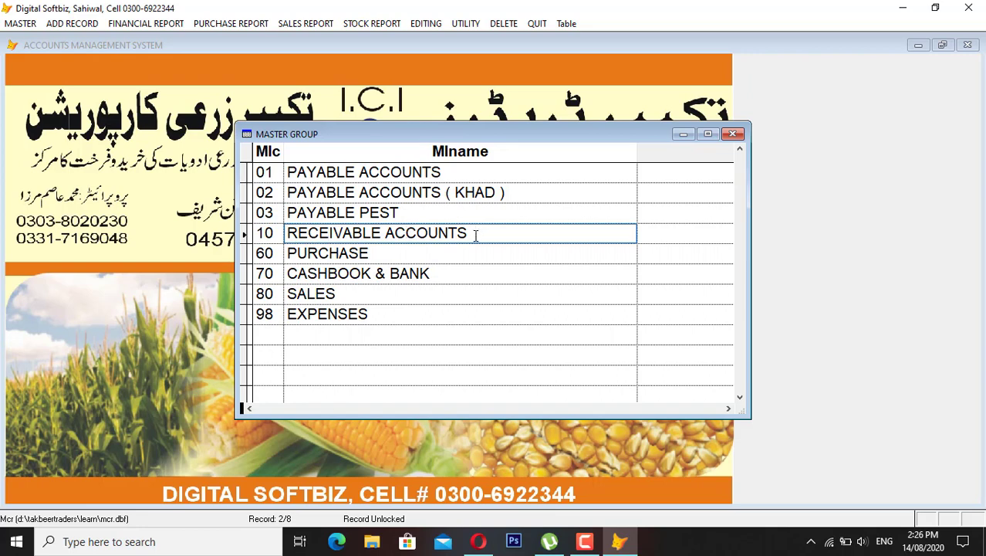
key("Escape")
Add a master group with code 11 and title name CUSTMOER PEST, and save it
left_click(351, 367)
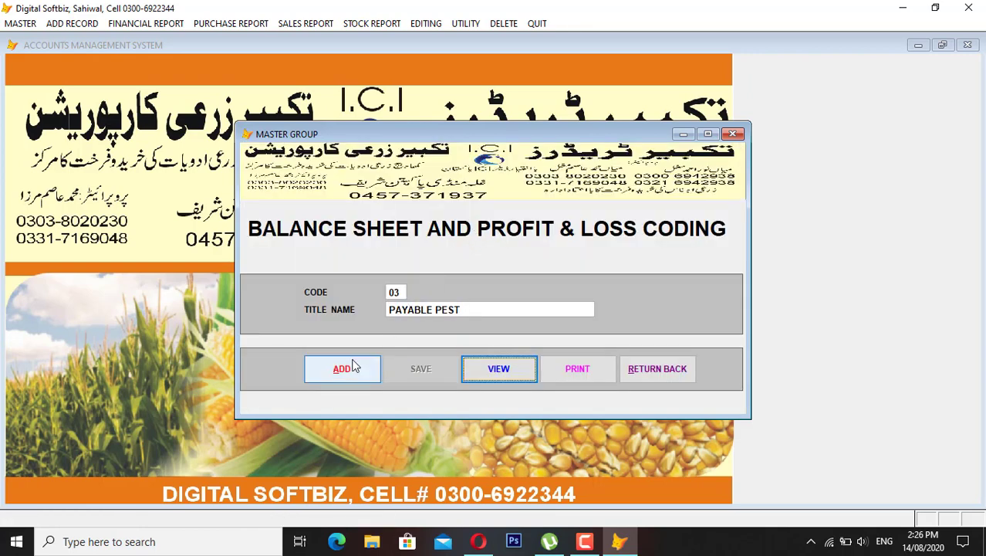
type("10")
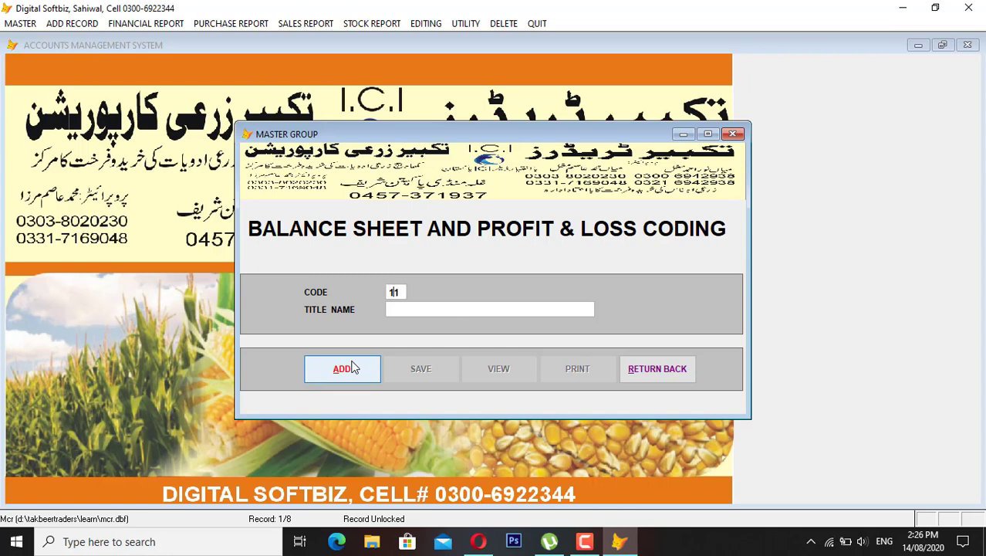
key("Return")
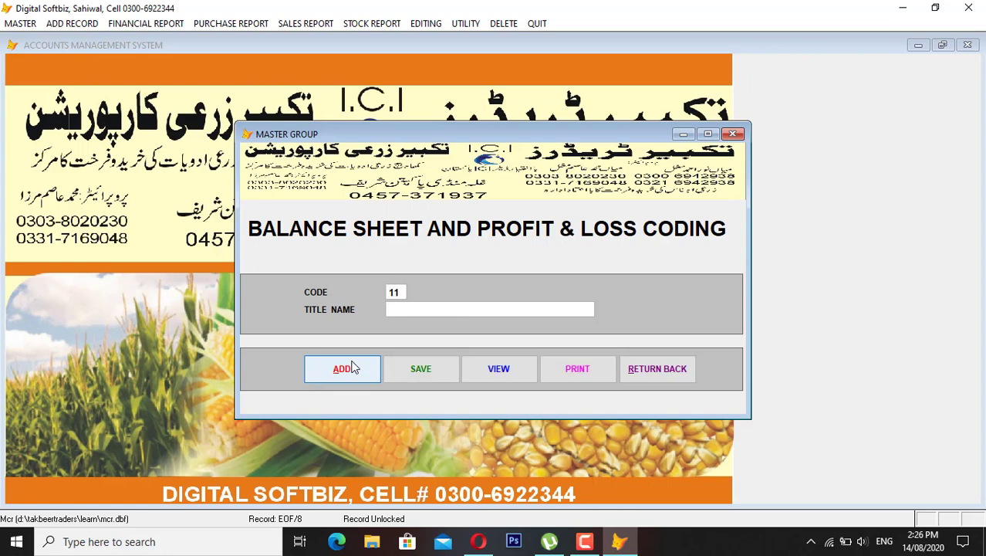
type("CUSTMOER")
key("Return")
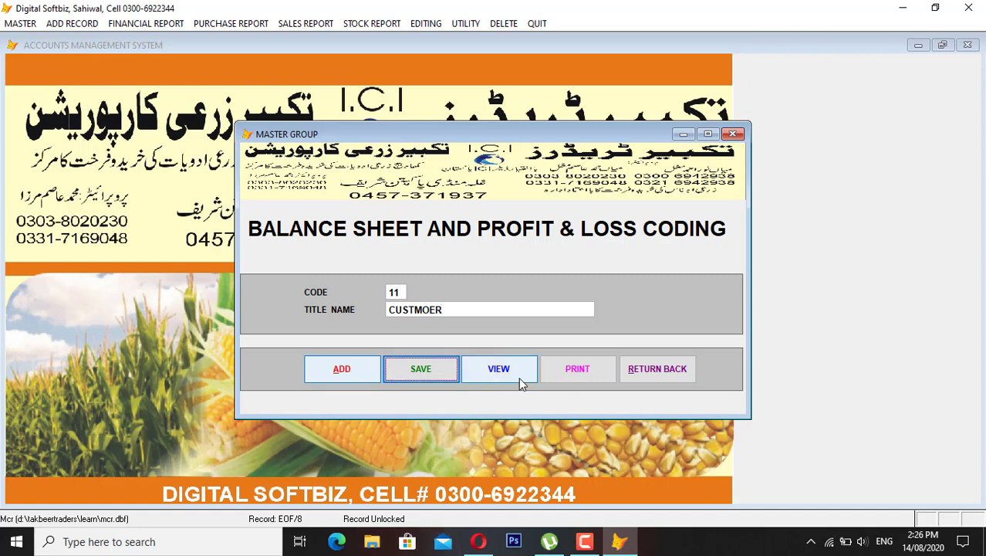
left_click(540, 313)
type("PEST")
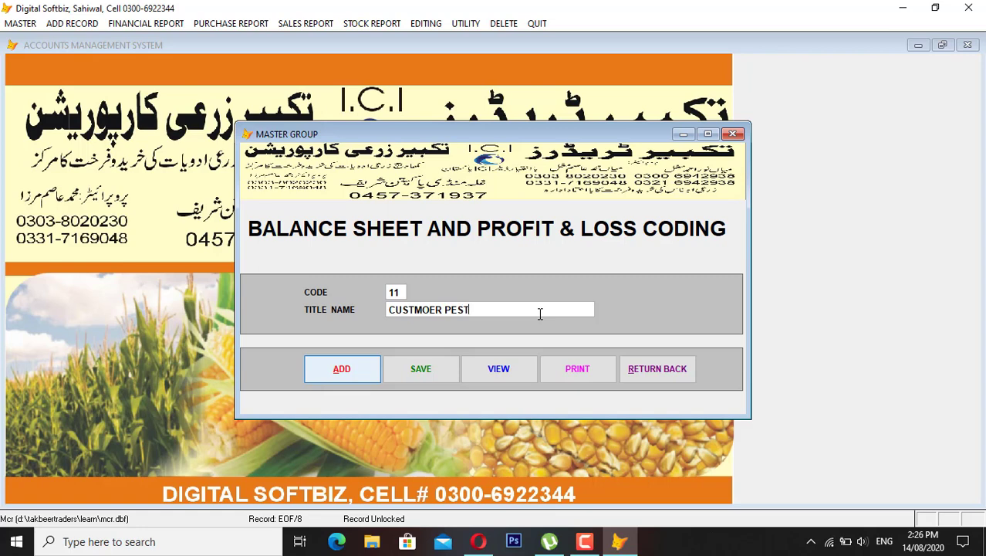
key("Return")
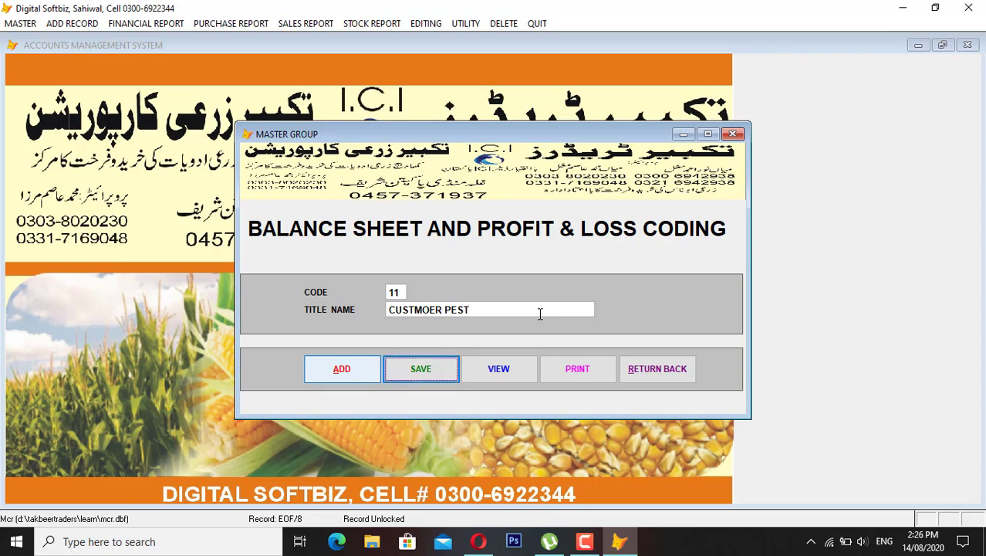
key("Return")
Review the customer, purchase, cashbook and bank, sales and expenses groups in the master group list, and close the form
left_click(517, 366)
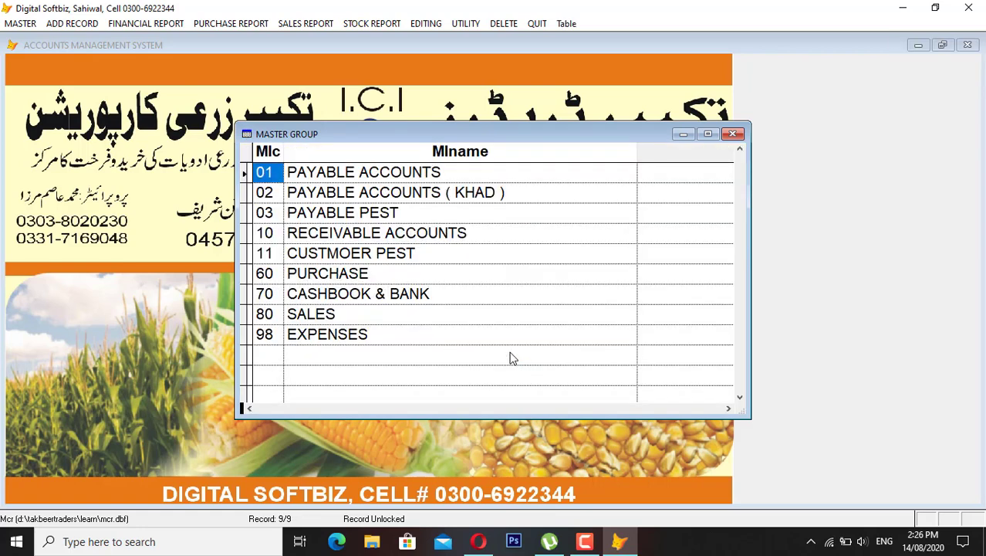
left_click(417, 253)
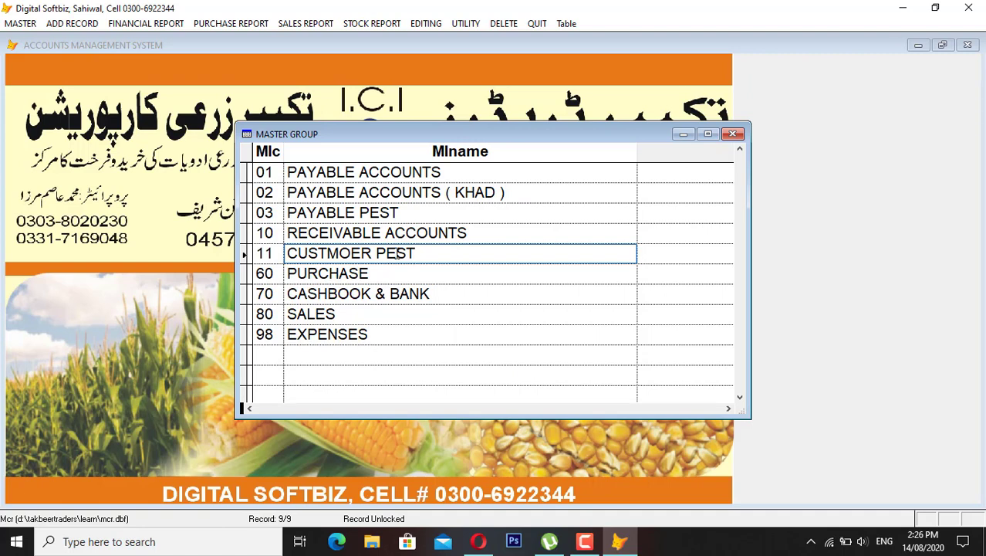
left_click(359, 276)
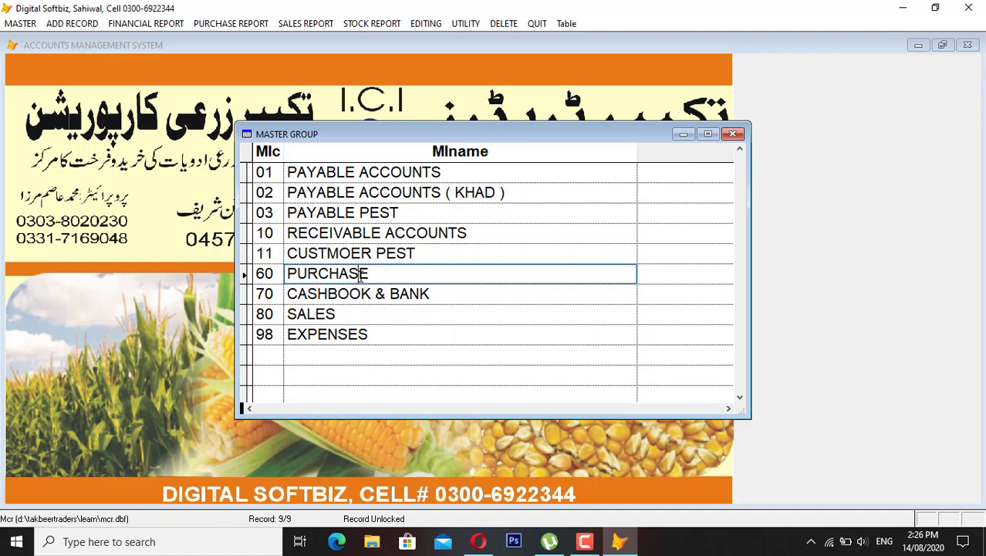
left_click(342, 314)
left_click_drag(372, 294, 286, 293)
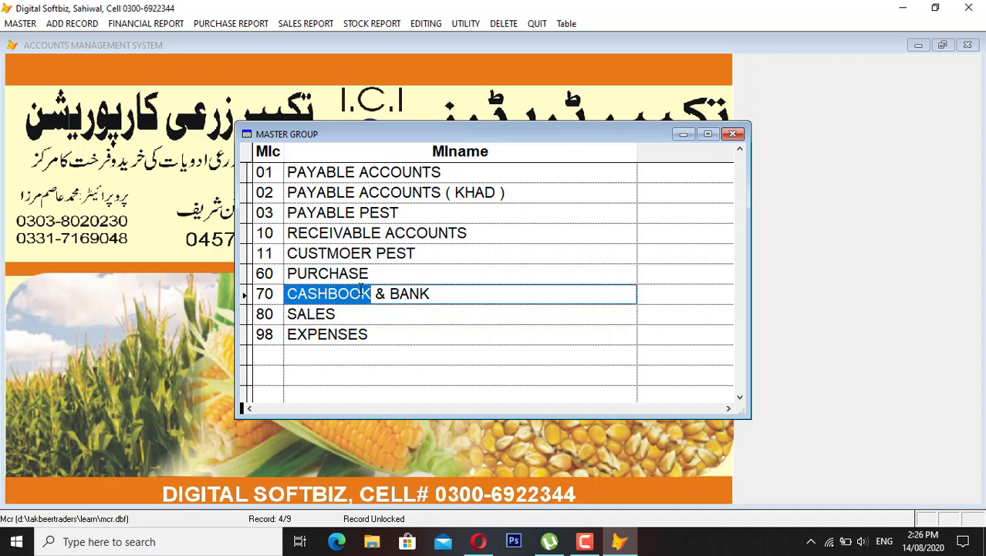
left_click_drag(437, 292, 370, 294)
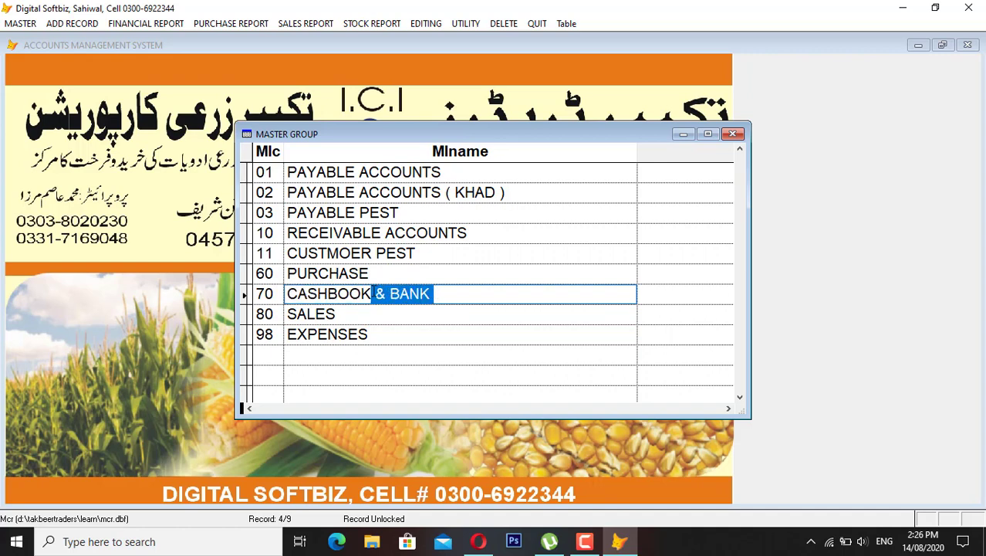
left_click(379, 335)
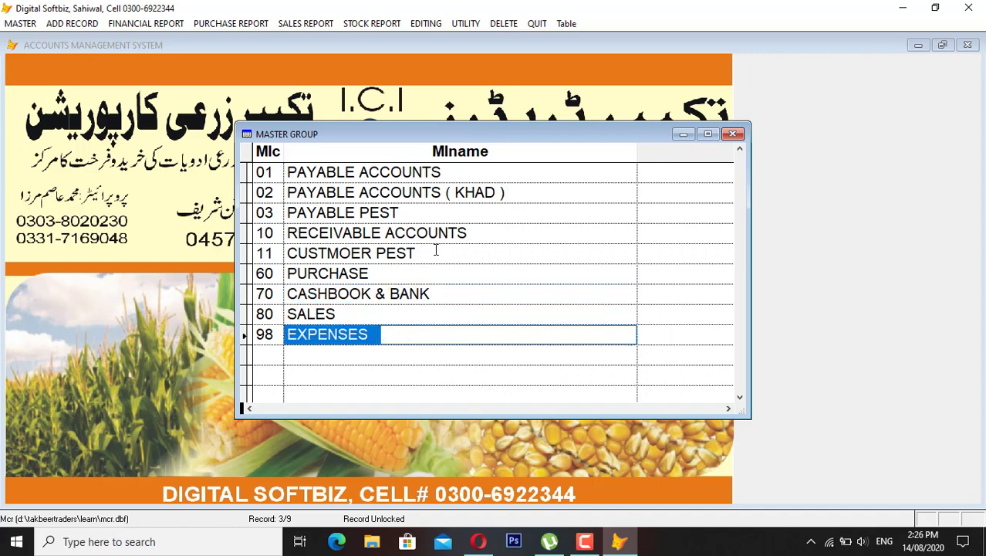
left_click(279, 330)
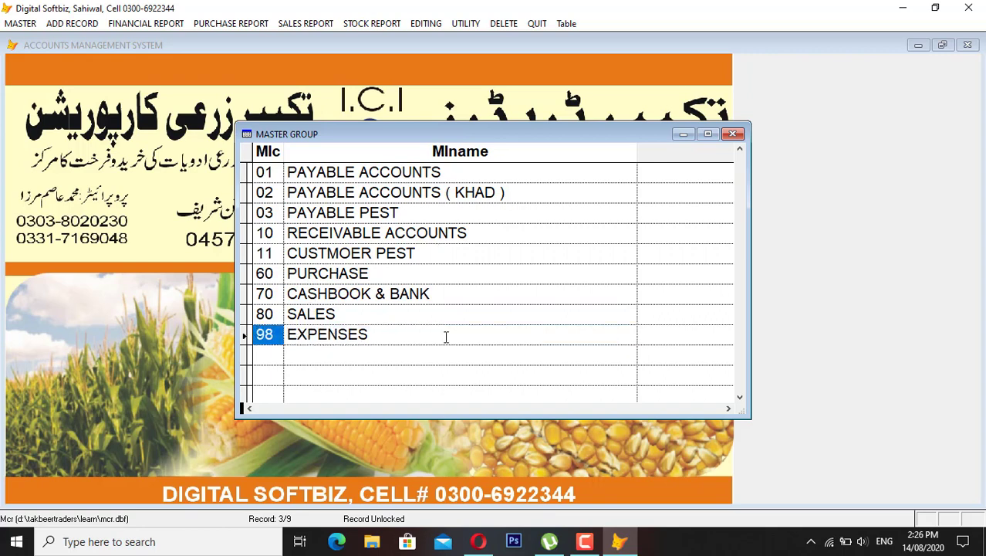
key("Escape")
left_click(641, 366)
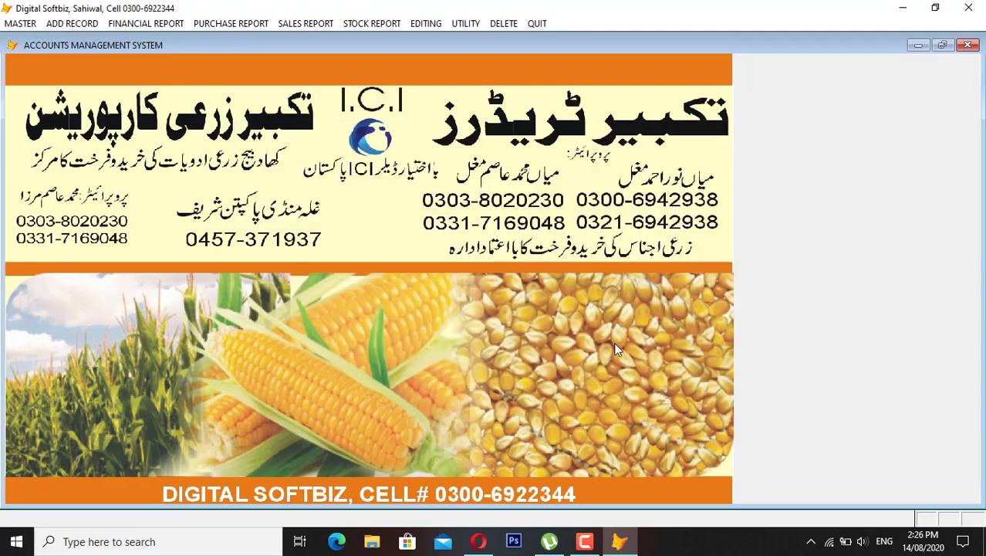
Open the full list of account titles and review how titles are coded under groups 01 and 10
left_click(20, 23)
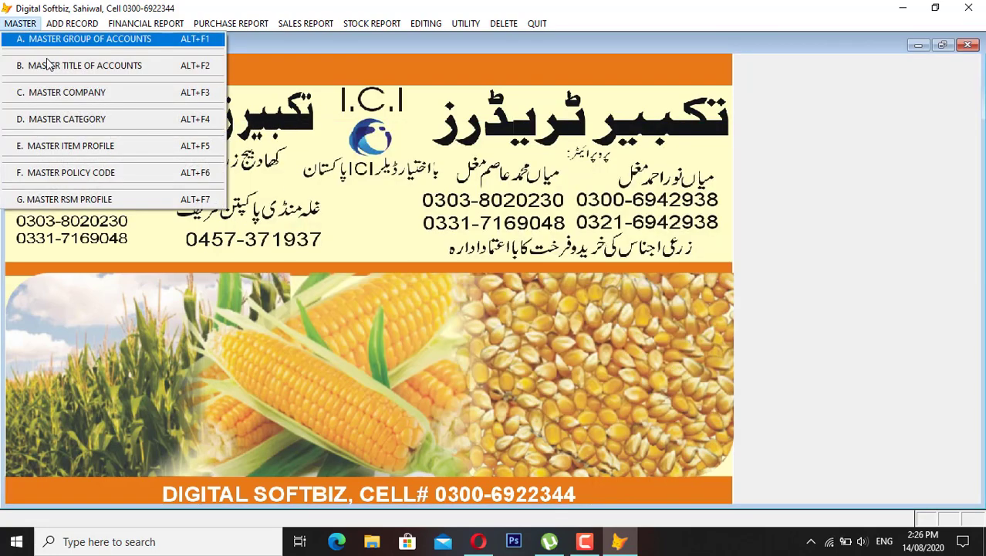
left_click(93, 67)
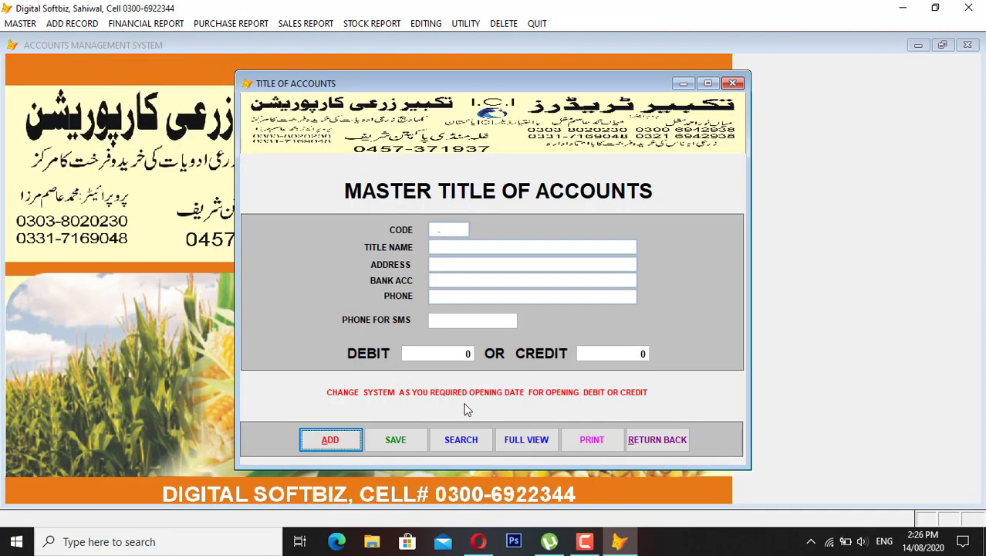
left_click(519, 439)
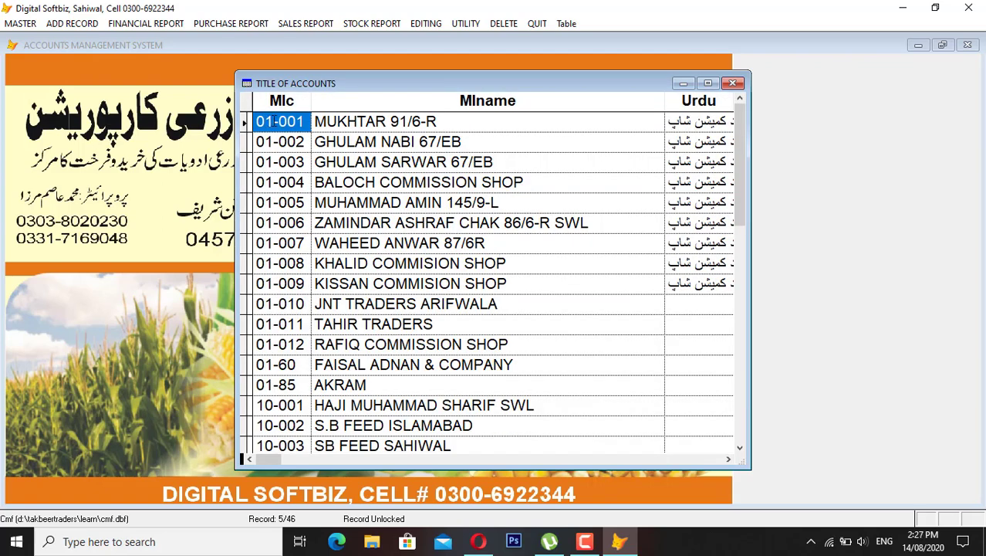
left_click_drag(274, 121, 255, 122)
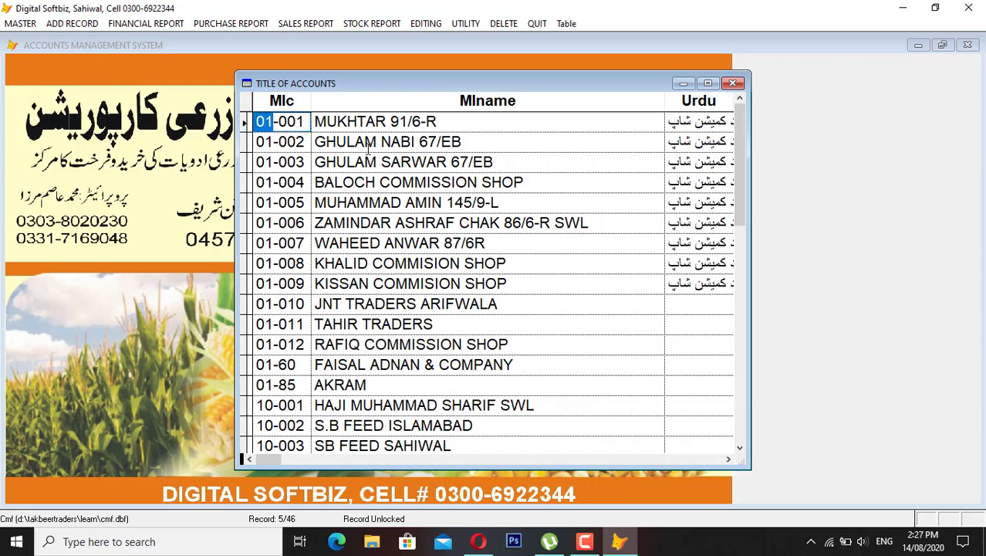
scroll(428, 178, "down", 3)
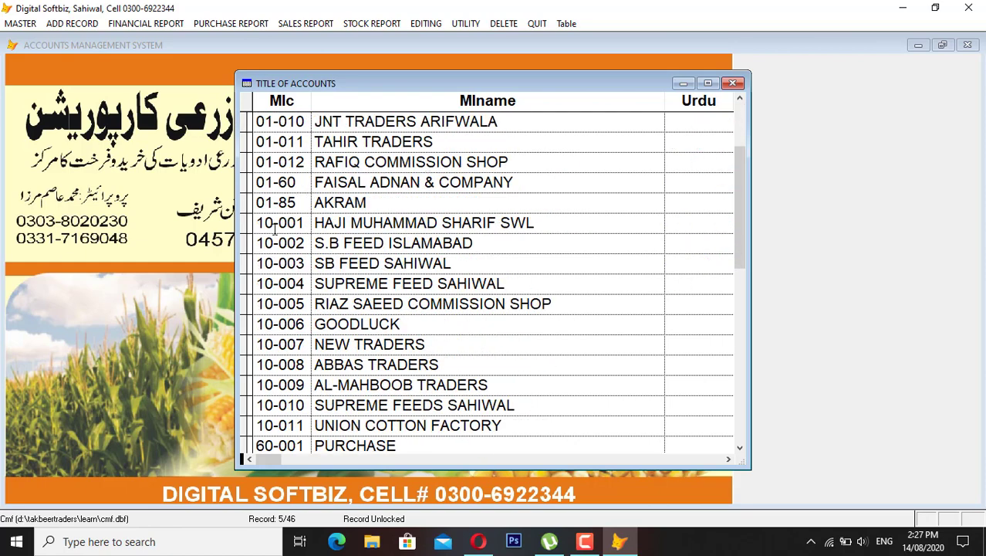
left_click_drag(274, 224, 257, 223)
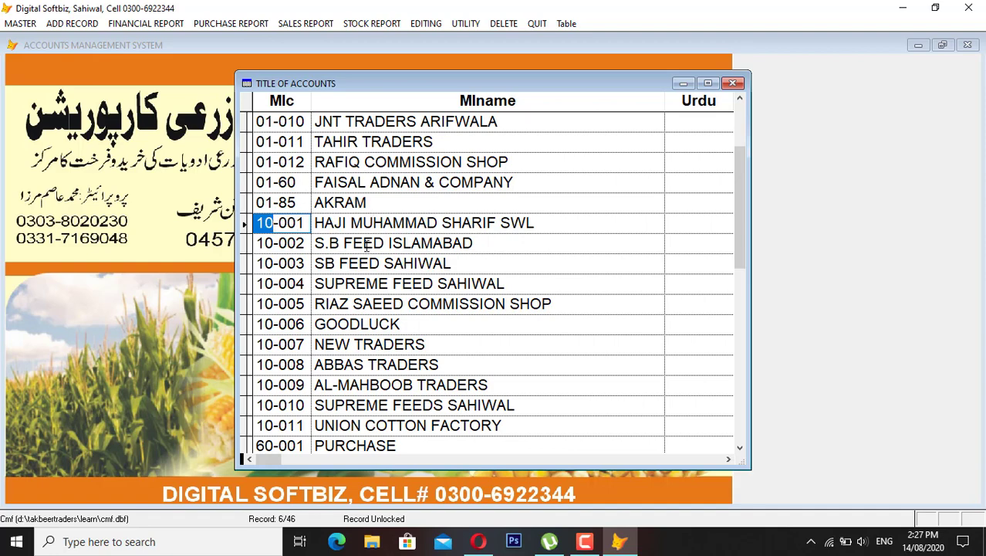
scroll(366, 244, "down", 3)
left_click(307, 303)
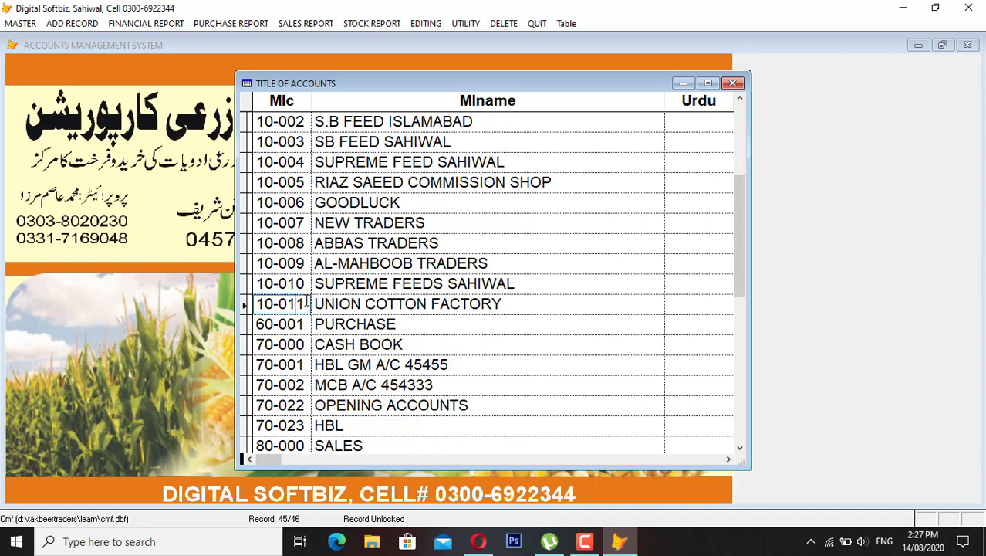
scroll(330, 309, "down", 1)
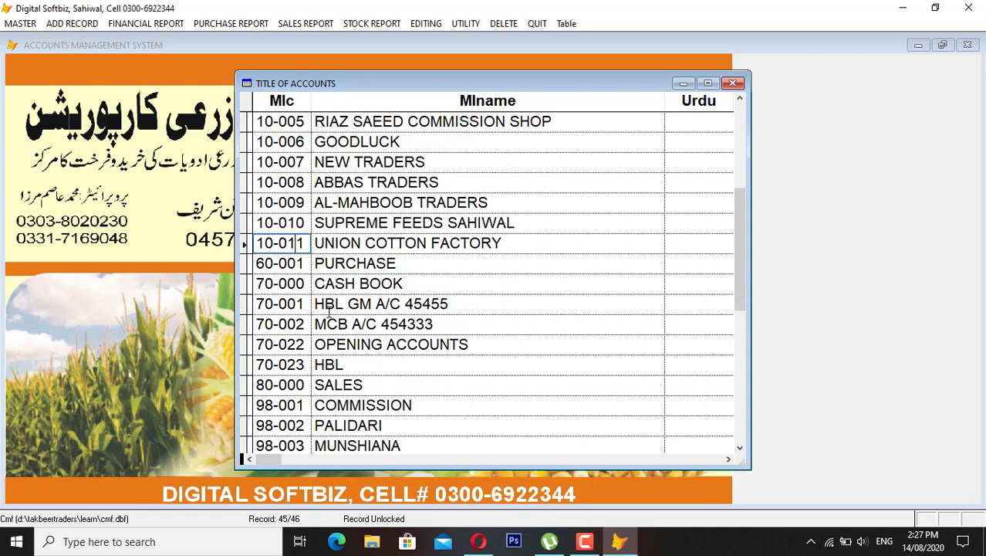
Review the purchase, cash book, bank, sales and expense titles in the account list, and close the list
left_click(345, 264)
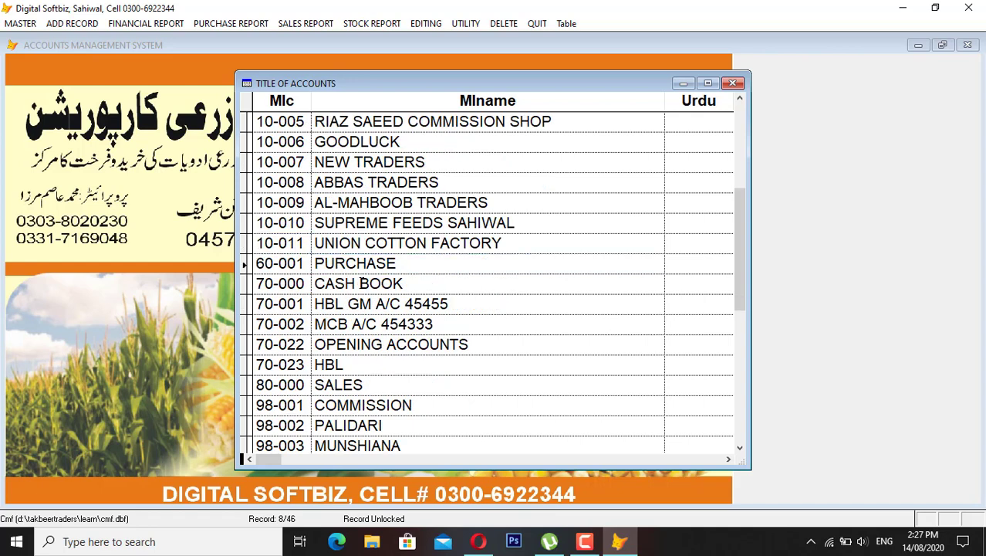
left_click(361, 283)
left_click(372, 303)
left_click(375, 323)
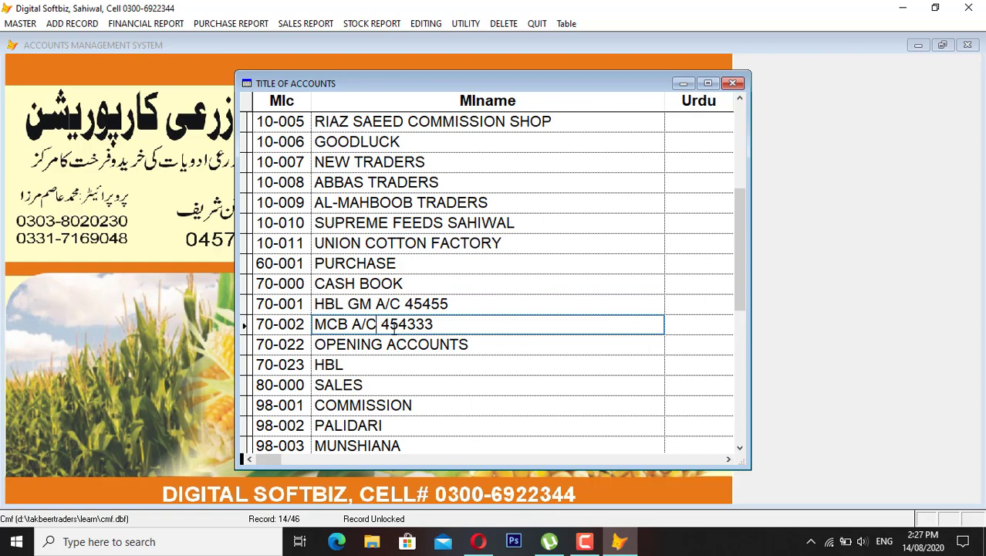
left_click(369, 391)
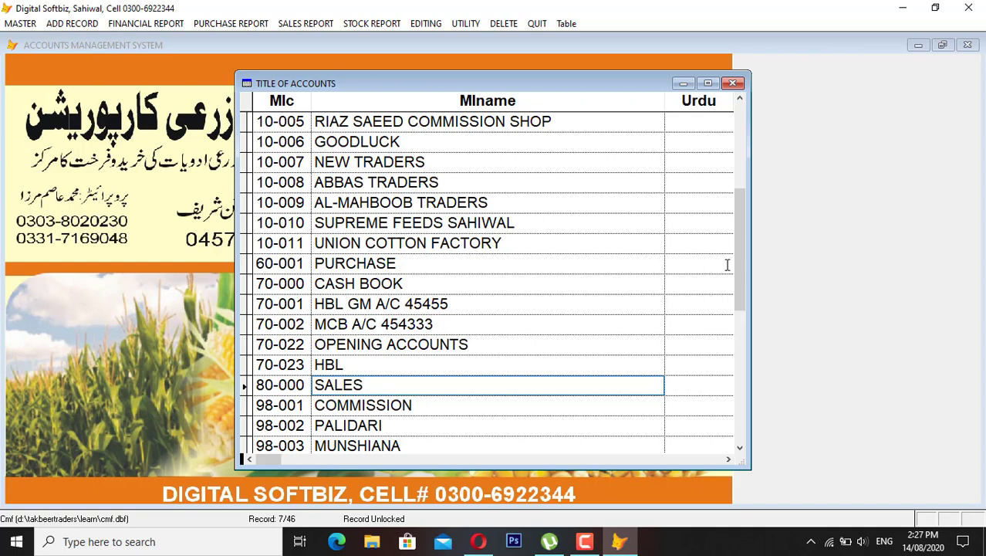
left_click_drag(743, 271, 741, 334)
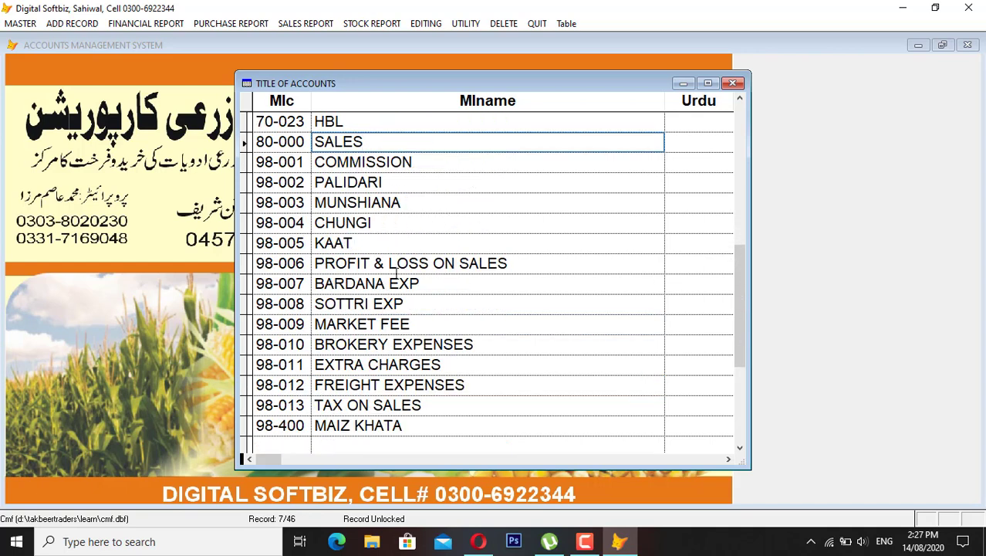
left_click(396, 266)
left_click(394, 303)
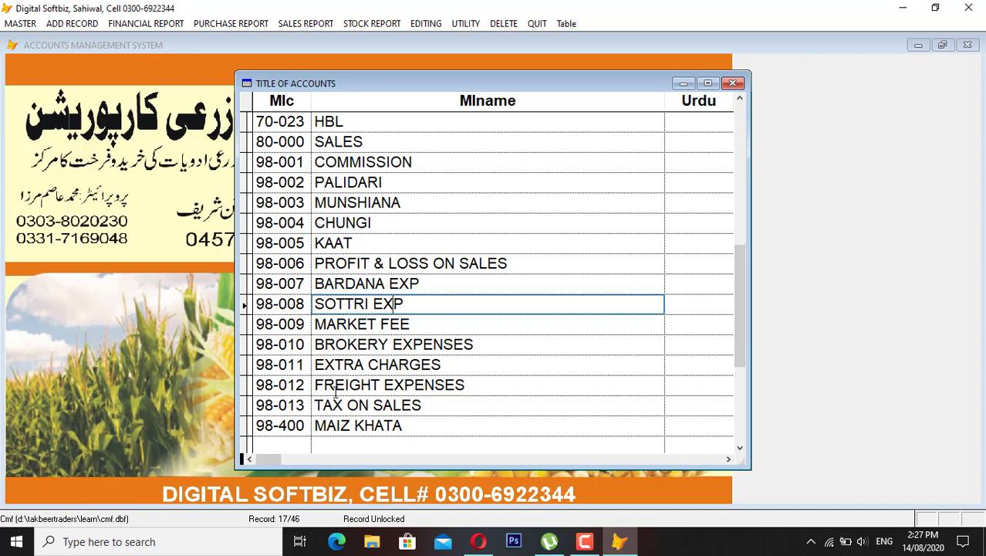
key("Escape")
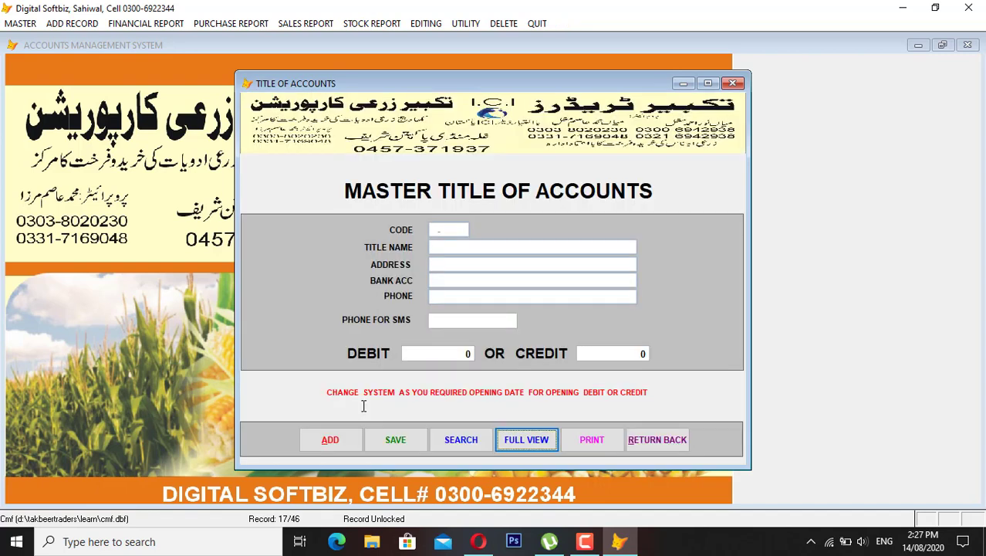
Start a new account title with code 03-001, fill in the account holder's name and address, and leave the bank account blank
left_click(333, 442)
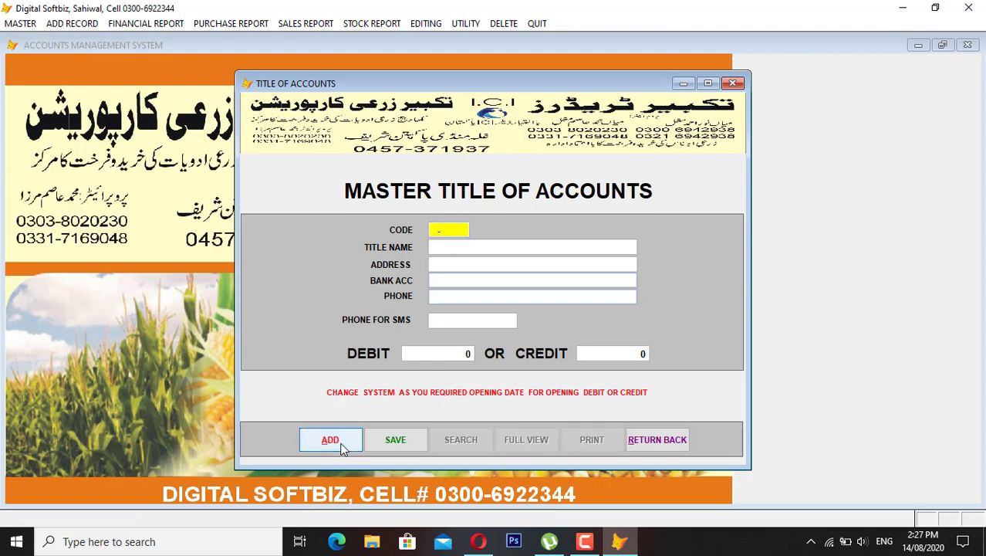
type("03-001")
left_click(339, 445)
type("ALI")
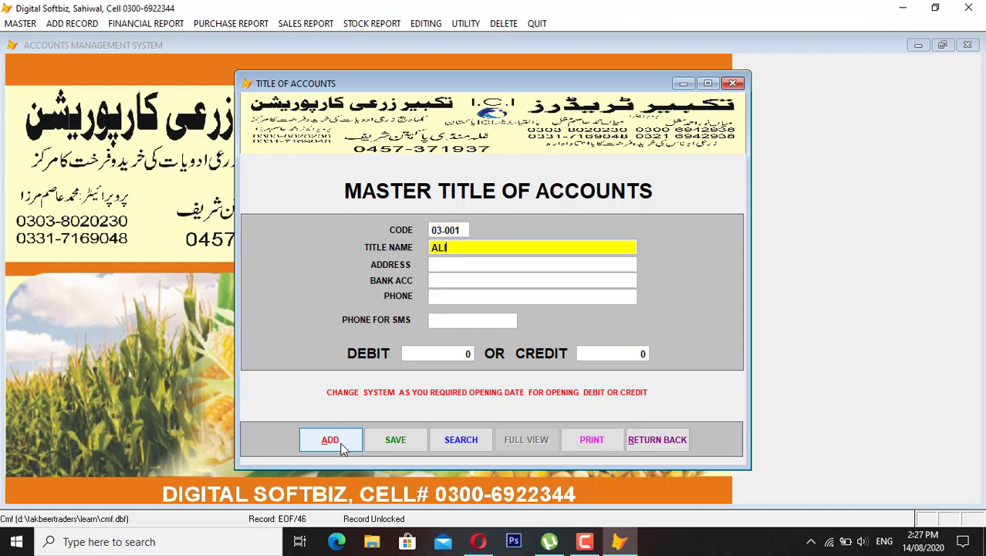
key("Return")
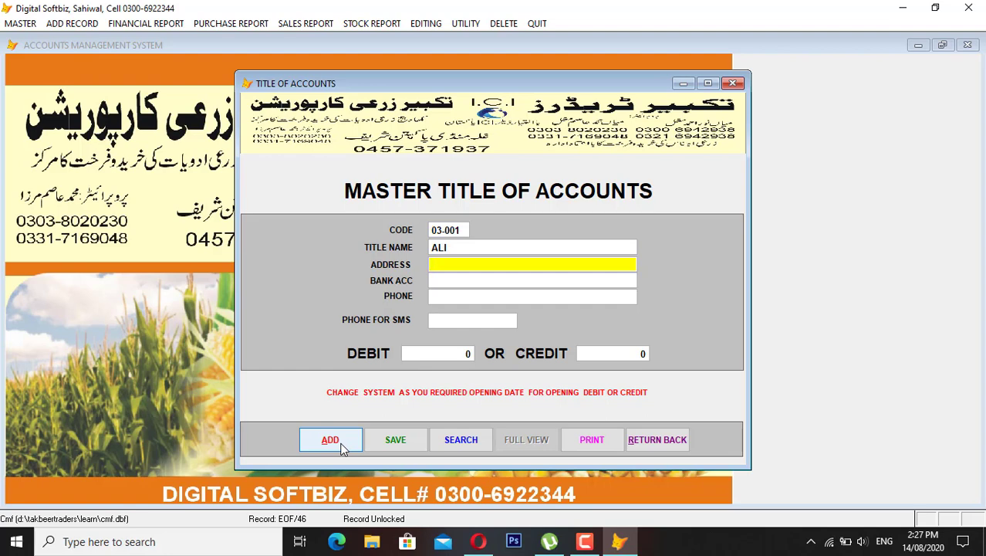
type("PAKPATAN")
key("Return")
key("Return")
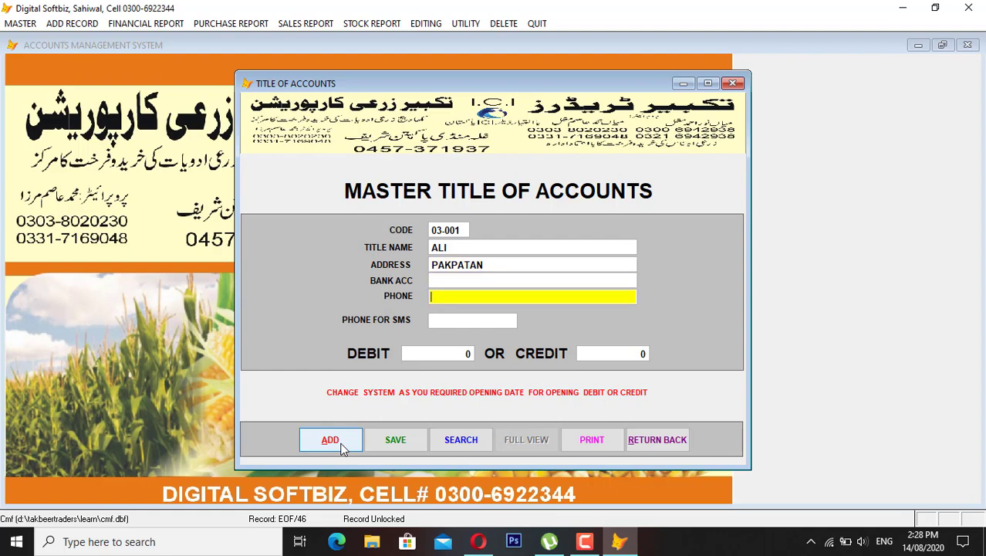
Enter the phone number and an opening credit of 200,000 for account 03-001, save the record, and close the form
type("033333333")
key("Return")
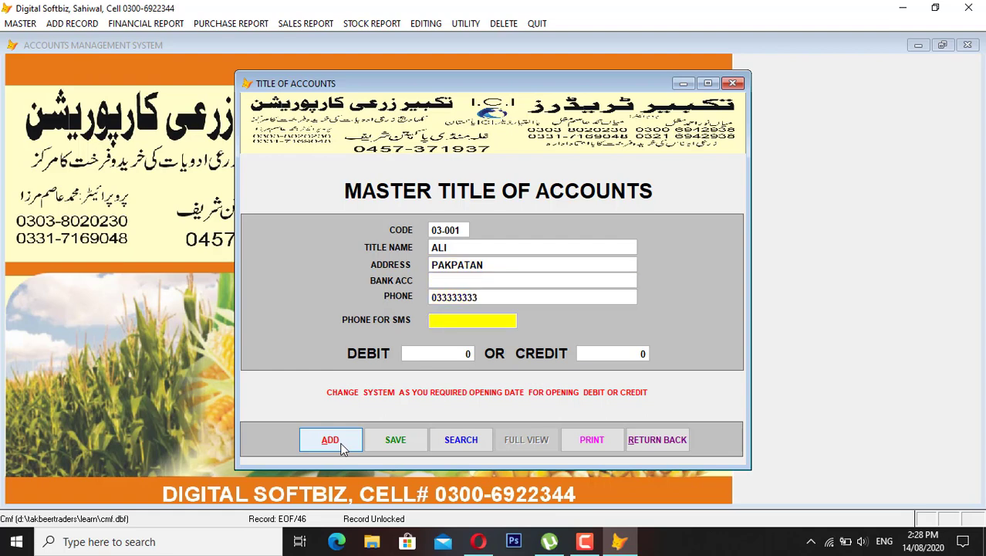
key("Return")
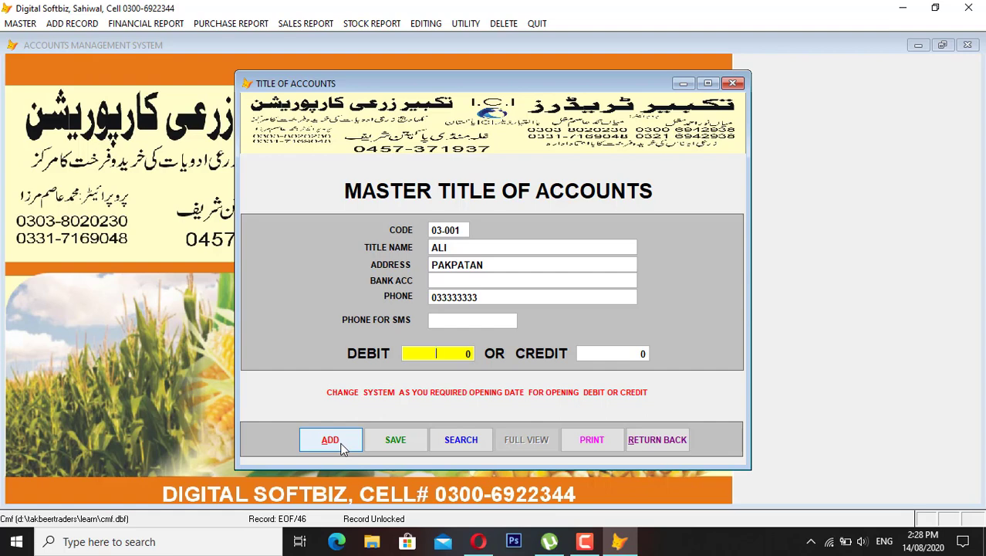
key("Return")
type("2000000 0")
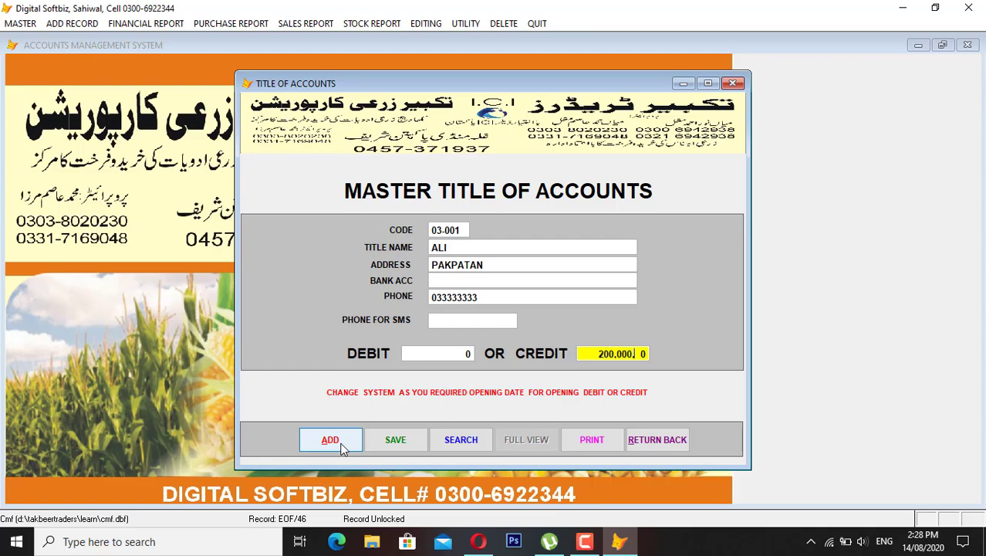
key("Return")
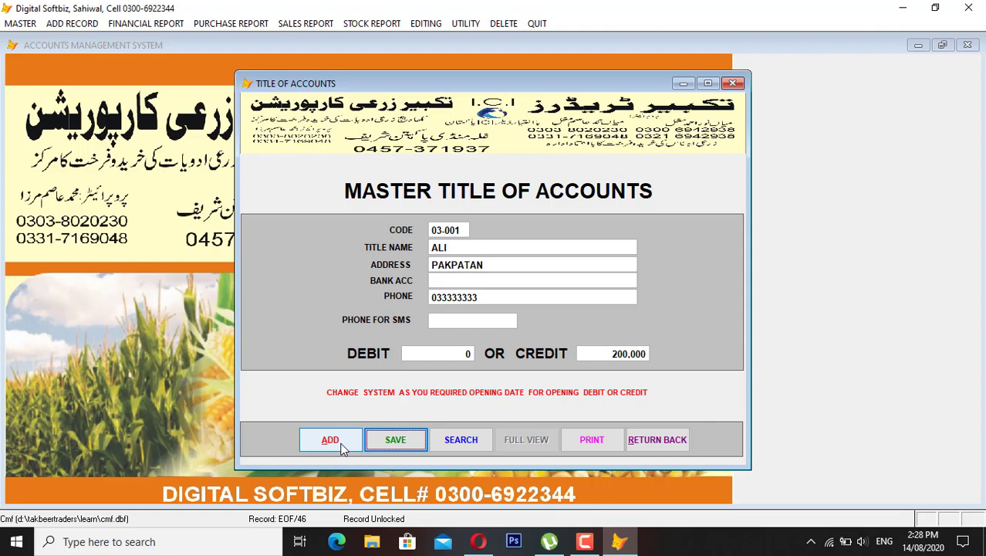
key("Return")
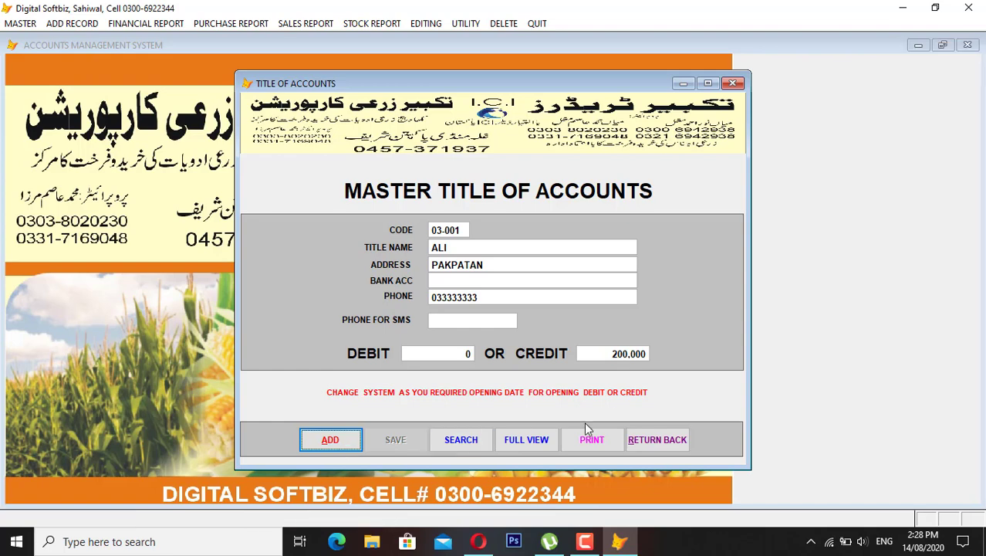
left_click(665, 441)
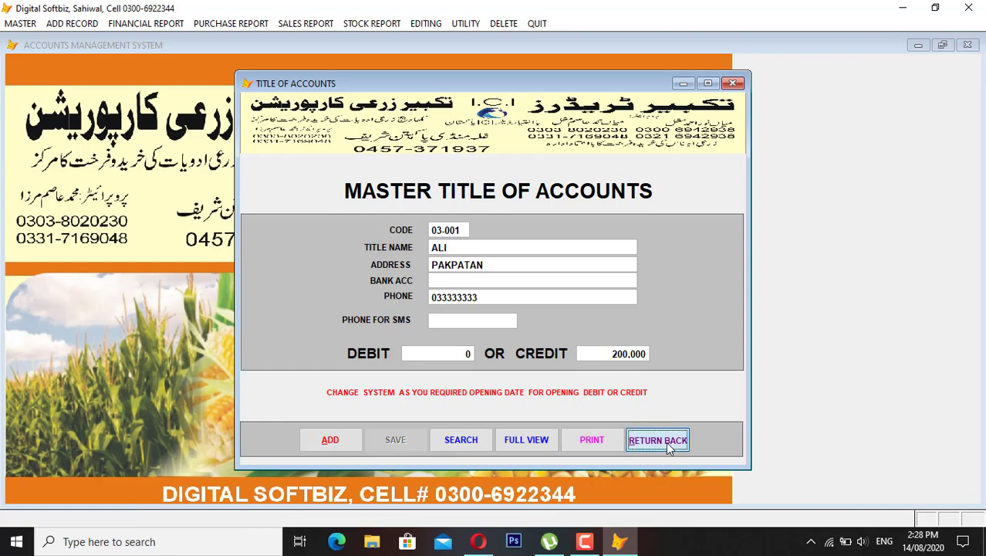
Open the Ledger report and search the master ledger accounts by the new account holder's name
left_click(20, 23)
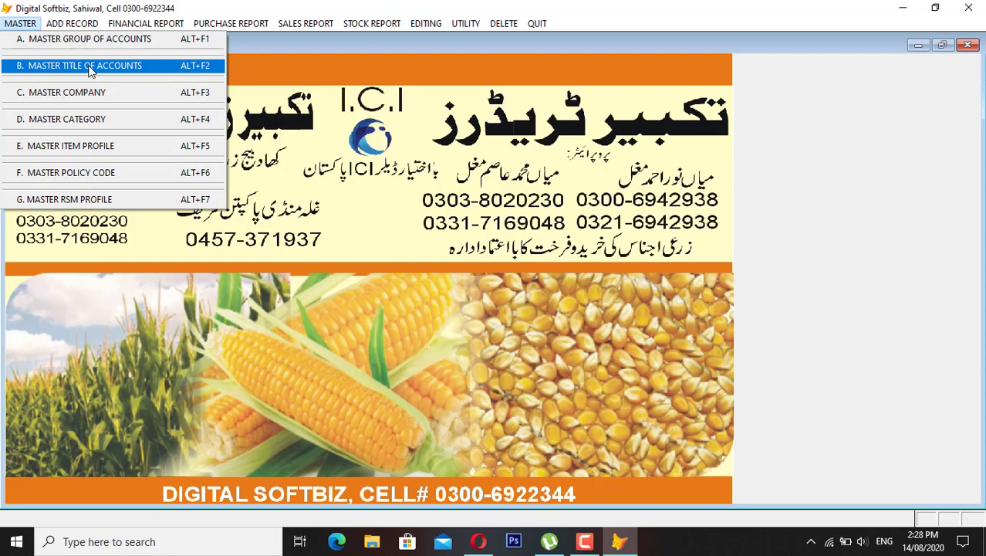
mouse_move(146, 23)
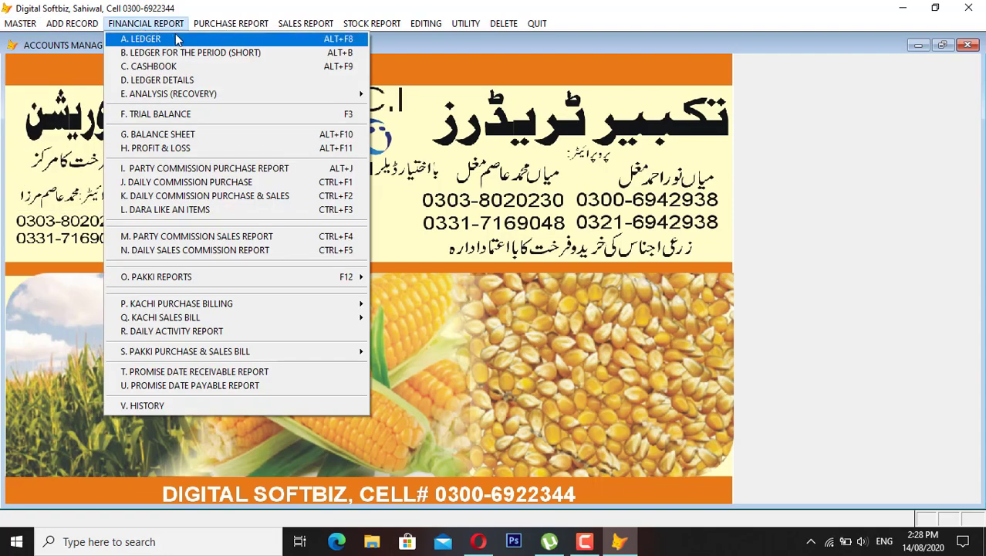
left_click(173, 40)
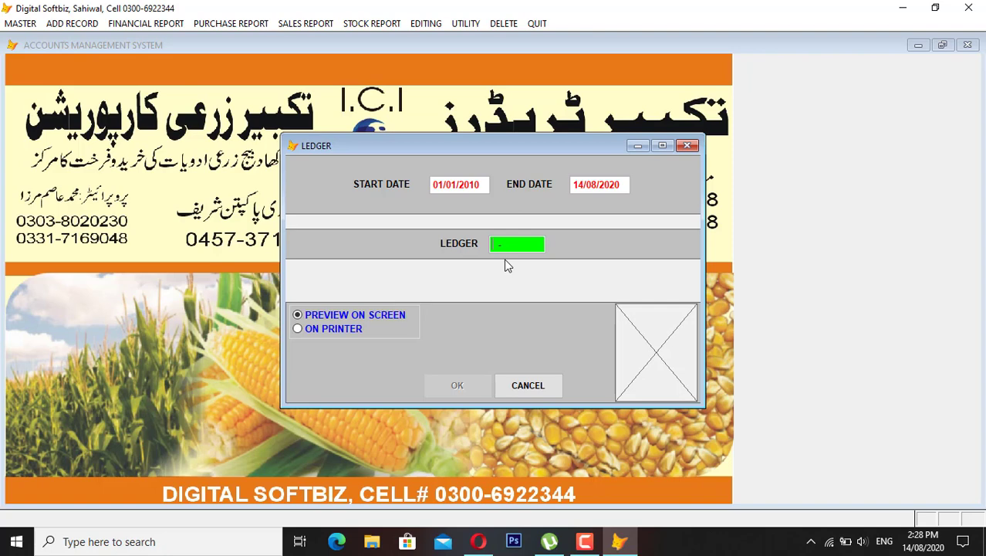
key("F1")
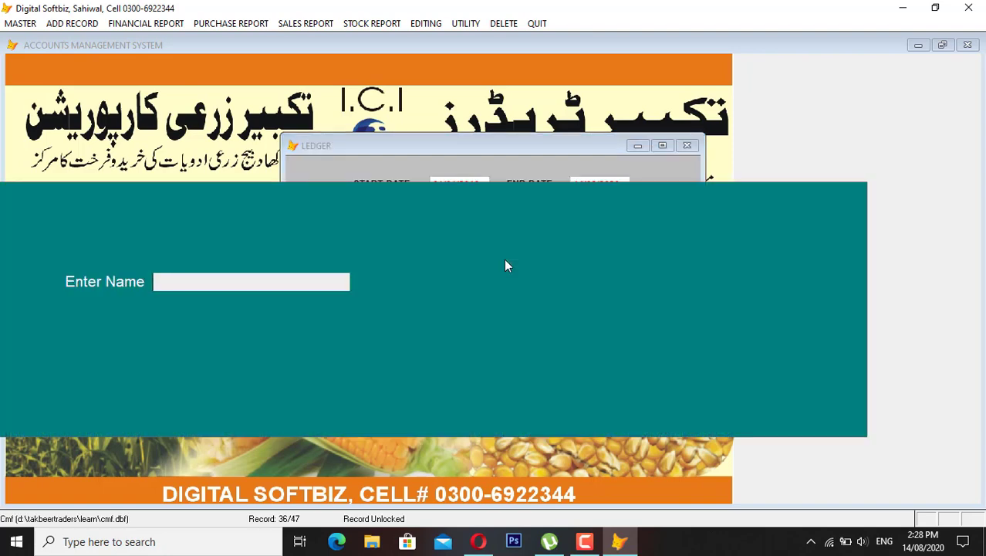
type("ALI")
key("Return")
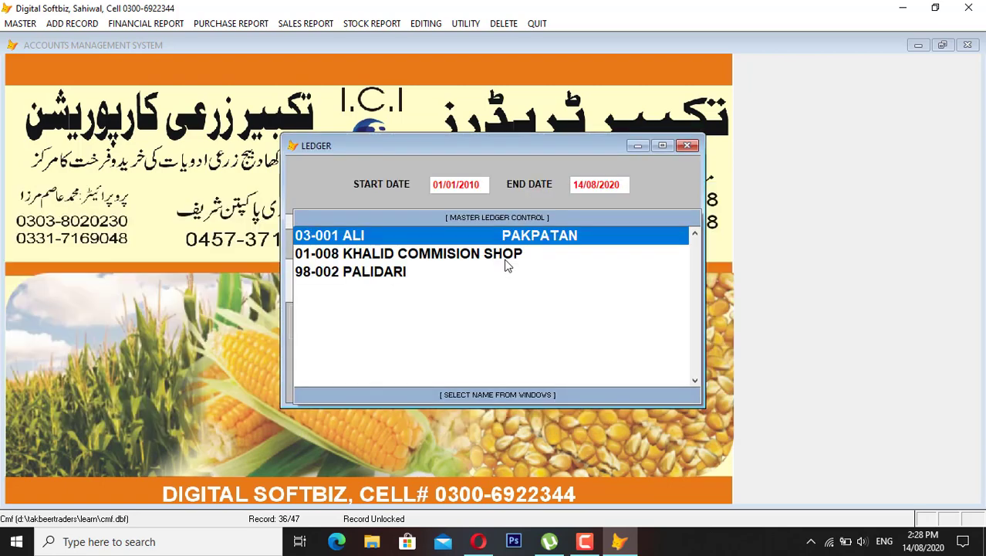
Select account 03-001 from the matching accounts, preview its ledger on screen, and close the preview
key("Down")
key("Down")
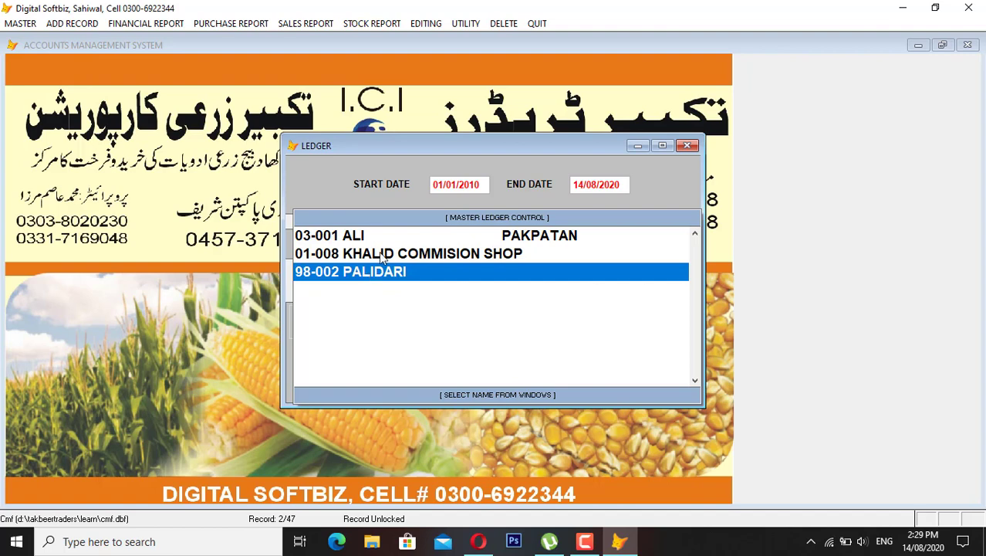
key("Up")
key("Up")
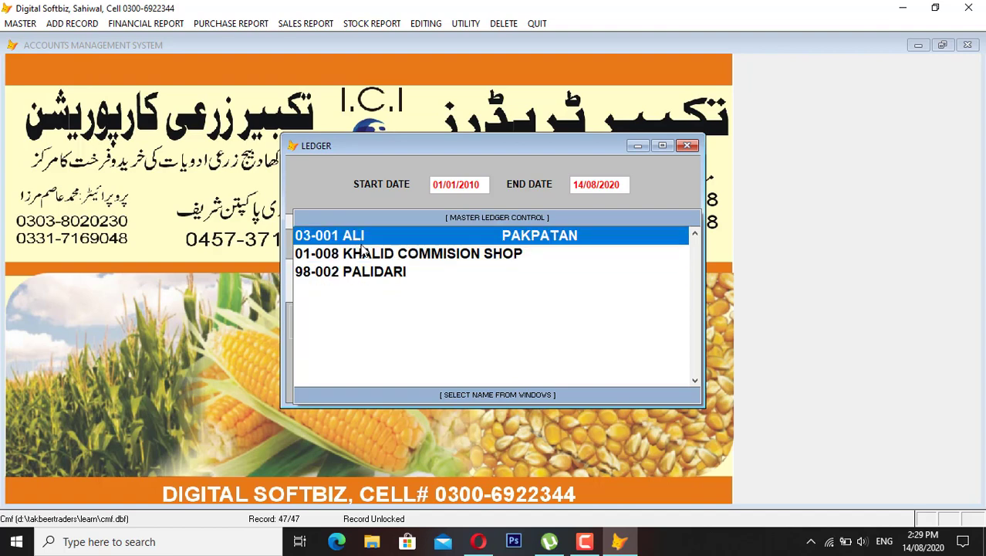
key("Return")
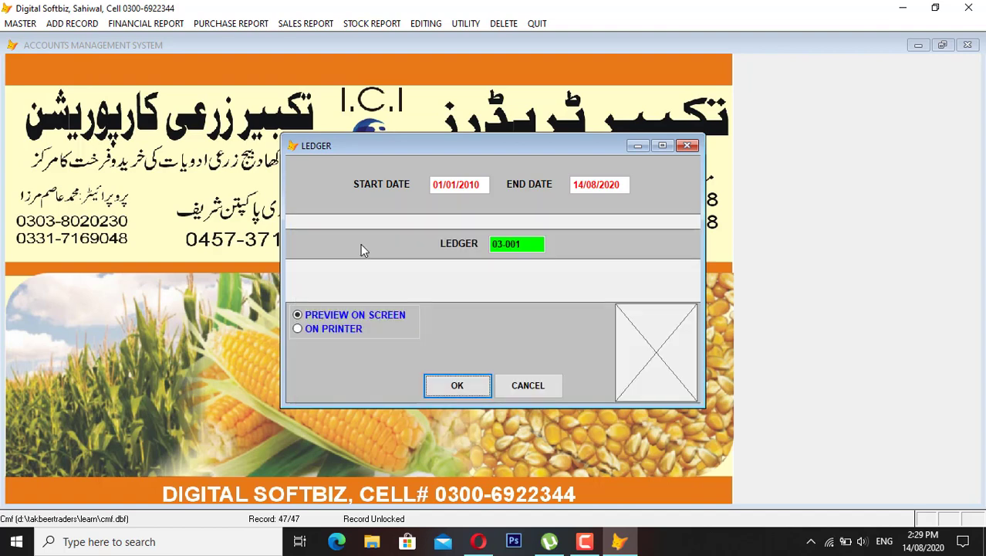
key("Return")
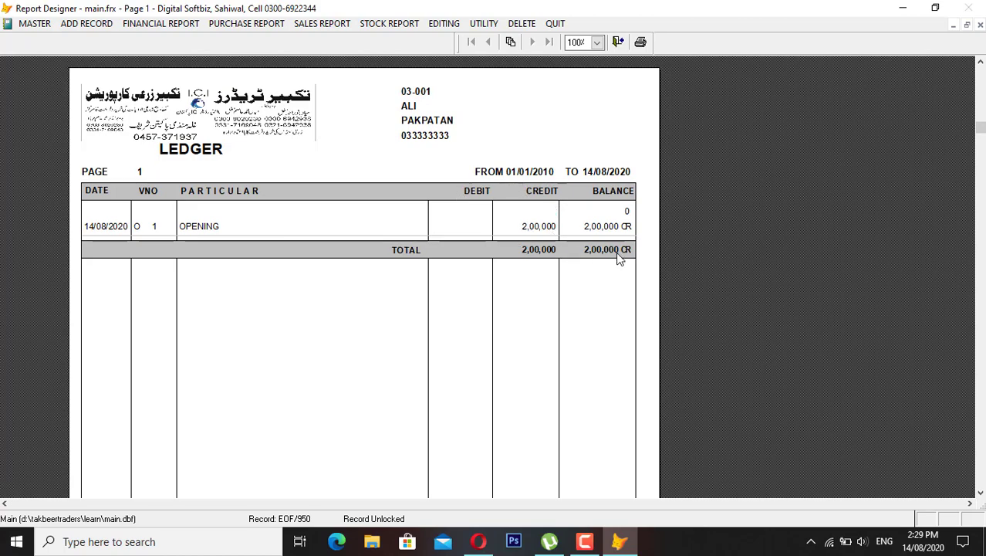
key("Escape")
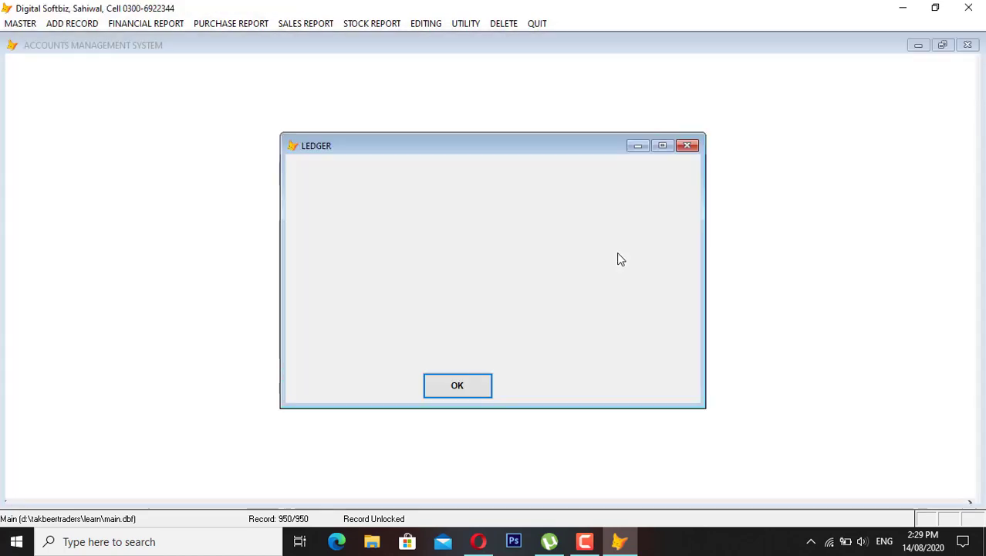
Start a new account title with code 11-001, fill in the account holder's name and address, and leave the bank account blank
left_click(21, 23)
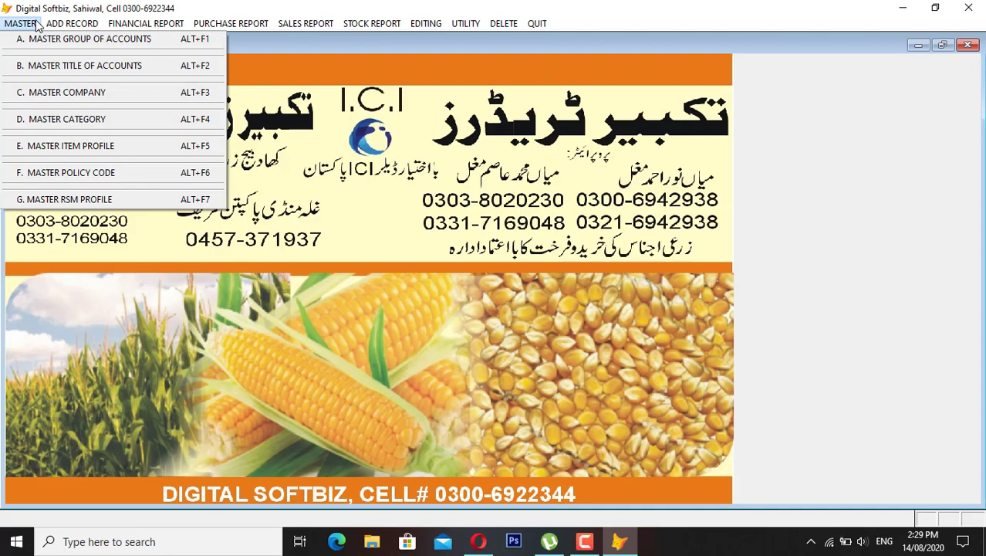
left_click(47, 66)
left_click(332, 441)
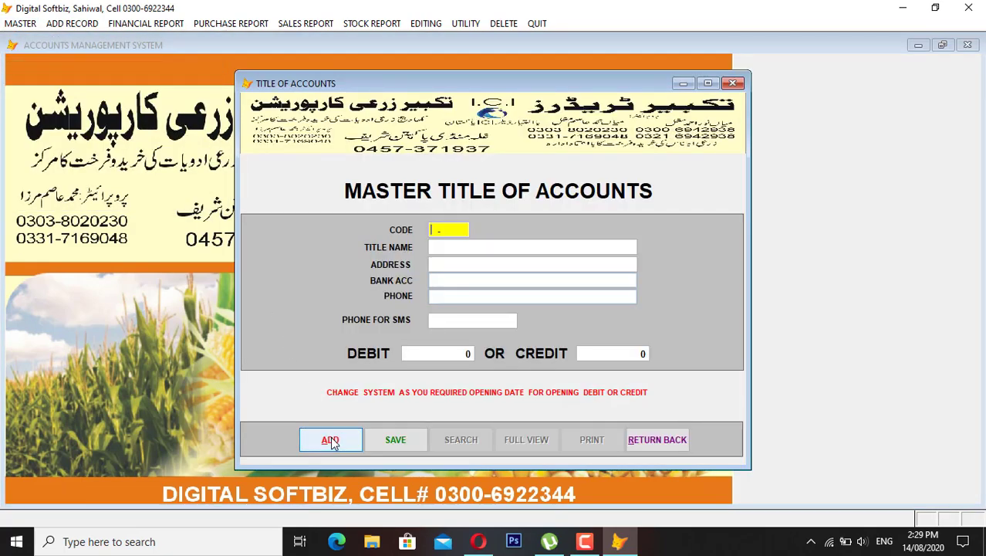
type("11-001")
key("Return")
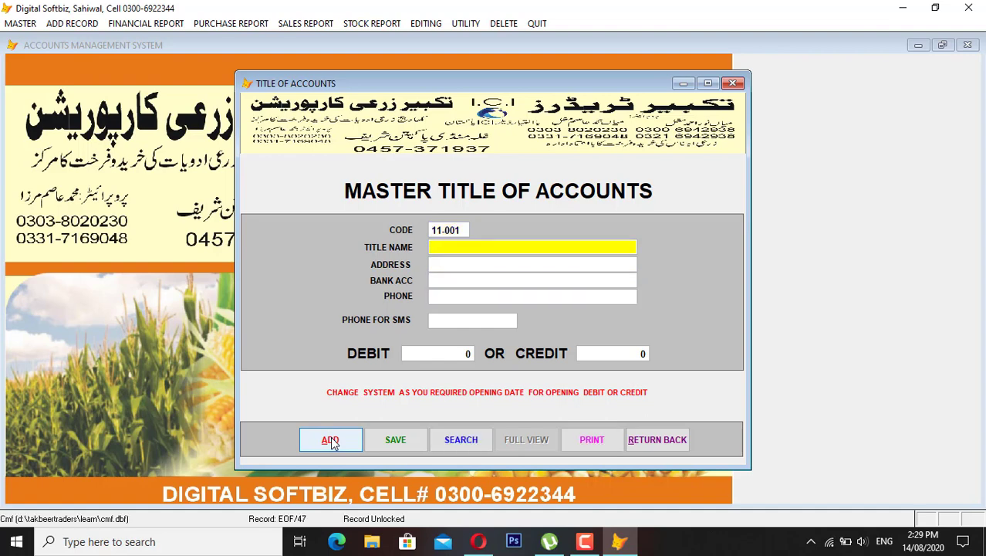
type("USMAN")
key("Return")
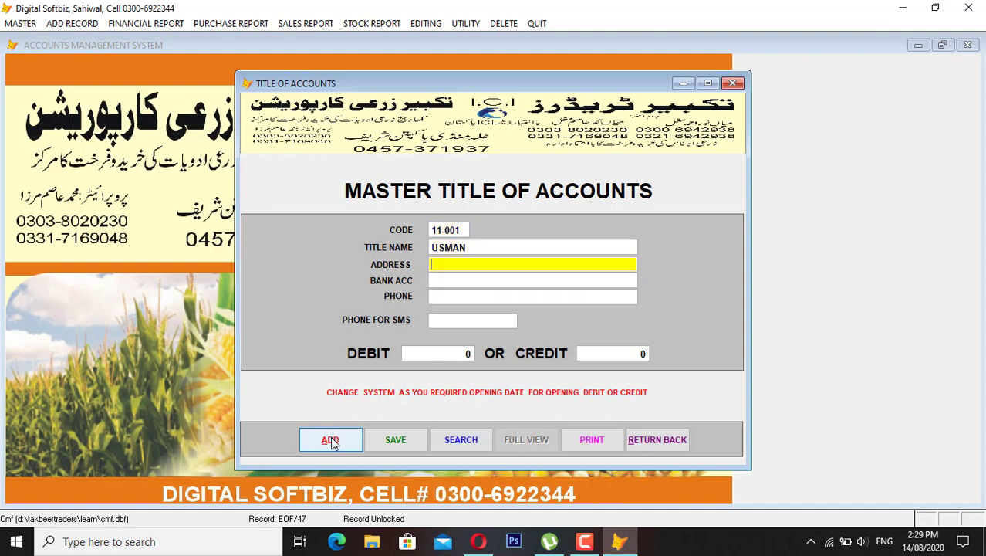
type("SWL")
key("Return")
key("Return")
Enter the phone number and an opening debit of 400,000 for account 11-001, save the record, and close the form
type("0")
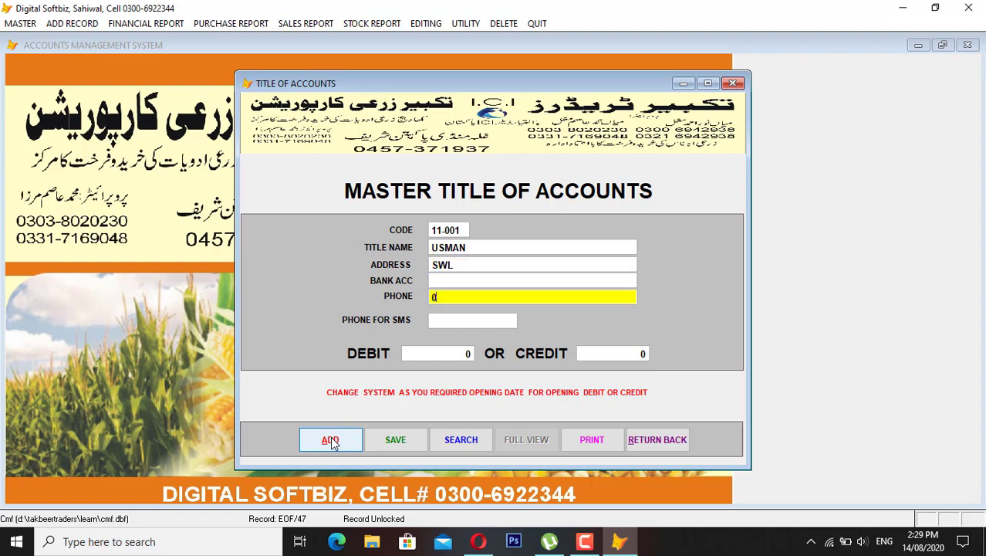
type("444444444")
key("Return")
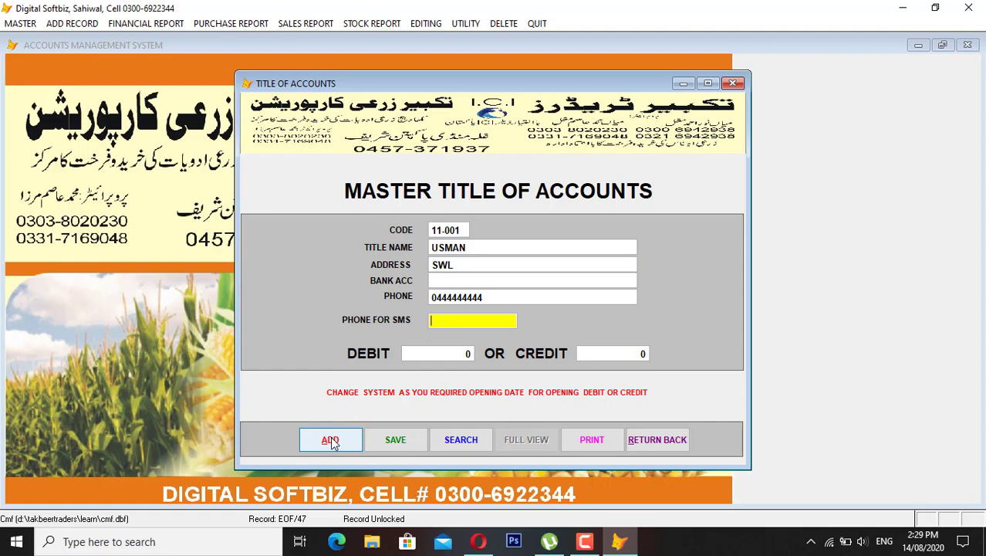
key("Return")
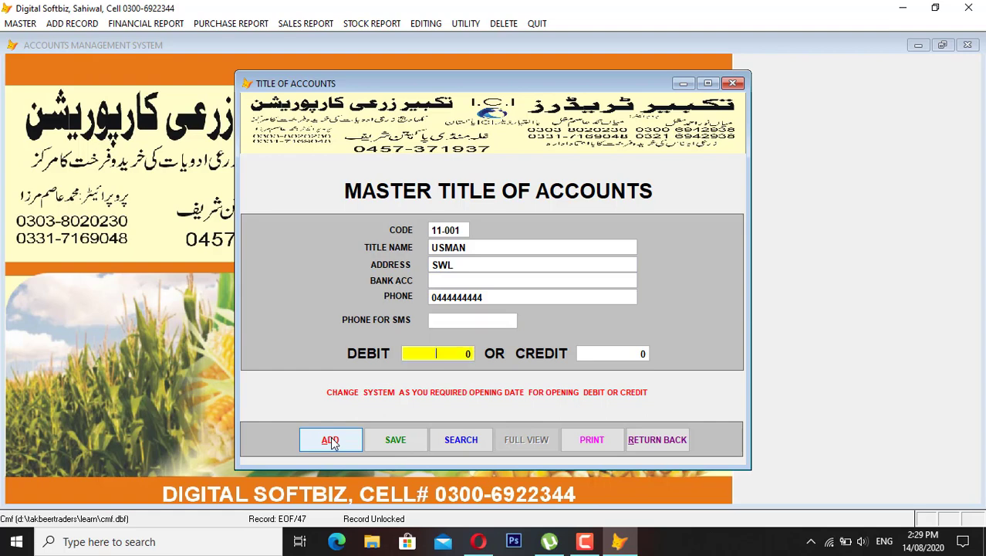
type("4000000 0")
key("Return")
key("Return")
key("Return")
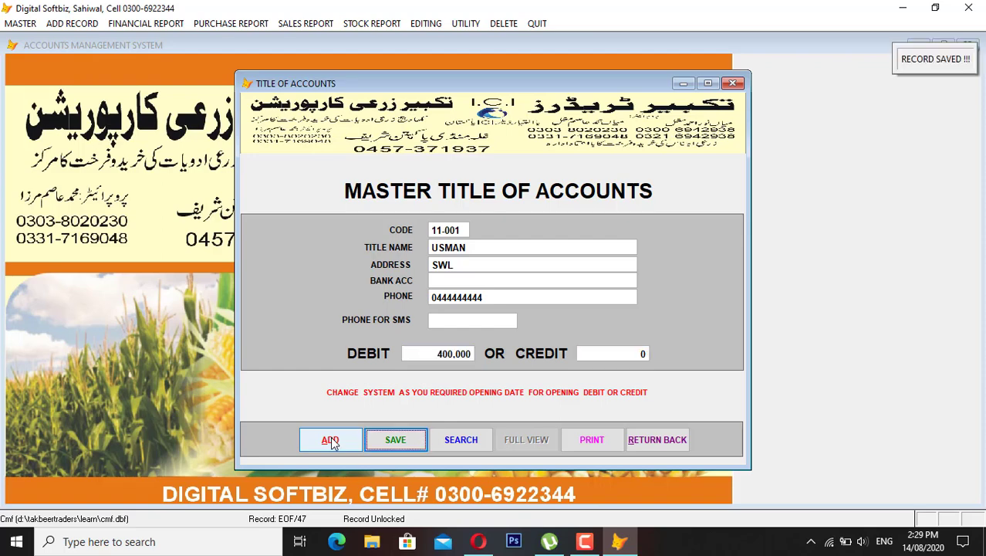
left_click(659, 441)
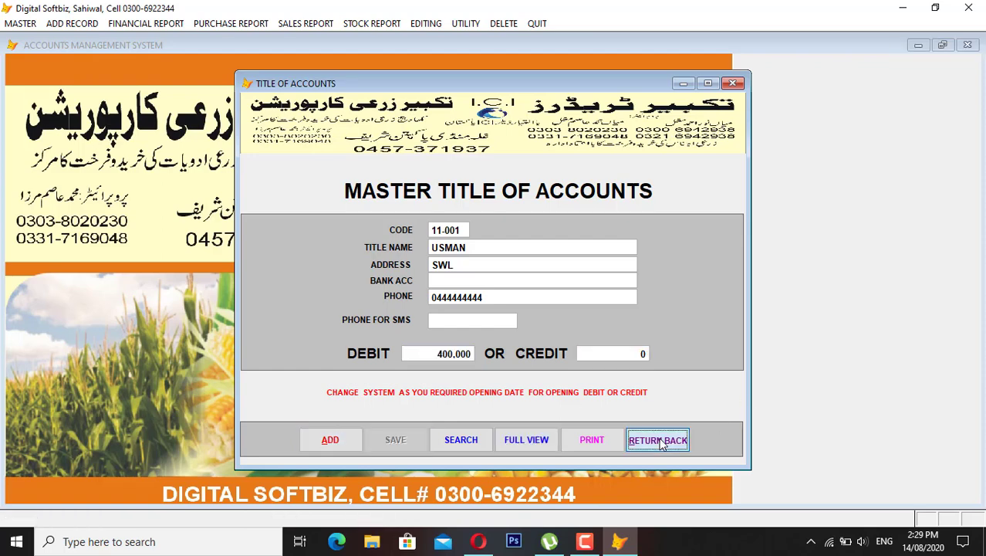
Find account 11-001 in the Ledger report, preview its ledger from 01/01/2010 to 14/08/2020 on screen, and close the preview
left_click(175, 26)
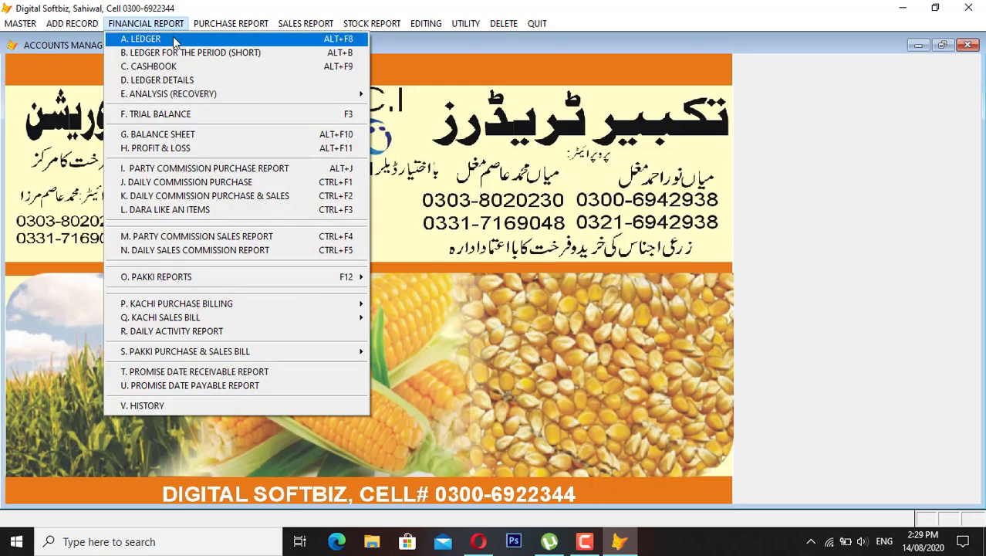
left_click(173, 38)
key("Return")
key("Return")
key("Return")
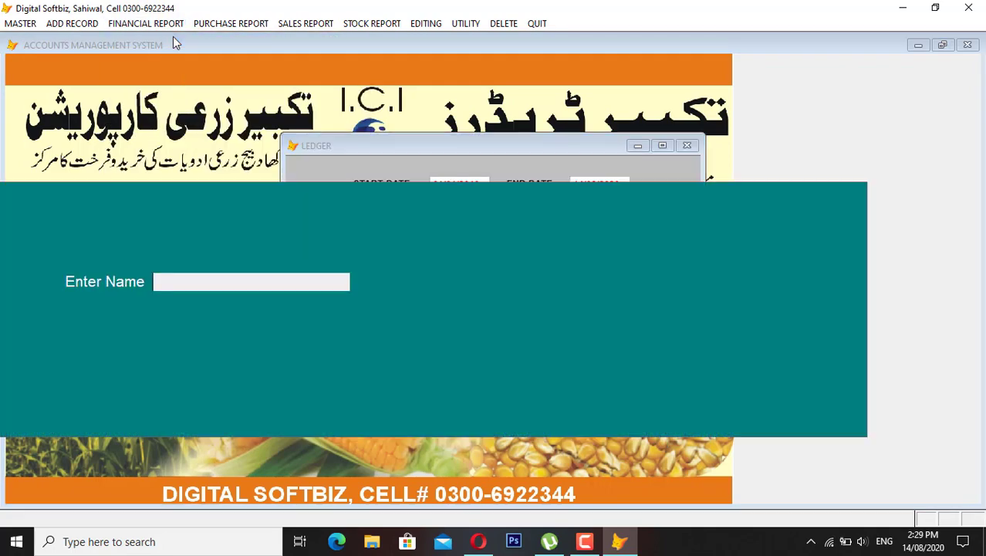
key("Return")
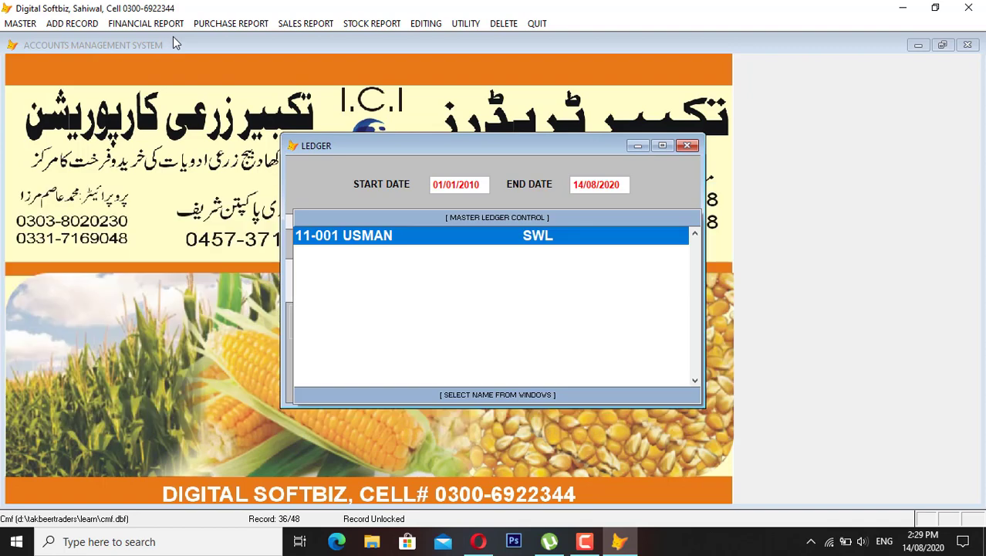
key("Return")
key("Return")
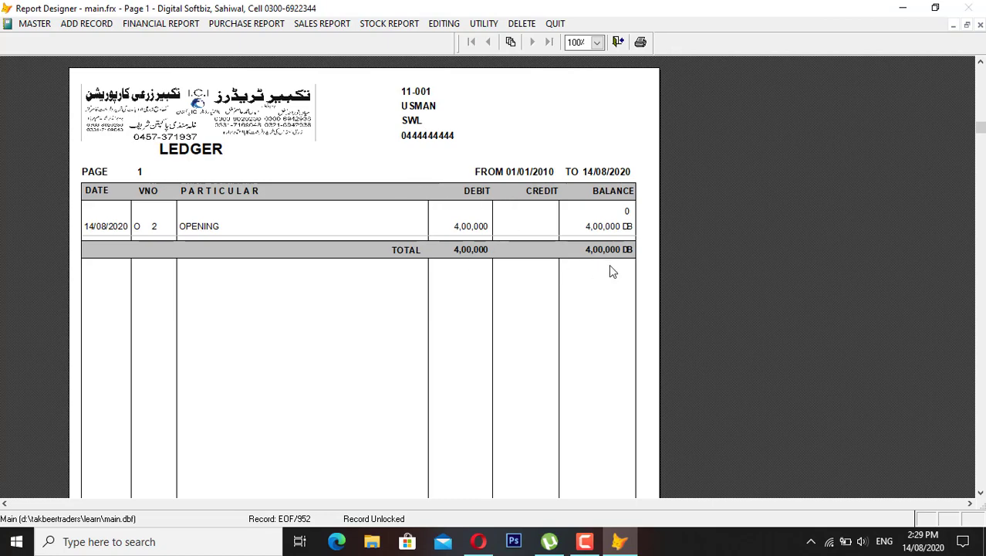
key("Escape")
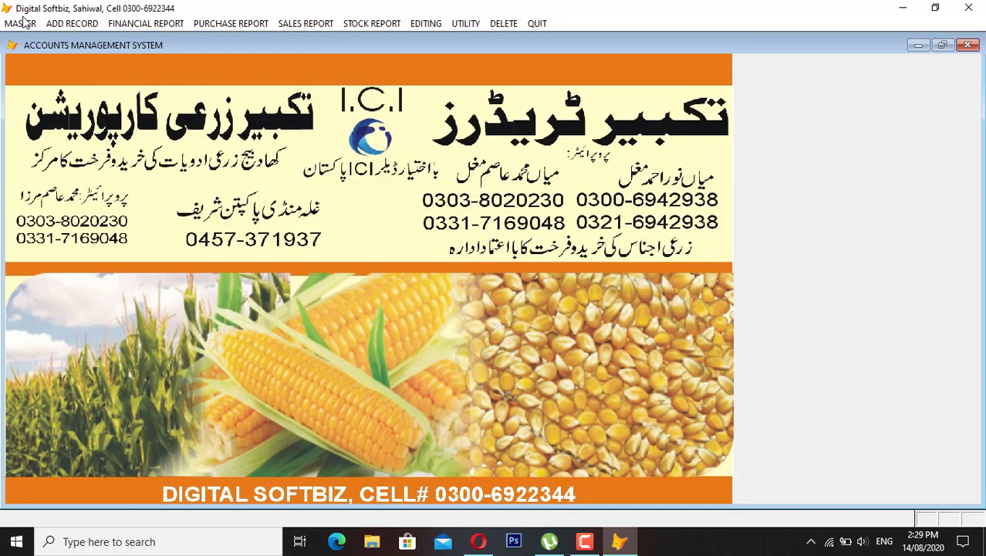
left_click(20, 23)
left_click(65, 72)
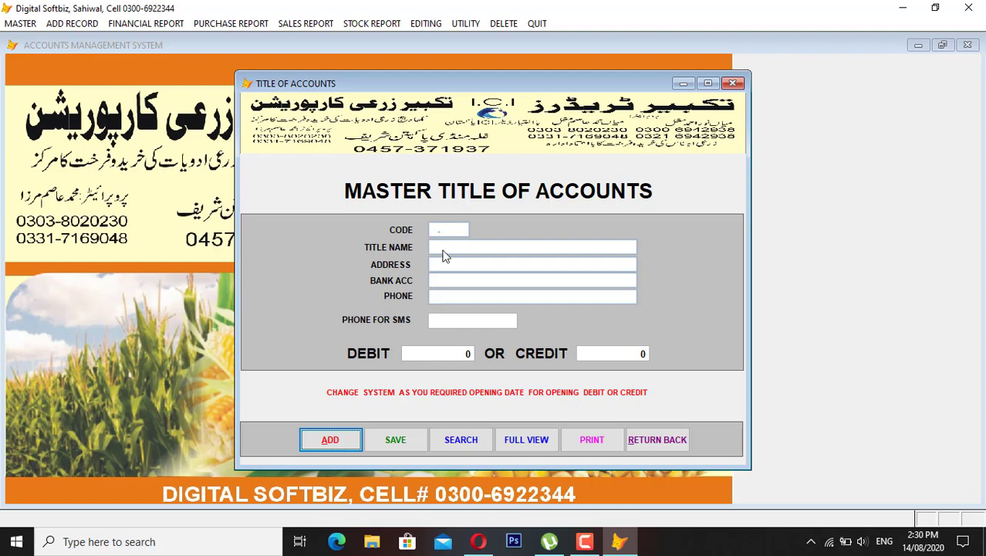
left_click(653, 439)
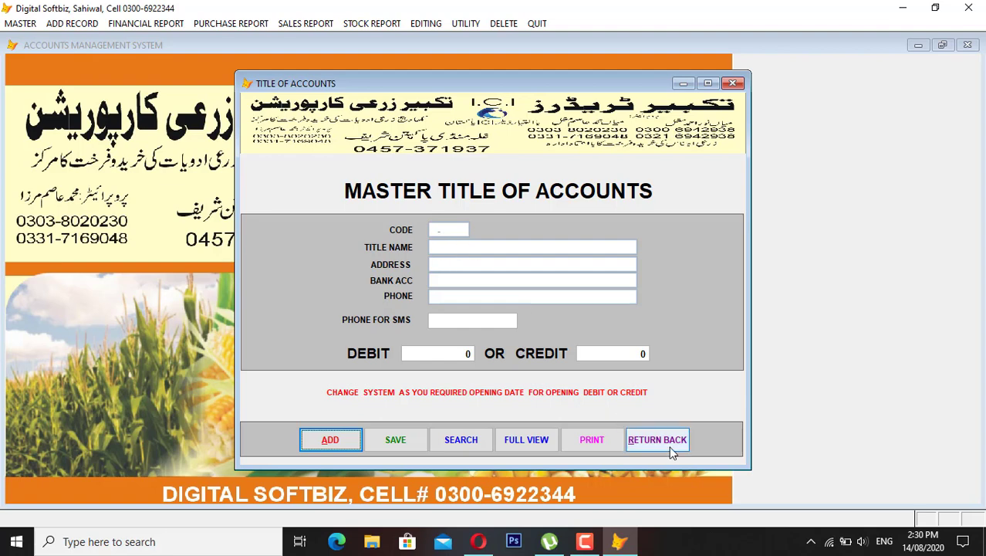
Preview the Cashbook report of ledger 70-000 for 14/08/2020 on screen and close it
left_click(123, 25)
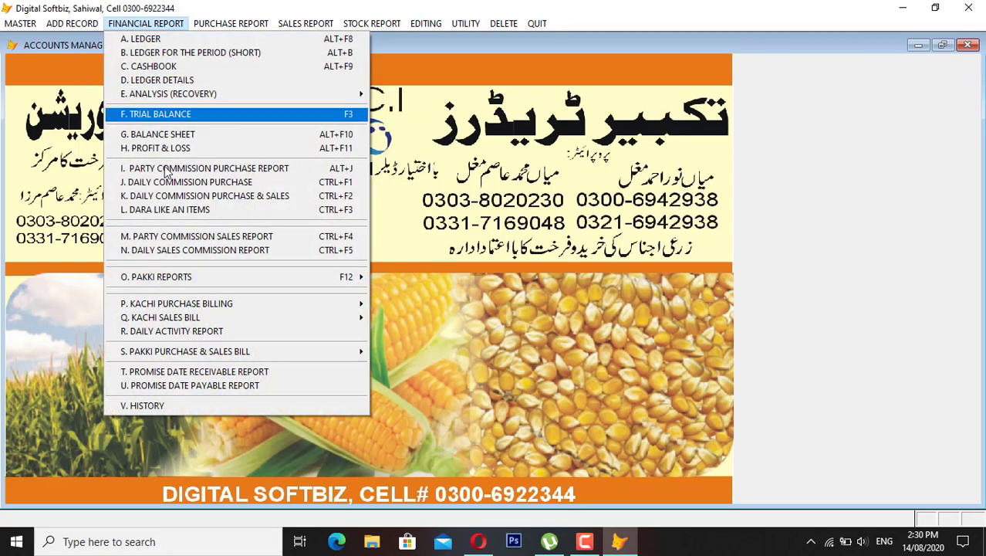
left_click(174, 68)
key("Return")
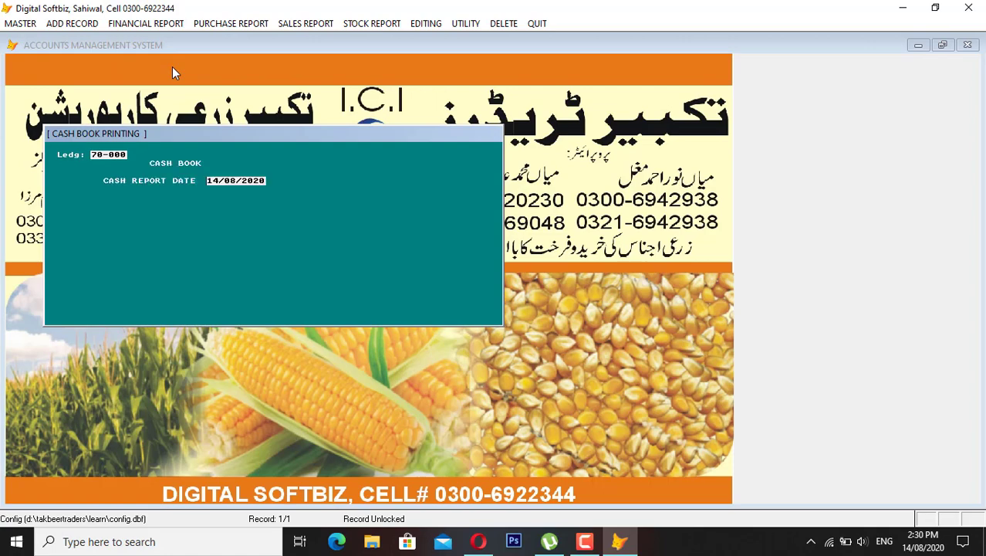
key("Return")
key("Return")
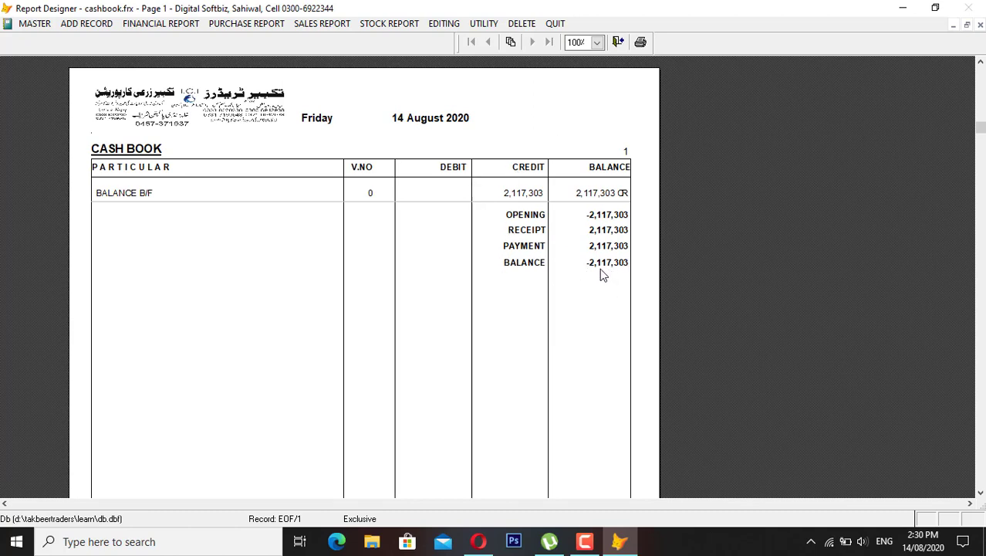
key("Escape")
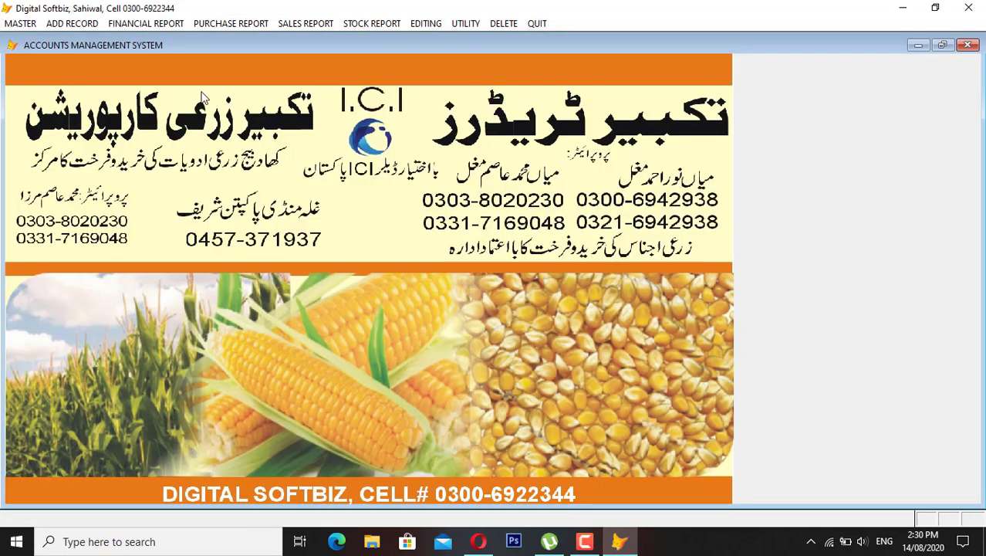
Run the 14/08/2020 Cashbook report once more to check the opening accounts entry, and close the preview
left_click(158, 24)
left_click(176, 71)
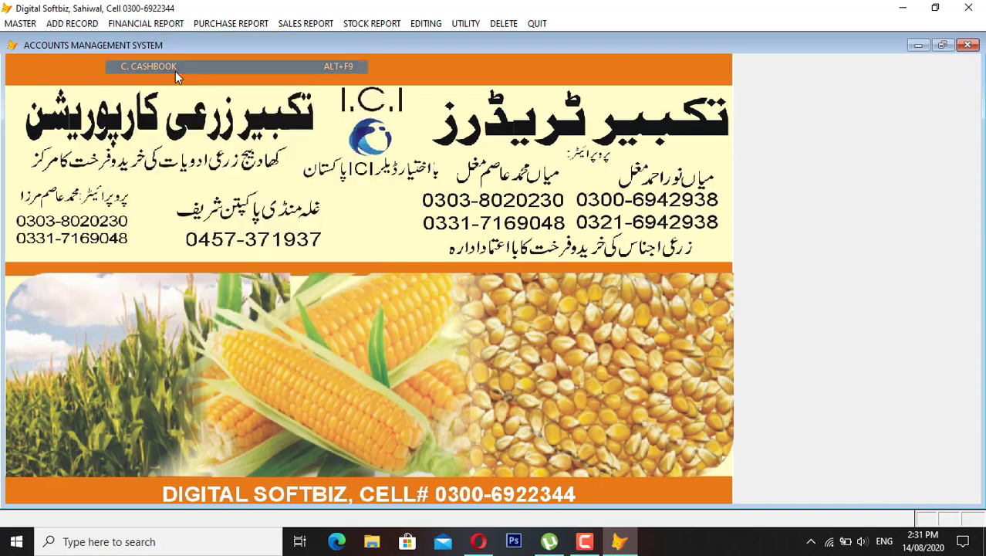
key("Return")
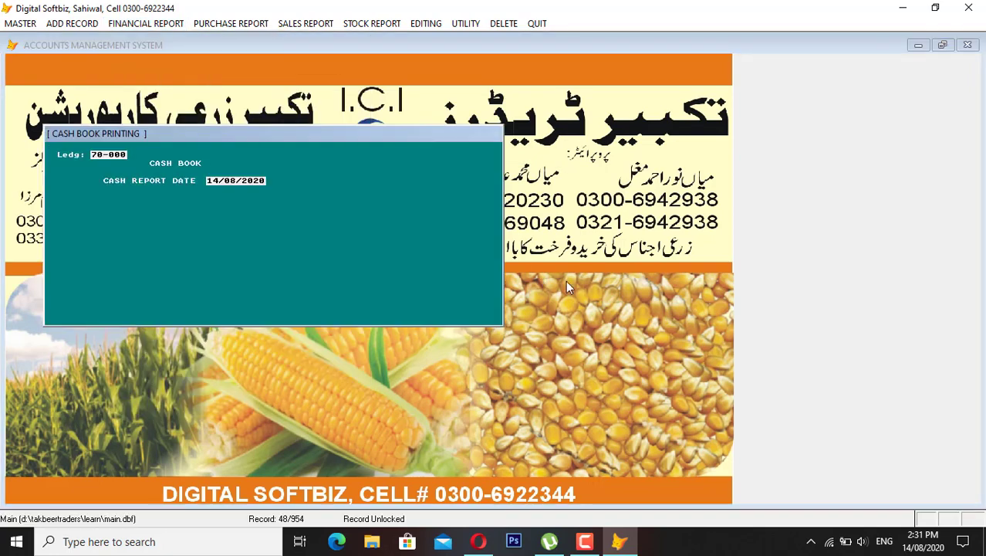
key("Return")
key("Return")
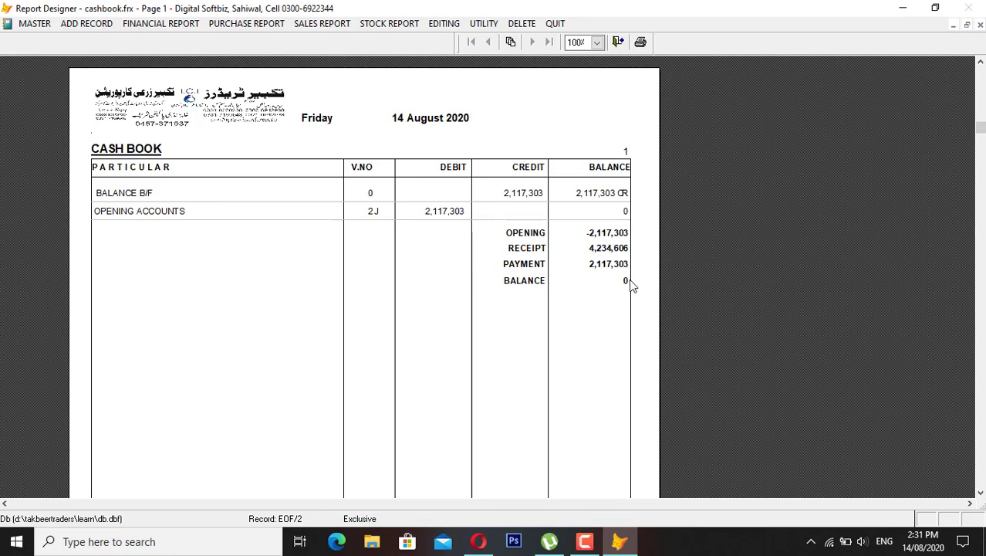
key("Escape")
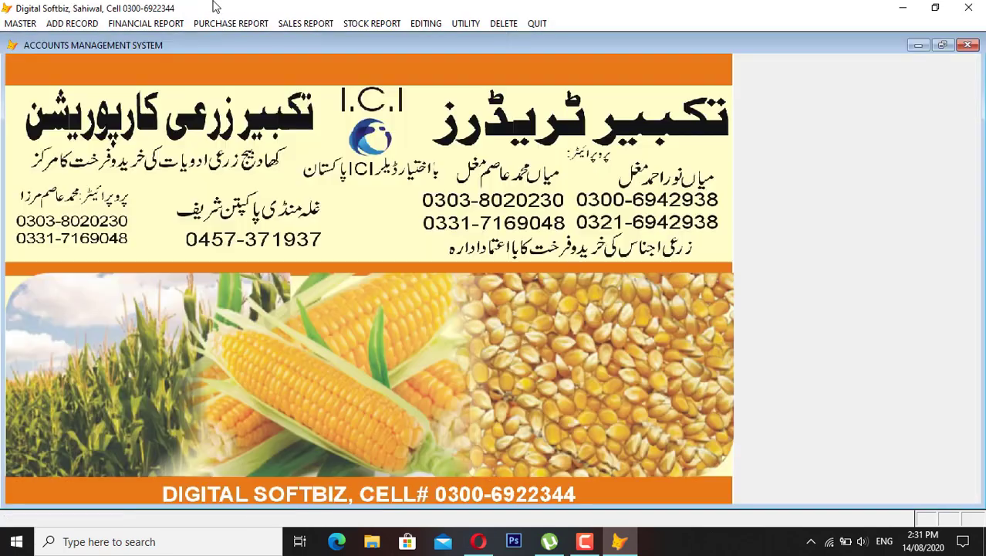
Open a cash receipt voucher dated 14/08/2020 and select account 11-001 as the credit account by searching the holder's name
left_click(117, 28)
mouse_move(79, 27)
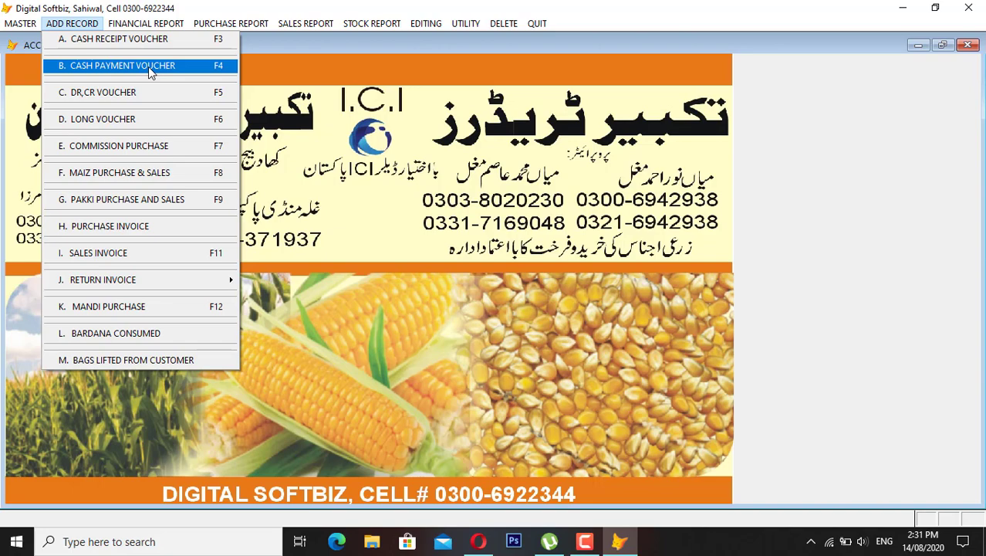
left_click(104, 40)
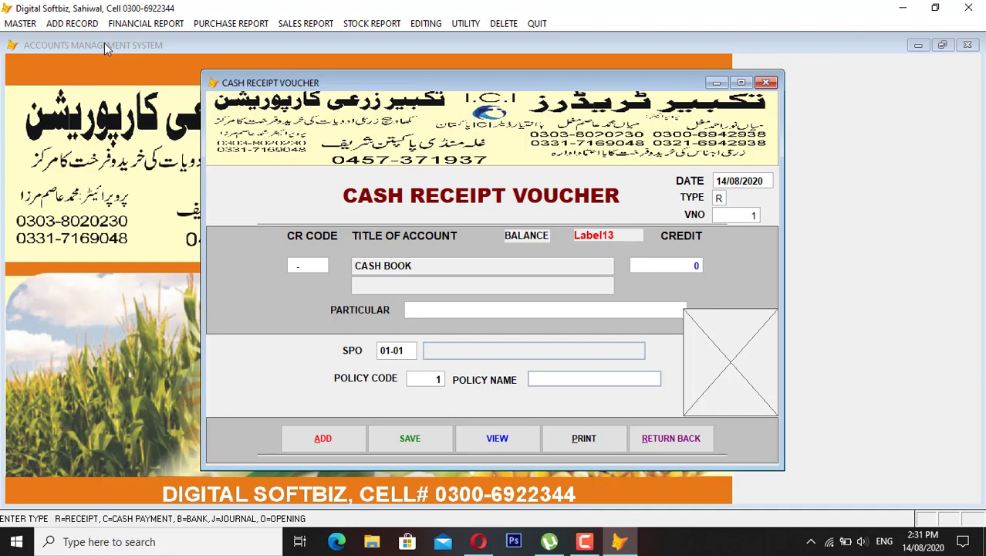
key("Return")
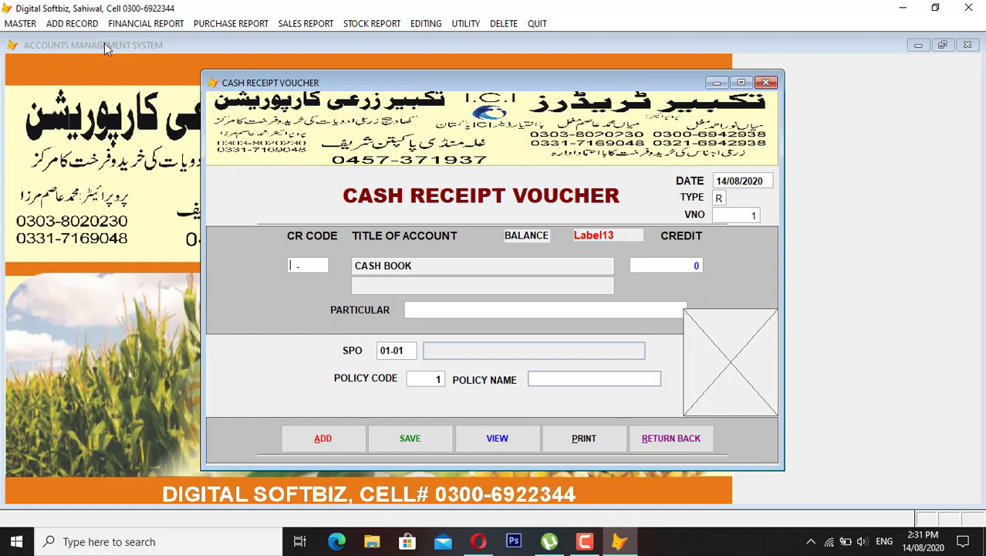
key("Return")
type("US")
key("Return")
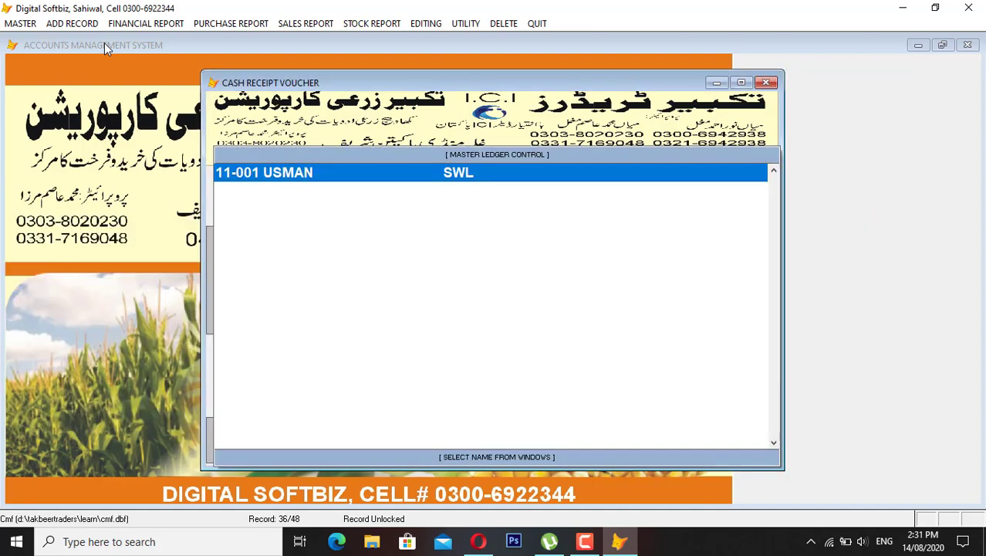
key("Return")
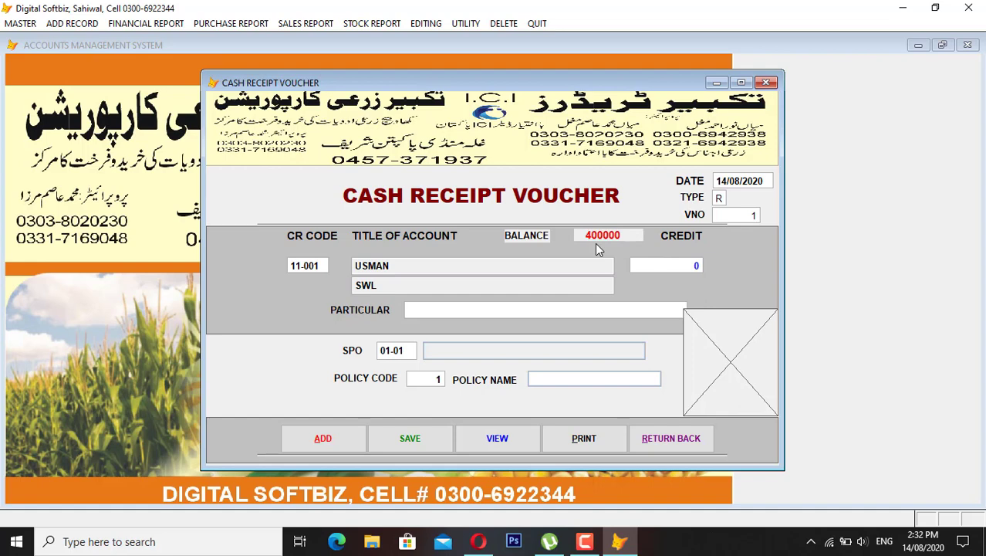
Enter a credit of 300,000 with particular "cash", keep SPO 01-01 and policy code 1, save the receipt voucher, and close it
type("3000000 0")
key("Return")
type("cash")
key("Return")
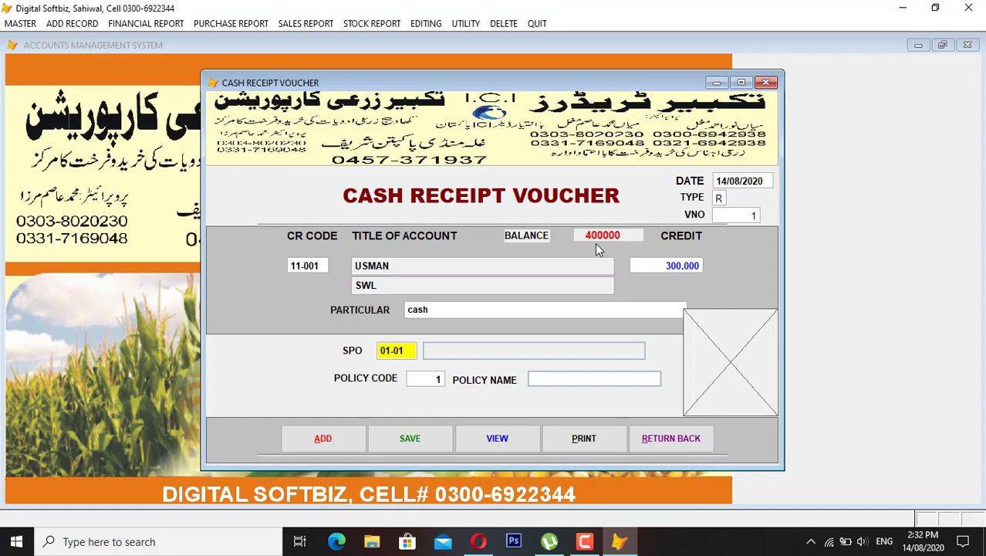
key("Return")
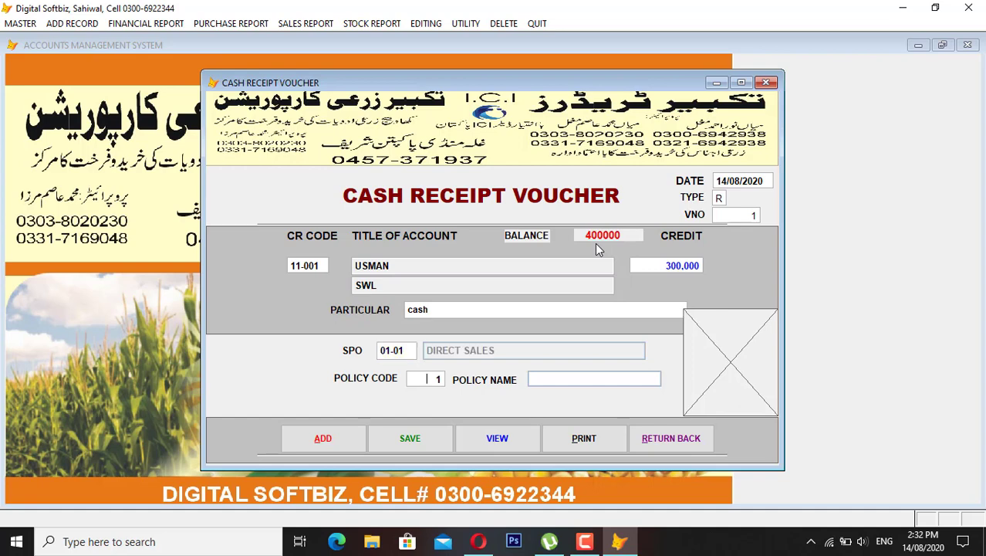
key("Return")
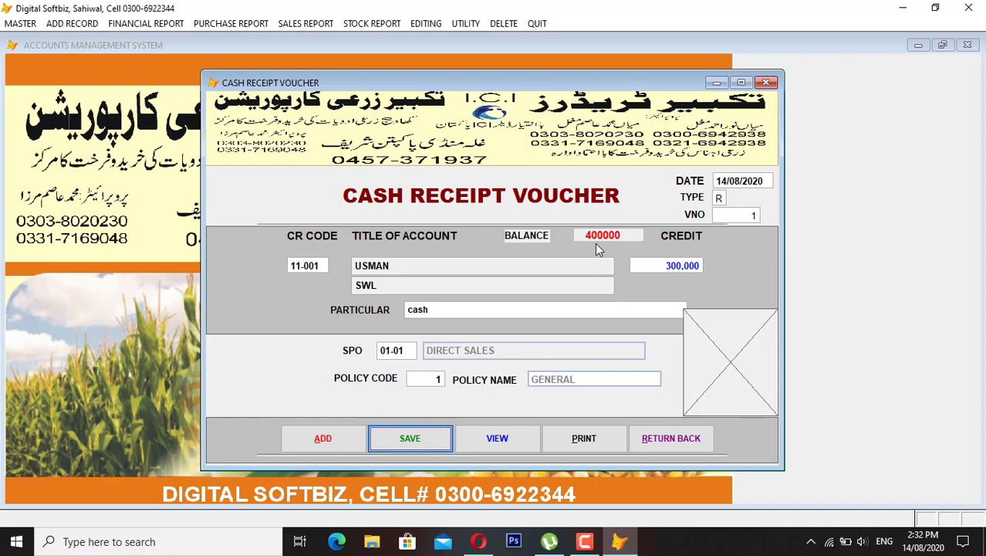
key("Return")
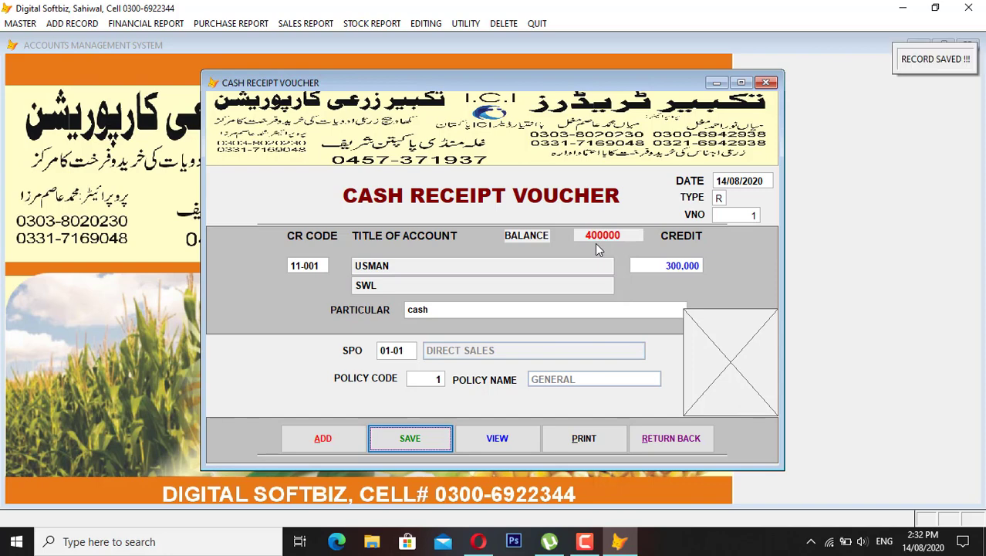
left_click(697, 440)
Preview the Cashbook report of ledger 70-000 for 14/08/2020 to check the cash receipt entry, and close the preview
left_click(156, 25)
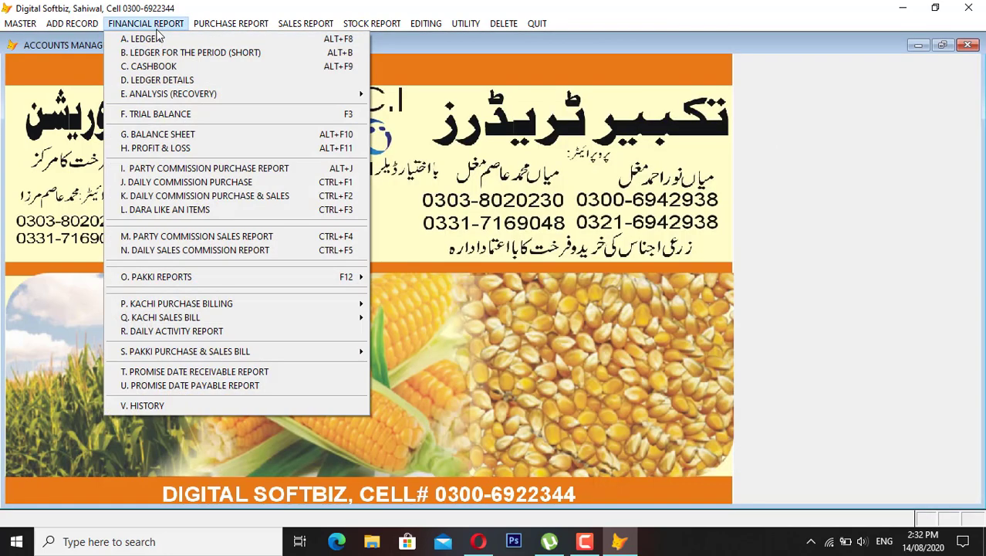
left_click(158, 65)
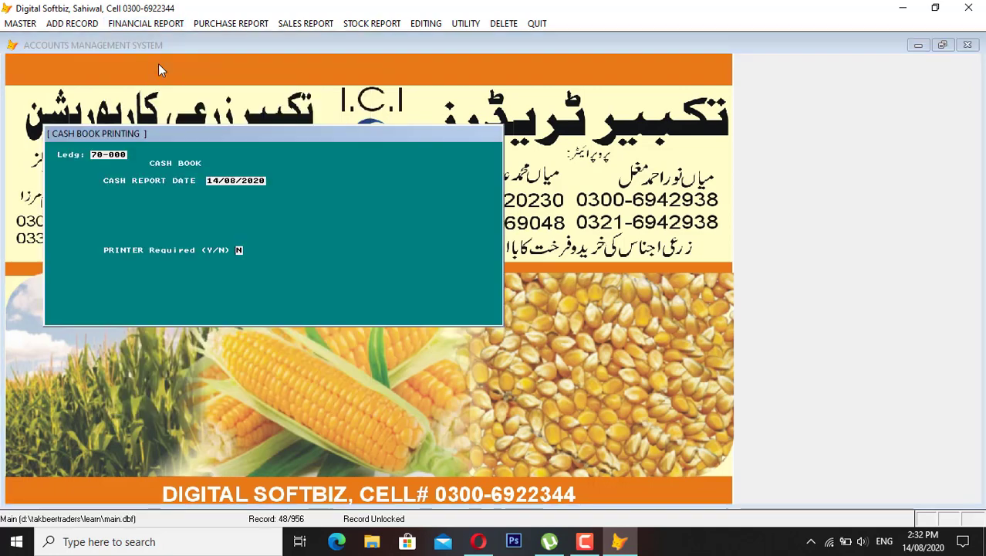
key("Return")
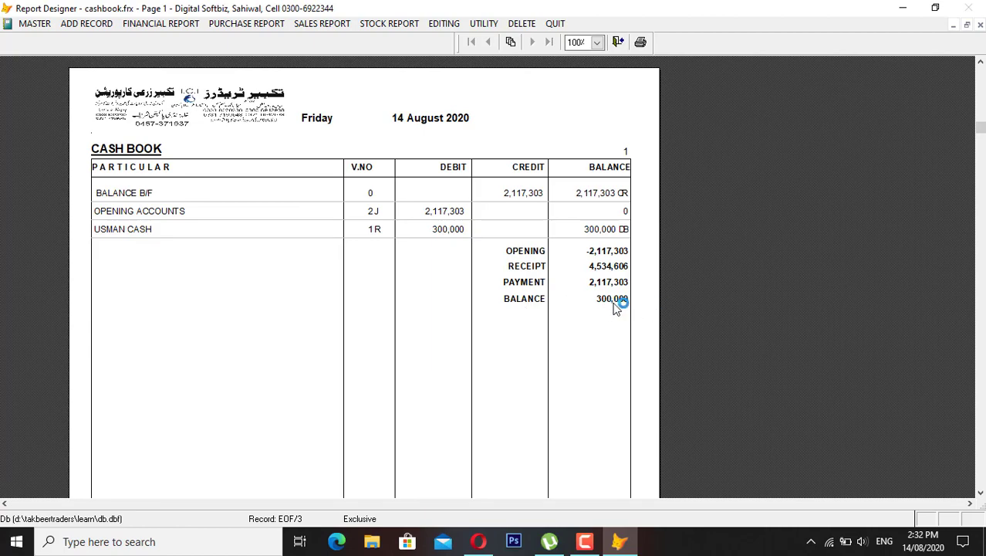
key("Escape")
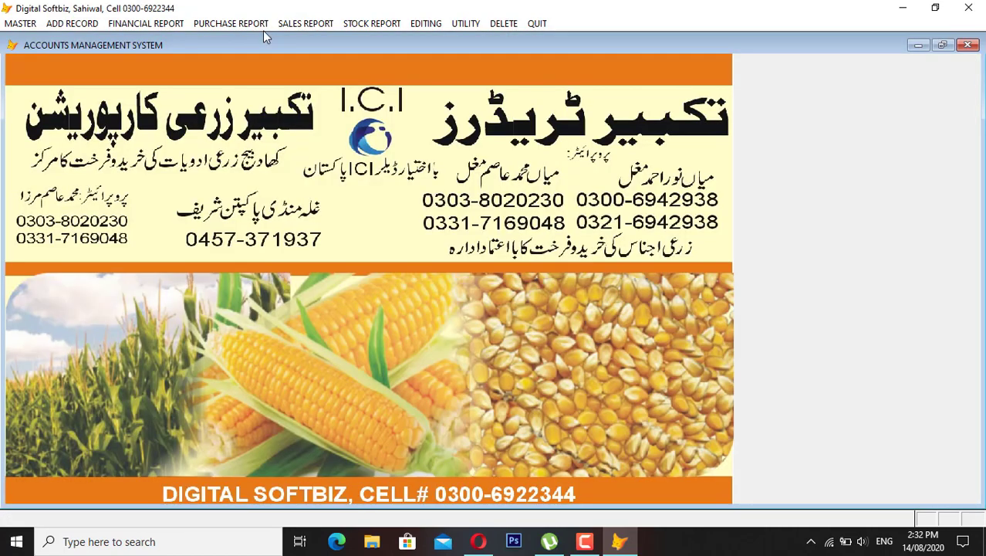
Open a cash payment voucher dated 14/08/2020 and select account 03-001 as the debit account by searching the holder's name
left_click(71, 23)
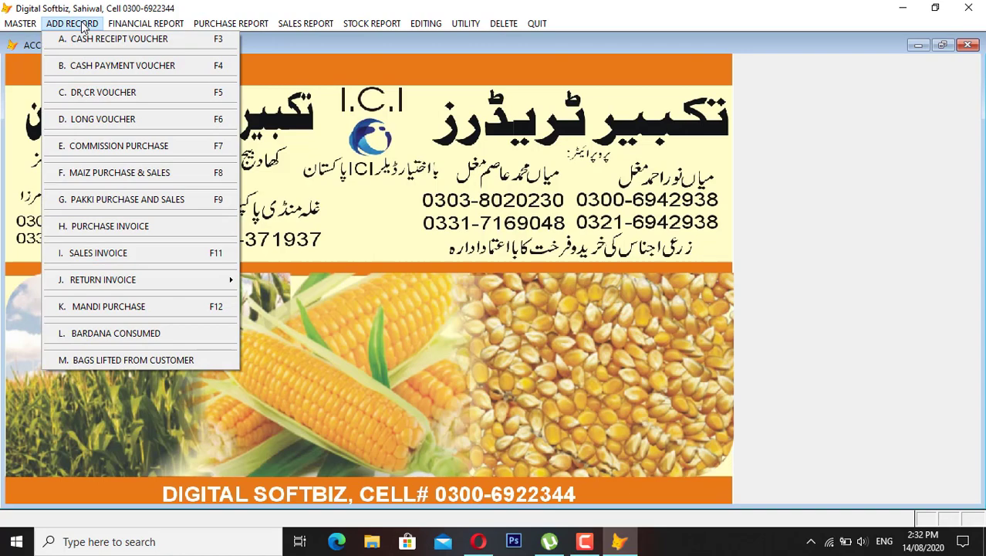
left_click(140, 67)
key("Return")
key("Return")
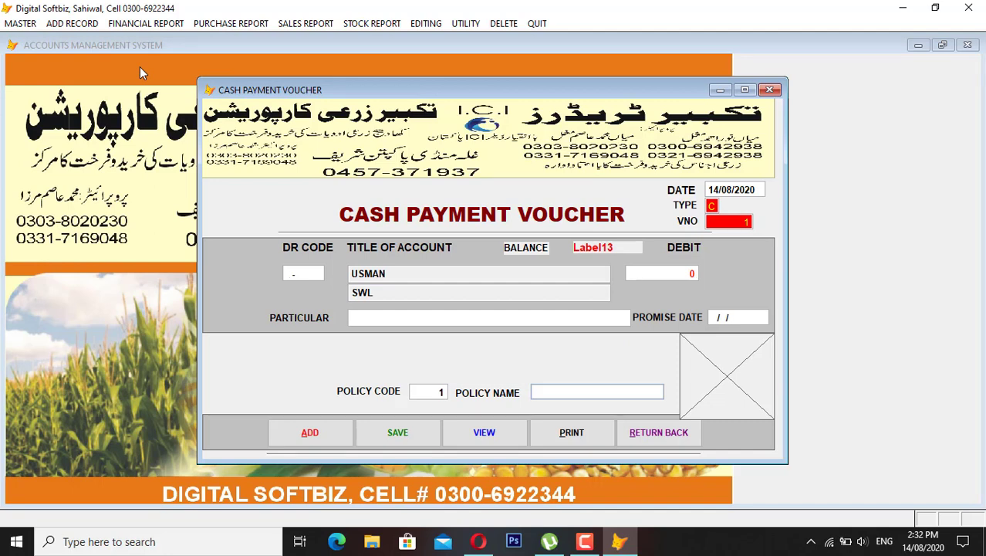
key("Return")
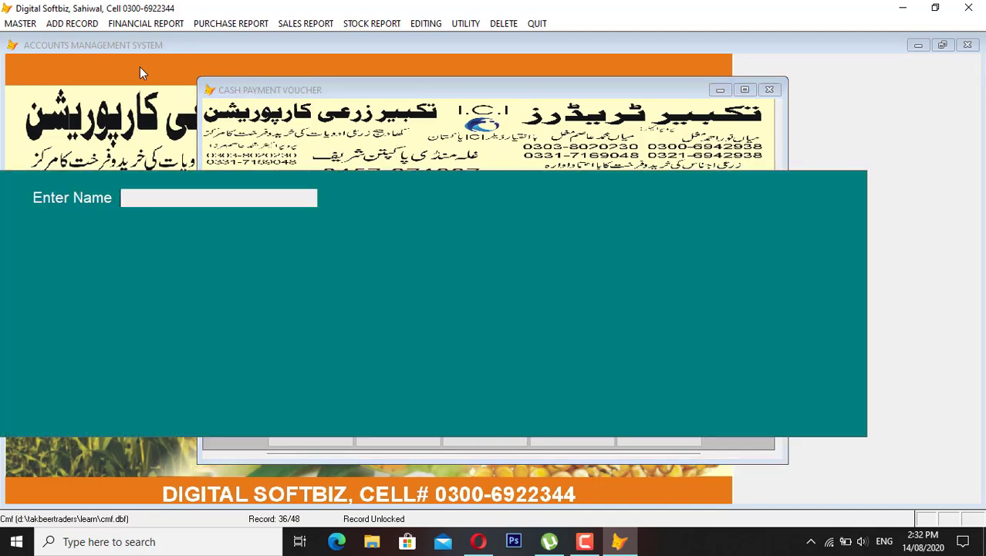
type("ALI")
key("Return")
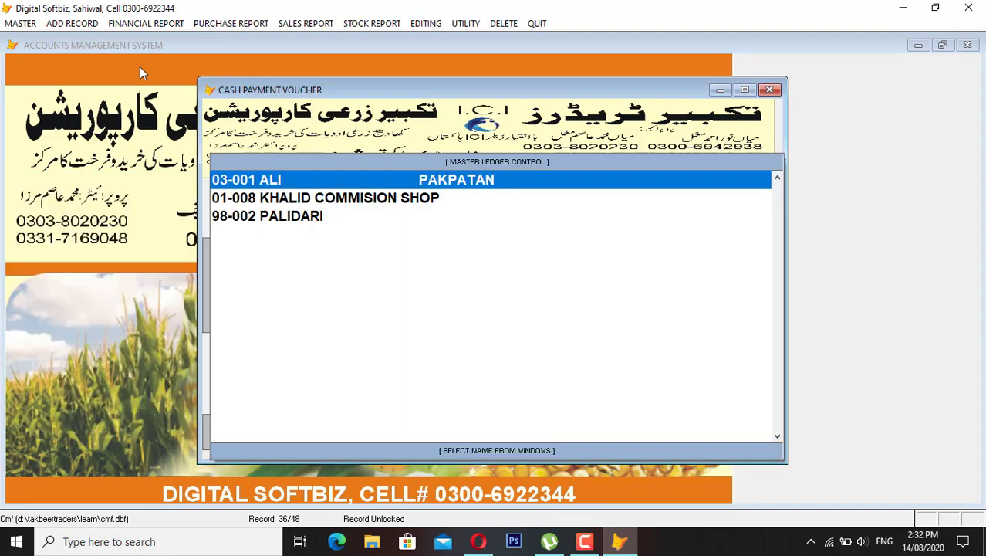
key("Return")
key("Return")
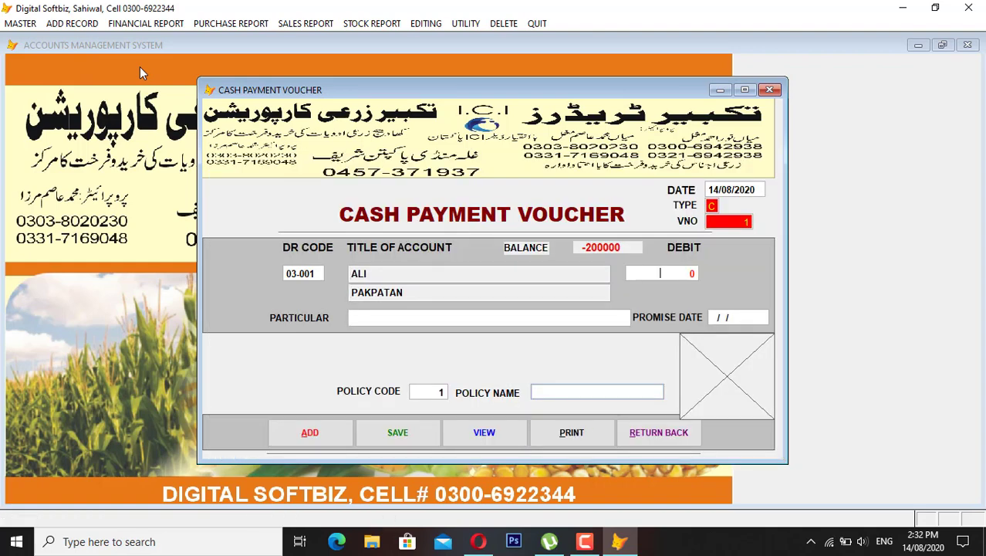
Enter a debit of 100,000 without a particular, keep policy code 1, save the payment voucher, and close it
type("100000")
key("Delete")
key("Return")
key("Return")
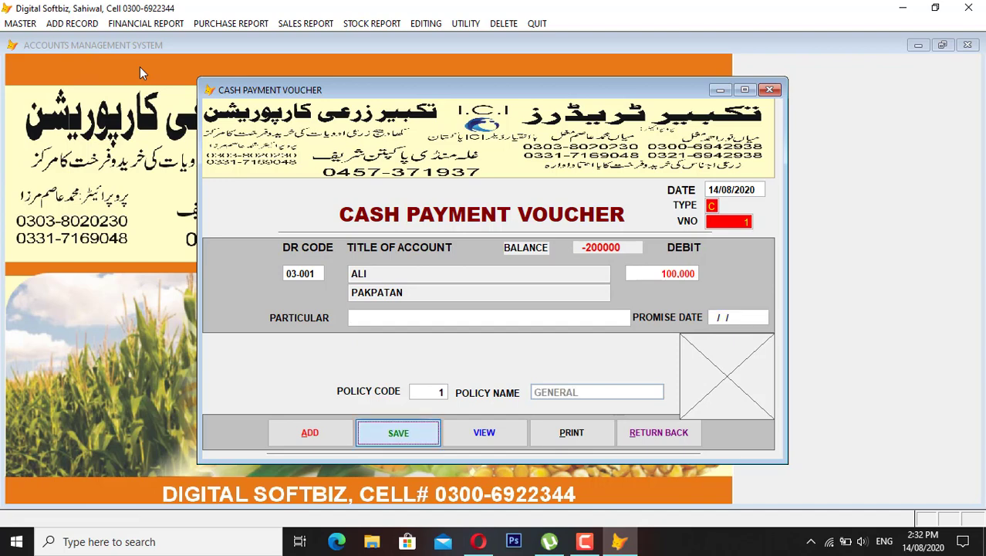
left_click(633, 434)
Run the 14/08/2020 Cashbook report of ledger 70-000 to check the cash payment entry, and close the preview
left_click(160, 23)
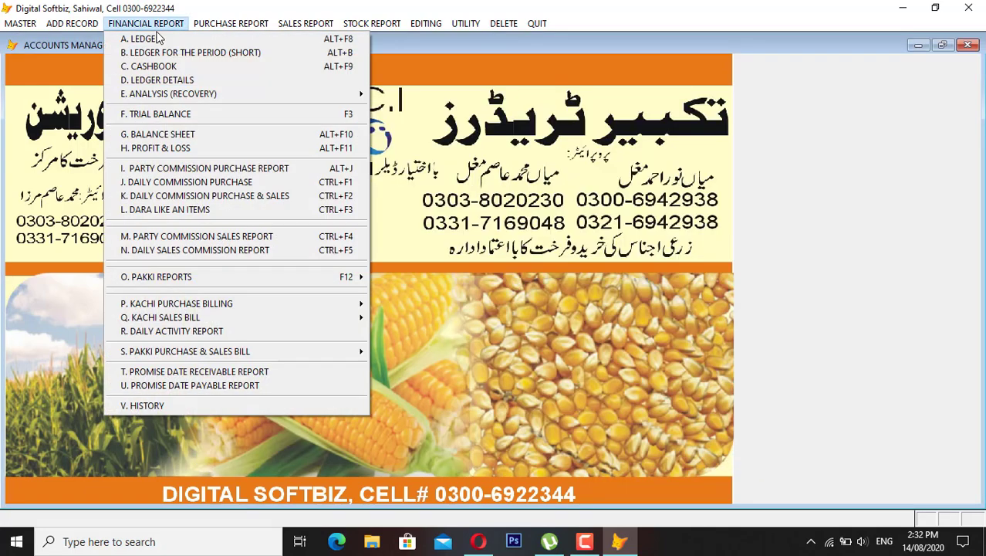
left_click(163, 68)
key("Return")
key("Return")
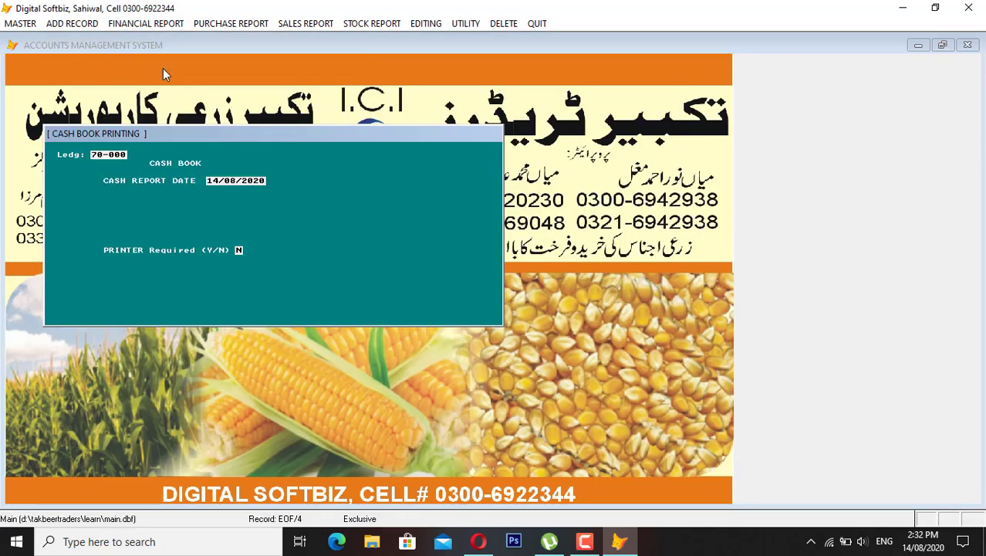
key("Return")
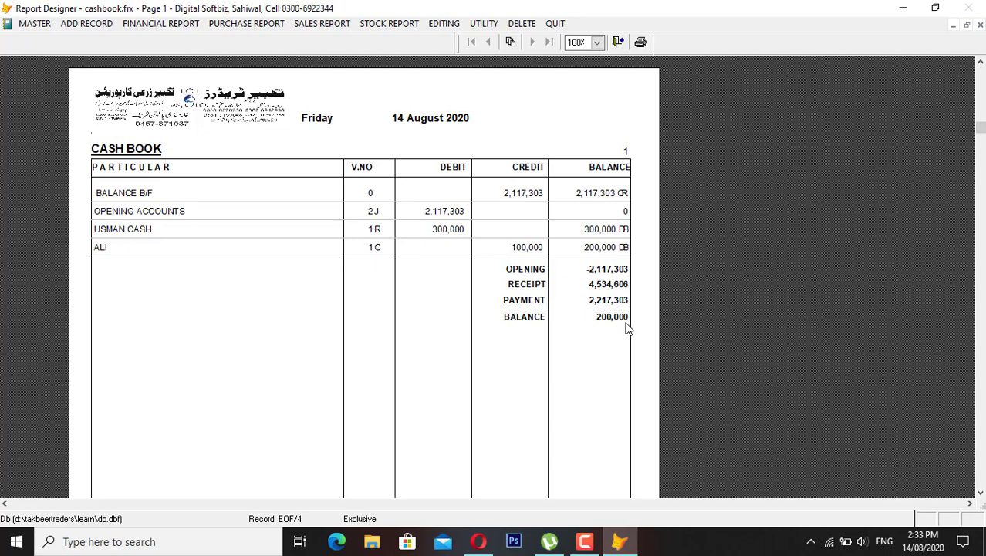
key("Escape")
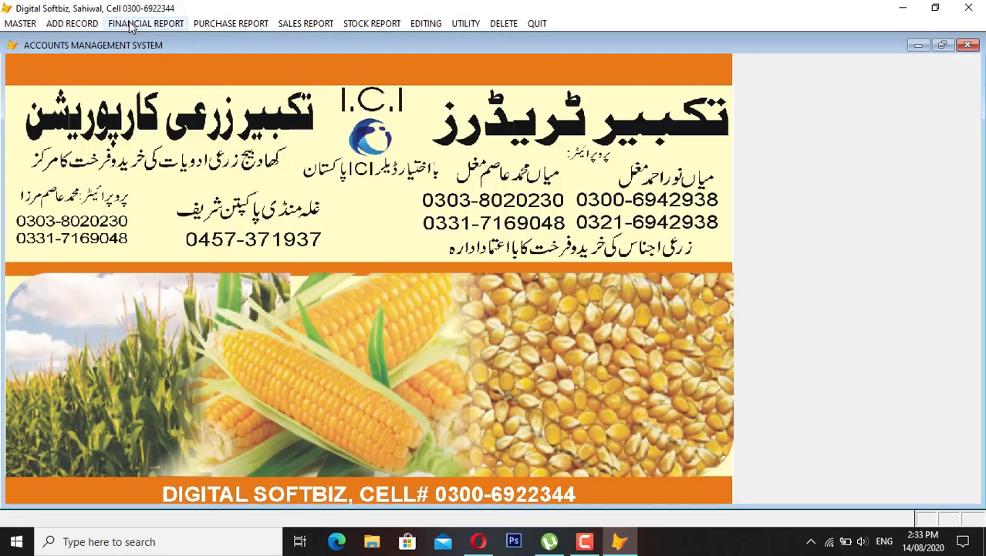
Preview the ledger of account 03-001 from 01/01/2010 to 14/08/2020, finding it by the holder's name, and close the preview
left_click(144, 26)
left_click(149, 35)
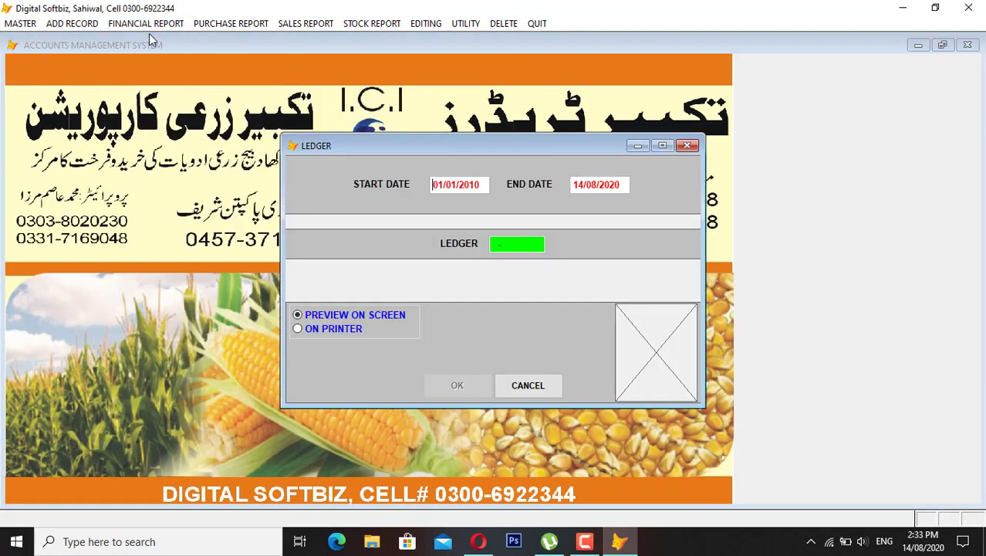
key("Return")
key("Return")
type("AL")
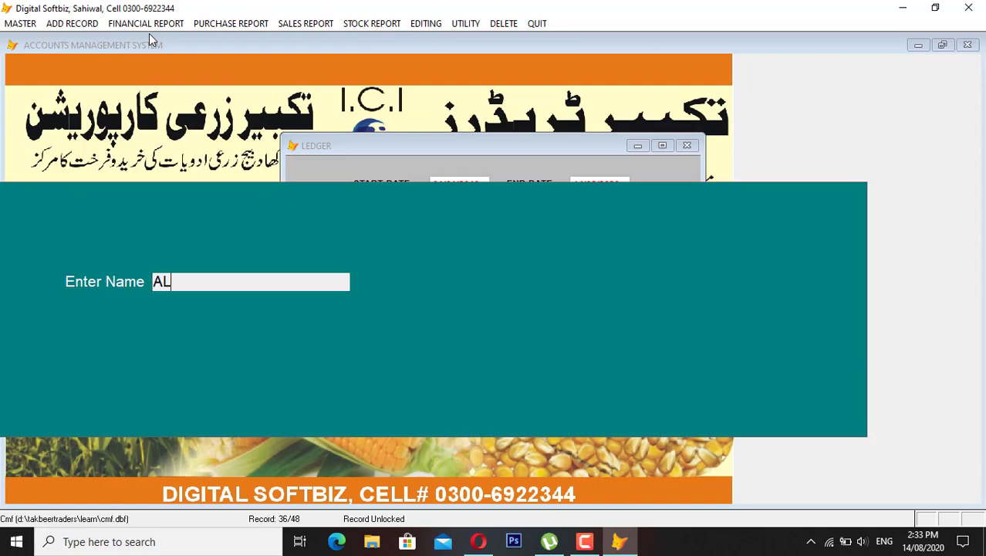
type("I")
key("Return")
key("Return")
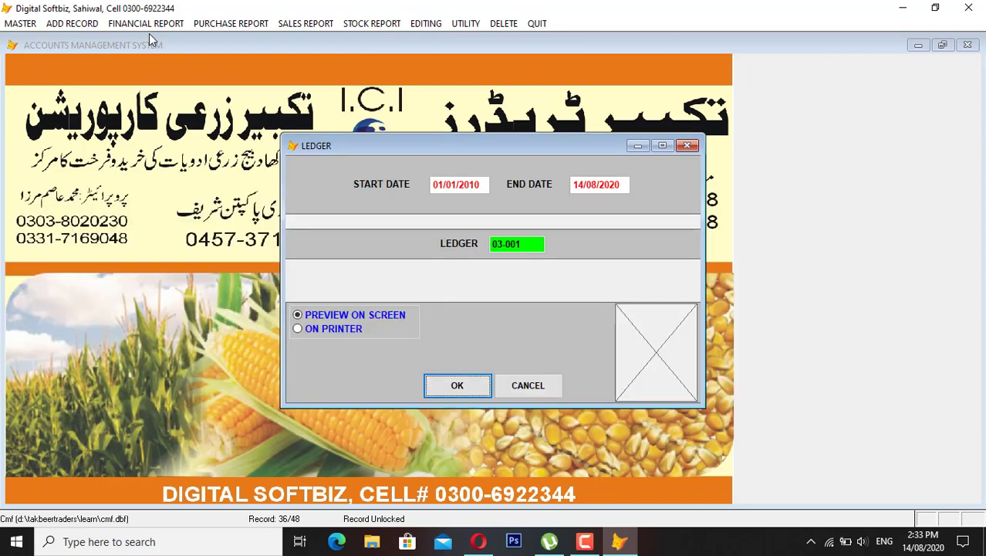
key("Return")
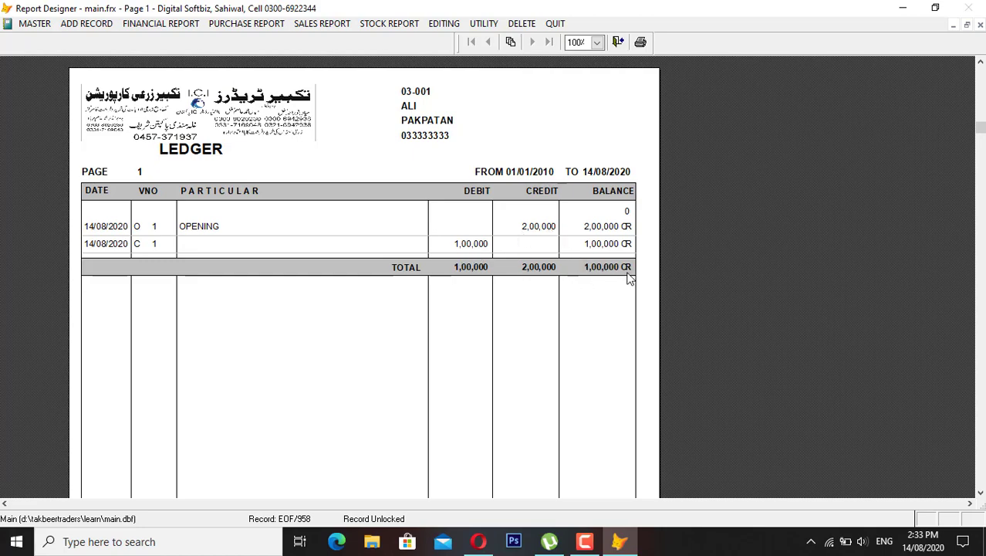
key("Escape")
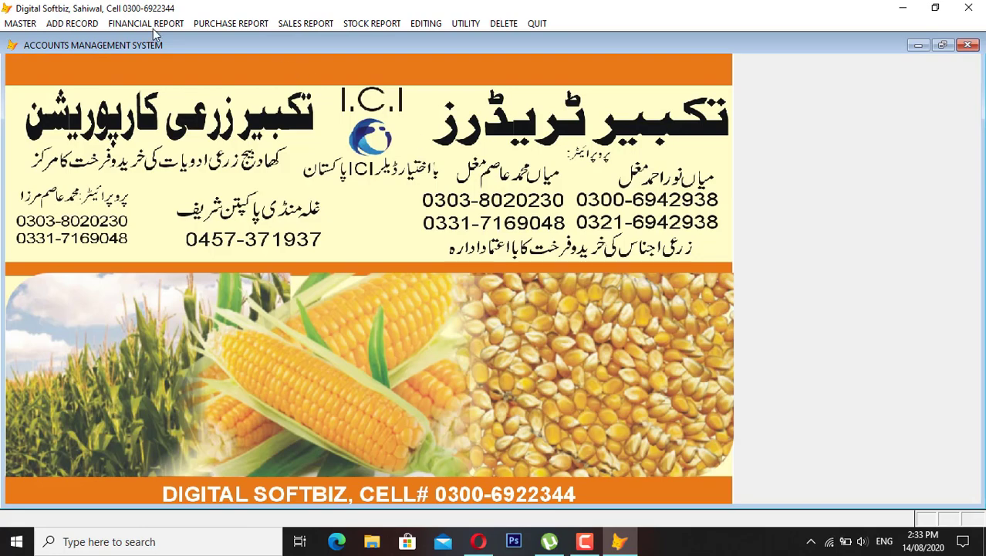
Preview the ledger of account 11-001 from 01/01/2010 to 14/08/2020, finding it by the holder's name, and close the preview
left_click(153, 26)
left_click(157, 39)
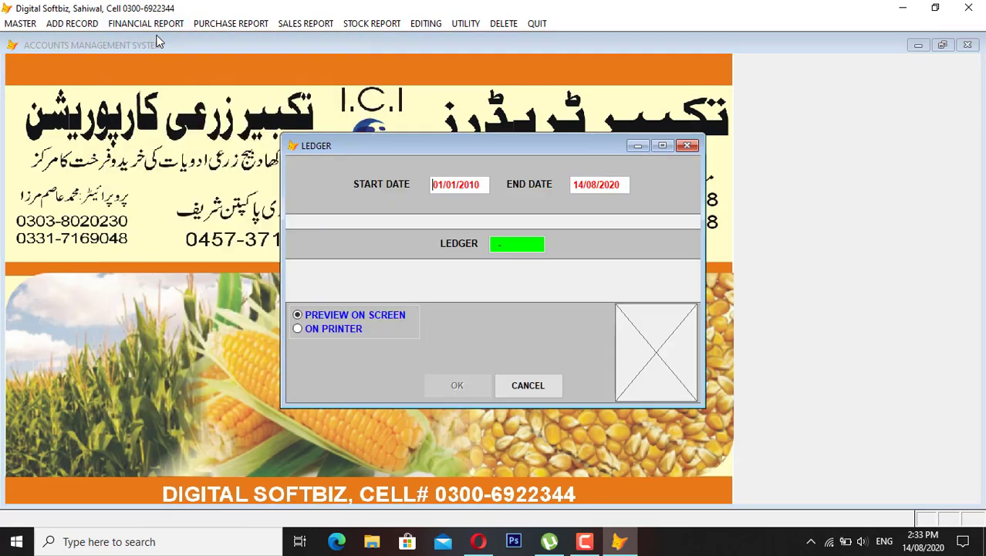
key("Return")
type("USM")
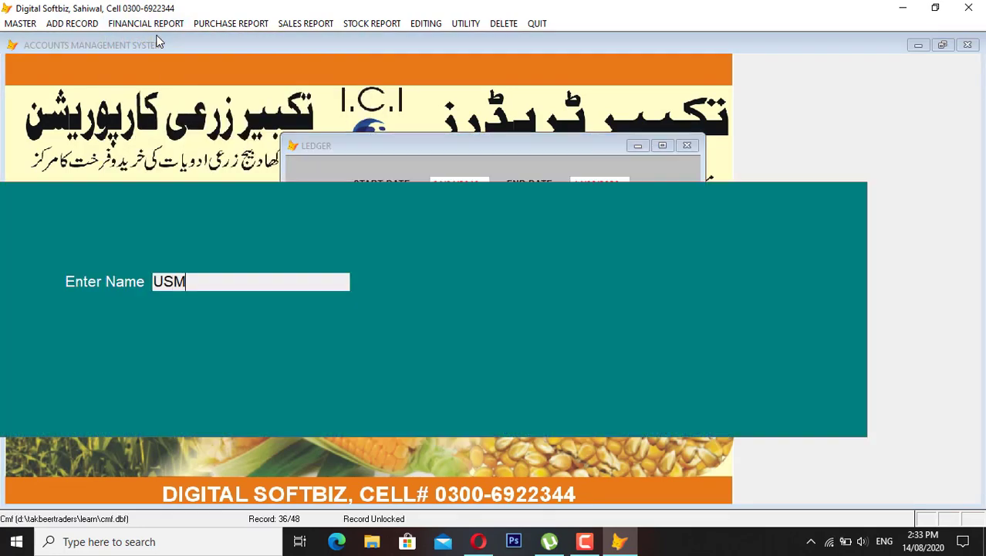
key("Return")
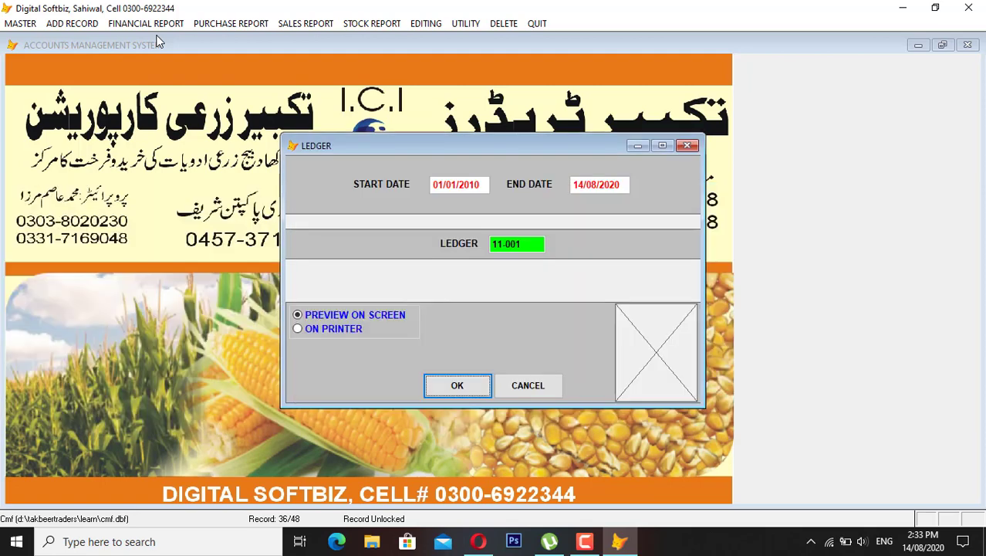
key("Return")
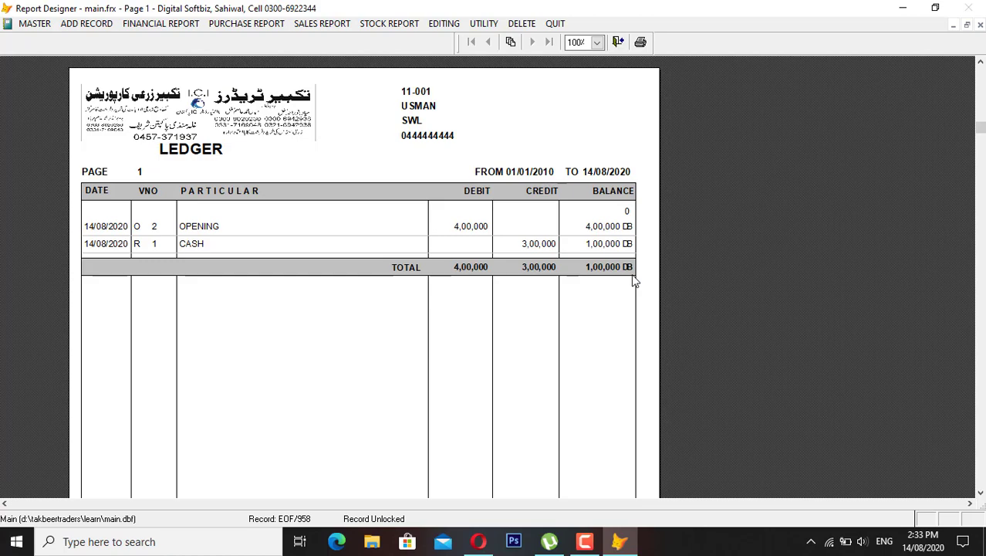
key("Escape")
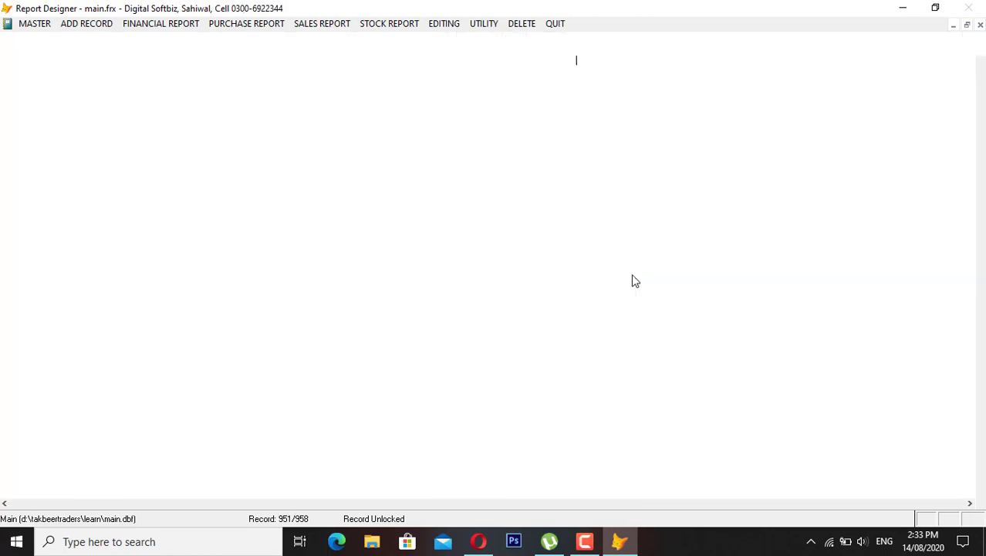
left_click(67, 25)
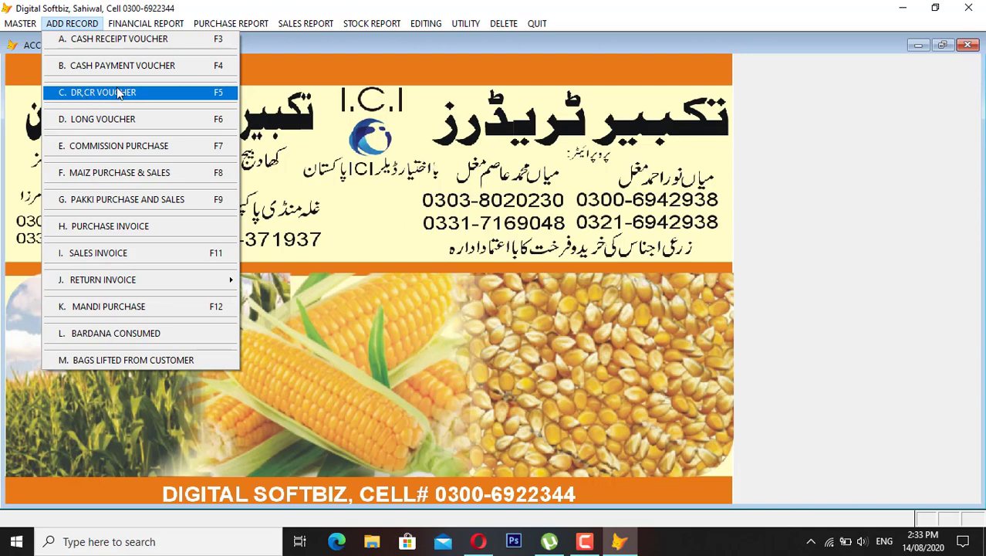
mouse_move(23, 24)
left_click(61, 67)
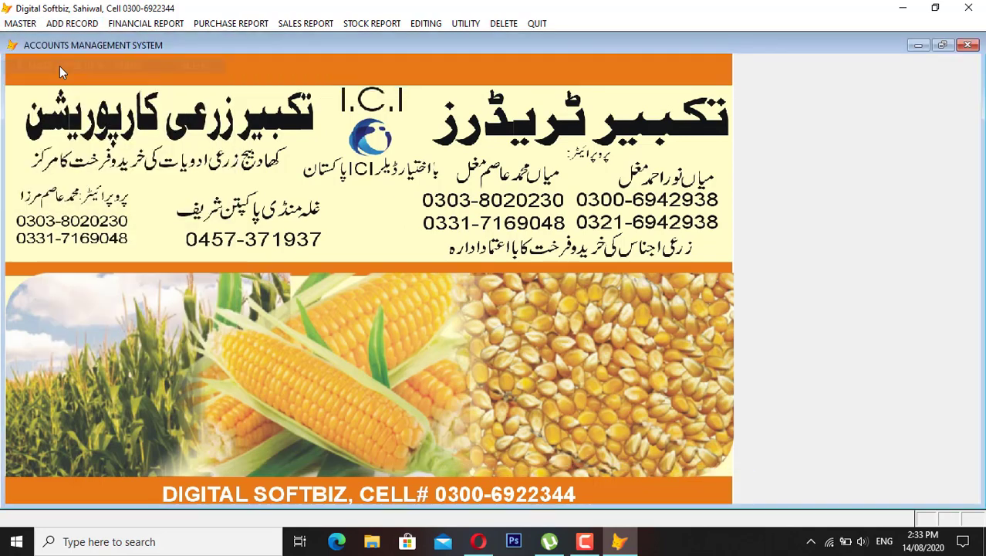
left_click(918, 45)
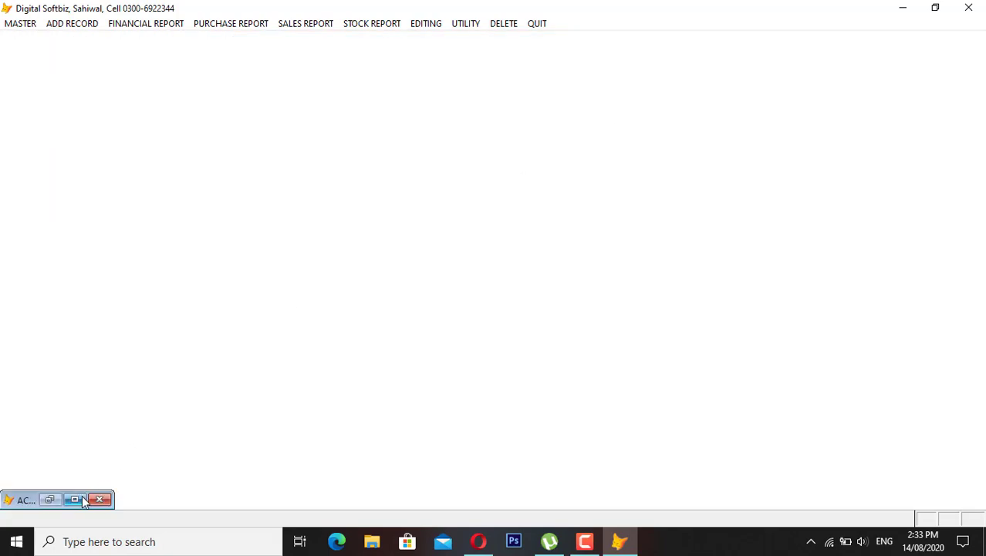
left_click(84, 499)
Open the full list of account titles, check which codes the bank accounts in group 70 use, and close the list
left_click(23, 24)
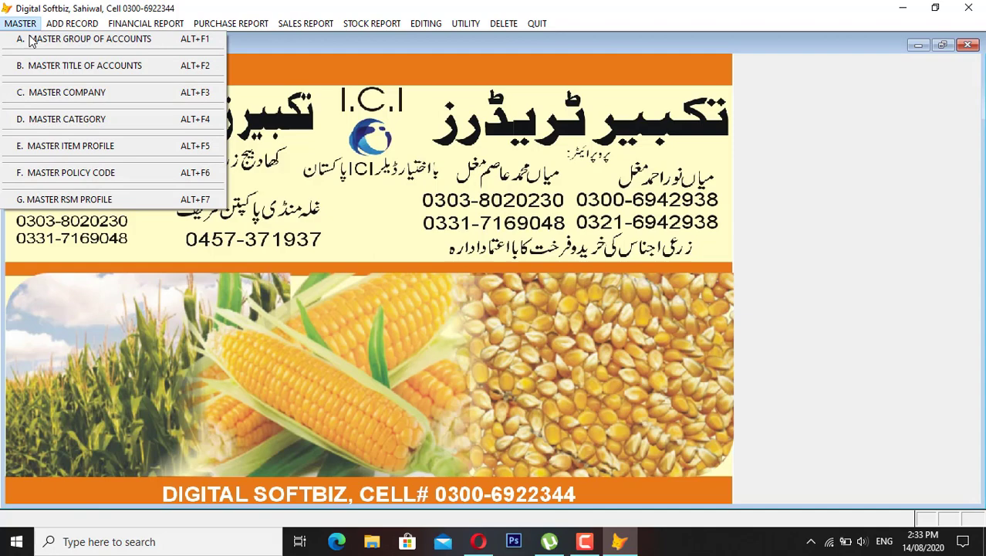
left_click(64, 66)
left_click(526, 439)
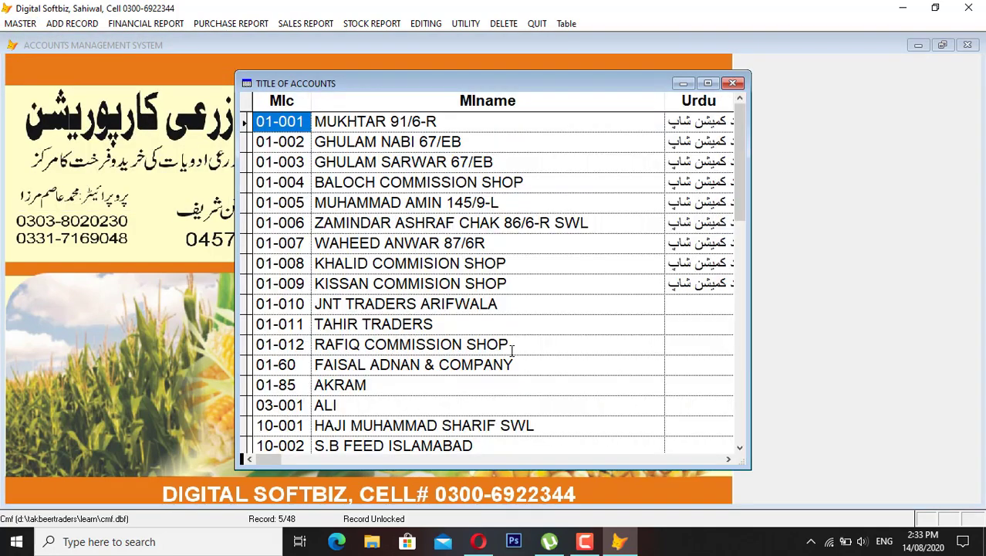
scroll(511, 348, "down", 6)
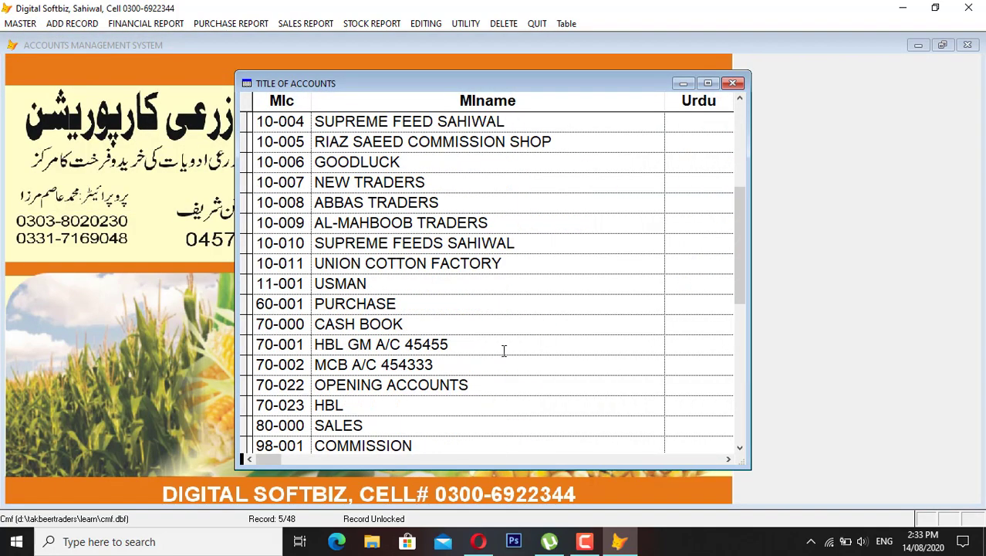
left_click(421, 344)
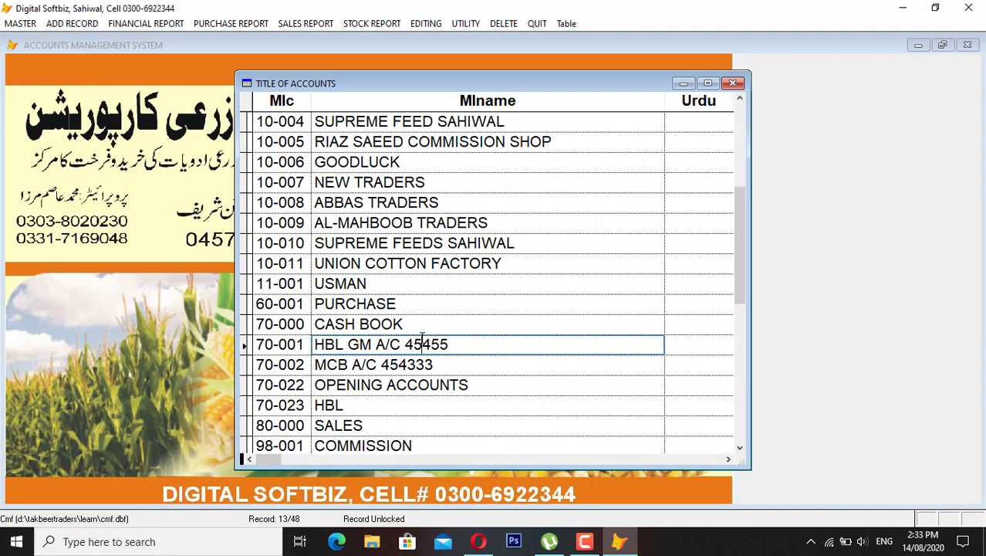
left_click(346, 368)
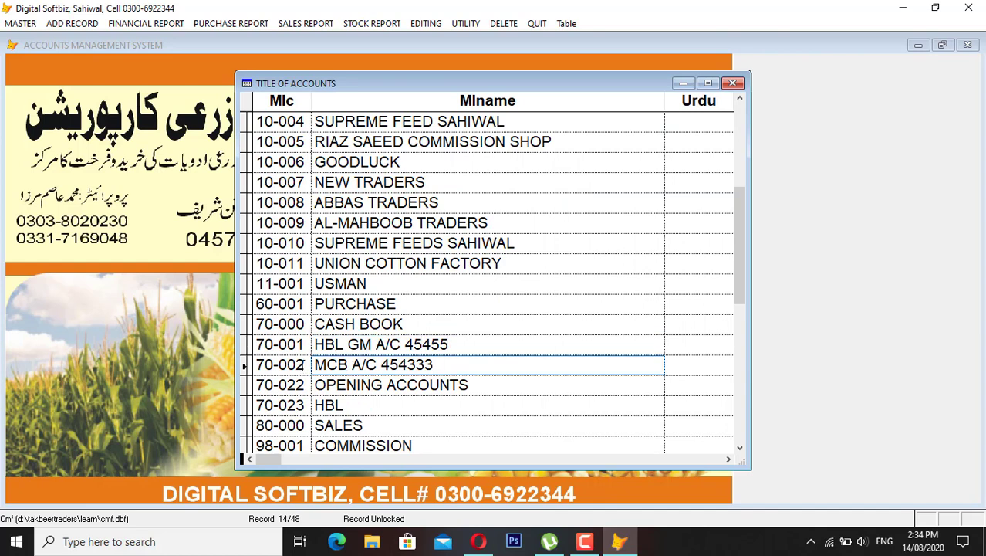
key("Escape")
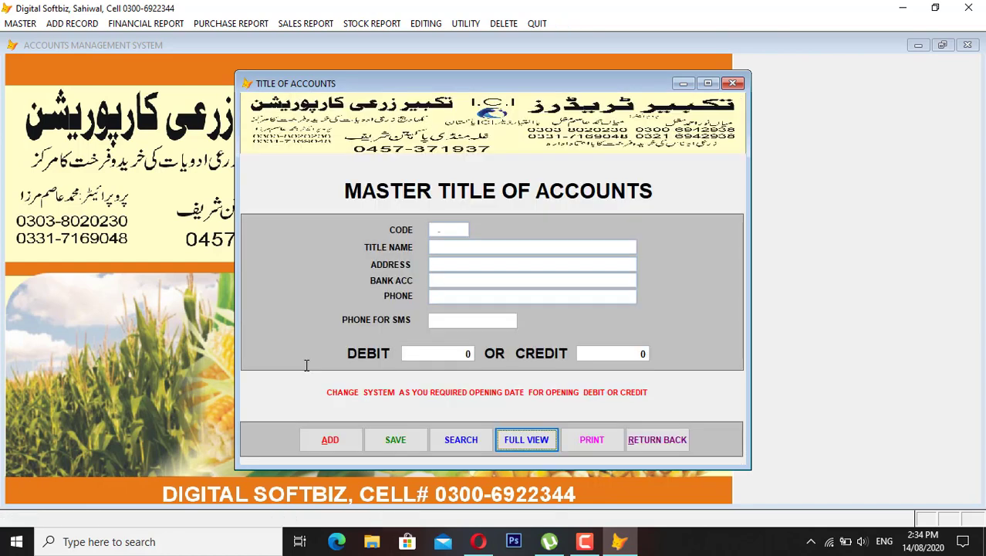
Start a new account title with code 70-003 and title name MEEZAN BANK
left_click(351, 442)
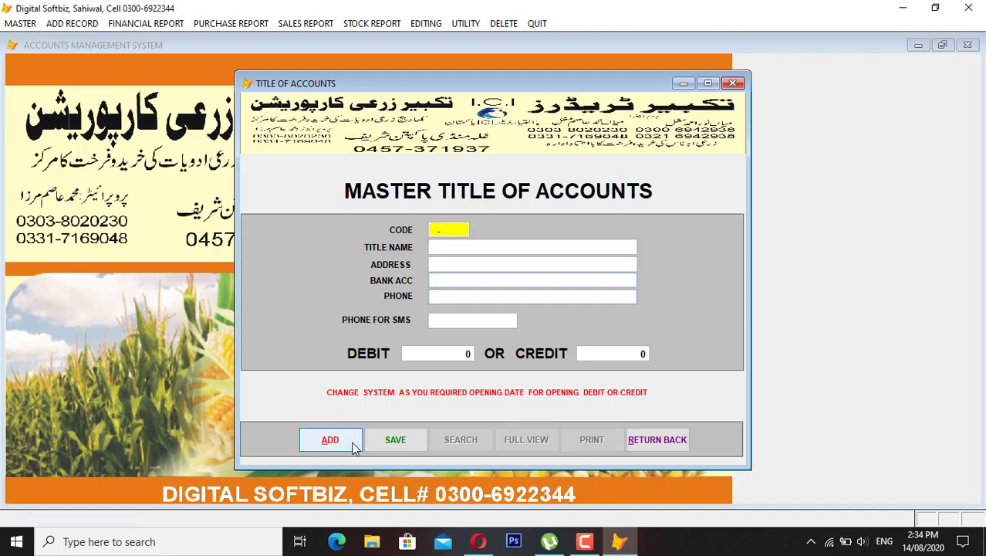
type("70-003")
key("Return")
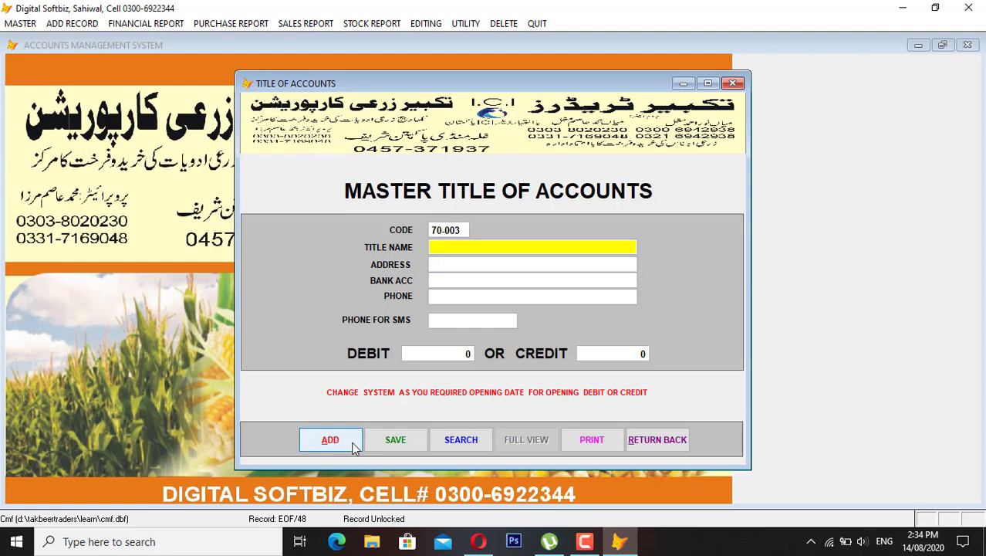
type("MEEZAN BANK")
key("Return")
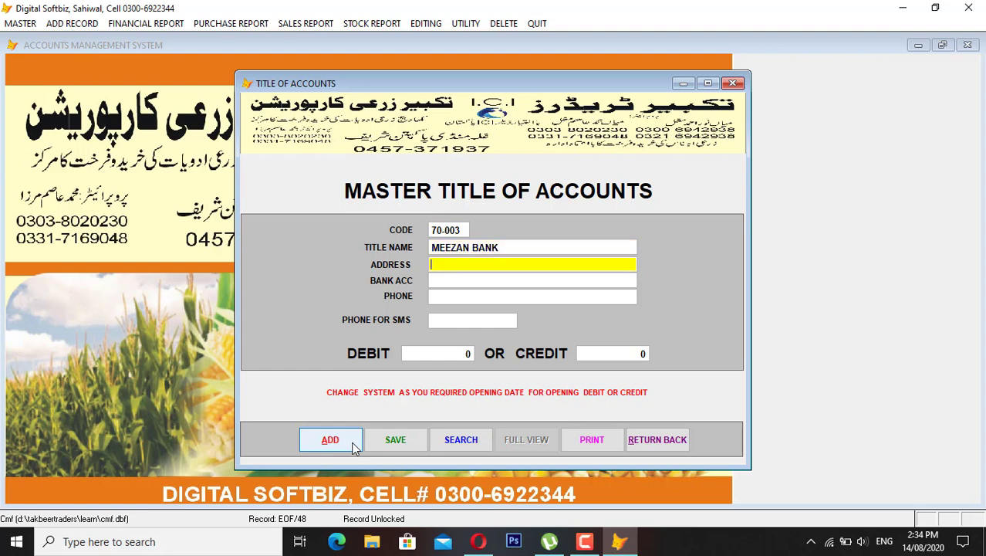
Give the MEEZAN BANK account an opening debit of 500,000, save the record and close the account titles form
key("Return")
key("Return")
key("Return")
key("Return")
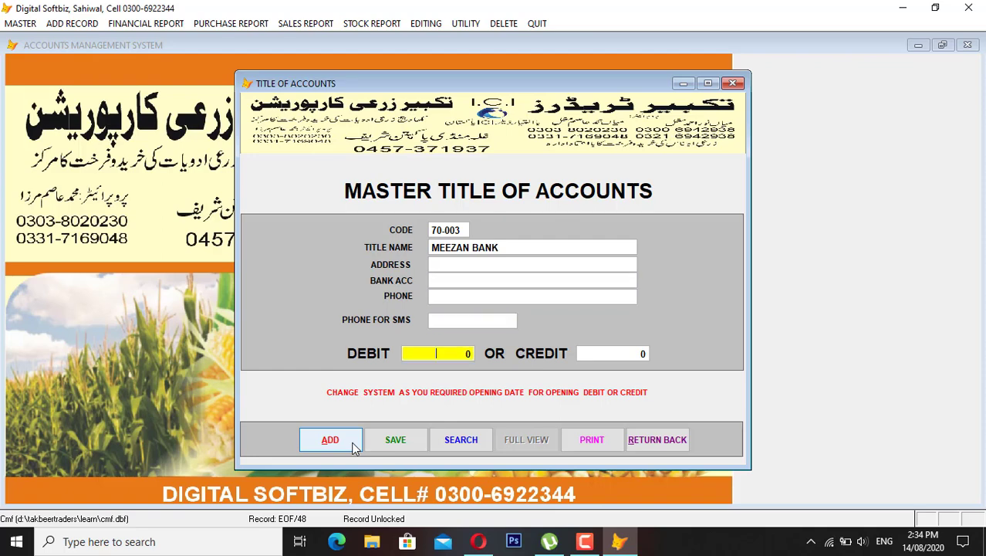
type("500000")
key("Return")
key("Return")
key("Return")
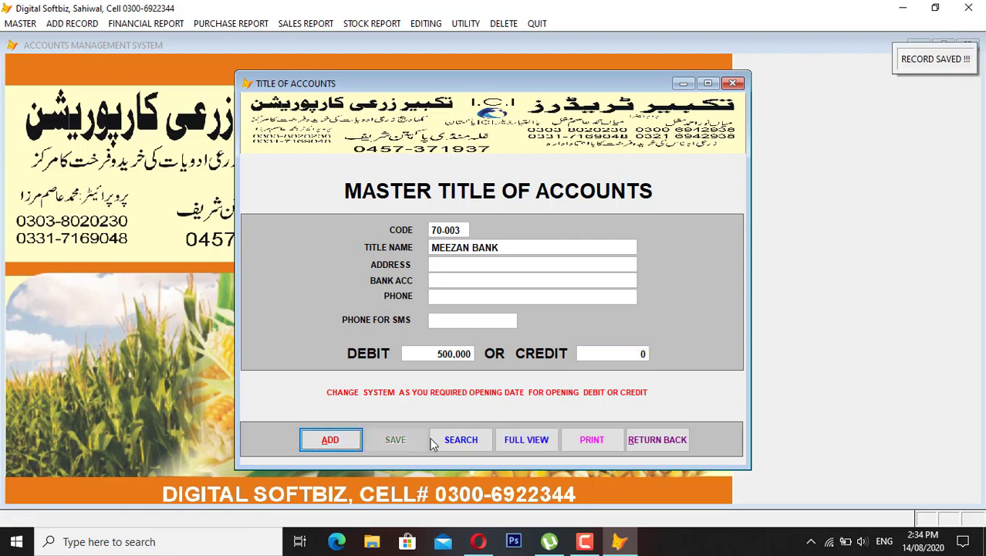
left_click(683, 446)
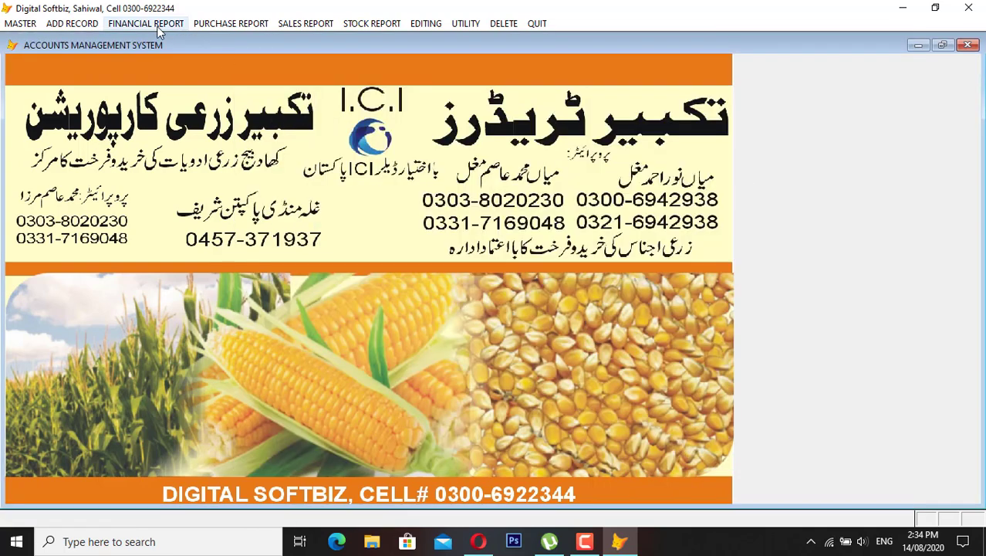
Open a new debit/credit voucher and set its debit account to 03-001, finding it by the holder's name
left_click(91, 24)
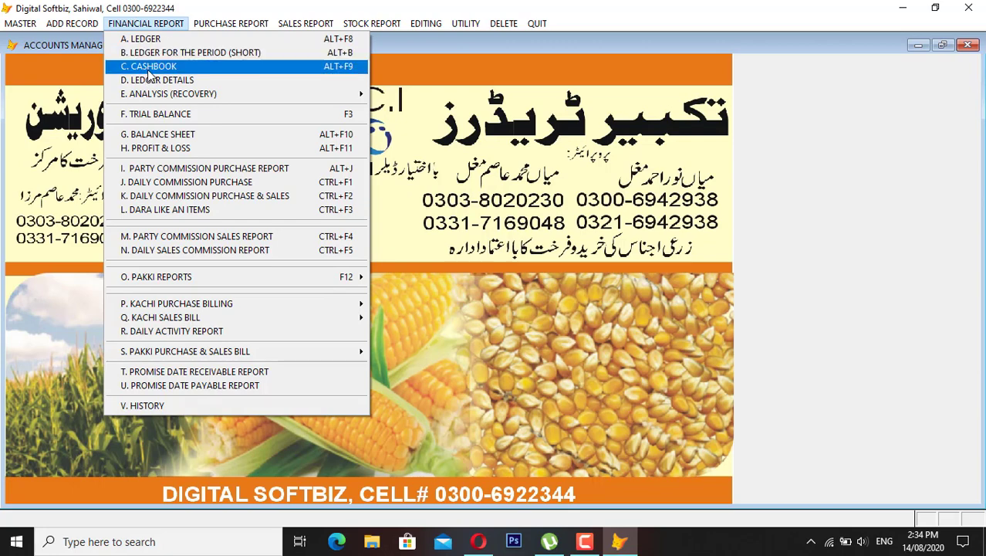
left_click(146, 24)
left_click(77, 23)
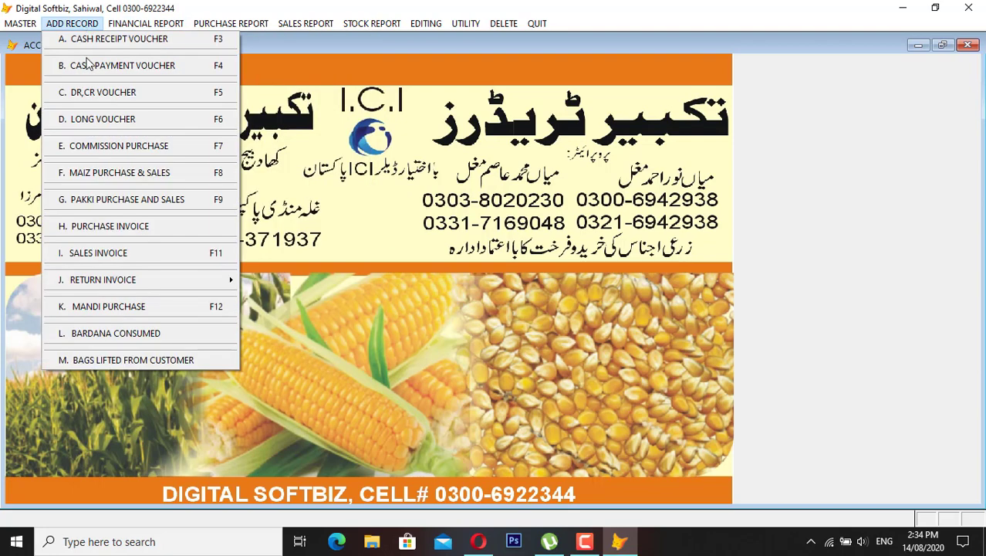
left_click(114, 93)
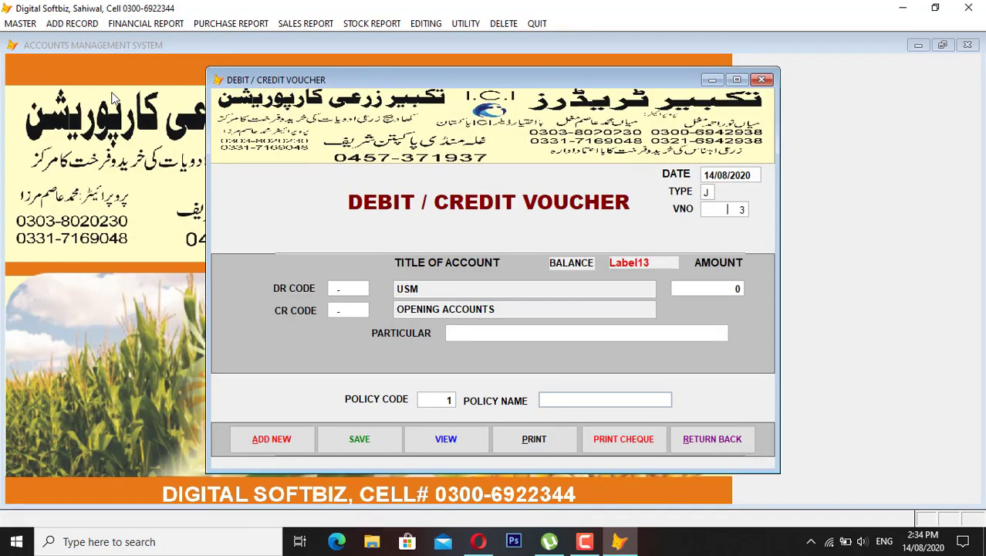
key("Return")
key("F1")
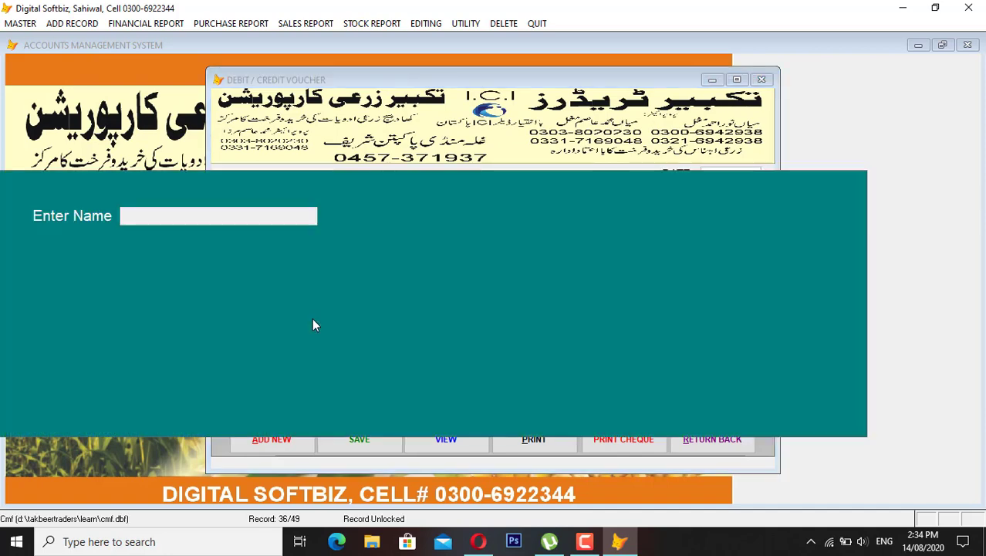
type("ALI")
key("Return")
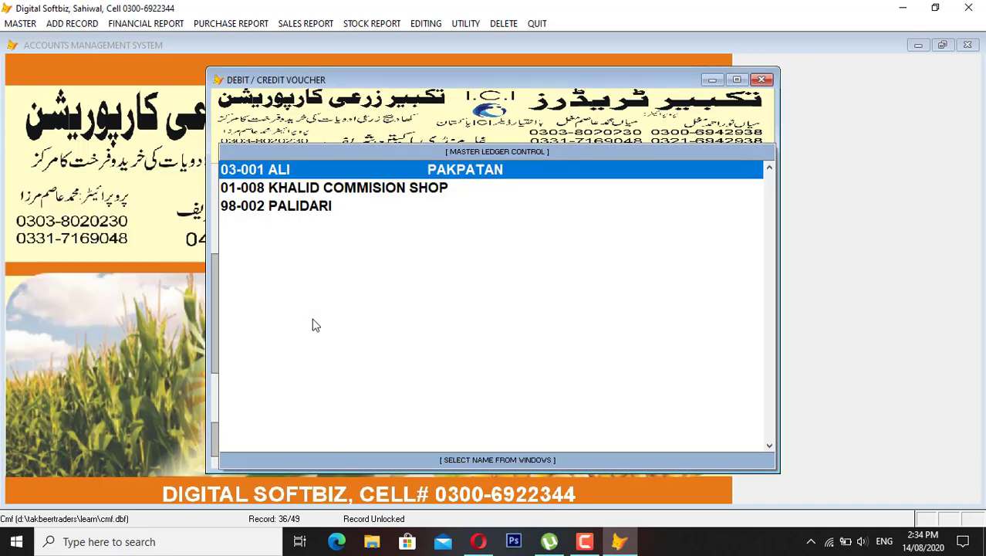
key("Return")
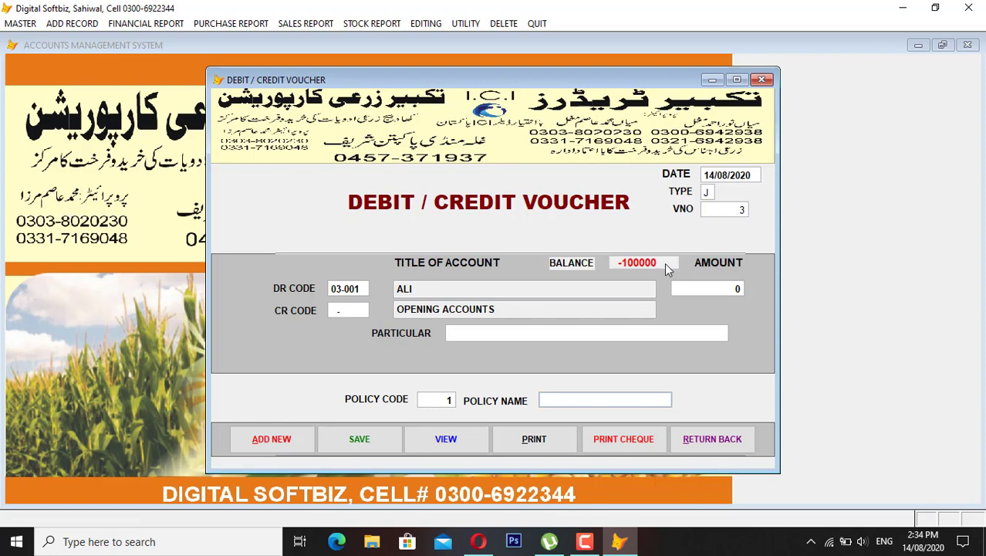
Set the voucher's credit account to 70-003 MEEZAN BANK by searching for MEE
key("Return")
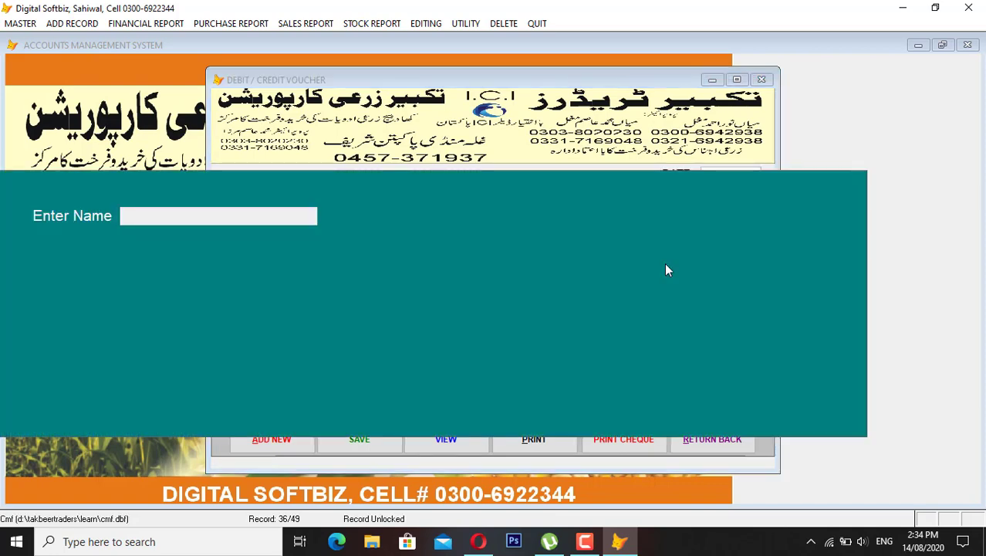
type("MEE")
key("Return")
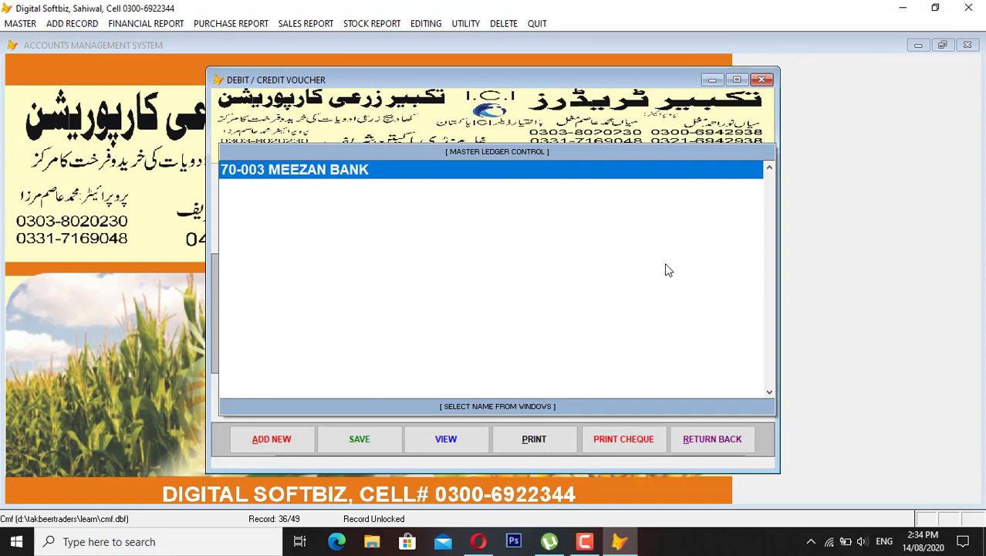
key("Return")
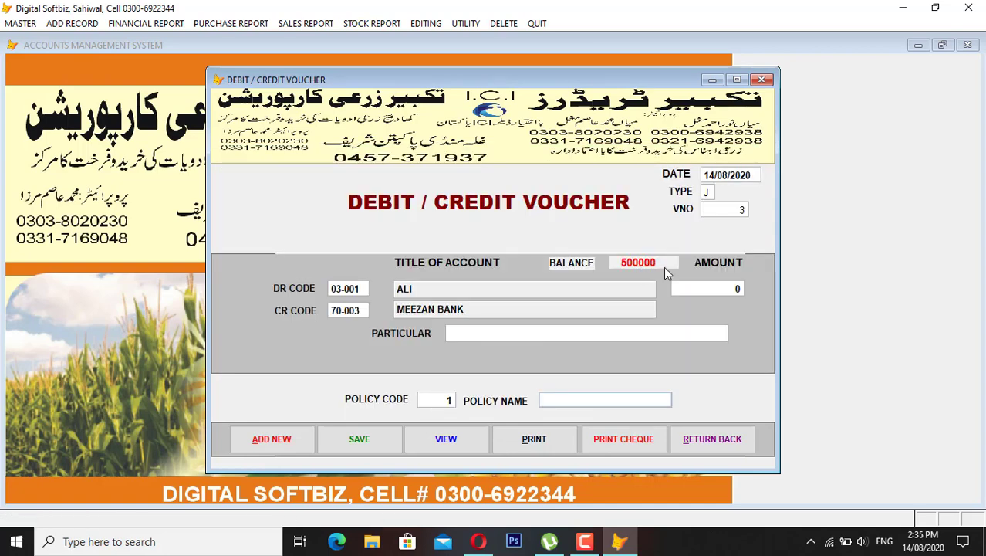
Enter the amount 100,000 with the particular "online", save the debit/credit voucher and close it
type("100.000")
key("Return")
type("d")
type("ne")
key("Return")
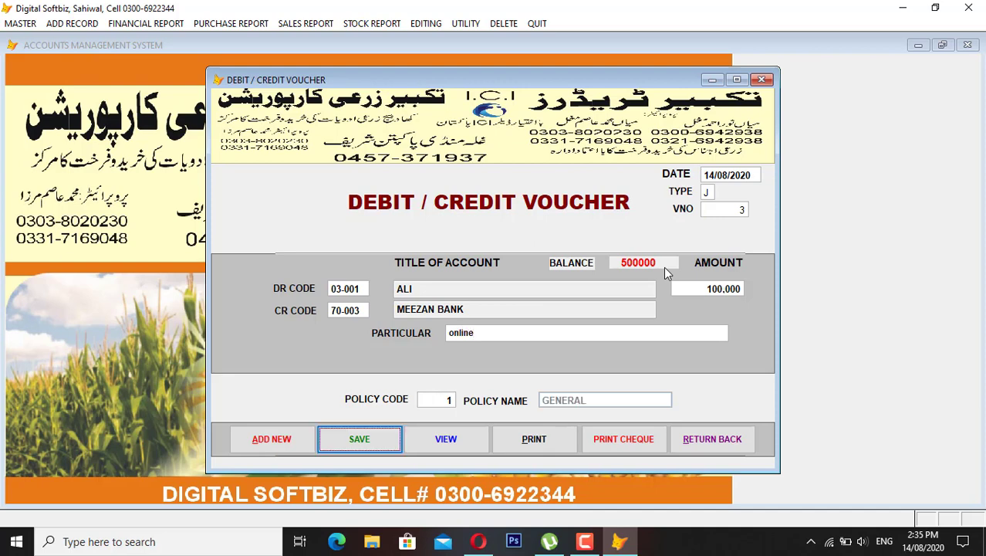
key("Return")
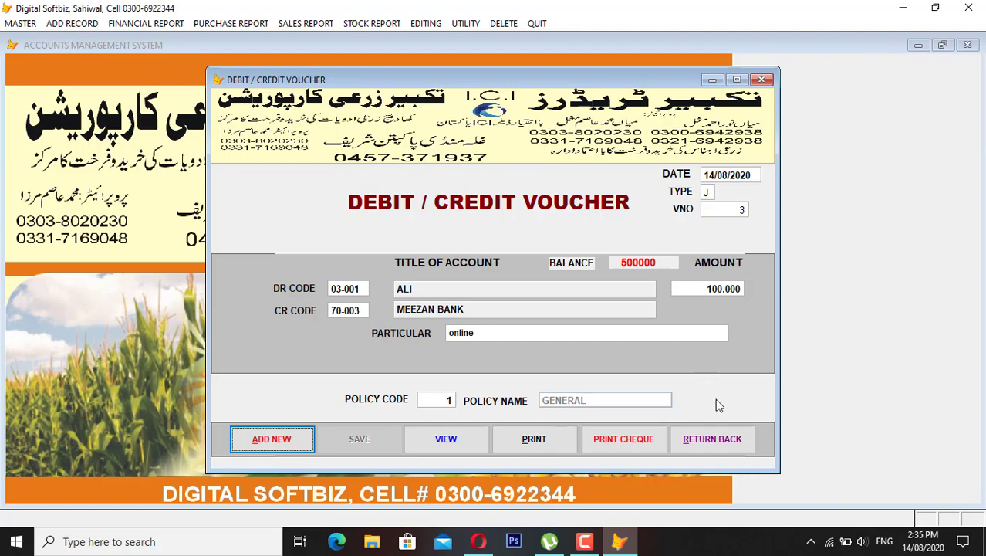
left_click(730, 443)
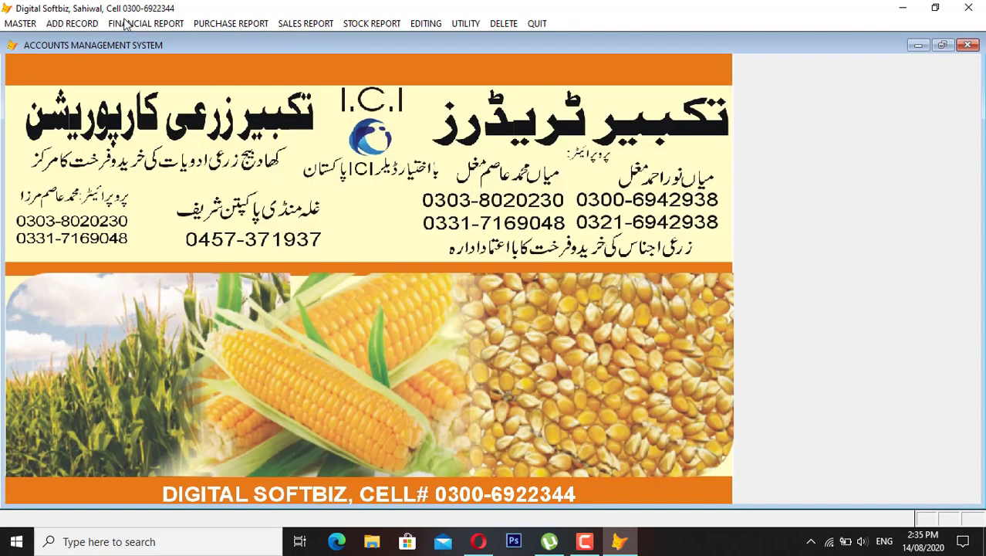
Run the Cashbook report for 14/08/2020 to check whether the bank transfer affects cash, and close the preview
left_click(126, 29)
key("Up")
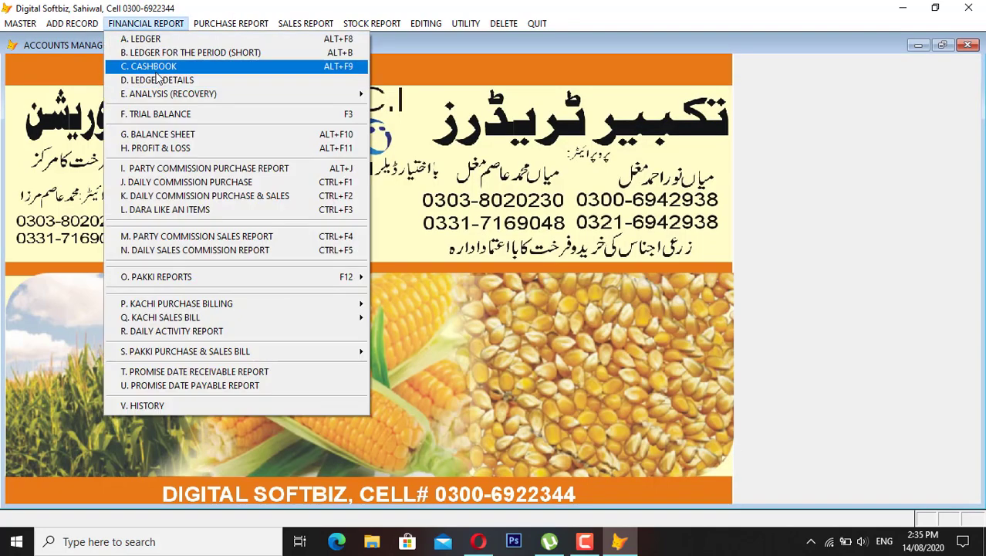
key("Return")
key("Return")
key("Return")
key("n")
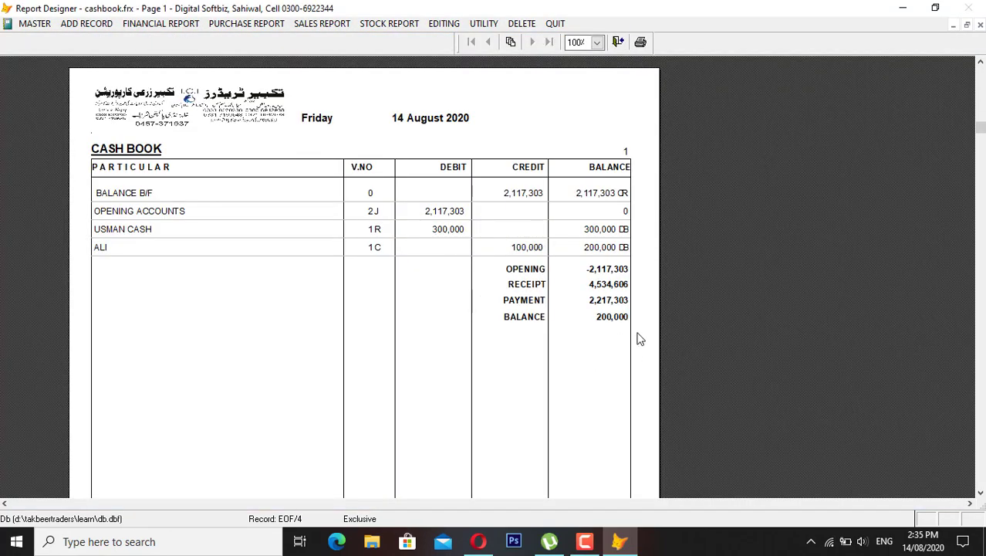
key("Escape")
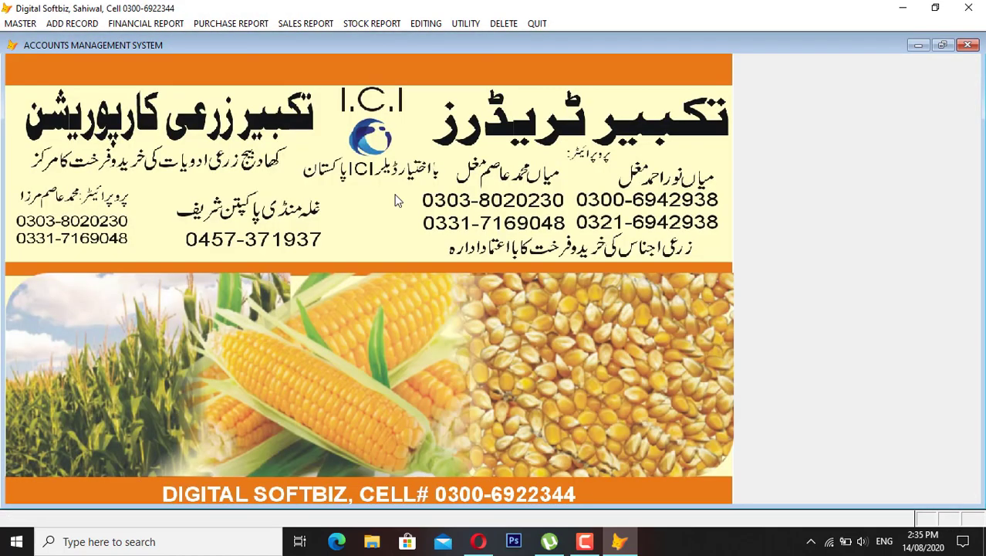
Preview the ledger of account 03-001 from 01/01/2010 to 14/08/2020 to check the online payment entry, and close the preview
left_click(173, 23)
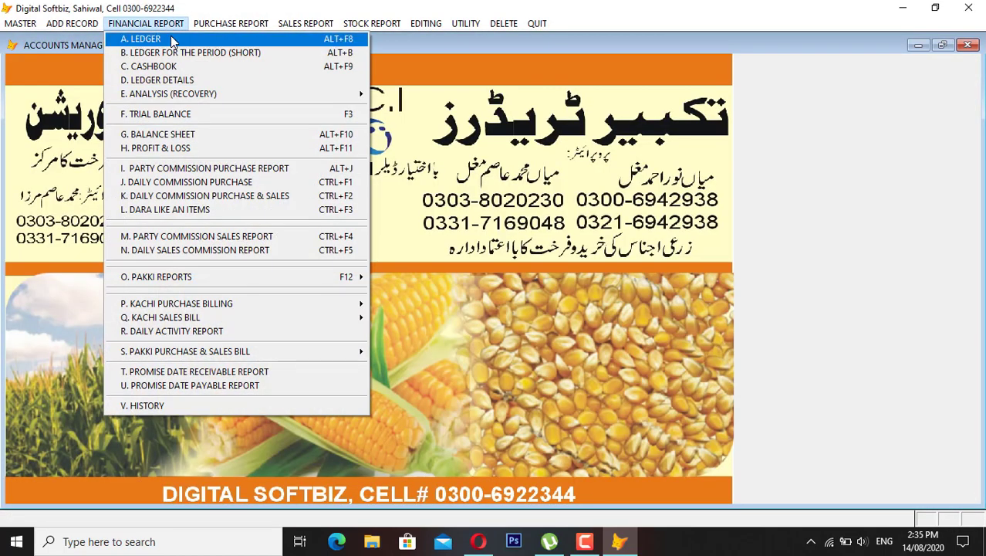
left_click(171, 37)
key("Return")
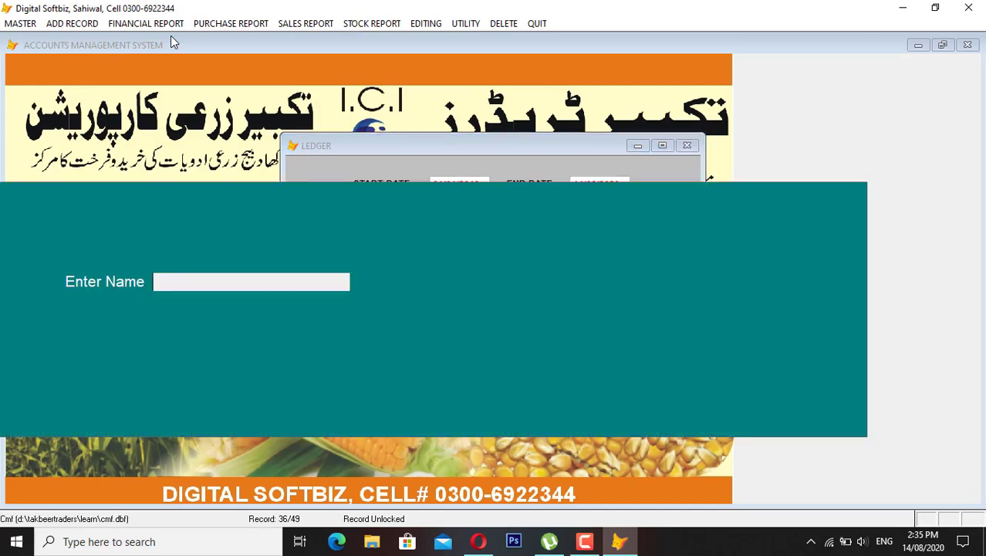
type("ALI")
key("Return")
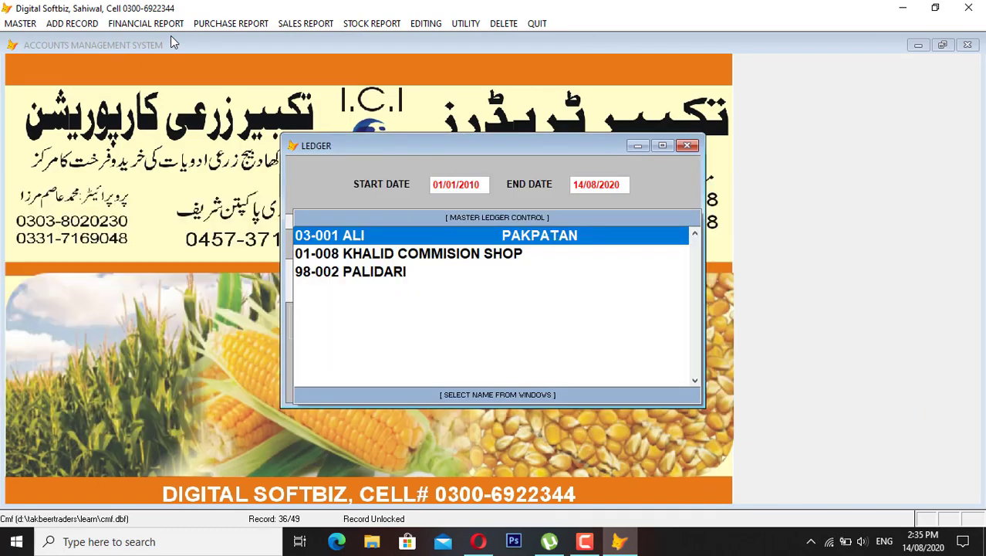
key("Return")
key("Return")
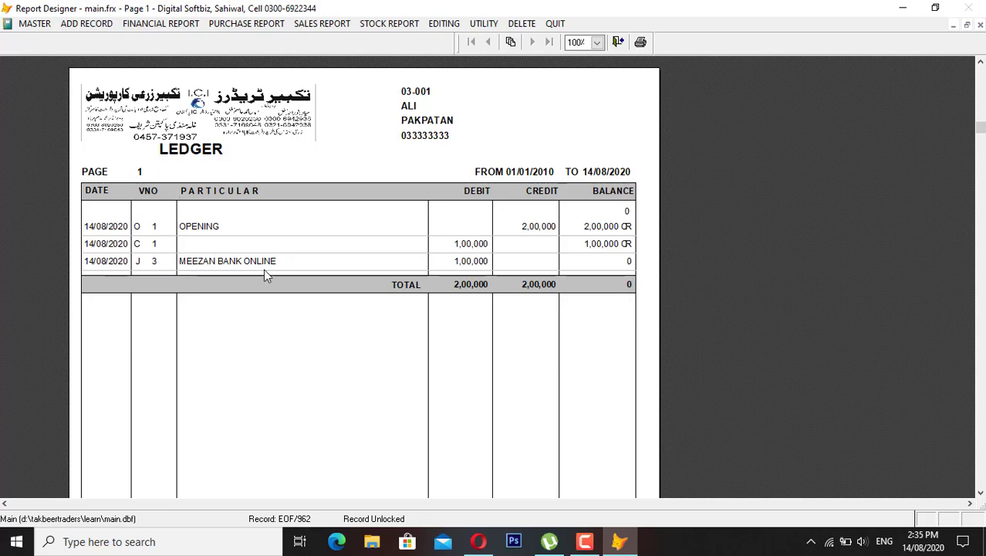
key("Escape")
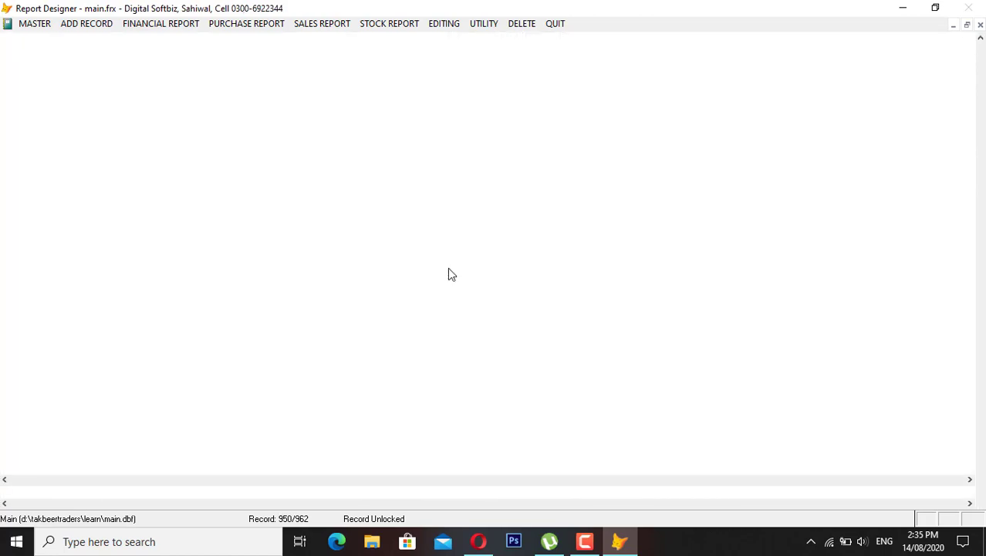
Preview the ledger of 70-003 MEEZAN BANK from 01/01/2010 to 14/08/2020, and close the preview
left_click(161, 26)
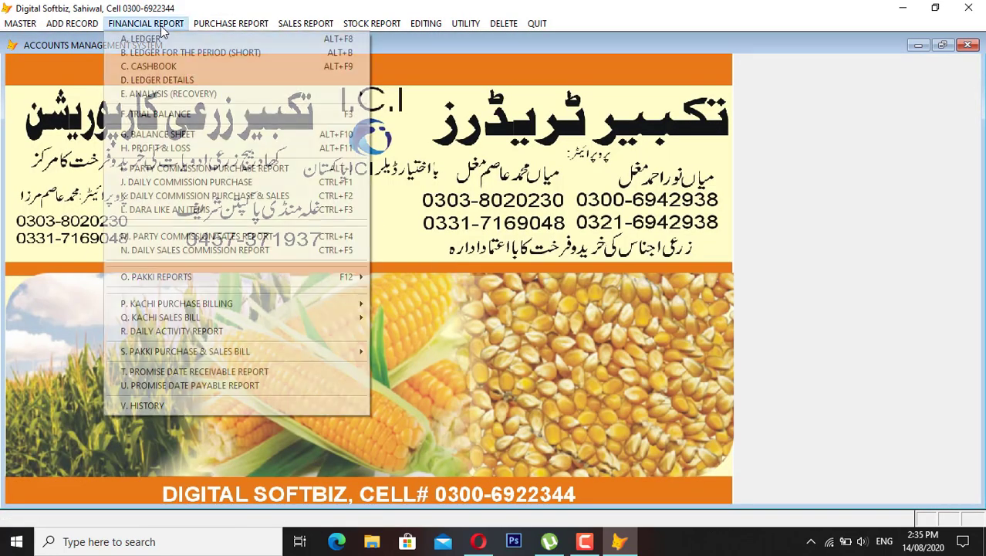
left_click(163, 39)
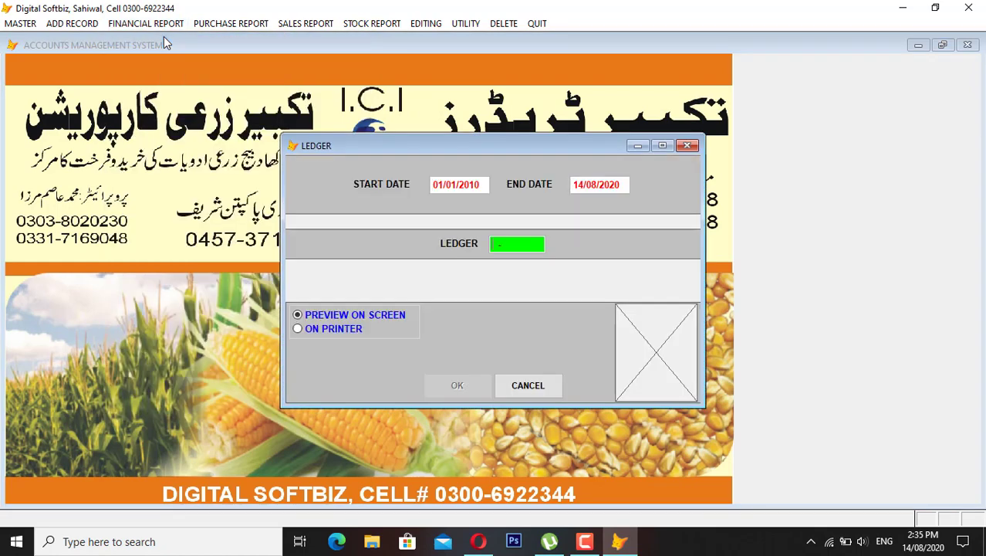
key("Return")
type("MEE")
key("Return")
key("Return")
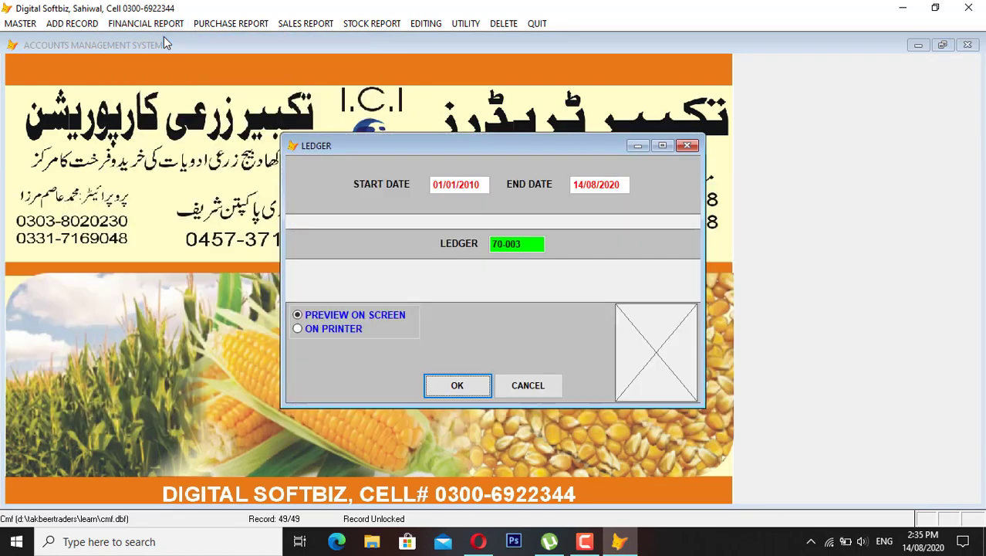
key("Return")
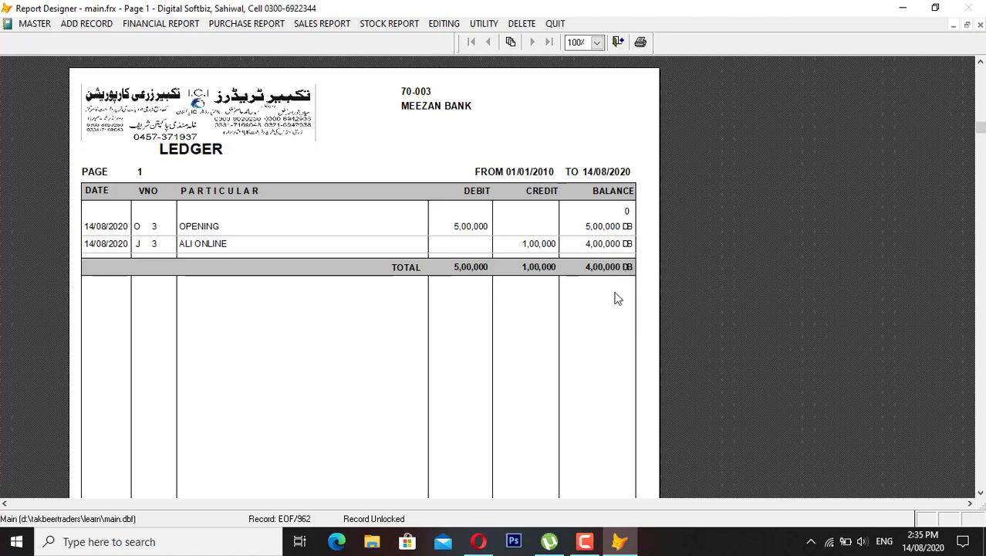
key("Escape")
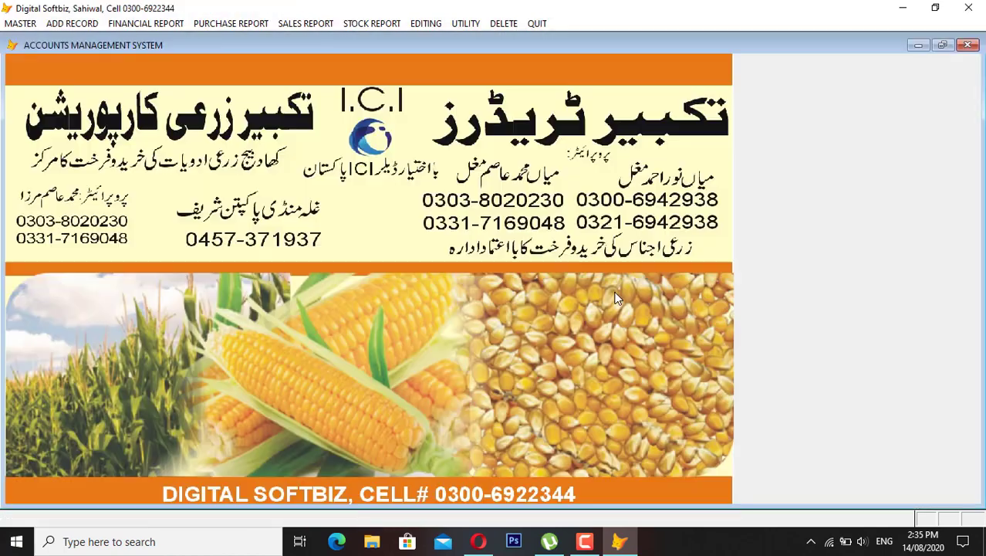
Open the master company profile and review the full list of existing companies
left_click(68, 25)
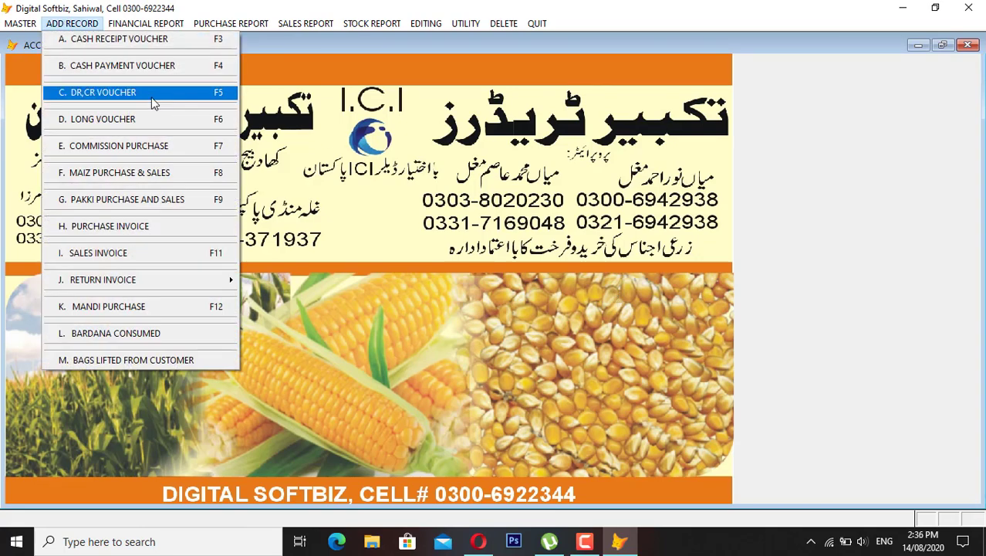
mouse_move(144, 24)
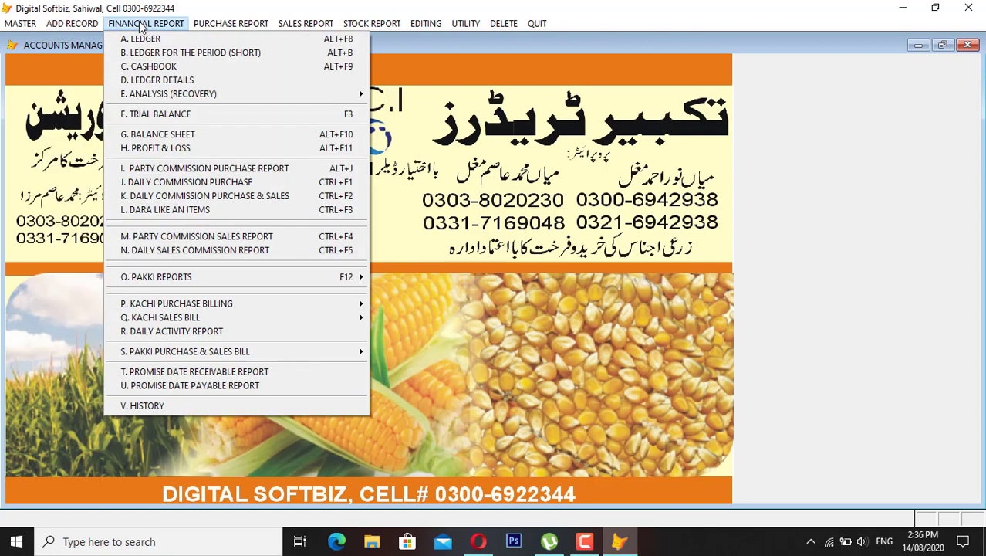
mouse_move(21, 24)
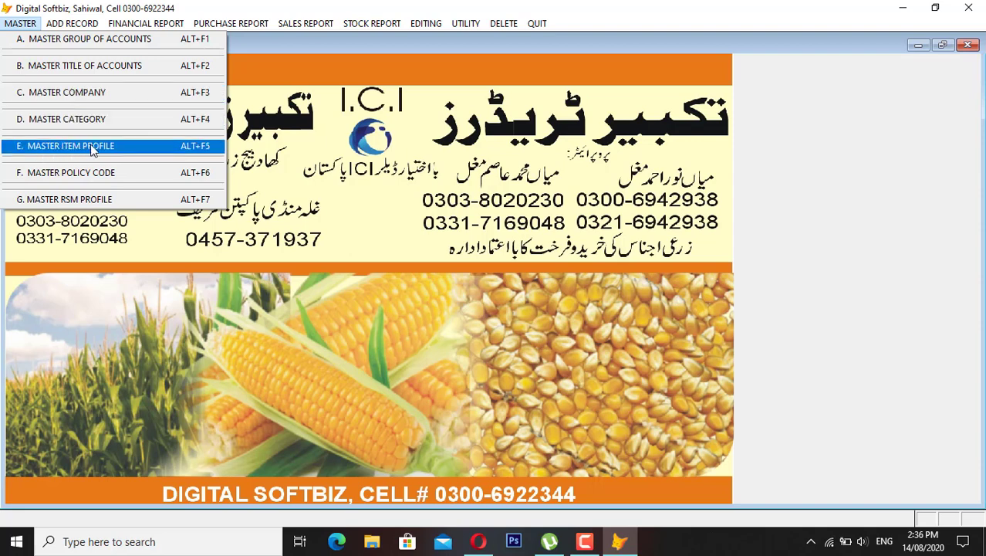
left_click(82, 91)
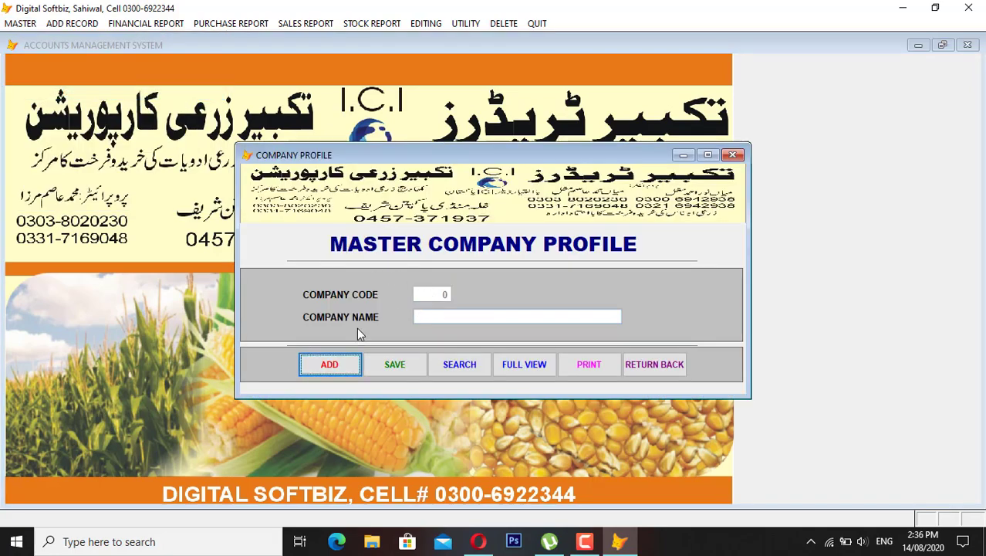
left_click(522, 369)
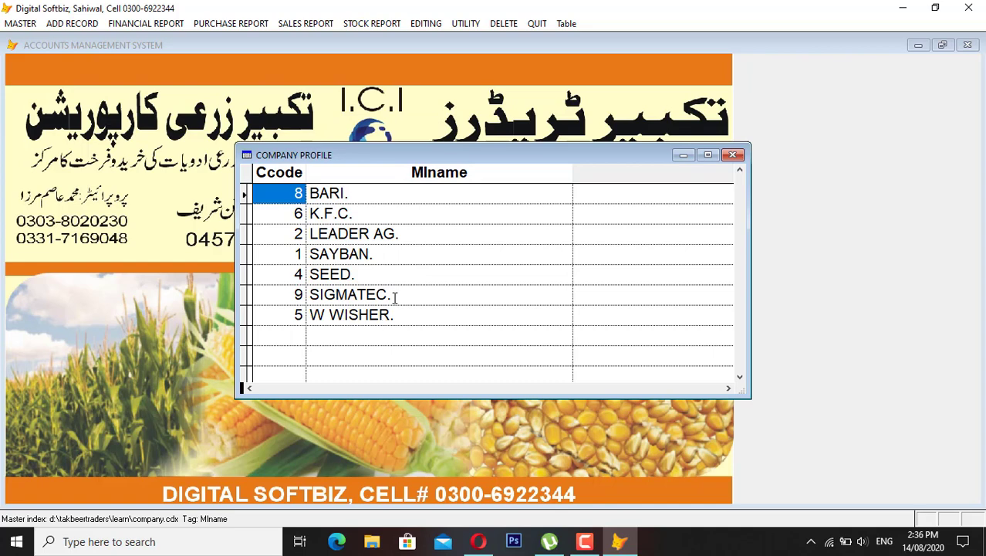
key("Escape")
Add a new company named NAYA SAVERA to the master company profile and save it
left_click(339, 367)
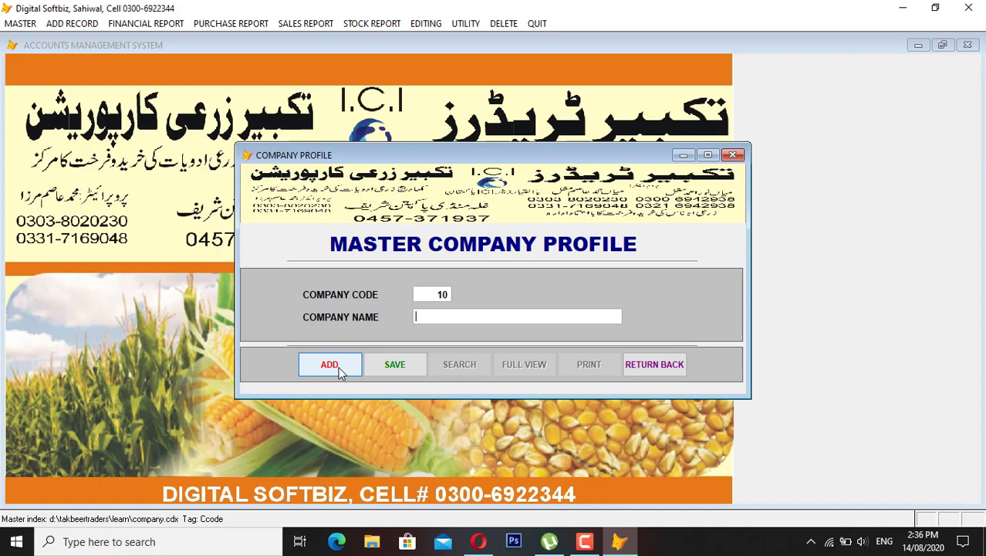
type("NAY")
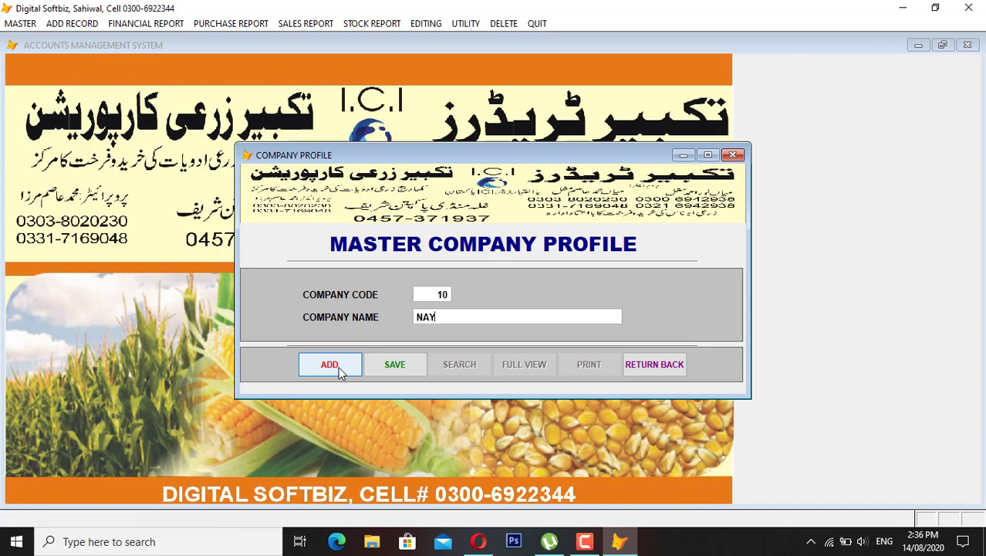
type("A SAVERA")
key("Return")
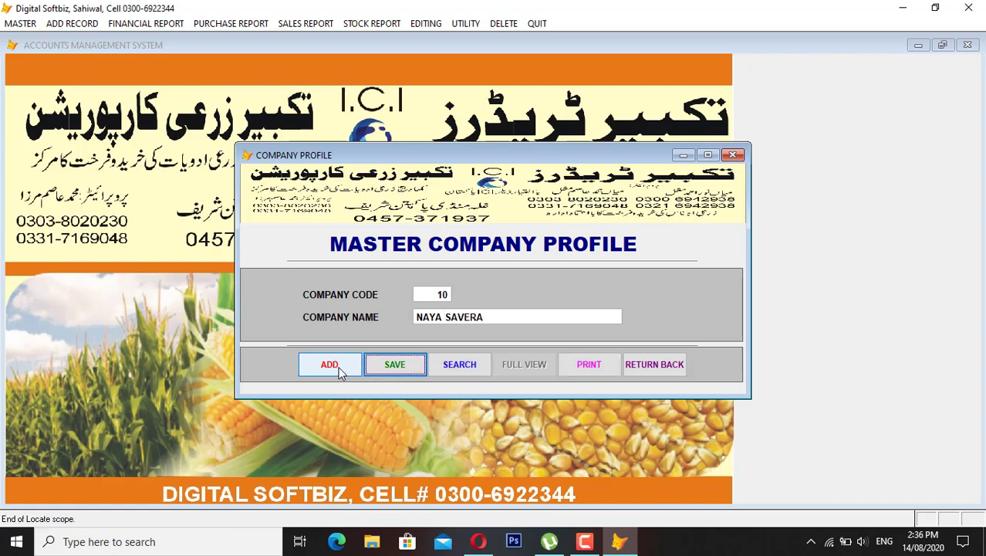
key("Return")
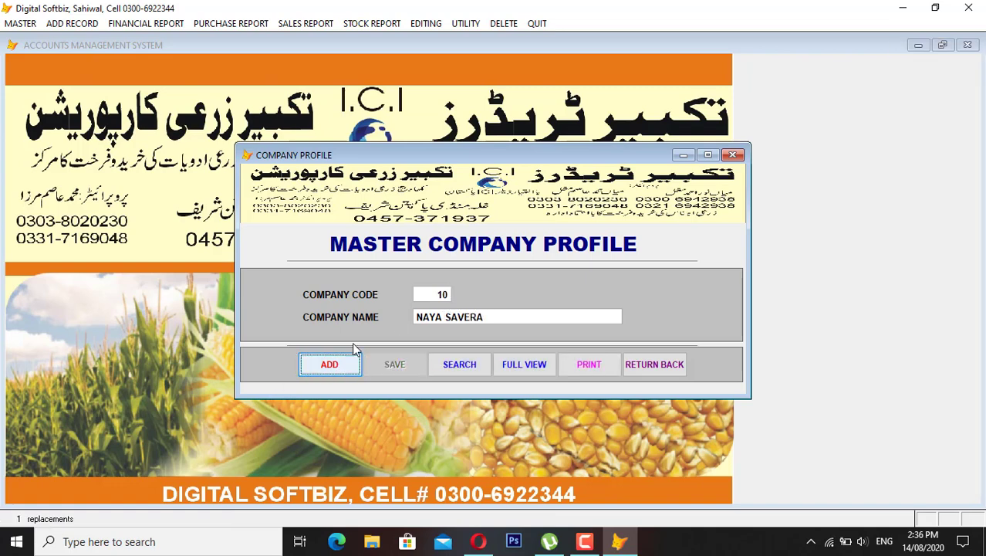
Check the NAYA SAVERA entry in the full company list and close the company profile
left_click(510, 369)
left_click(425, 253)
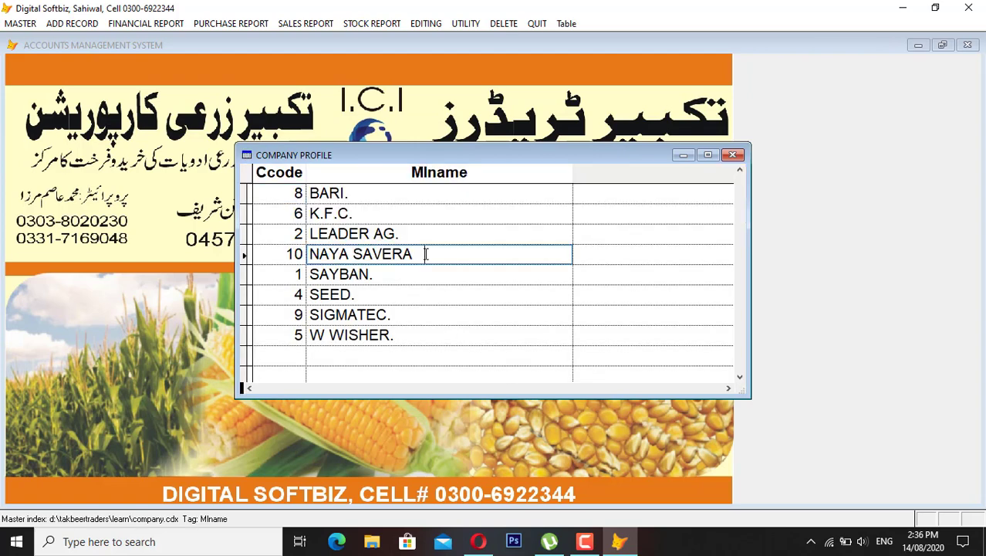
key("Escape")
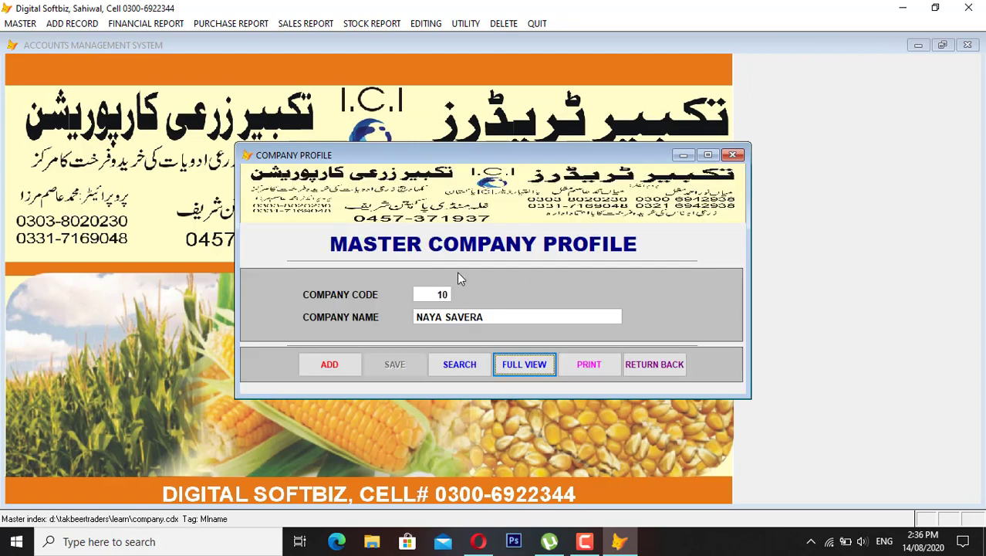
left_click(654, 364)
Open the category products profile and review the full list of existing categories
left_click(17, 24)
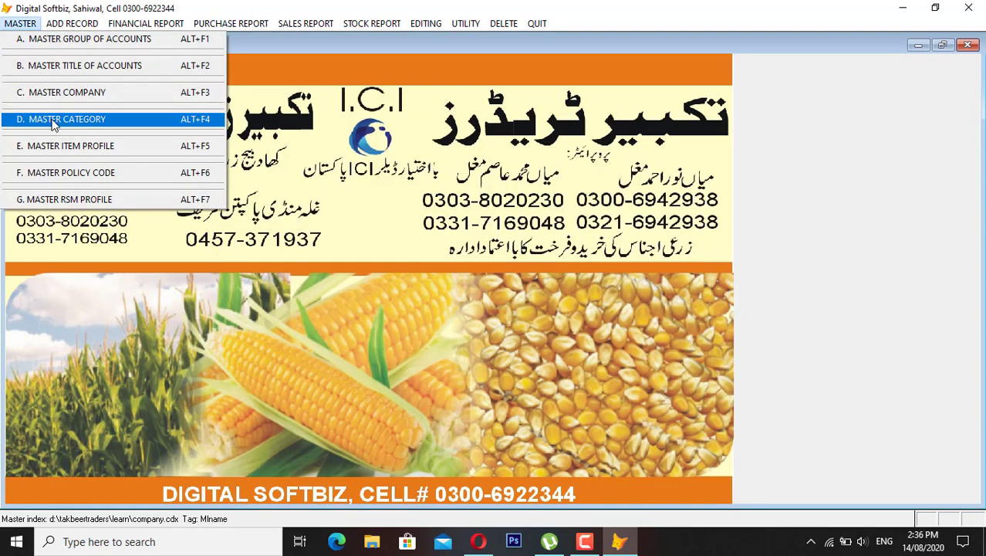
left_click(88, 121)
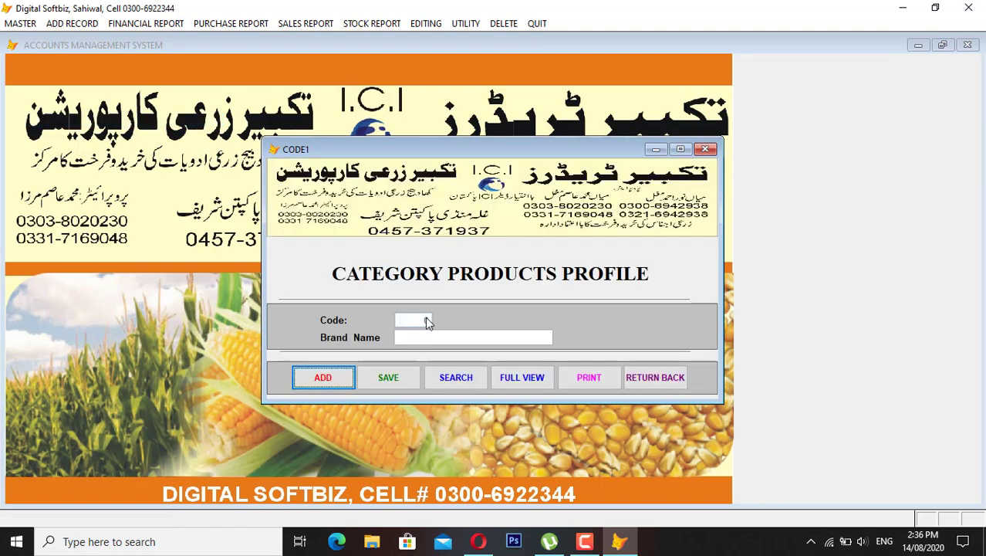
left_click(524, 386)
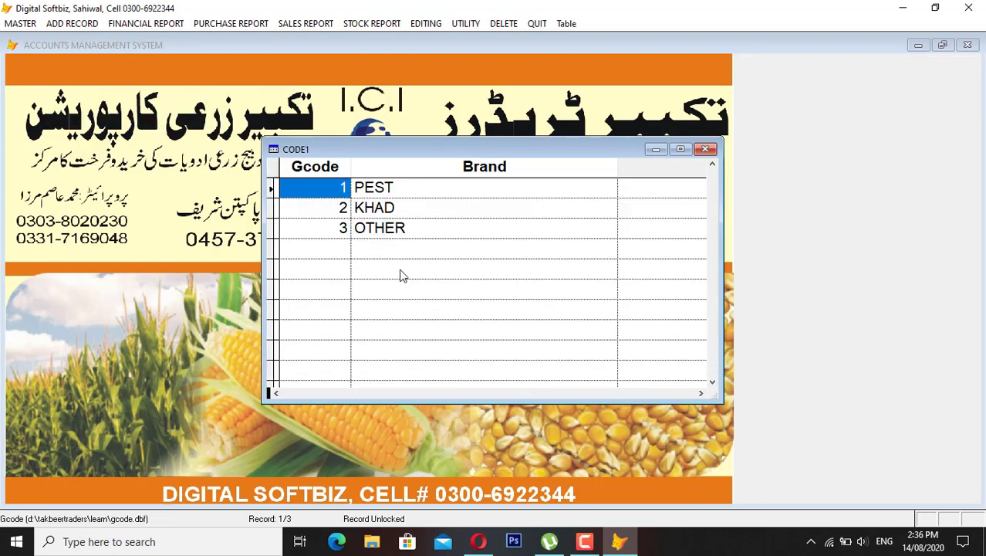
left_click(412, 187)
left_click(405, 208)
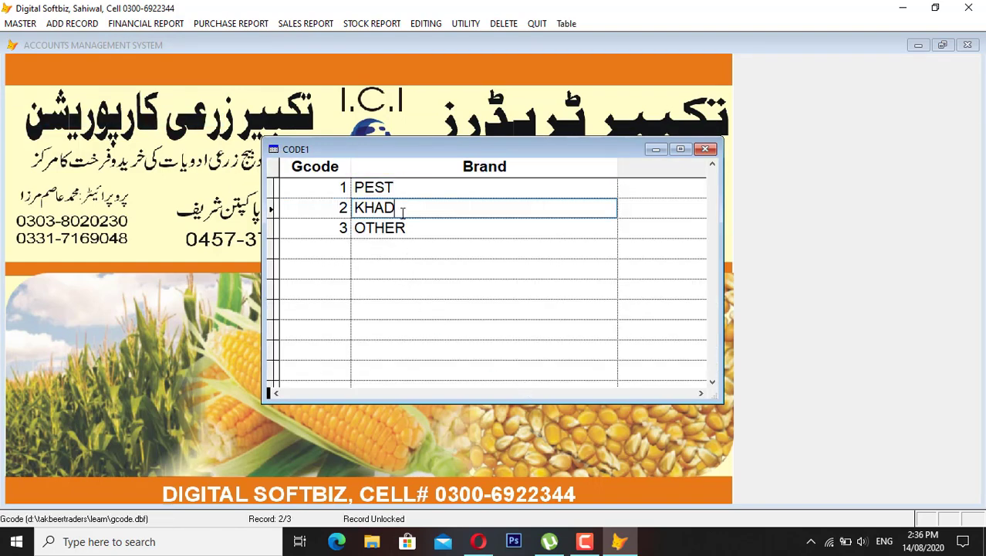
left_click(417, 228)
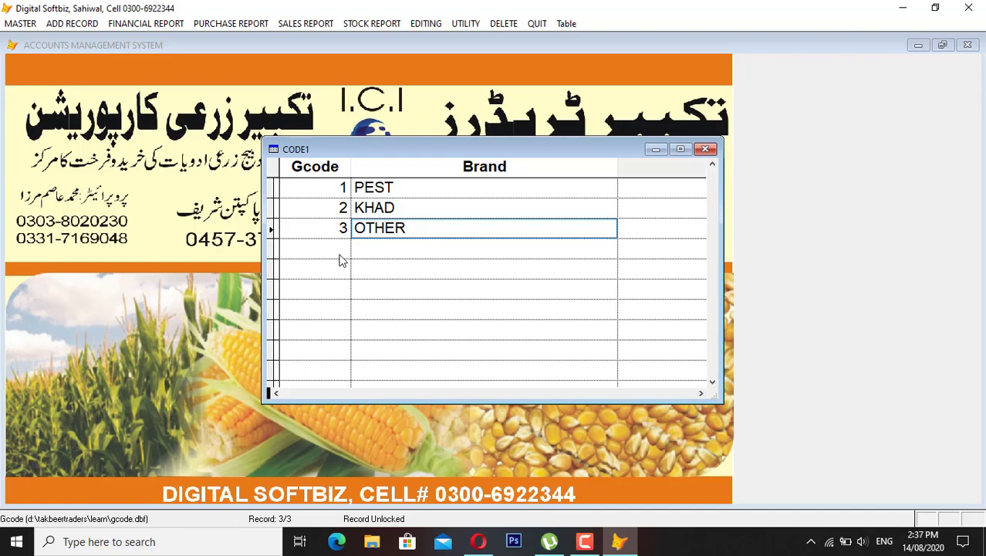
key("Escape")
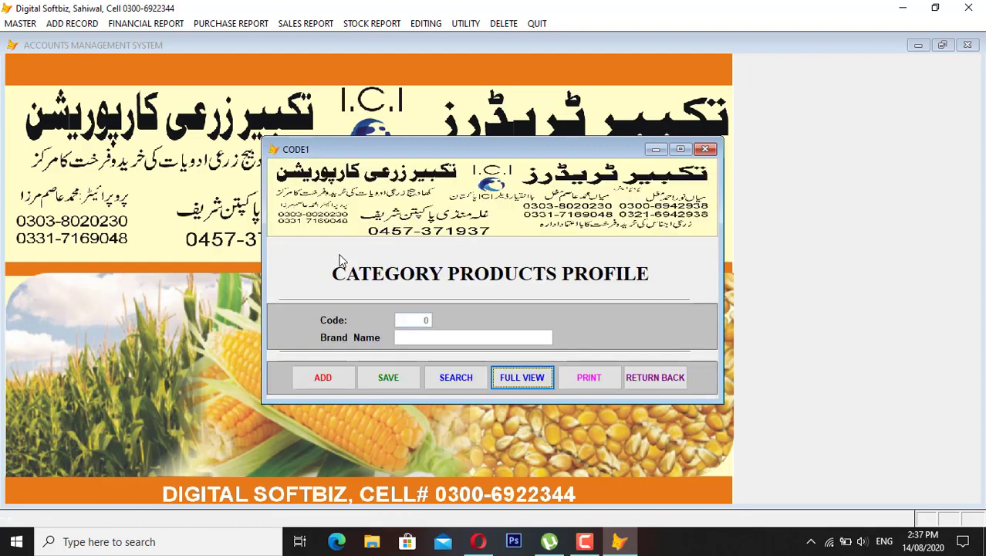
Add a new product category with the brand name SPRAY, save it and close the category profile
left_click(333, 379)
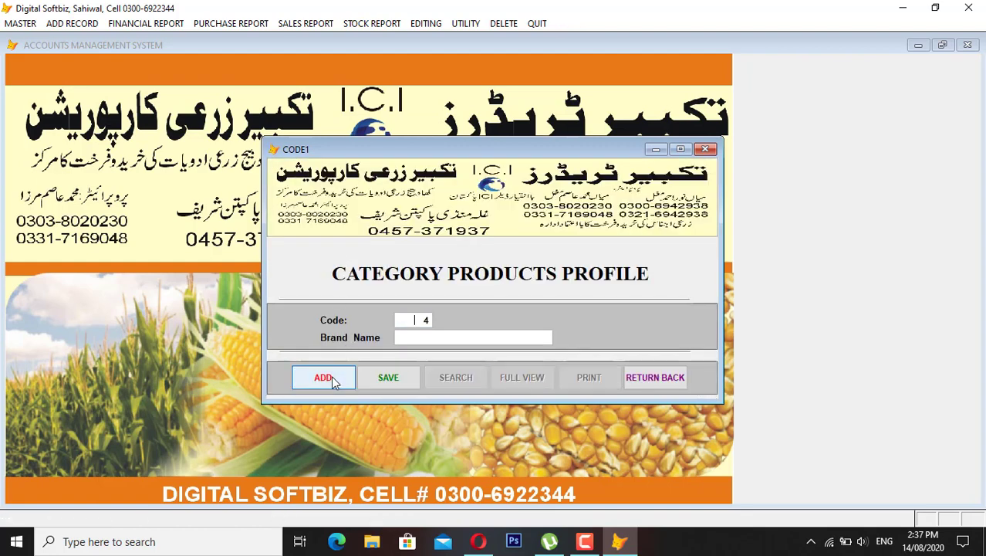
key("Return")
type("SPRAY")
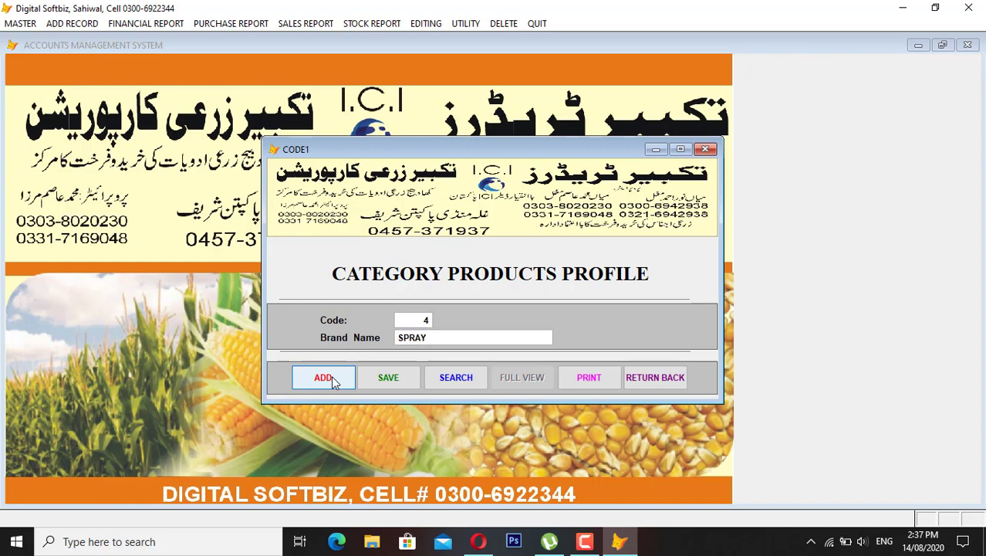
key("Return")
key("Return")
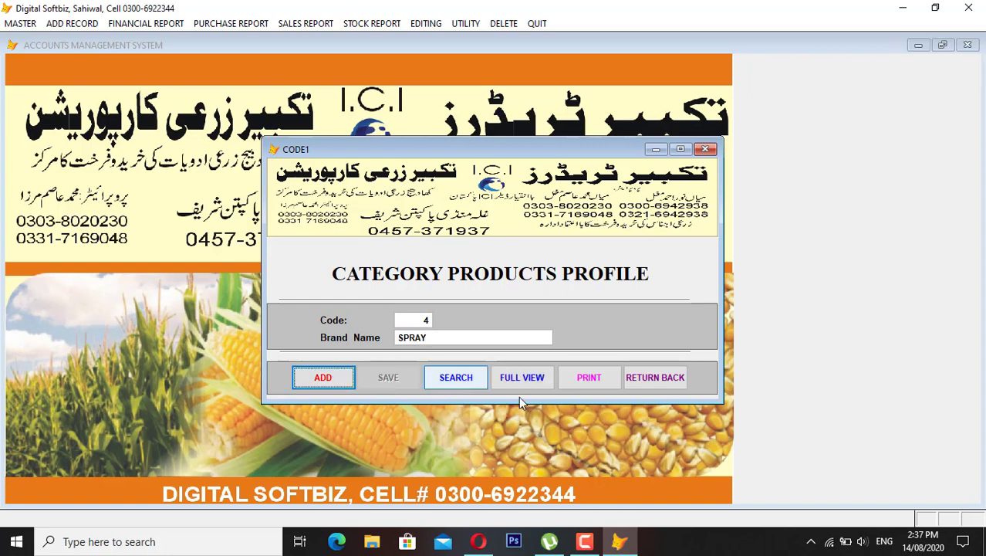
left_click(662, 378)
Open the master item profile and look through the full list of existing items
left_click(20, 23)
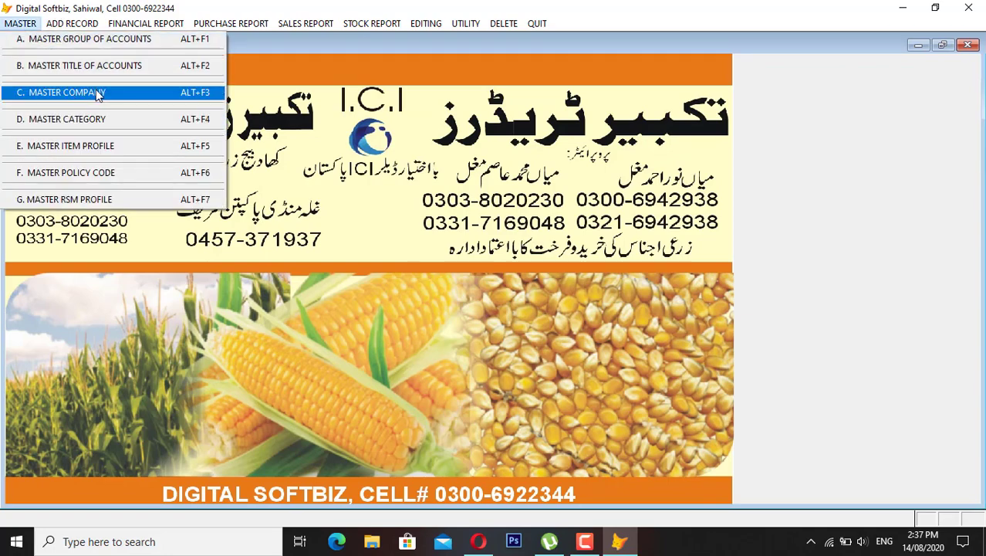
left_click(101, 151)
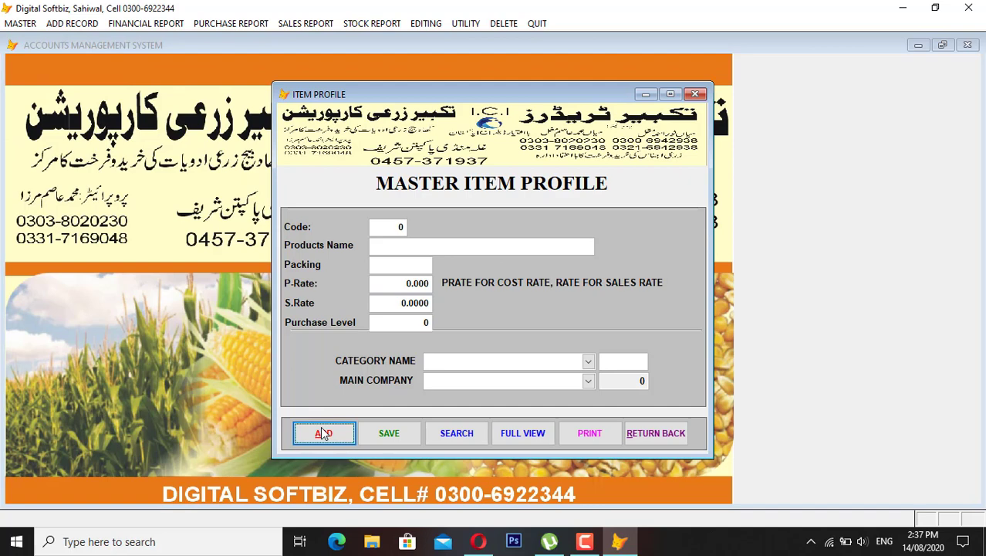
left_click(517, 435)
left_click(522, 446)
left_click(521, 446)
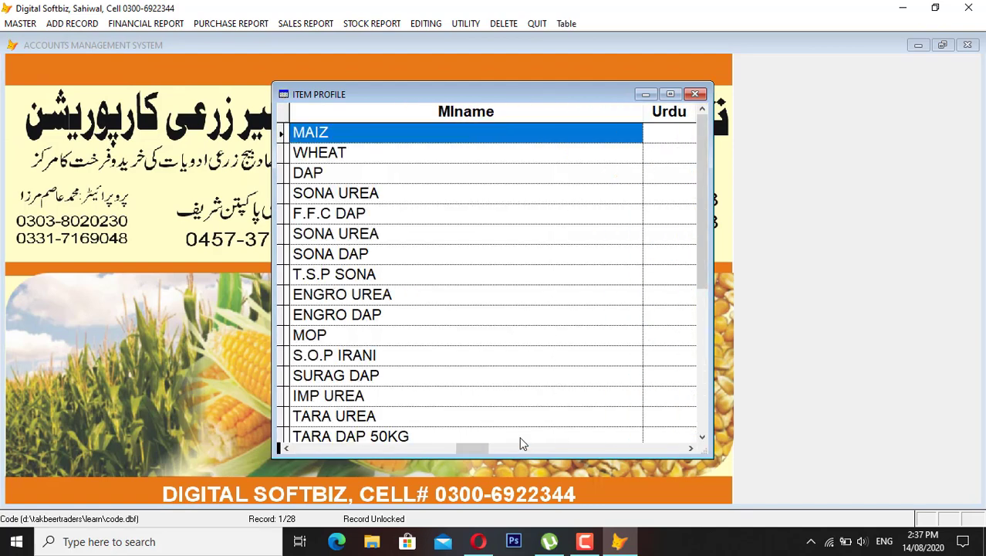
key("Down")
key("Down")
key("Down")
key("Down")
key("Down")
key("Down")
key("Down")
key("Down")
key("Down")
key("Down")
key("Down")
key("Down")
key("Down")
key("Down")
key("Down")
key("Down")
key("Down")
key("Down")
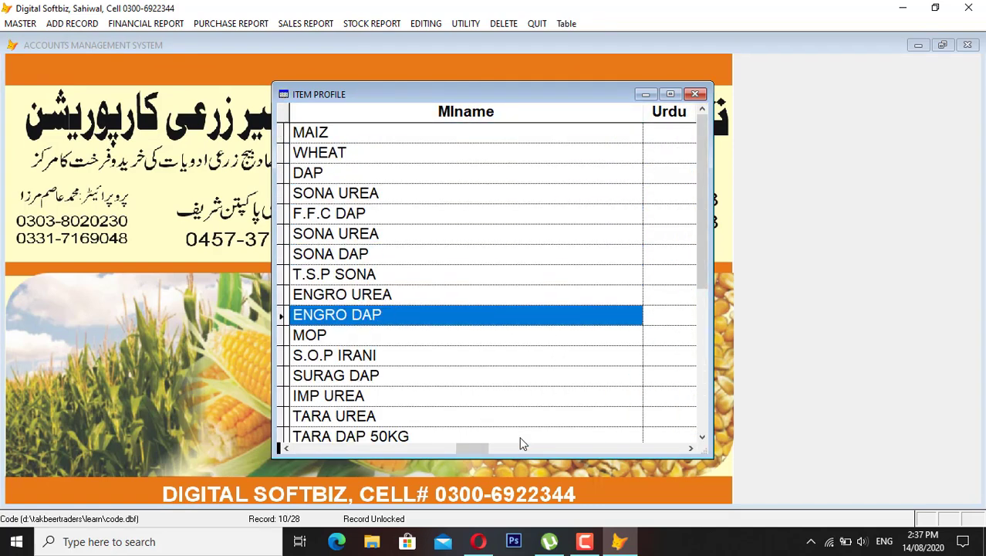
key("Down")
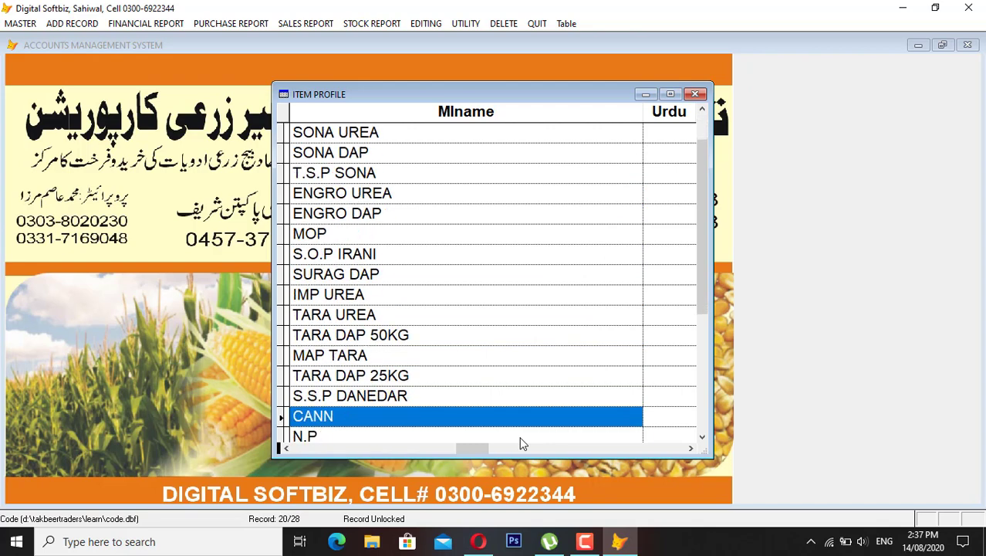
key("Escape")
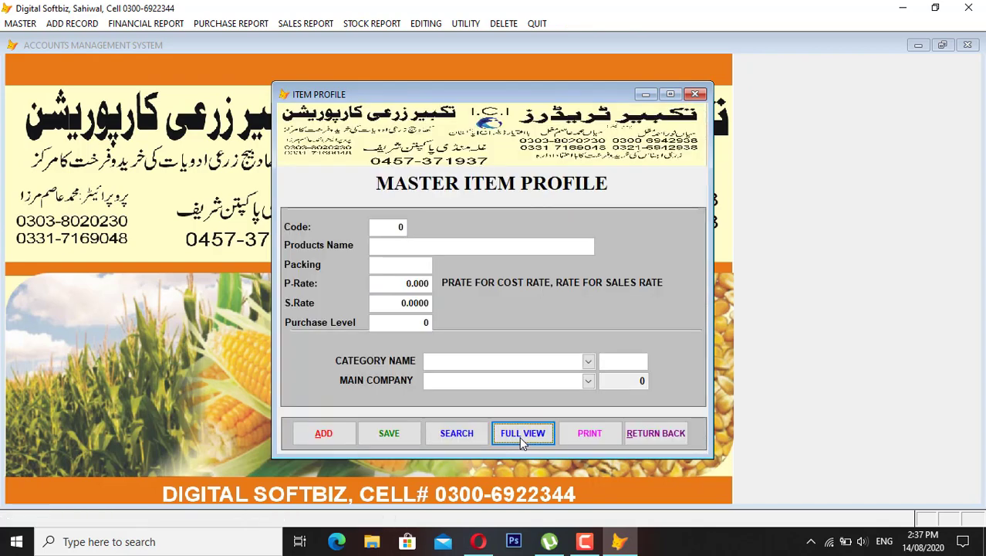
Start a new item record with the product name NAYA SPRAY 500ML and the packing PACK
left_click(320, 432)
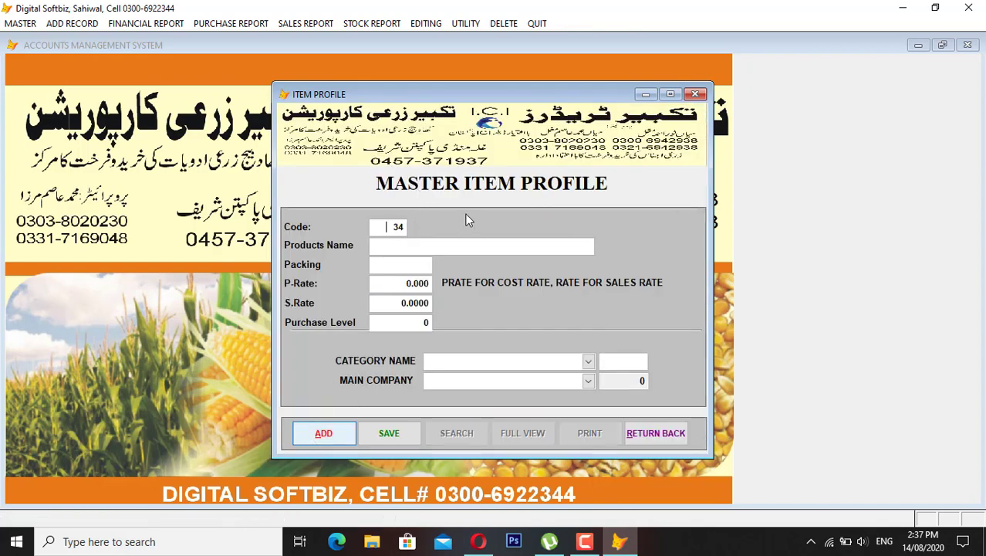
key("Return")
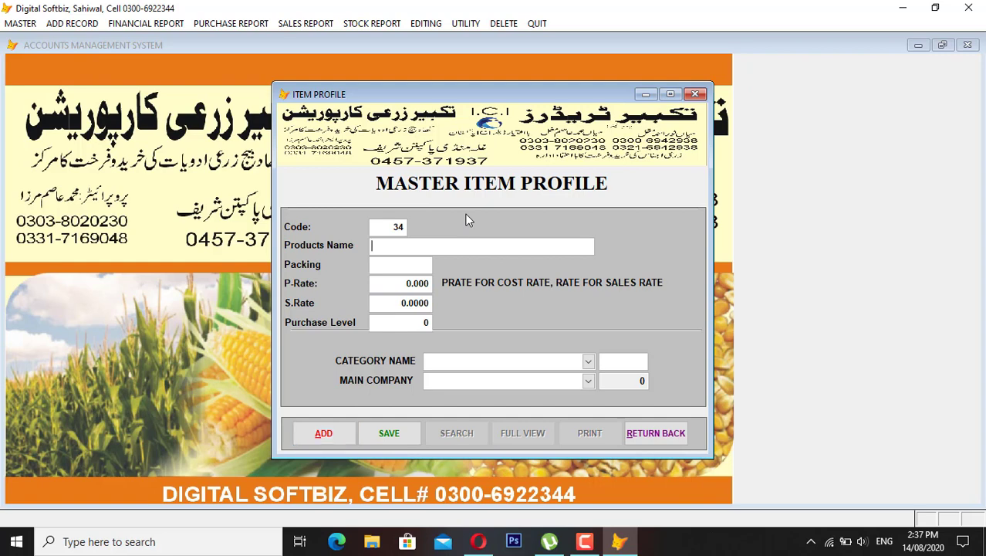
type("NAYA SPRAY")
type("500ML")
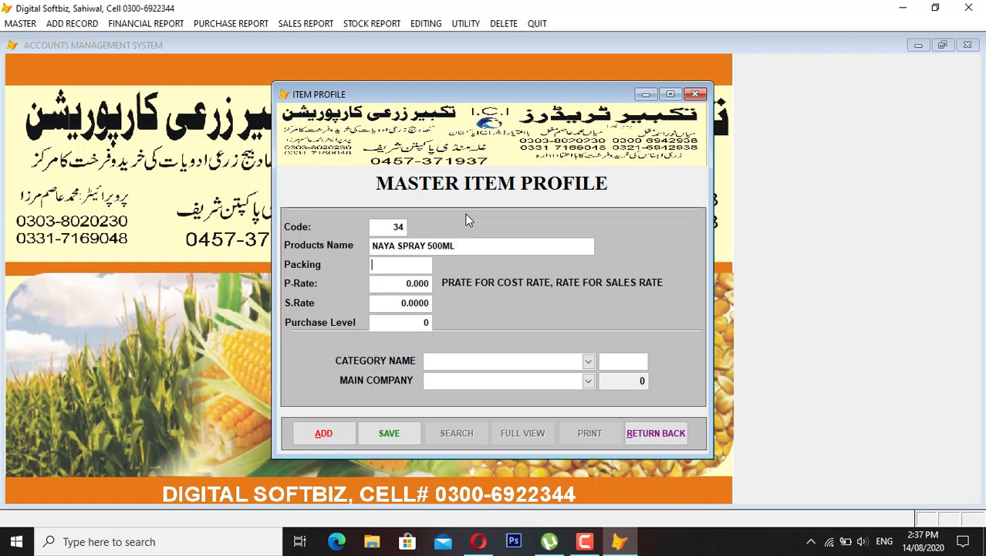
type("UNIT")
key("BackSpace")
key("BackSpace")
key("BackSpace")
key("BackSpace")
type("PACK")
Set the item's purchase rate to 4,000, sales rate to 5000 and purchase level to 10
type("000")
key("Return")
type("5000")
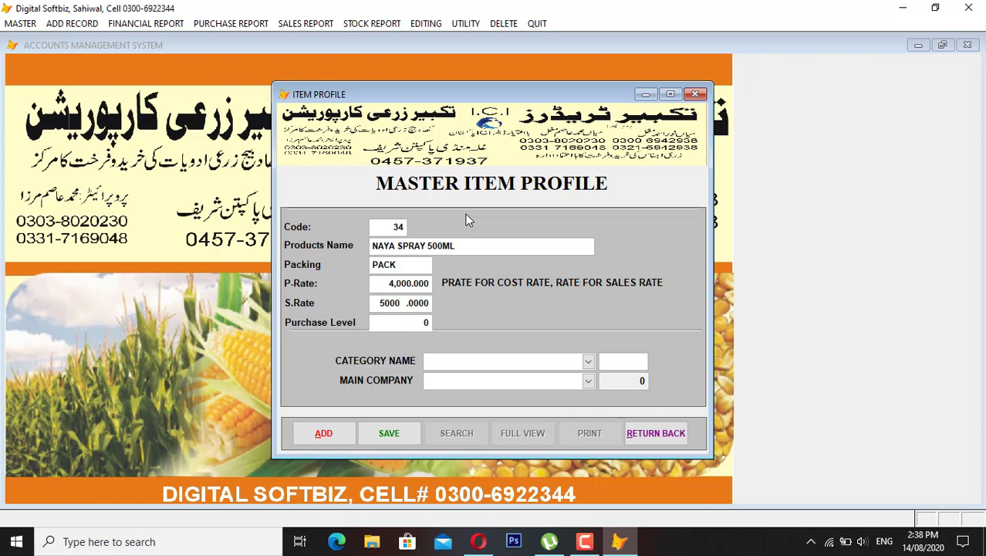
key("Return")
type("10")
key("Return")
Assign the item to the SPRAY category and the main company NAYA SAVERA
left_click(590, 363)
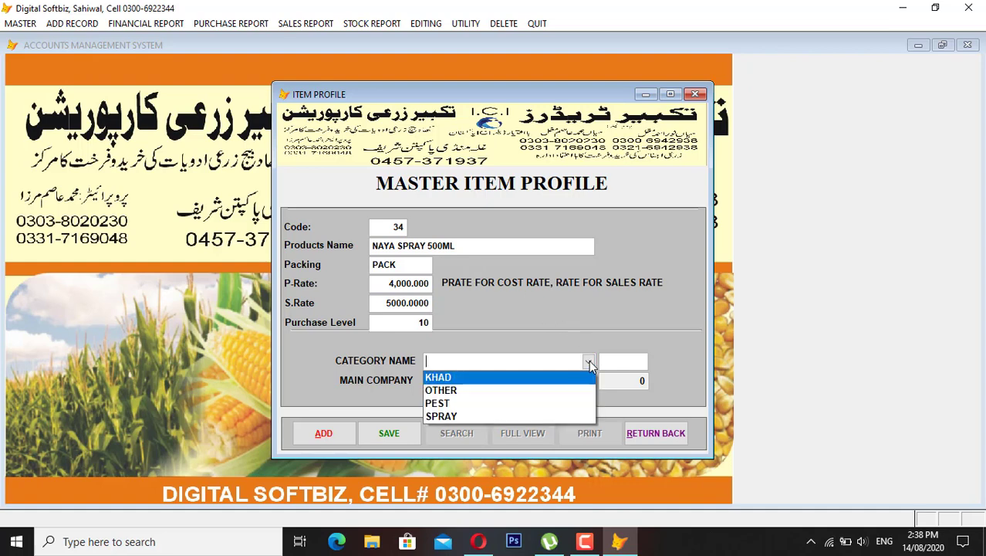
left_click(451, 417)
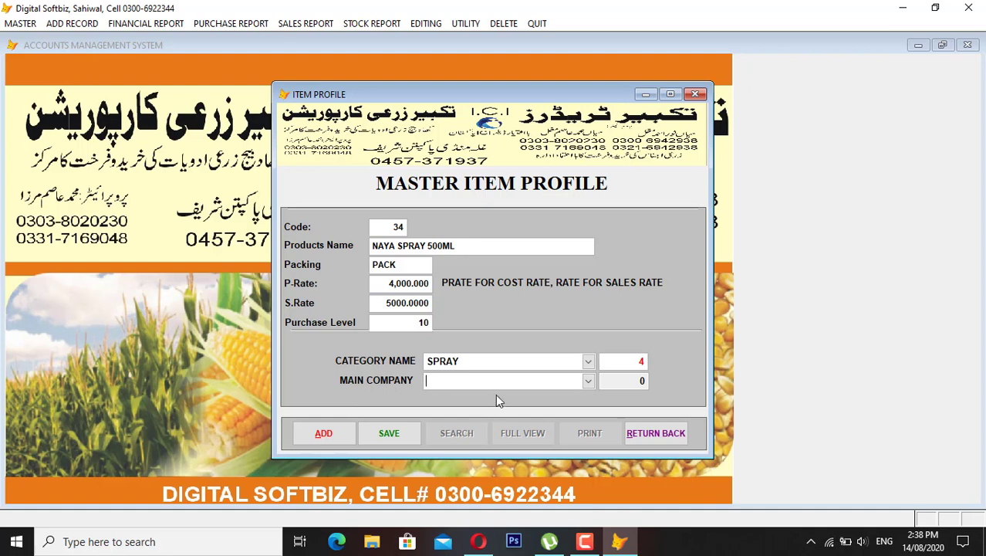
left_click(587, 381)
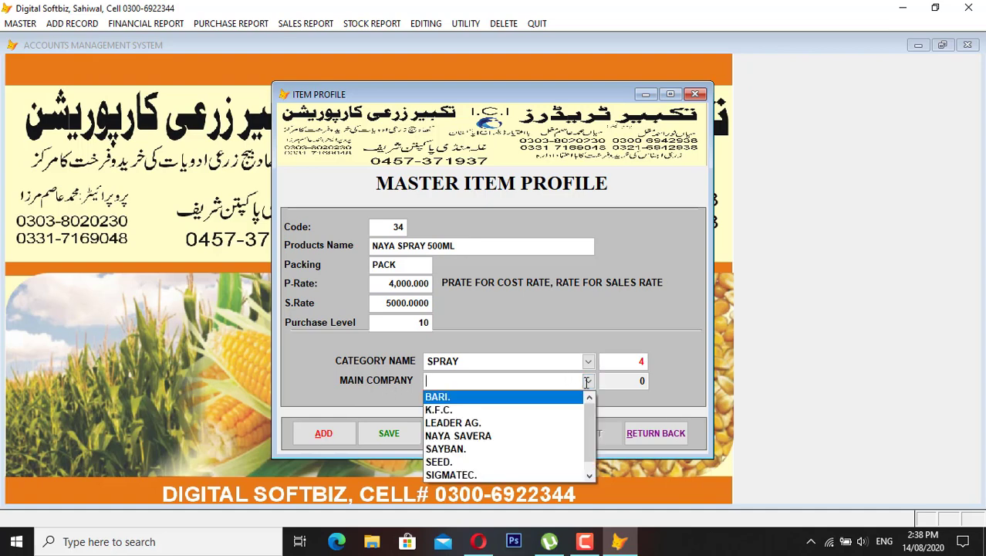
left_click(473, 436)
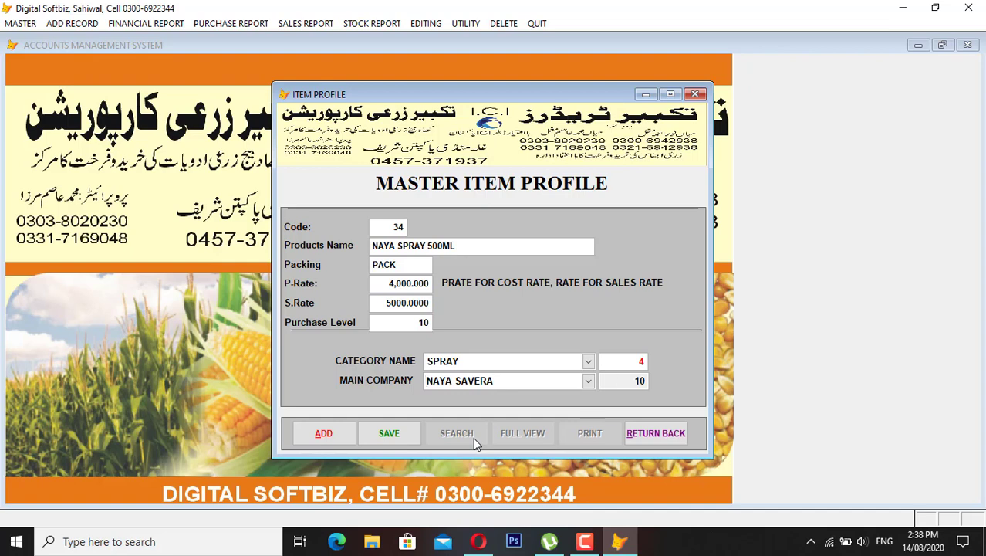
key("Tab")
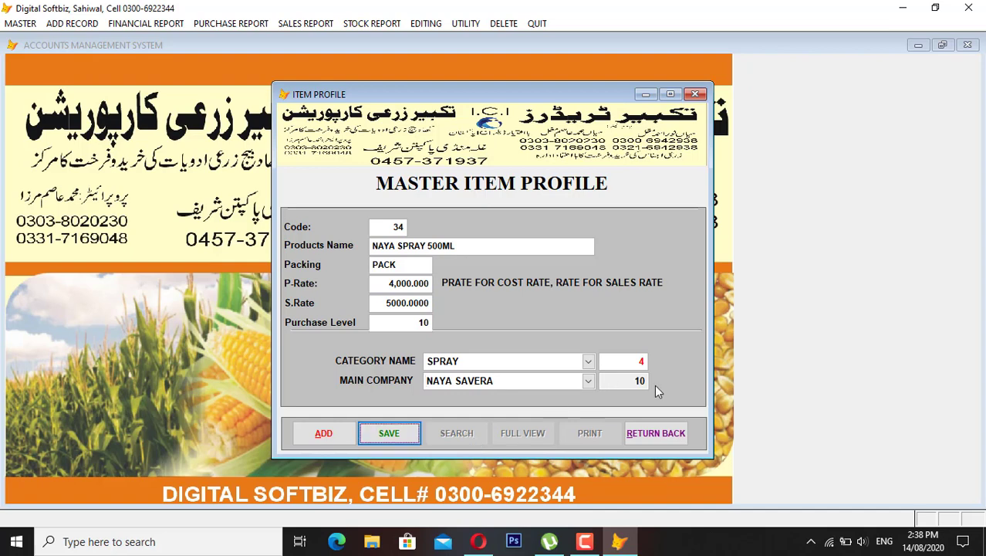
Save the new NAYA SPRAY 500ML item record and close the item profile
left_click(403, 431)
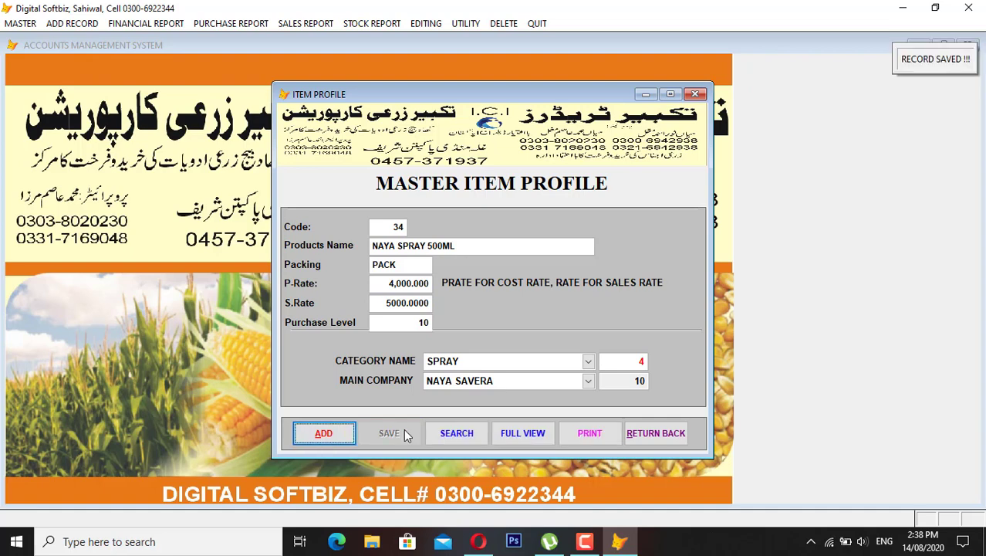
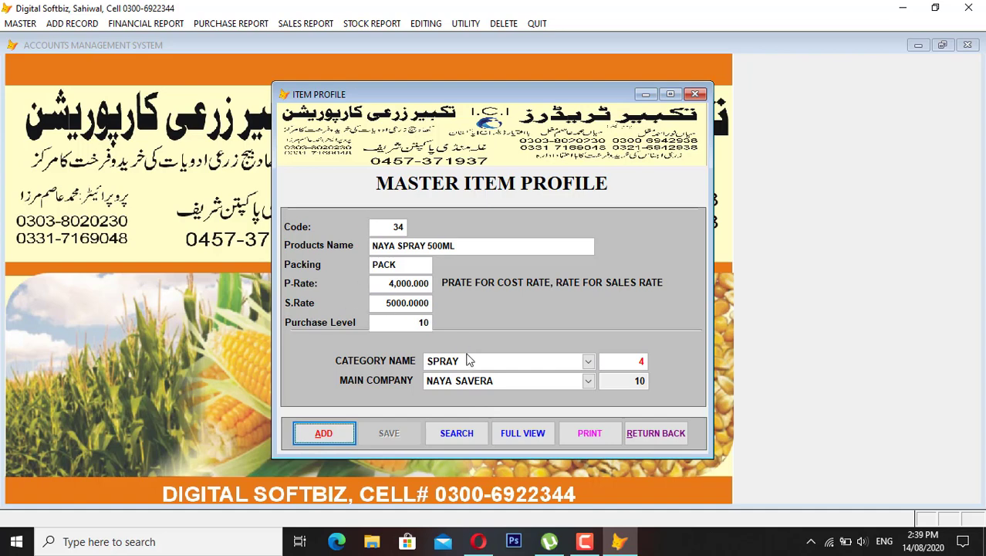
left_click(654, 434)
Open the master policy code profile, look through the full list of policy names, and close the profile
left_click(20, 23)
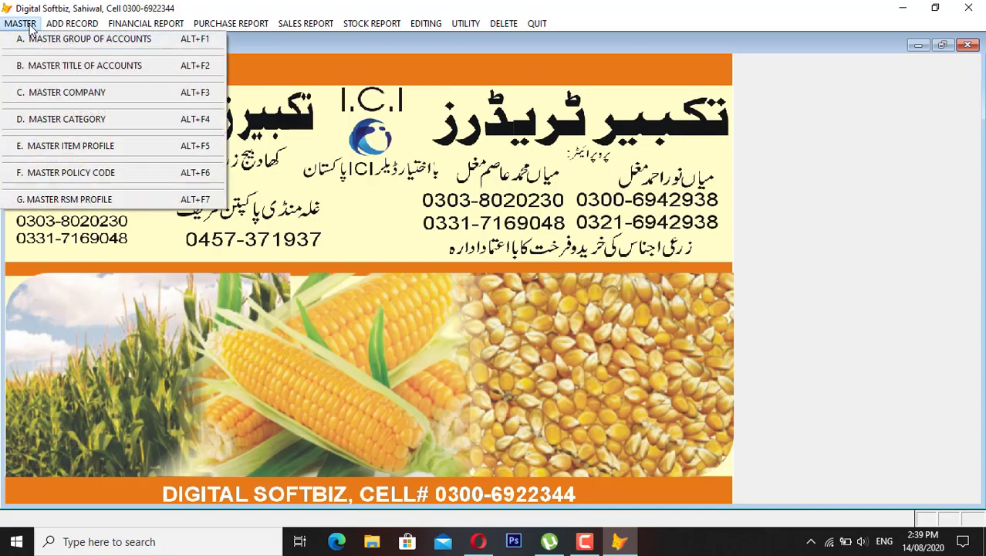
left_click(125, 182)
left_click(515, 340)
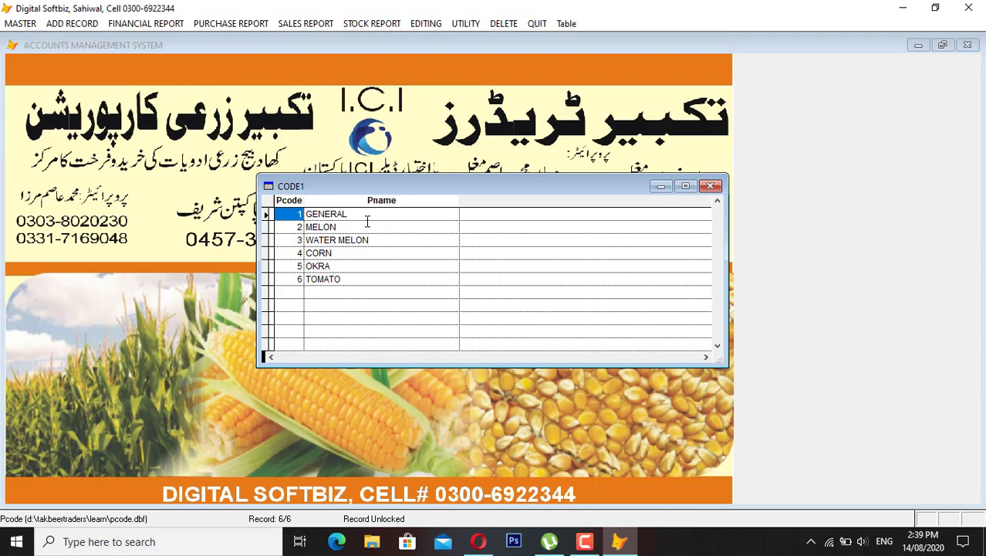
left_click(360, 218)
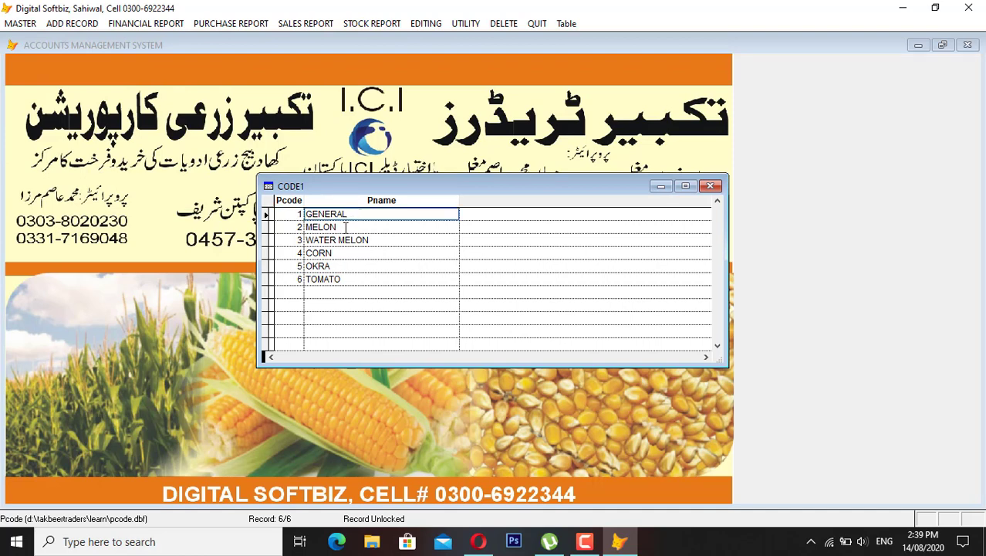
left_click(344, 227)
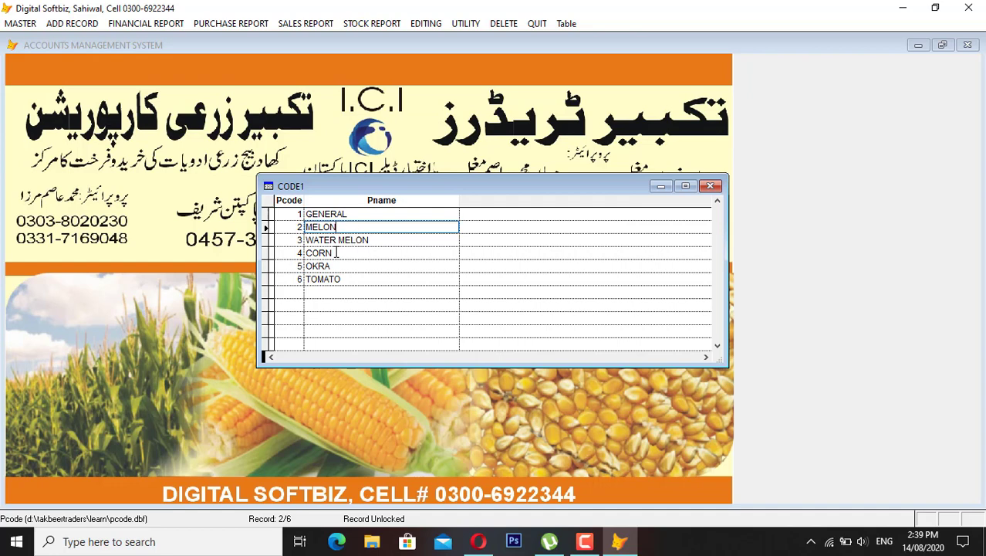
left_click(336, 252)
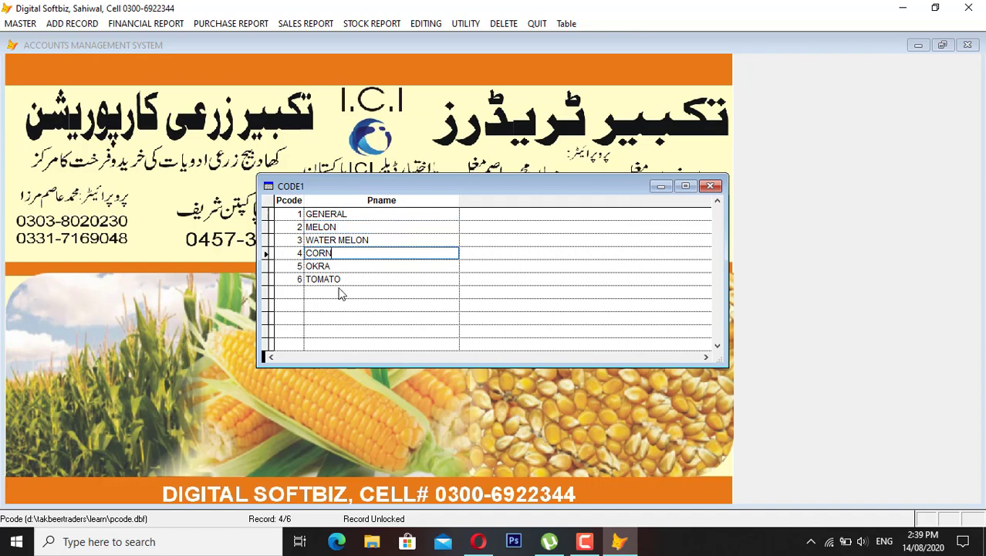
key("Escape")
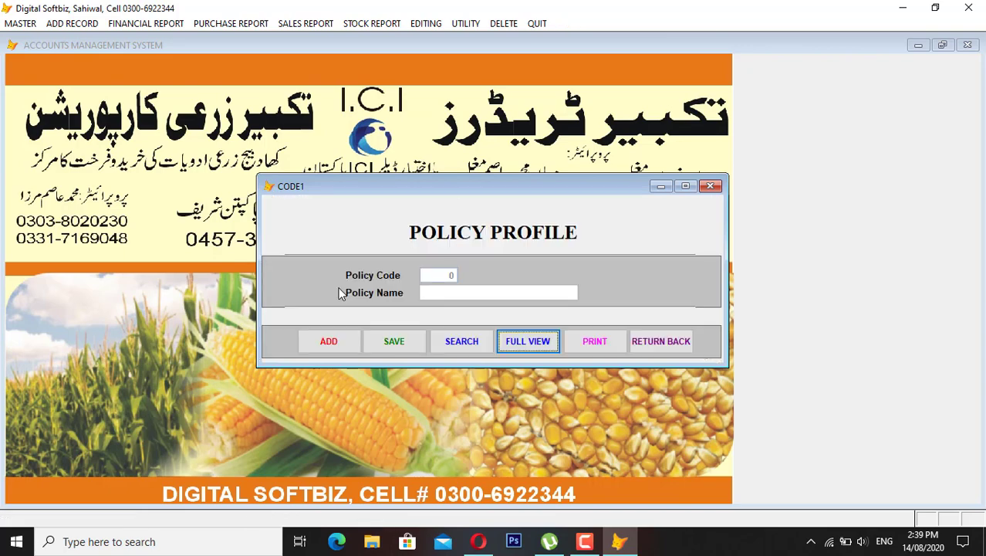
left_click(653, 351)
Open the master RSM profile and look through the full list of RSM codes and names
left_click(20, 23)
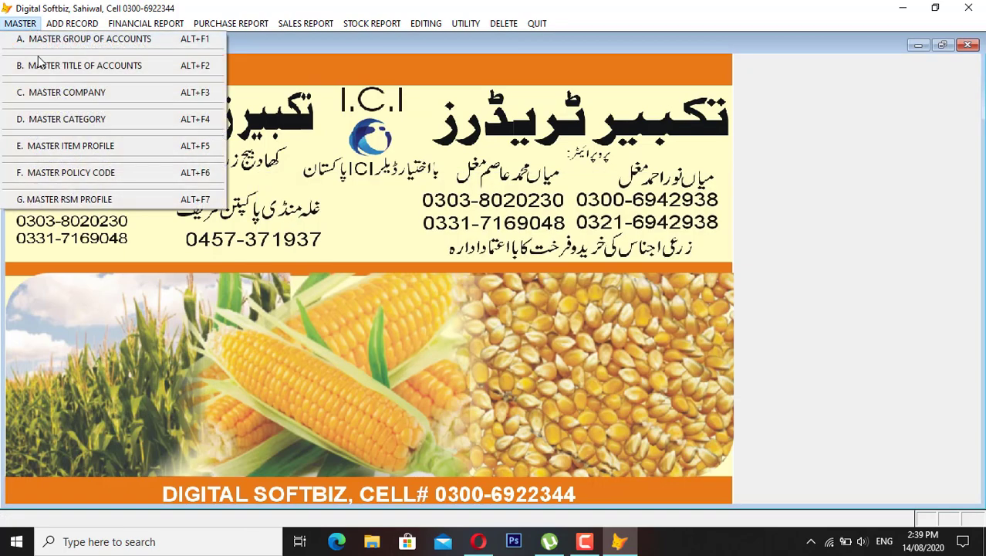
left_click(69, 200)
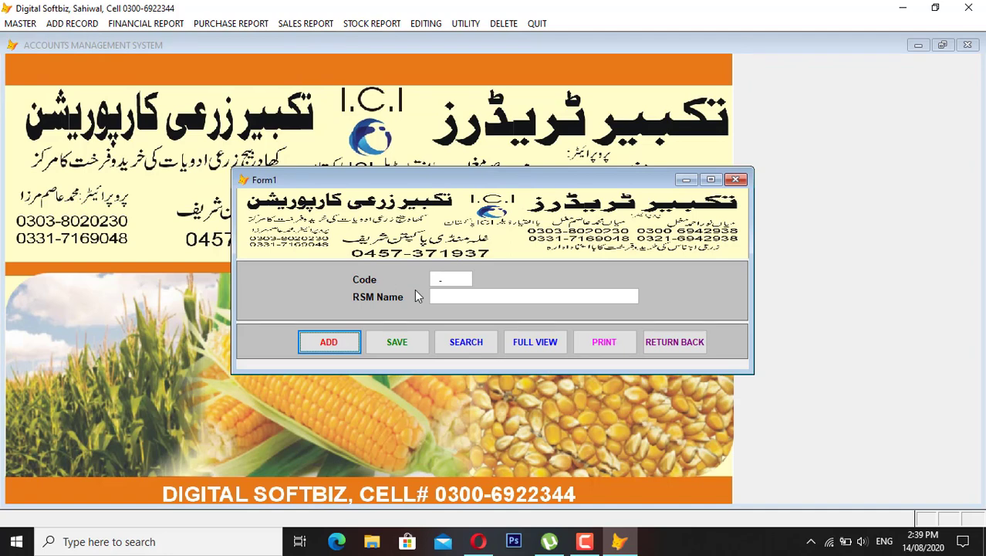
left_click(519, 347)
left_click(365, 209)
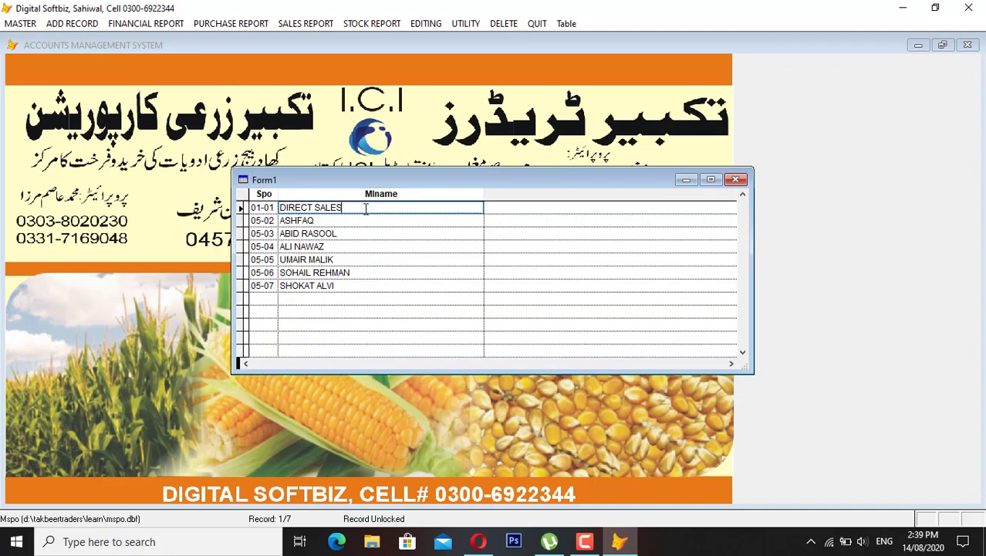
left_click(352, 220)
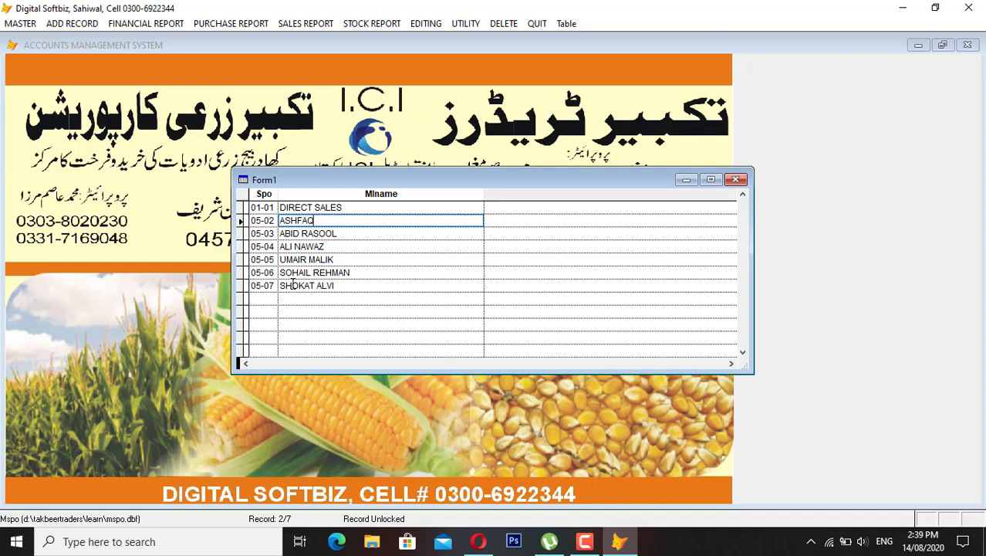
left_click(348, 208)
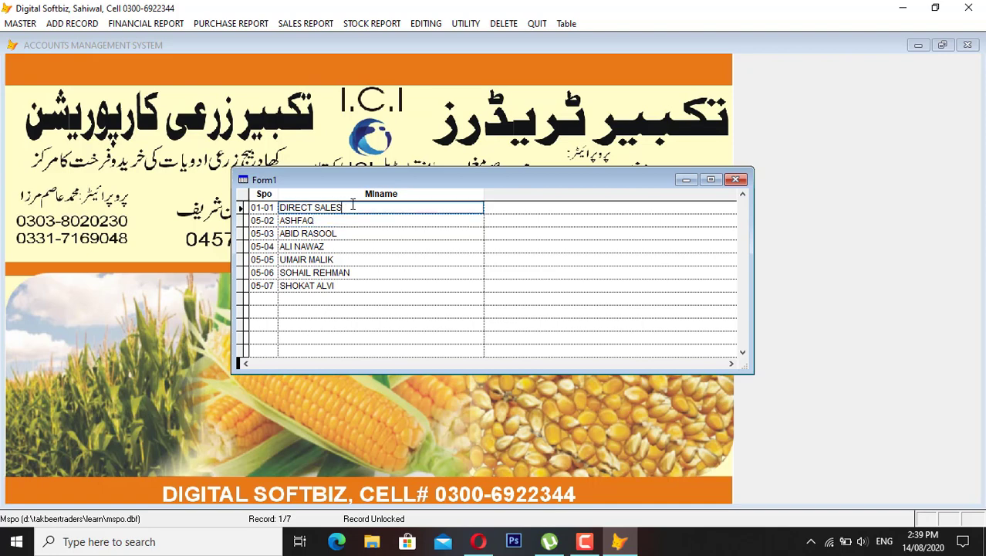
key("Escape")
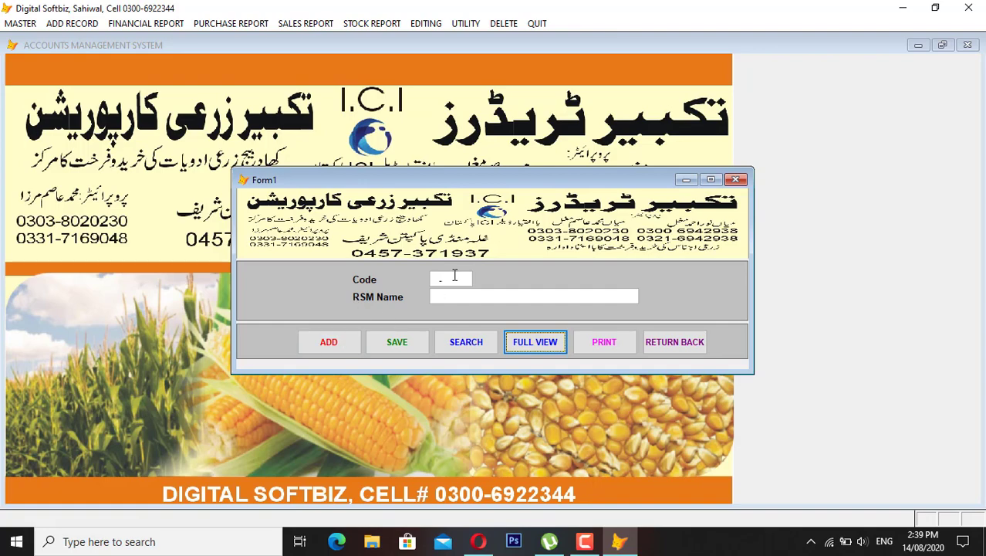
Leave the RSM form and open a new purchase invoice, keeping the date 14/08/2020
left_click(660, 342)
left_click(23, 25)
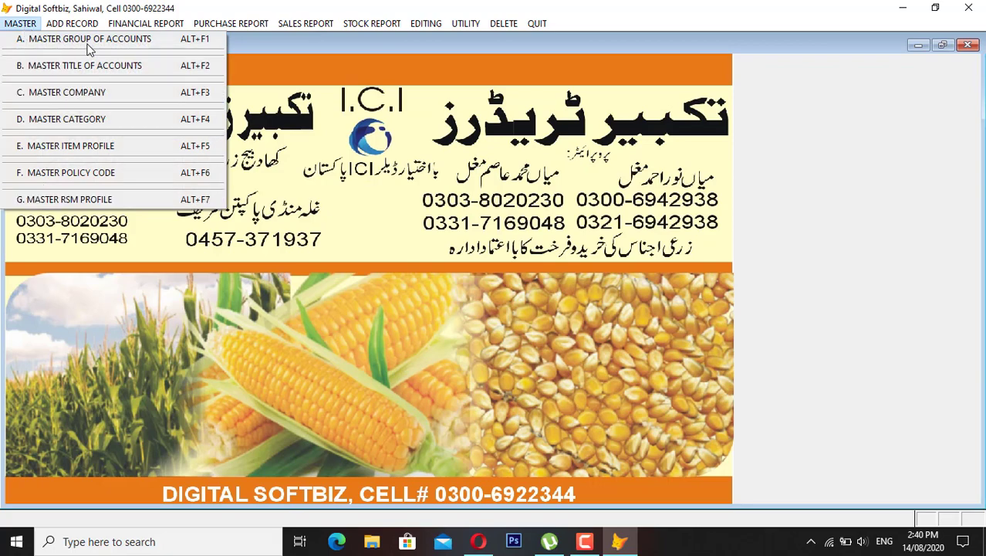
mouse_move(83, 27)
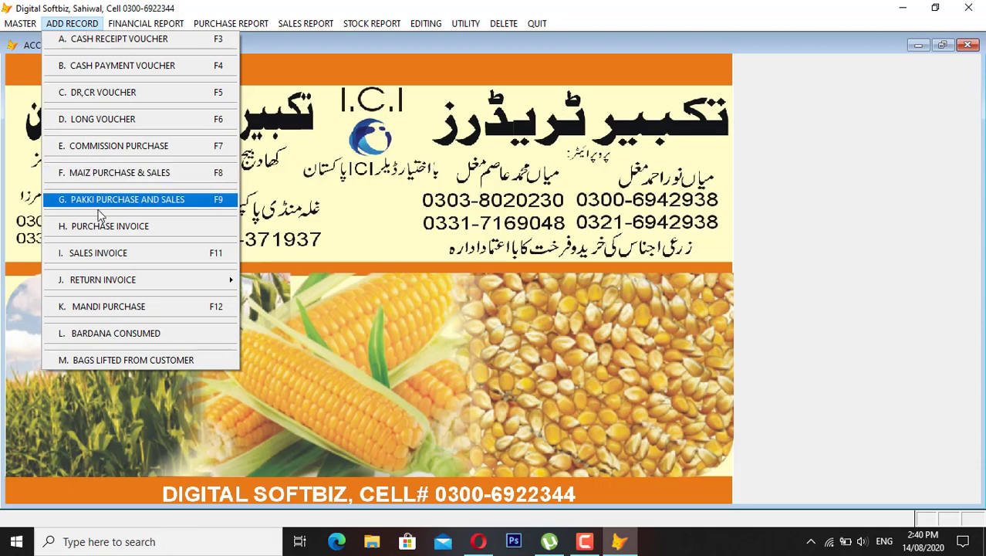
left_click(129, 231)
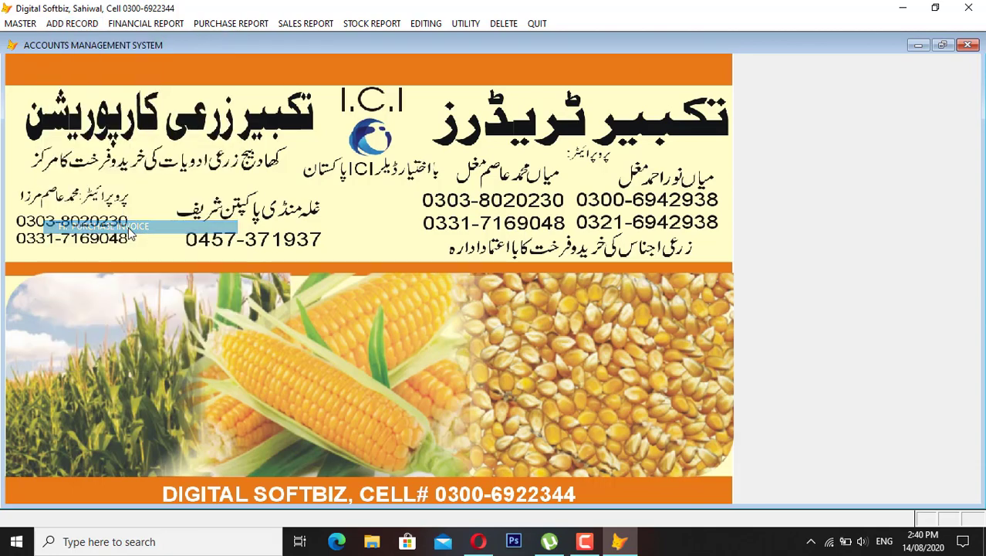
key("Return")
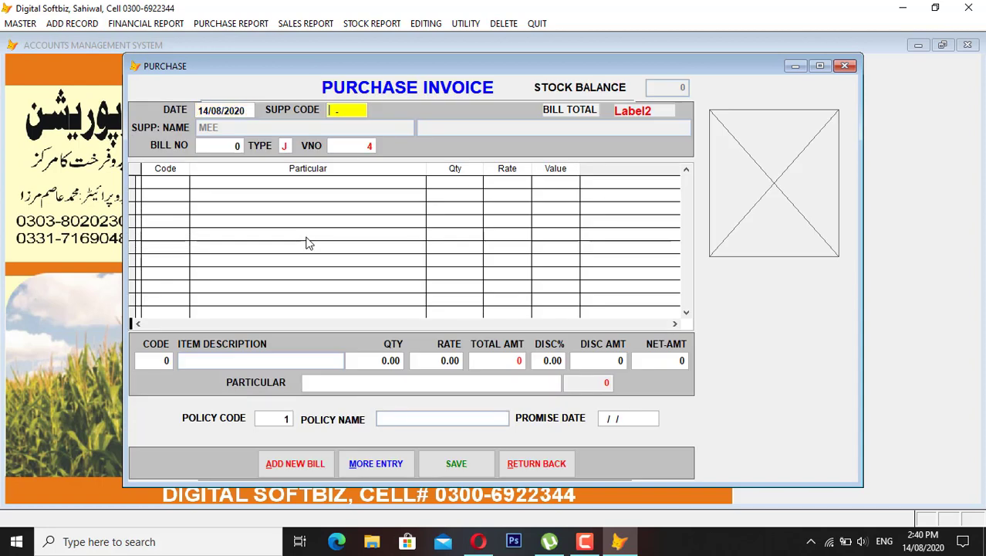
Look up the supplier by name and choose the Pakpatan supplier for the purchase invoice
key("Return")
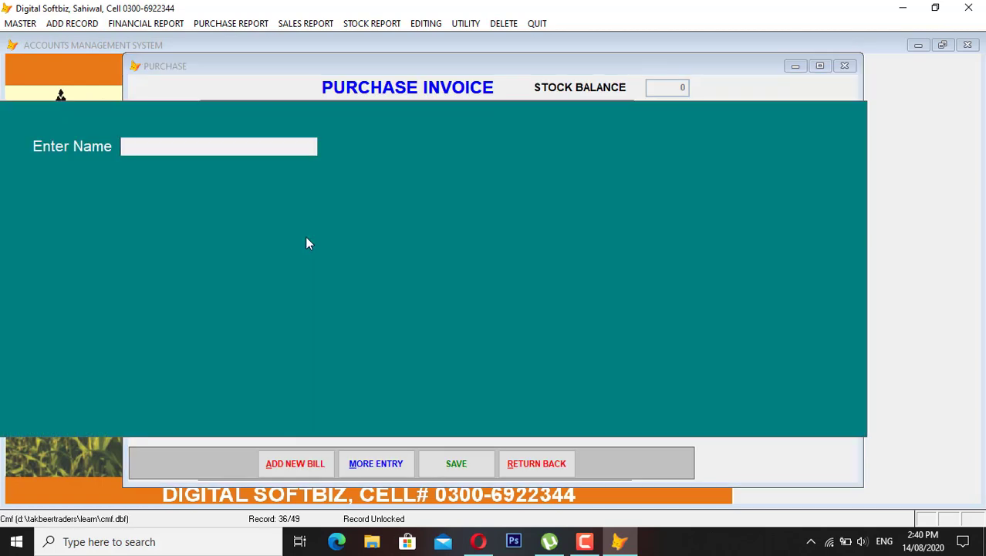
type("ALI")
key("Return")
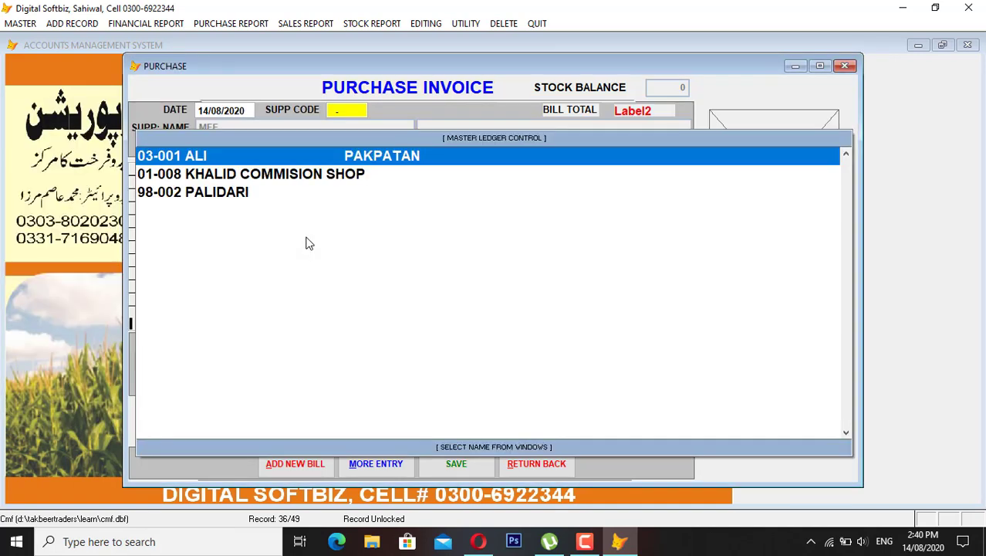
key("Return")
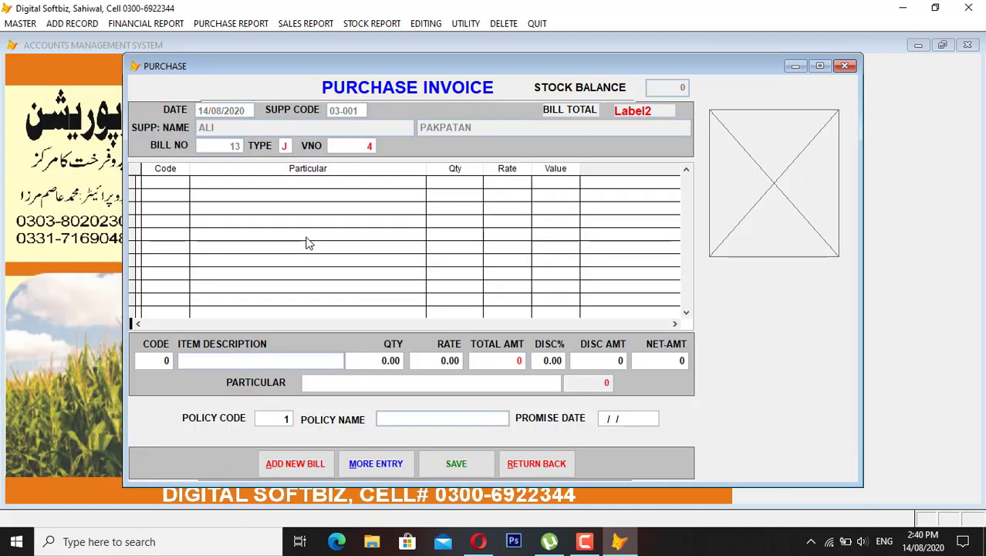
Keep the default bill type and voucher number, and search for "NAYA" to add the item NAYA SPRAY 500ML
key("Return")
key("Return")
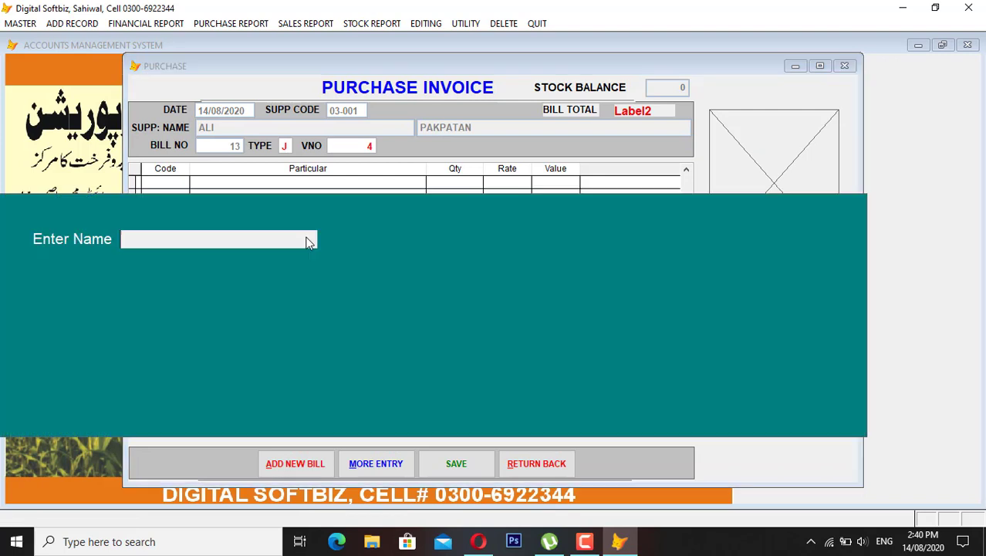
type("NAYA")
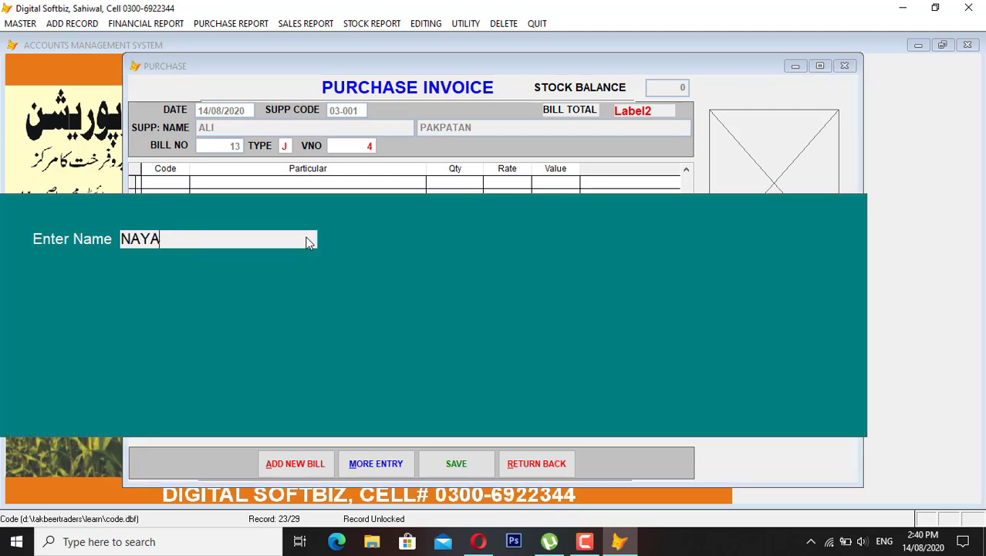
key("Return")
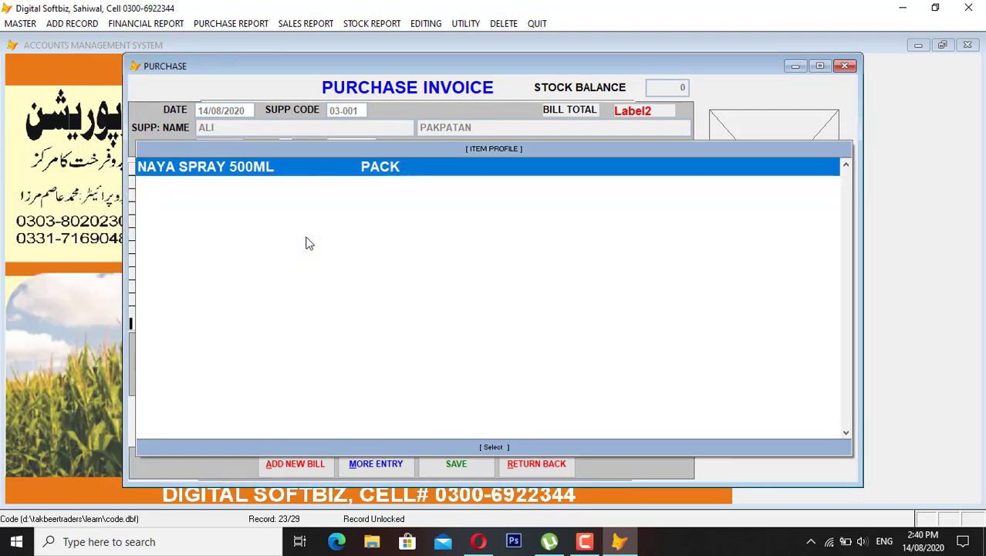
key("Return")
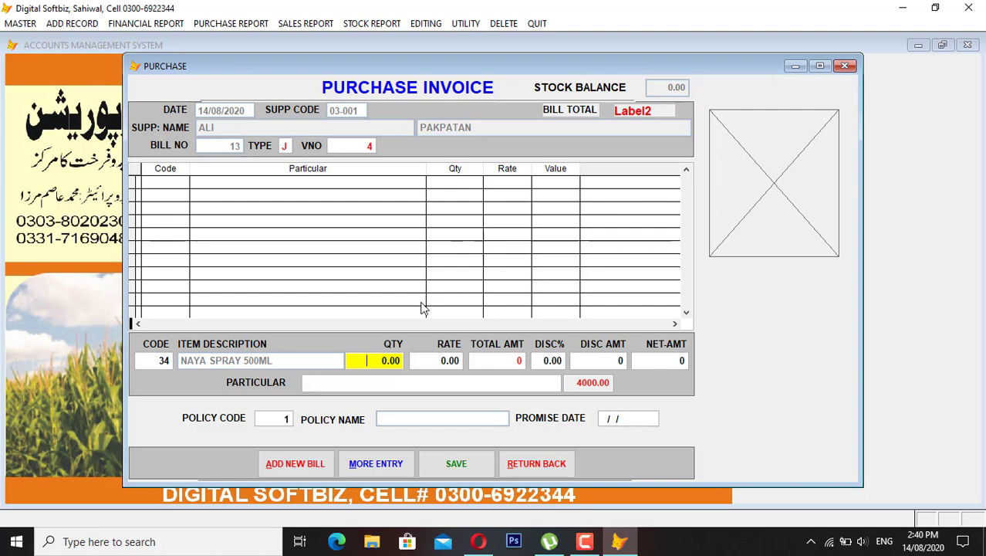
Set the quantity of NAYA SPRAY 500ML to 30 and its rate to 4000
type("30")
key("Return")
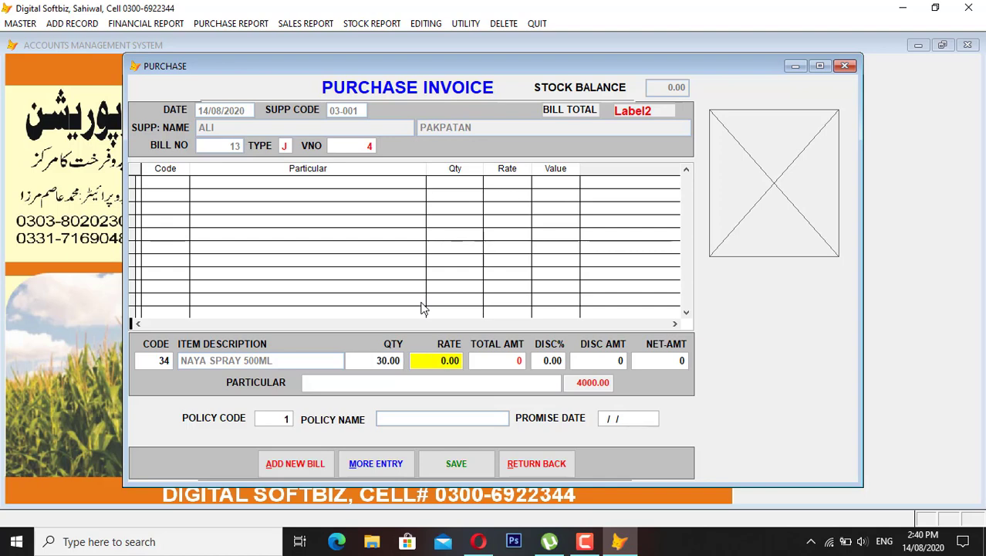
type("4000")
key("Return")
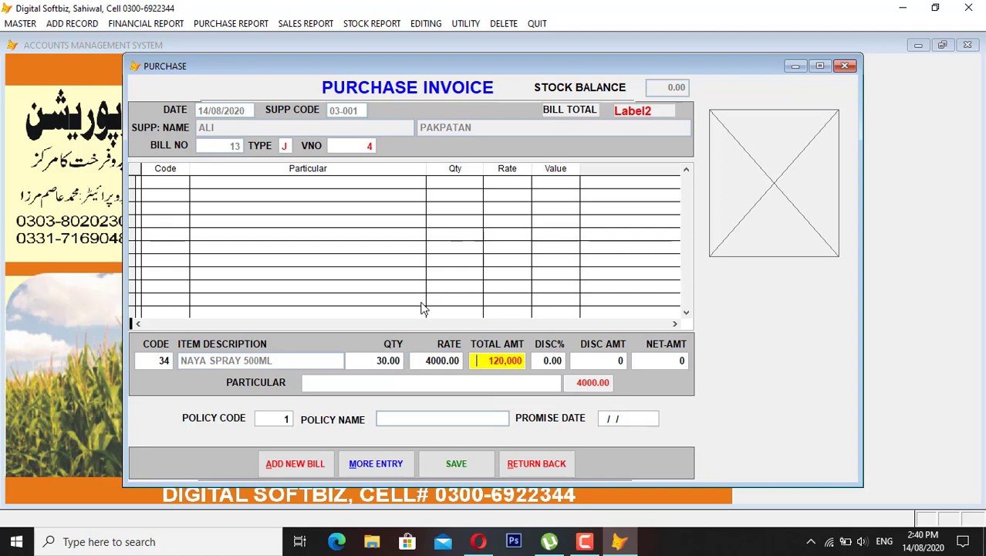
Accept the remaining defaults with zero discount and policy code 1 (GENERAL), and save the spray entry to the invoice
key("Return")
key("Return")
key("Return")
key("Return")
key("Return")
key("Return")
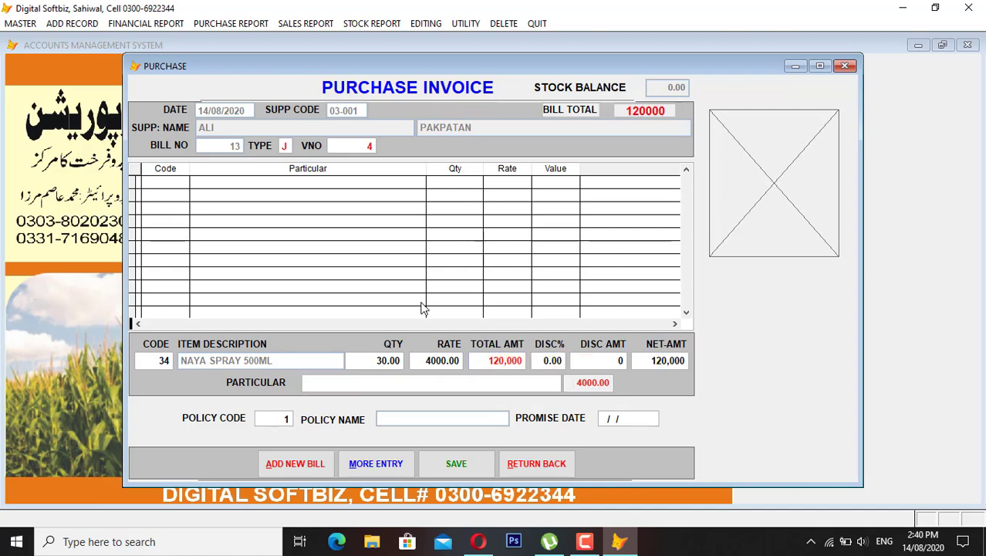
key("Return")
key("Return")
key("Return")
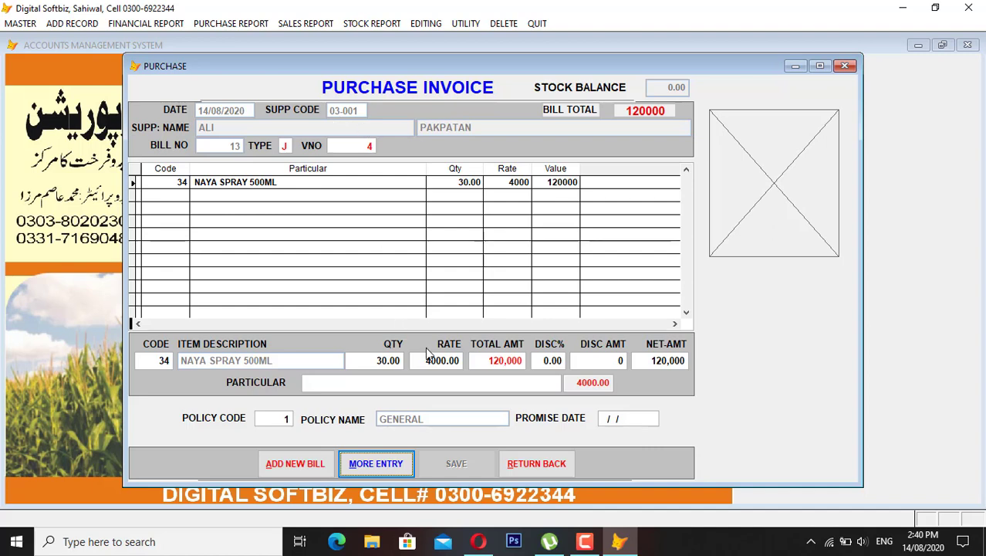
Close the invoice and preview the Stock in Hand report for companies 1 to 10 and GCodes 1 to 4, checking the NAYA SAVERA spray stock
left_click(532, 464)
left_click(373, 23)
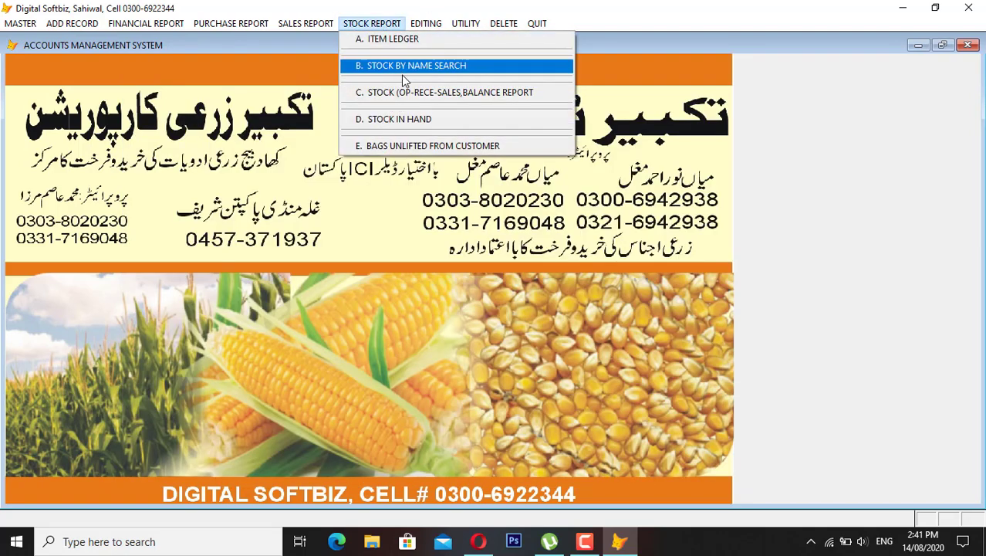
left_click(402, 122)
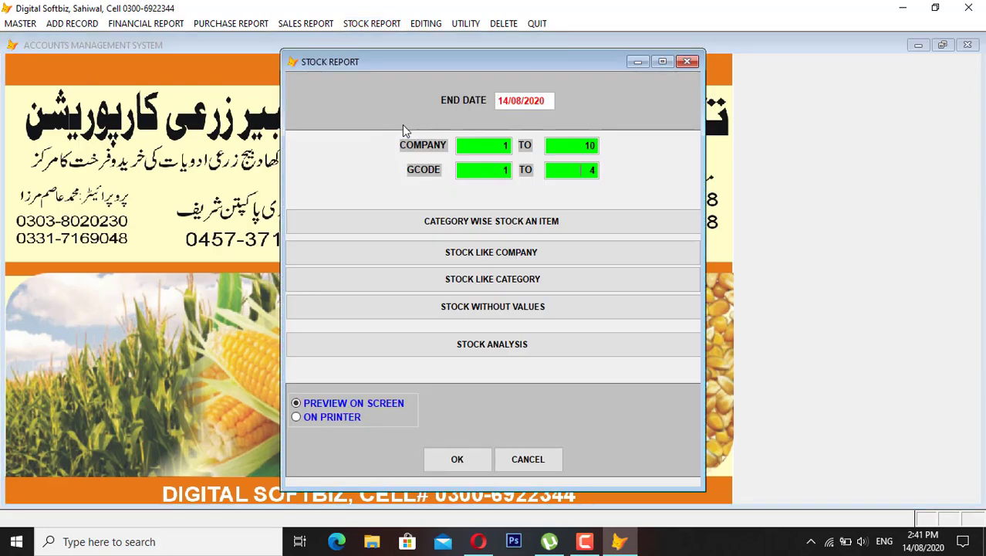
key("Return")
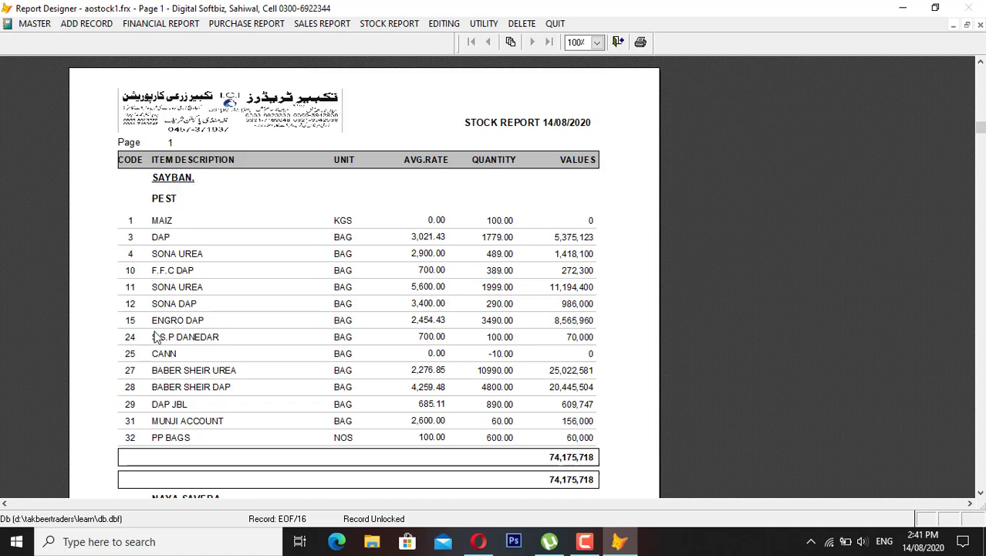
scroll(176, 417, "down", 4)
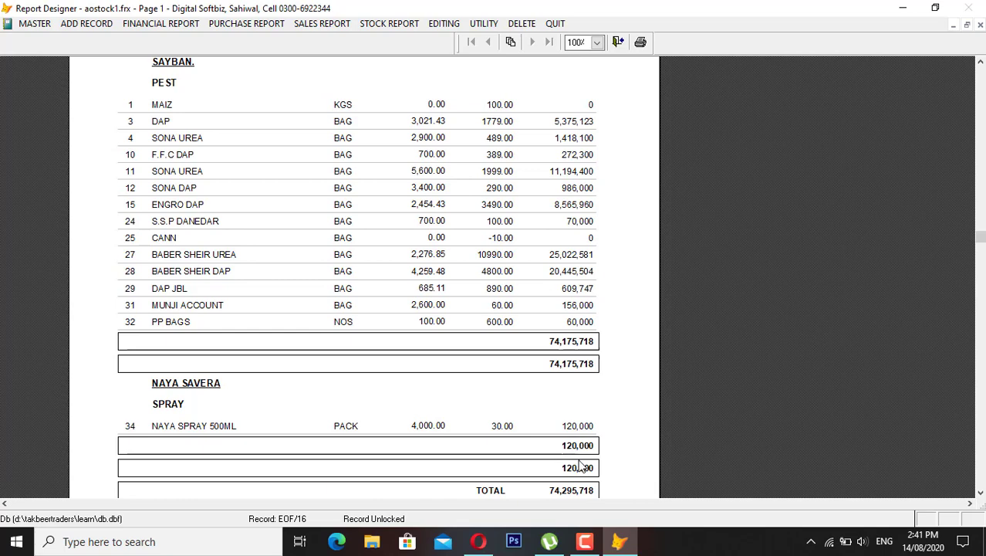
key("Escape")
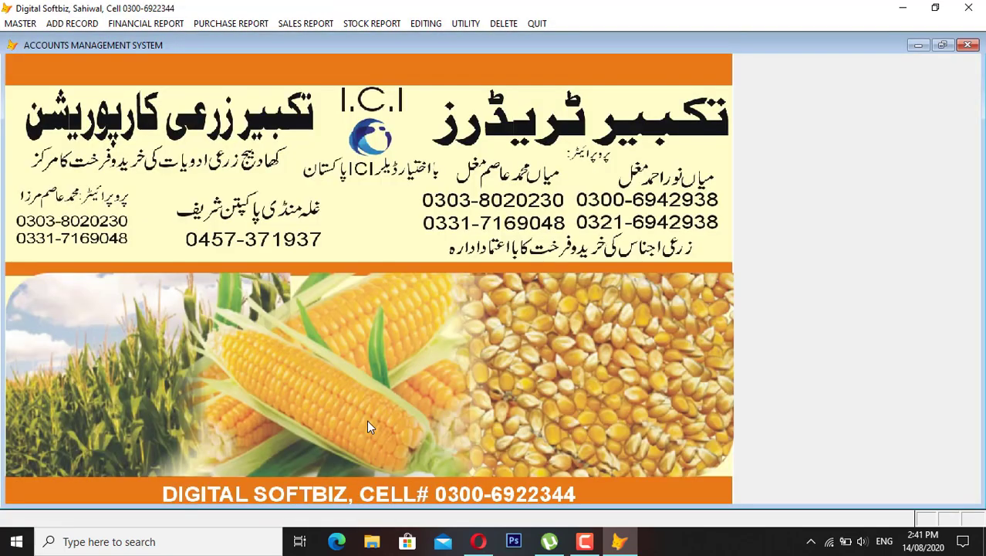
Start another purchase invoice dated 14/08/2020 and choose OPENING ACCOUNTS as the supplier by searching for "OP"
left_click(85, 25)
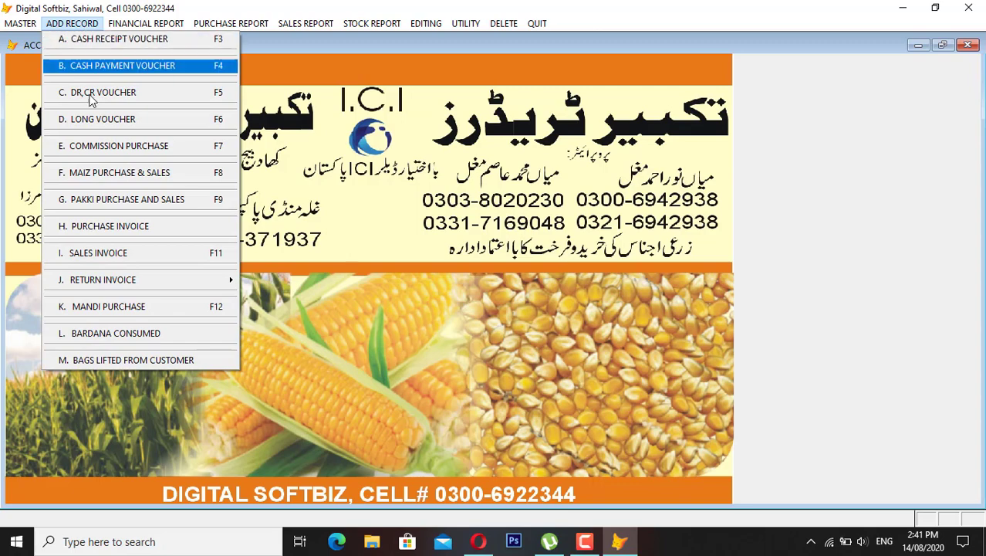
left_click(136, 231)
key("Return")
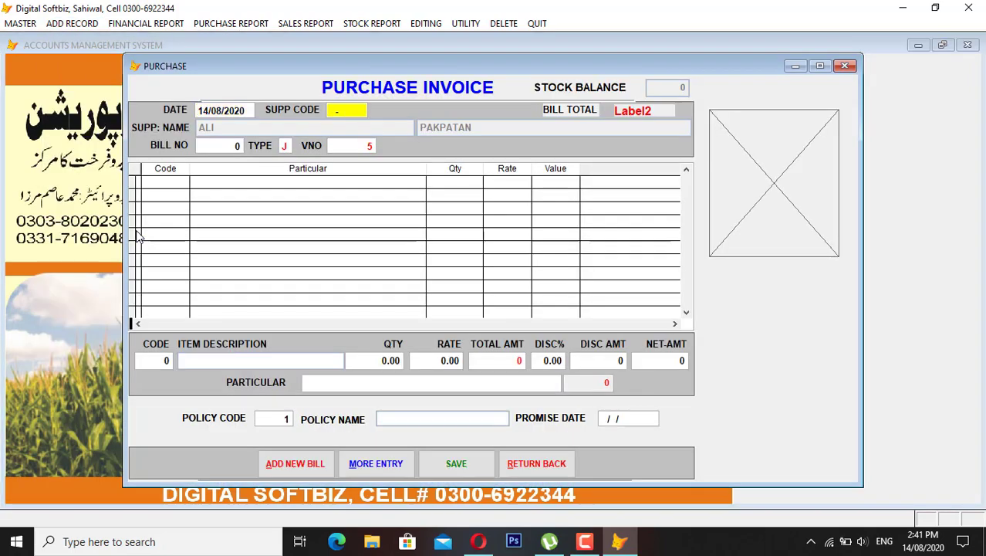
key("Return")
type("OP")
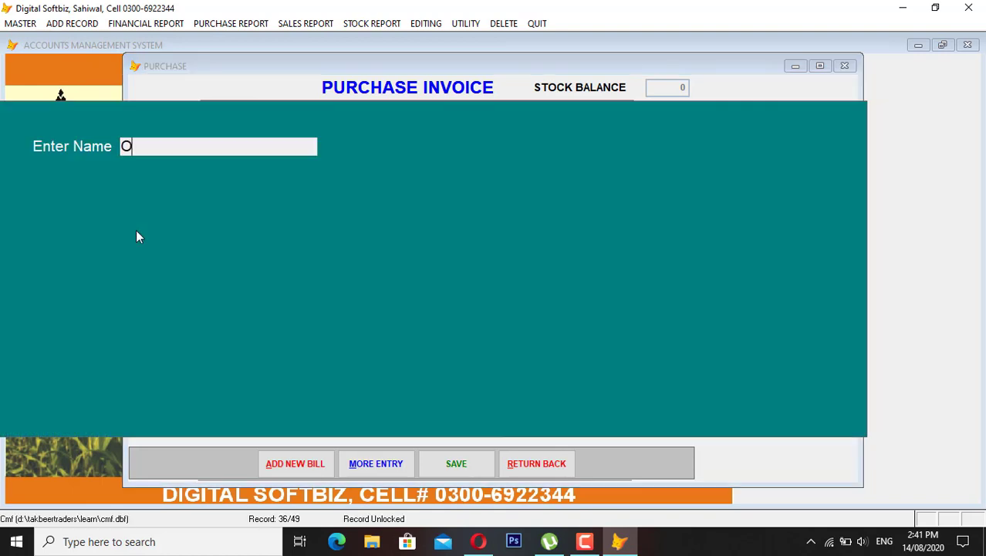
key("Return")
key("Down")
key("Down")
key("Down")
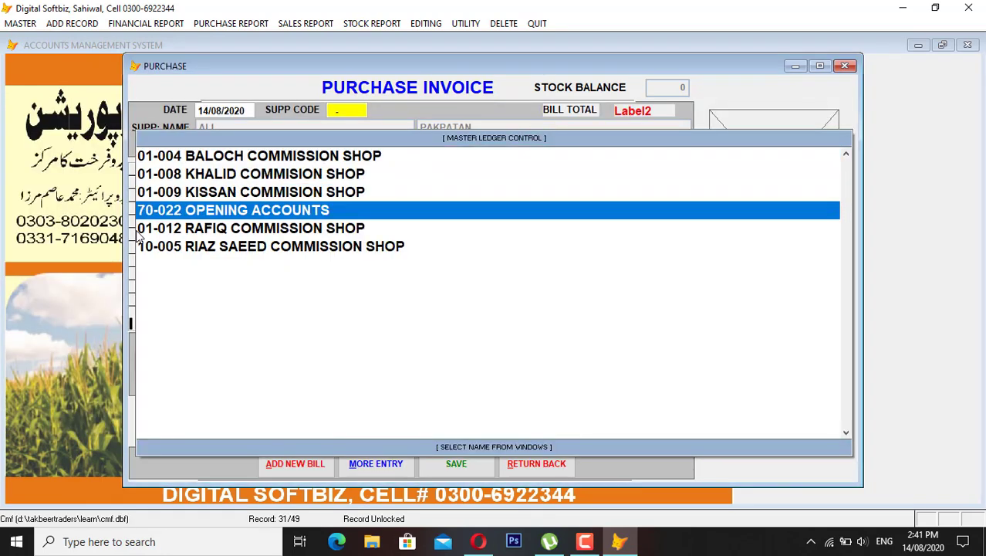
key("Return")
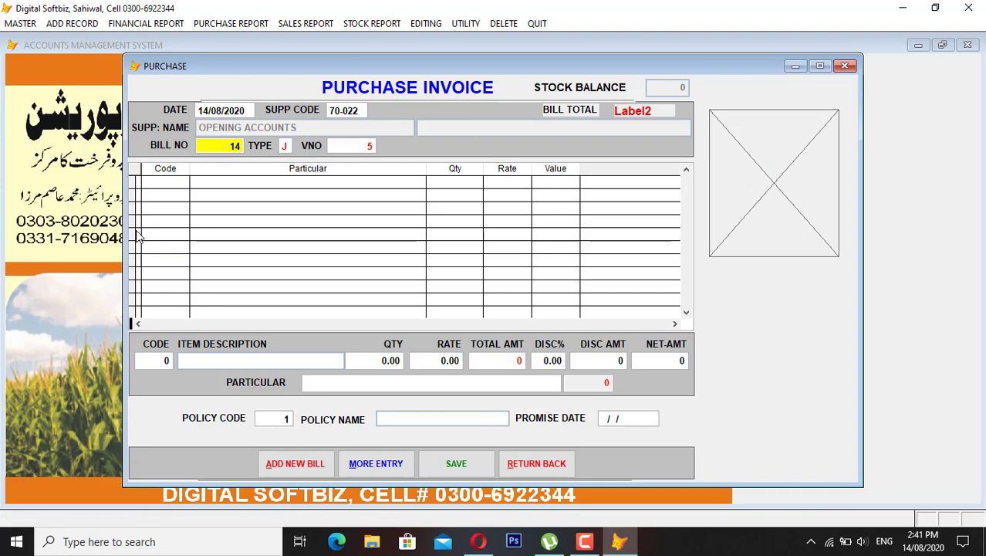
Keep bill number 14 and the default type, and search for "SPR" to add NAYA SPRAY 500ML
key("Return")
key("Return")
key("Return")
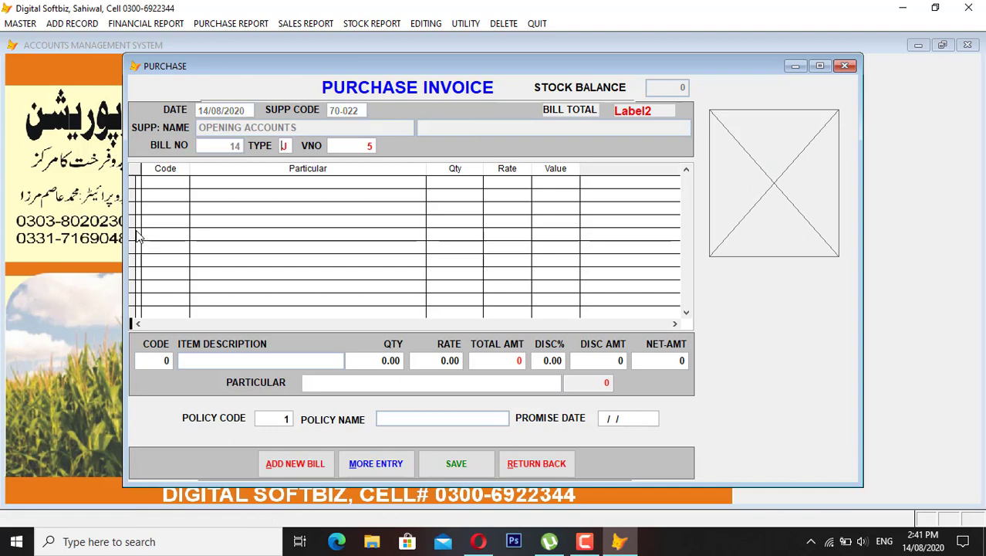
key("Return")
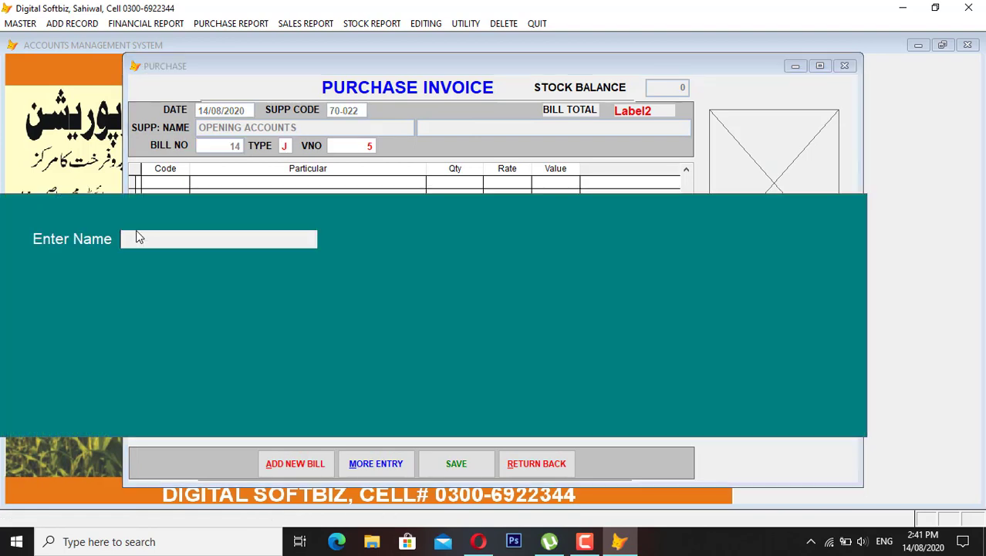
type("SPR")
key("Return")
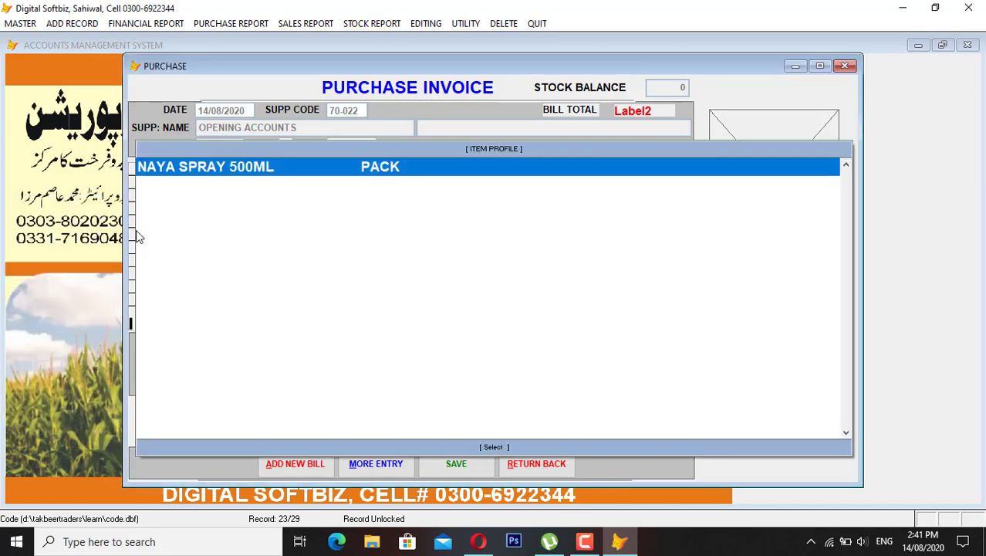
key("Return")
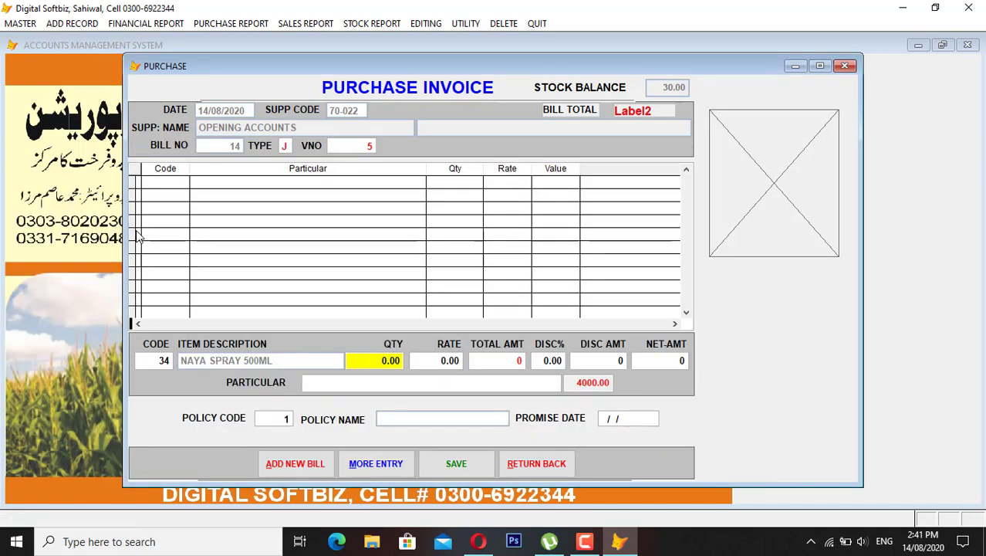
Set the item's quantity to 20 and its rate to 4000 on the opening accounts invoice
key("Return")
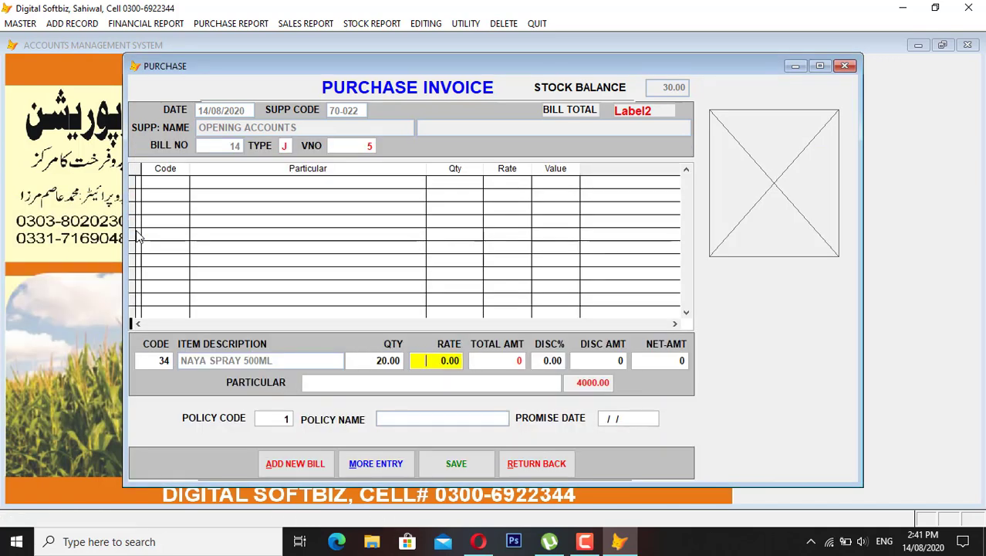
type("4000")
key("Return")
Accept zero discount and policy code 1 (GENERAL), and save the opening stock entry
key("Return")
key("Return")
key("Return")
key("Return")
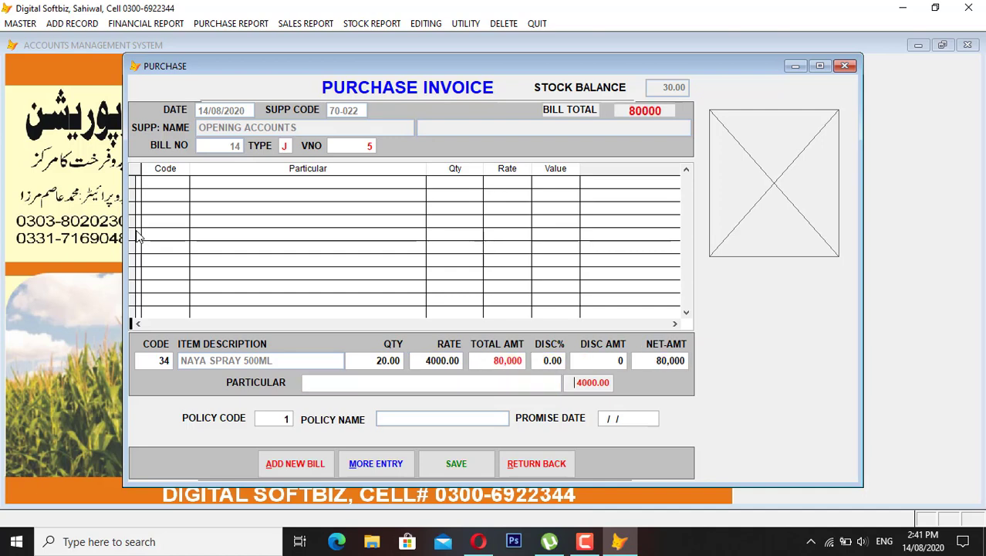
key("Return")
key("Return")
key("Return")
key("Return")
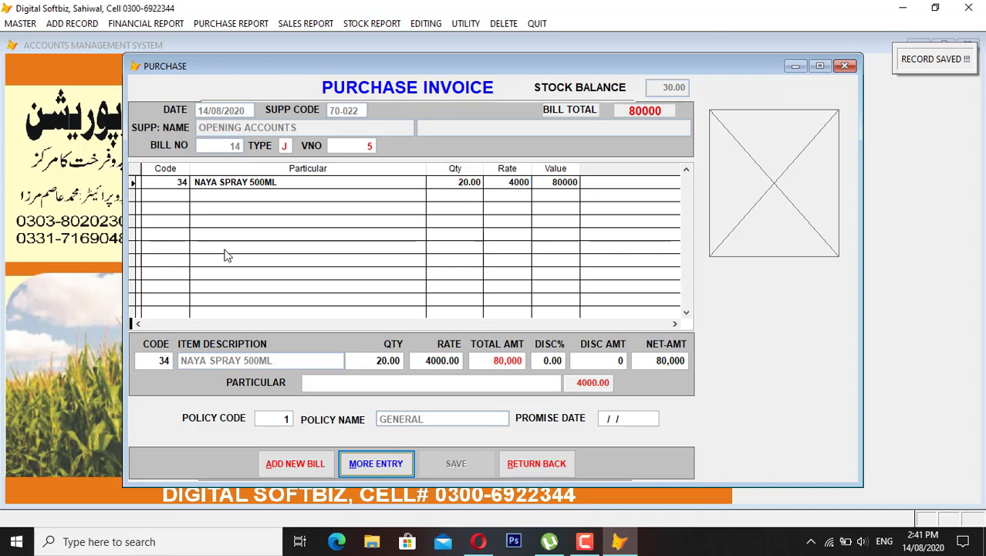
Close the invoice and preview the Stock in Hand report as of 14/08/2020 again with the default company and GCode ranges
left_click(522, 469)
left_click(372, 24)
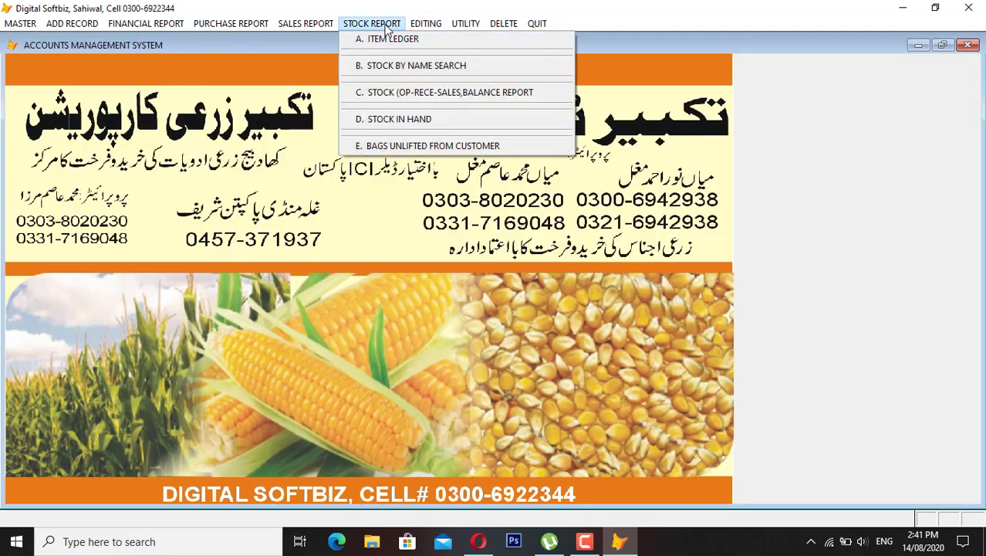
left_click(423, 119)
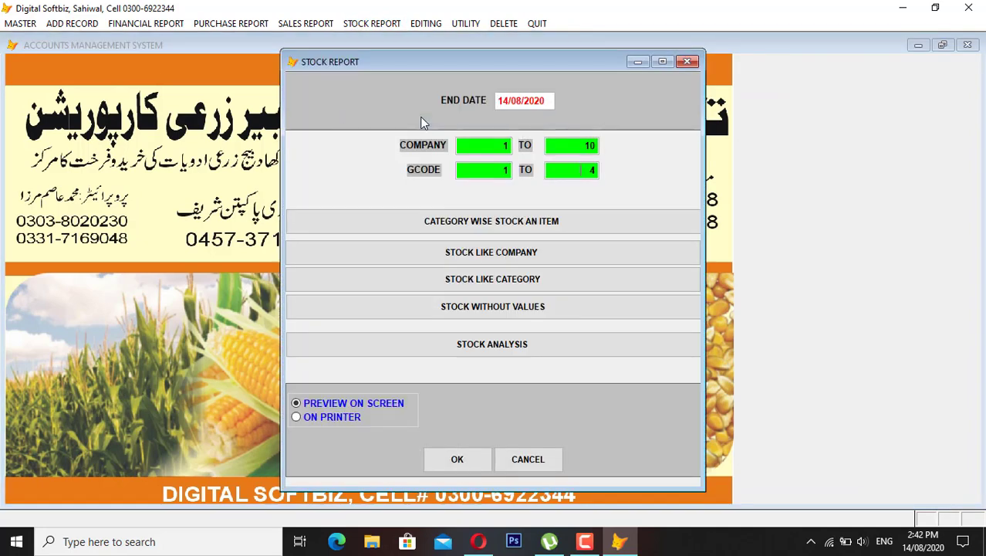
key("Return")
key("Return")
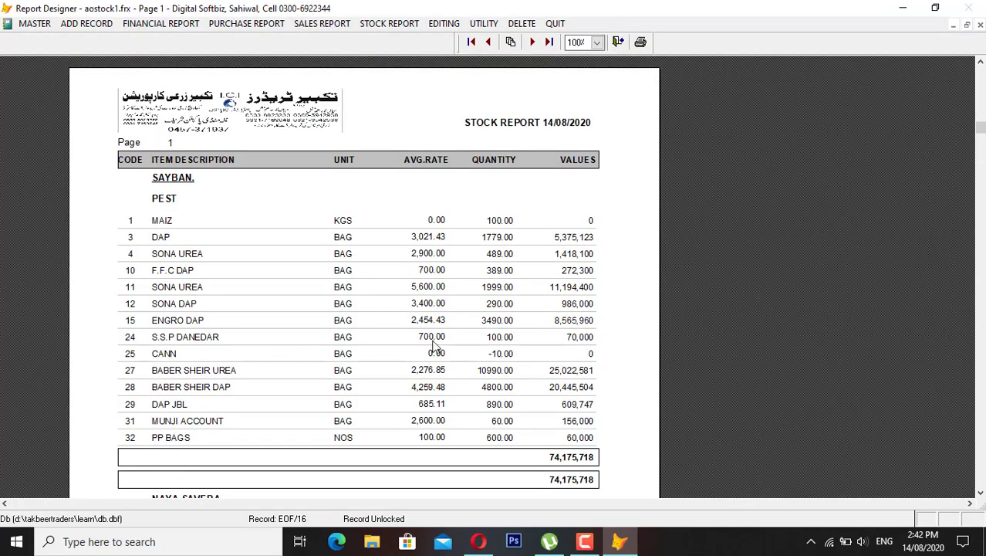
Examine the NAYA SPRAY 500ML line in the stock report at different zoom levels, and close the report
left_click(475, 448)
left_click(514, 397)
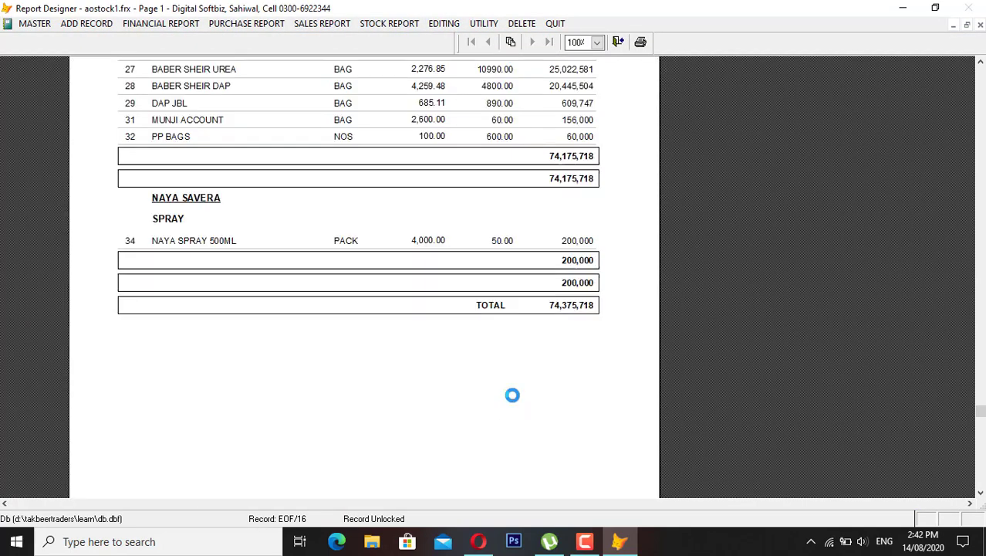
left_click(502, 251)
left_click(566, 127)
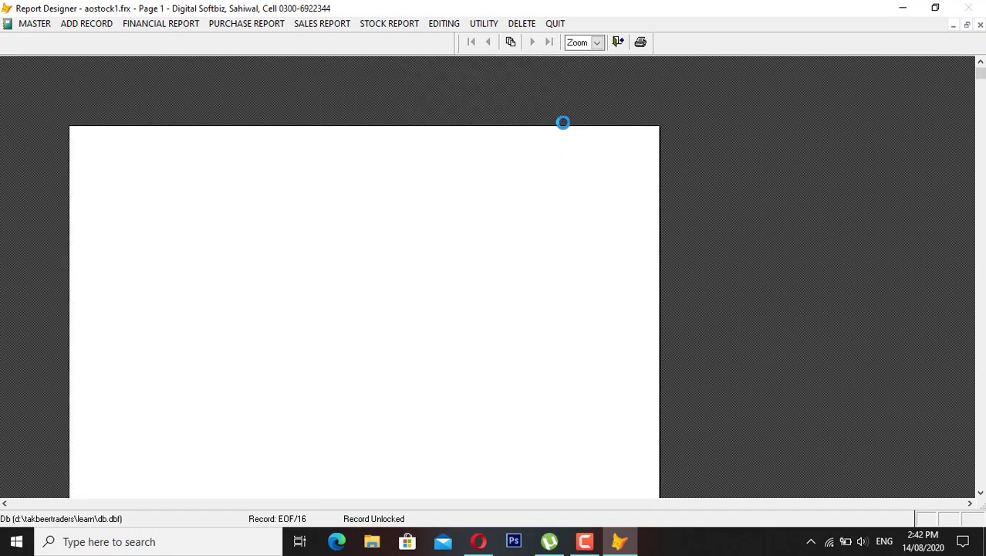
left_click(498, 222)
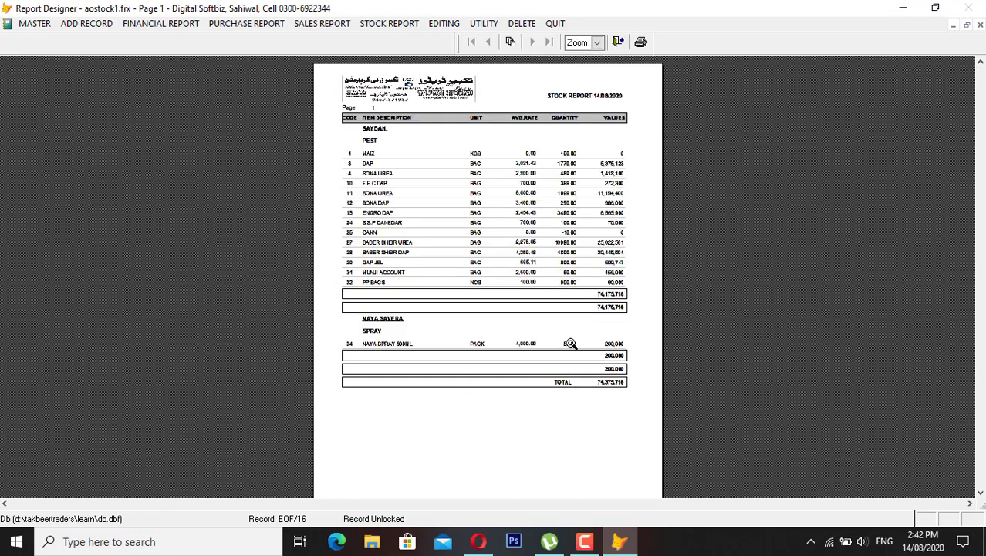
left_click(570, 343)
key("Escape")
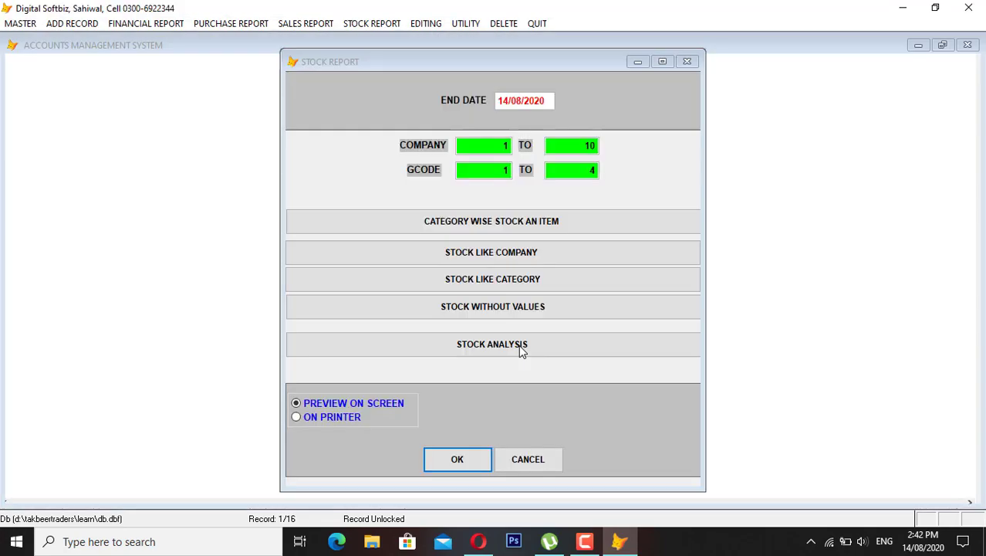
key("Escape")
Look up the supplier by name, preview their ledger from 01/01/2010 to 14/08/2020, and close it
left_click(146, 24)
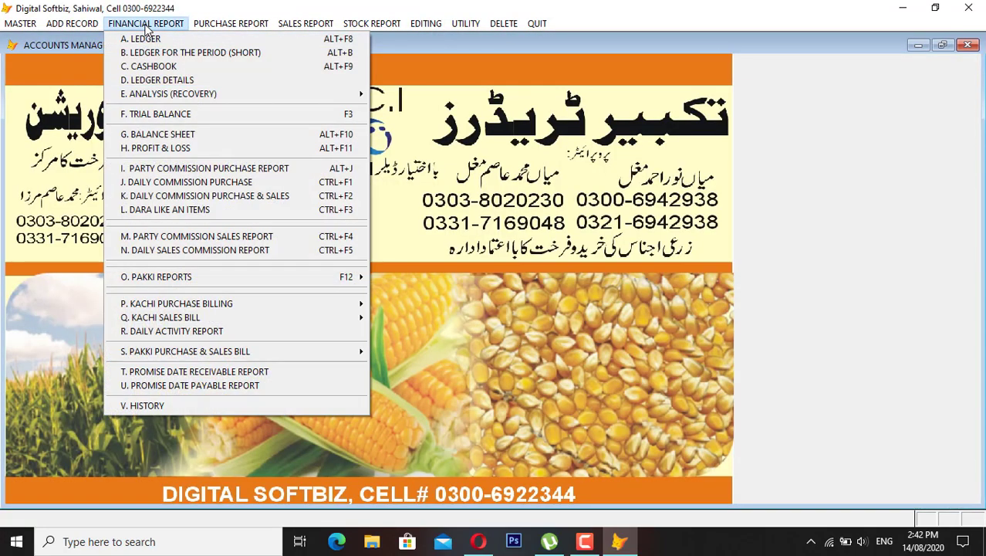
left_click(149, 39)
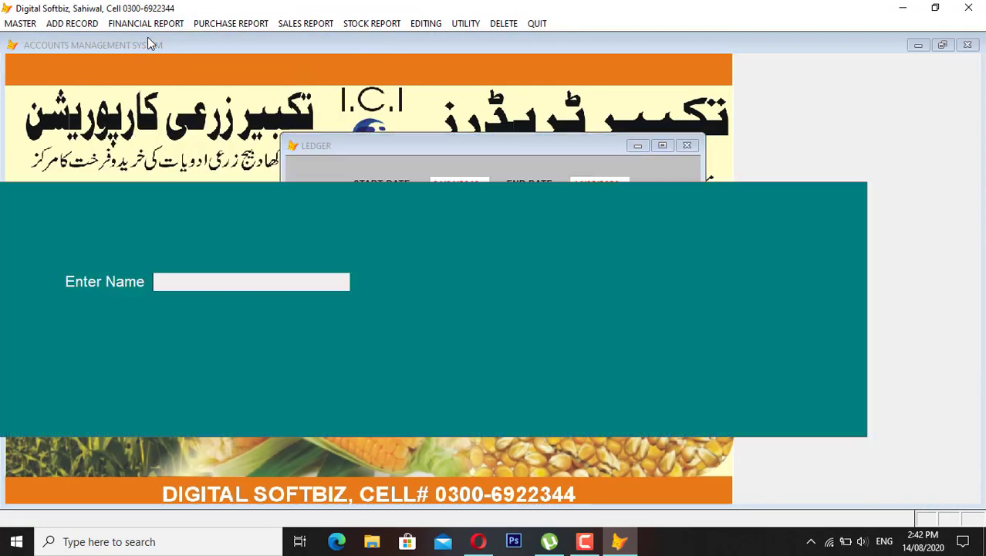
type("ALI")
key("Return")
key("Return")
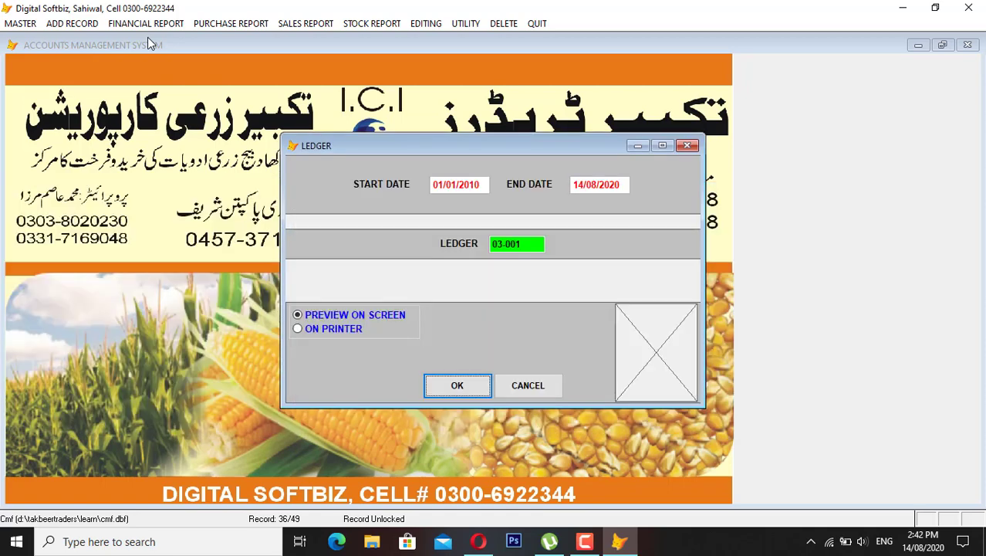
key("Return")
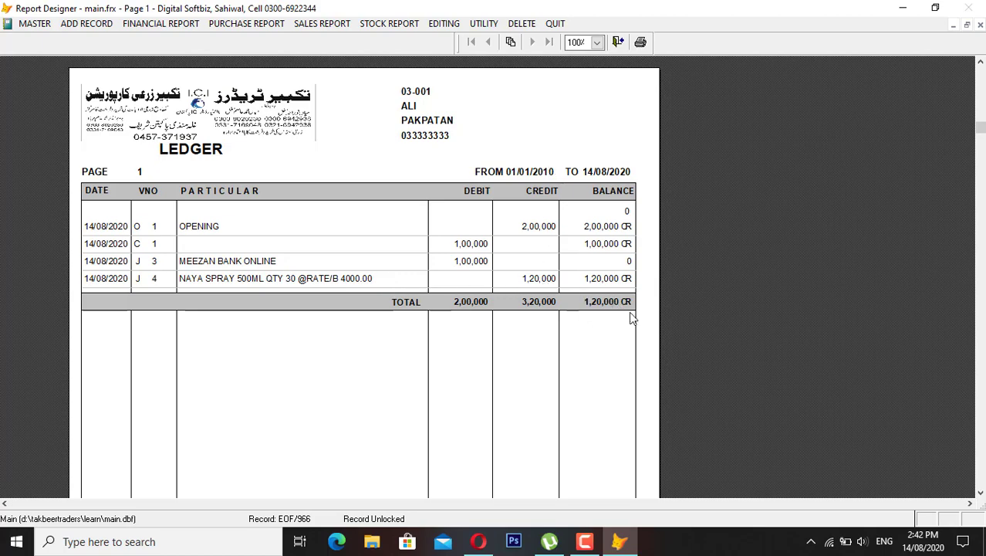
key("Escape")
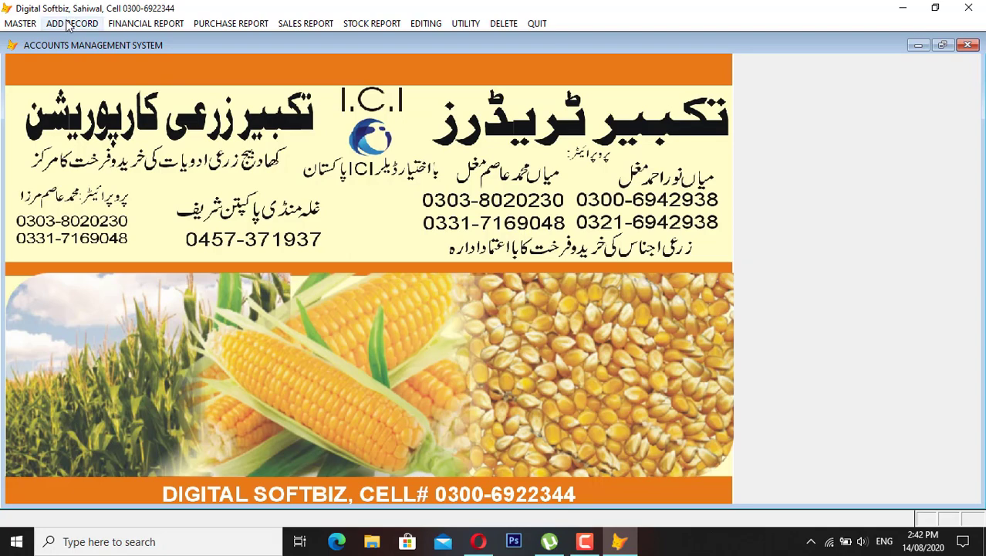
Start a sales invoice dated 14/08/2020 and find the customer's account by searching for the name
left_click(69, 26)
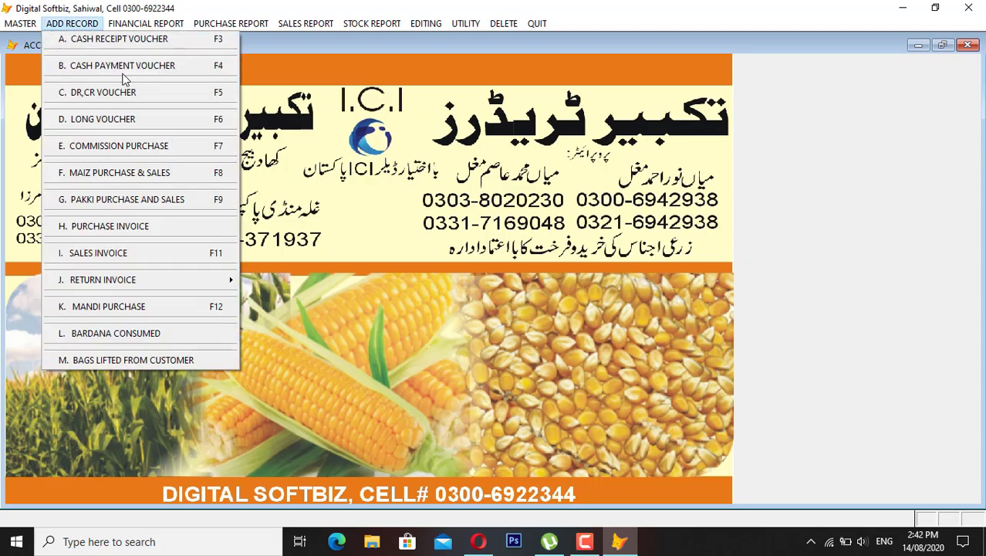
left_click(124, 253)
key("Return")
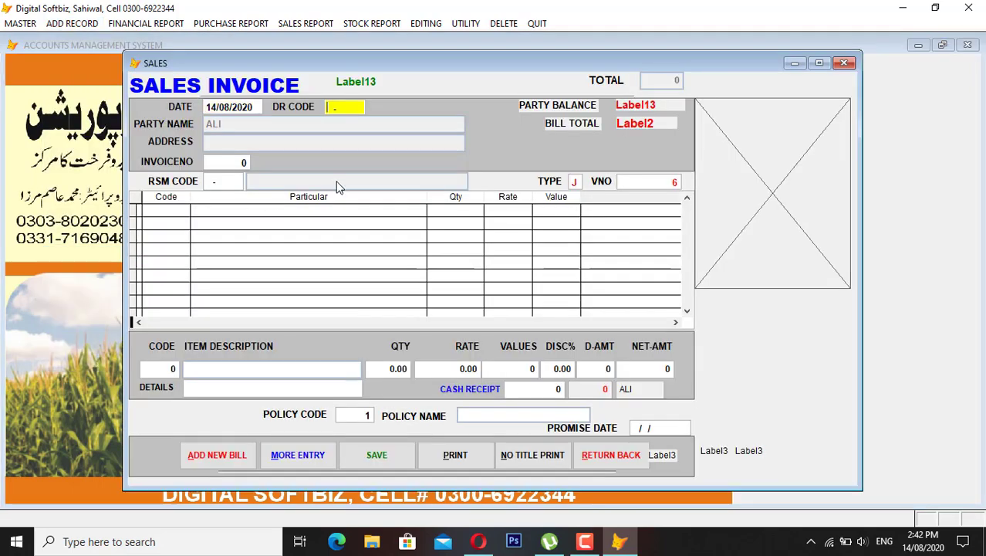
key("Return")
type("US")
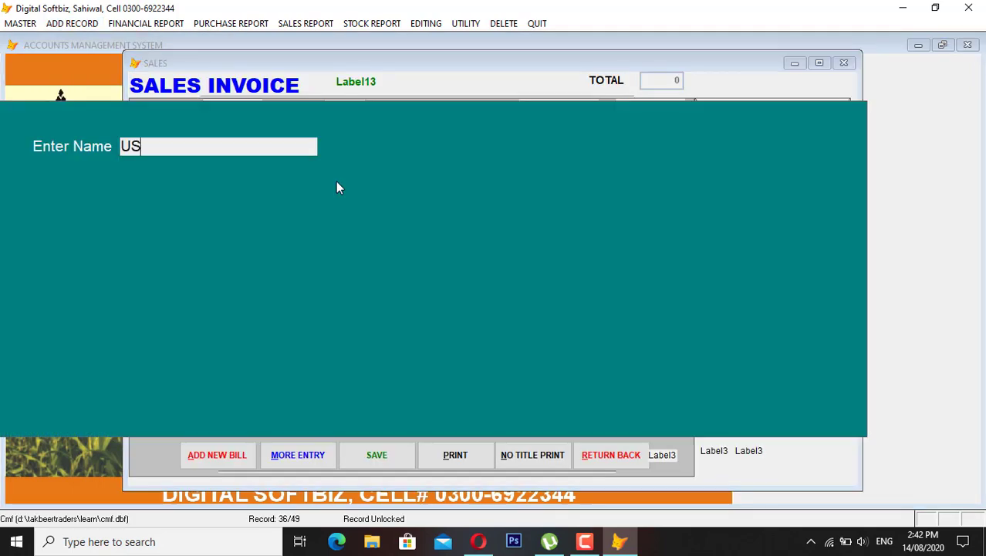
key("Return")
key("Return")
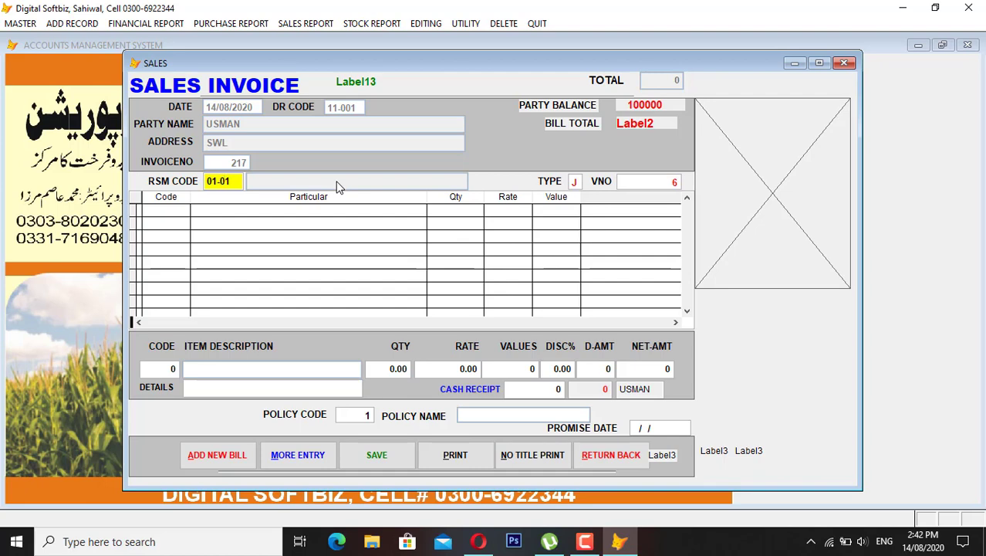
Accept RSM code 01-01 (DIRECT SALES) and type J, and search for "SPRA" to add NAYA SPRAY 500ML
key("Return")
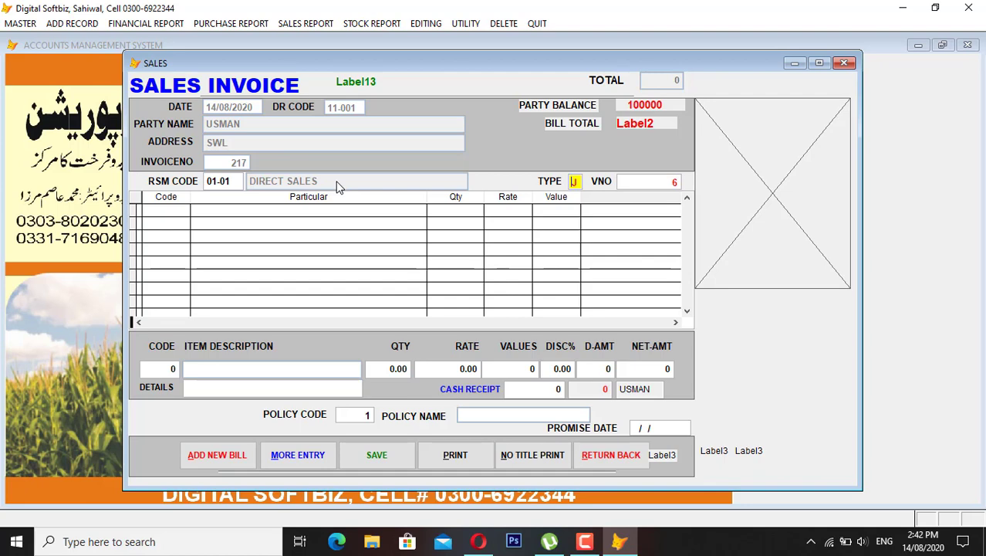
key("Return")
key("Return")
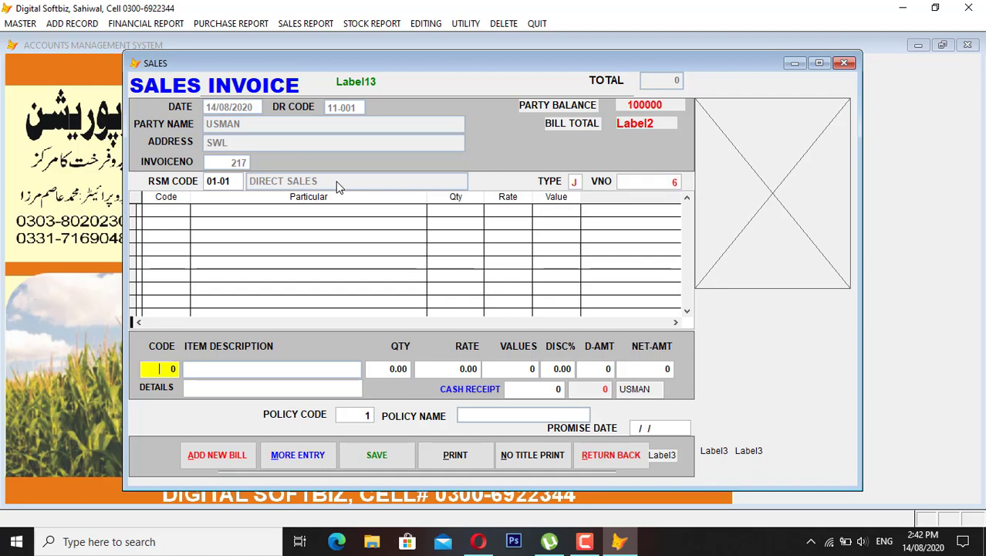
key("Return")
type("SPRA")
key("Return")
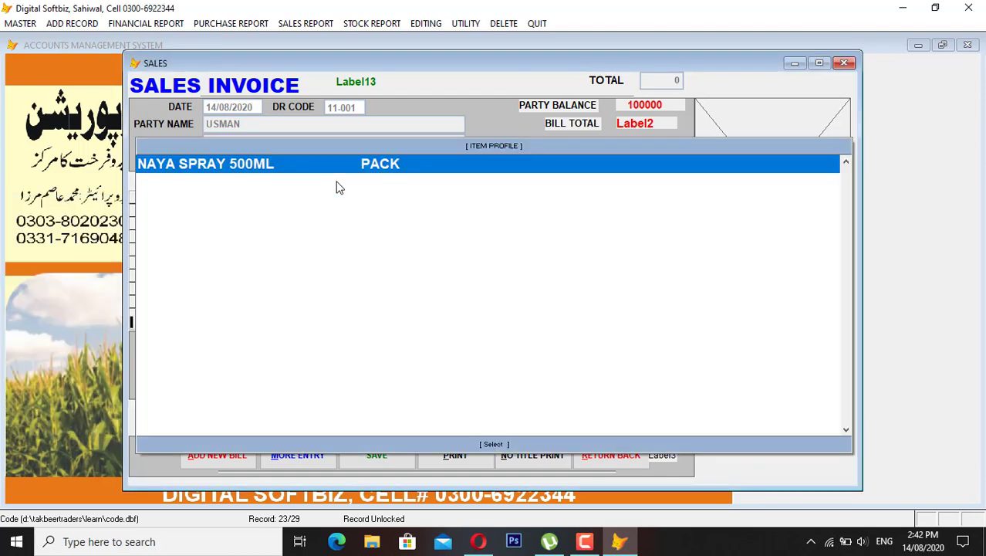
key("Return")
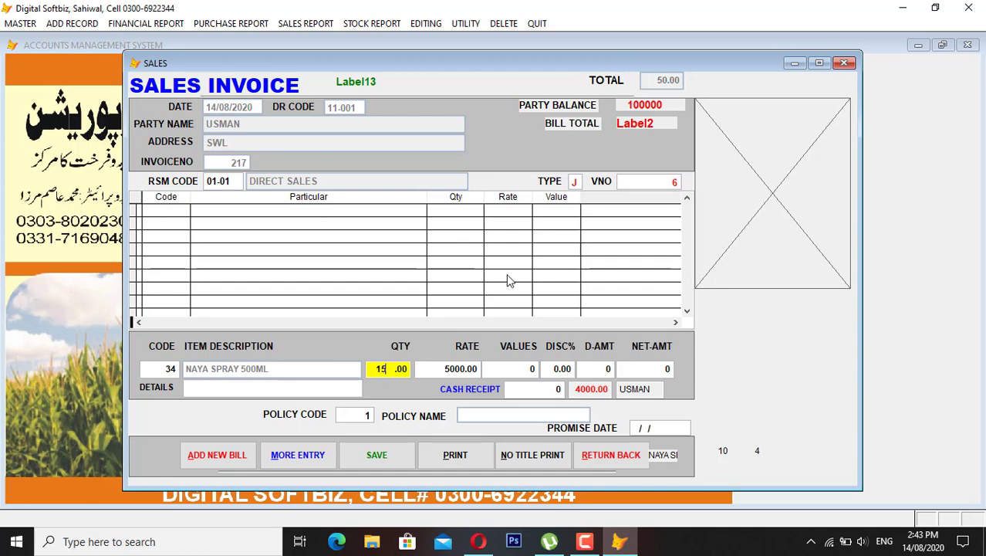
Enter a quantity of 15 for the sales item, keeping the rate of 5000 and zero discount
key("Return")
key("Return")
key("Return")
key("Return")
key("Return")
key("Return")
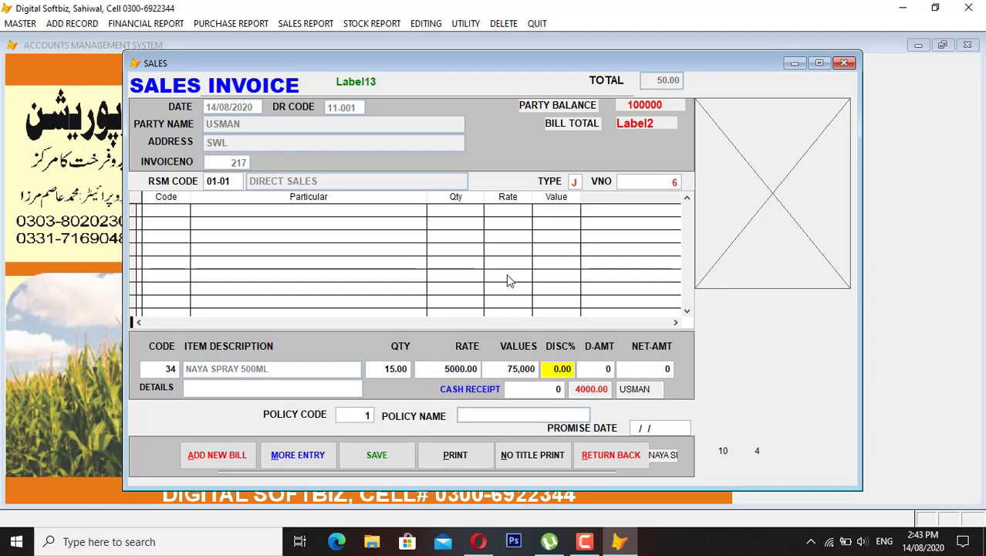
key("Return")
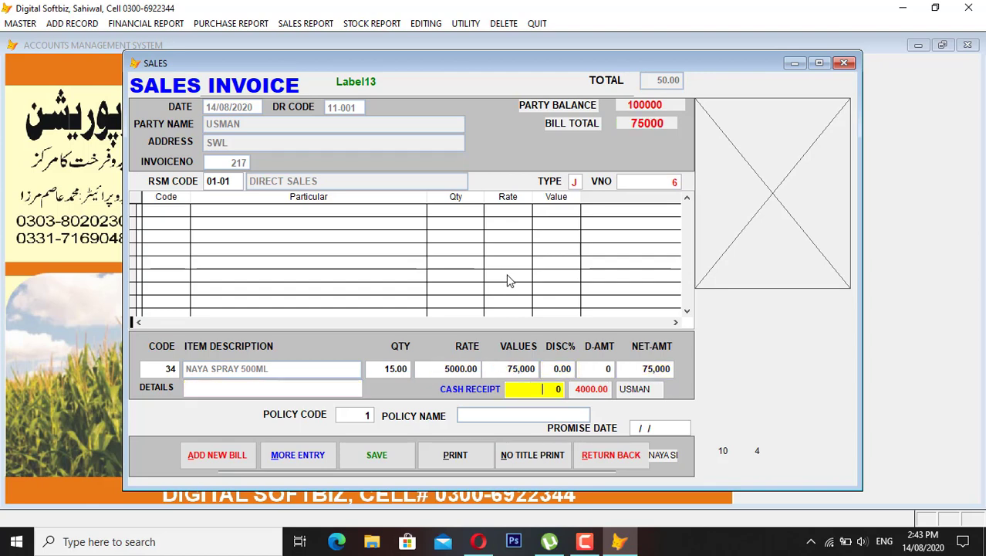
Record a cash receipt of 5,000, accept policy code 1 (GENERAL), and save the sales invoice
left_click(533, 394)
type("5,00")
type("0")
key("Return")
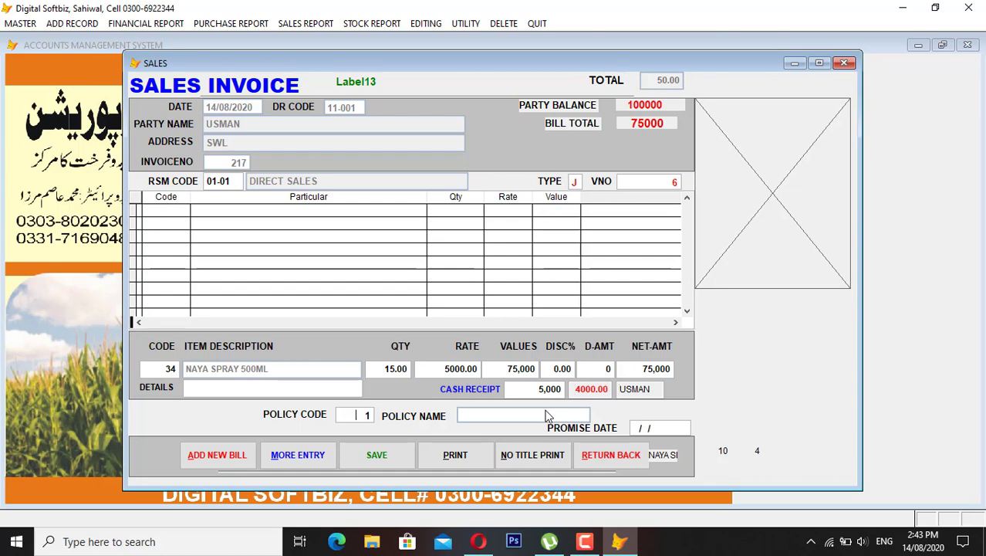
key("Return")
key("Return")
key("Return")
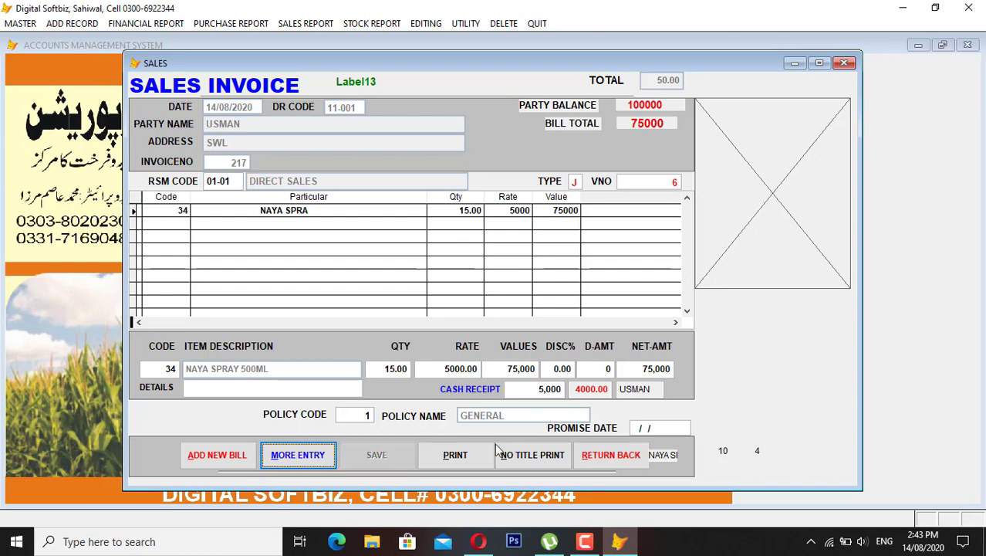
Preview the printed bill for the saved sales invoice, and close the preview and the invoice
left_click(478, 456)
key("Return")
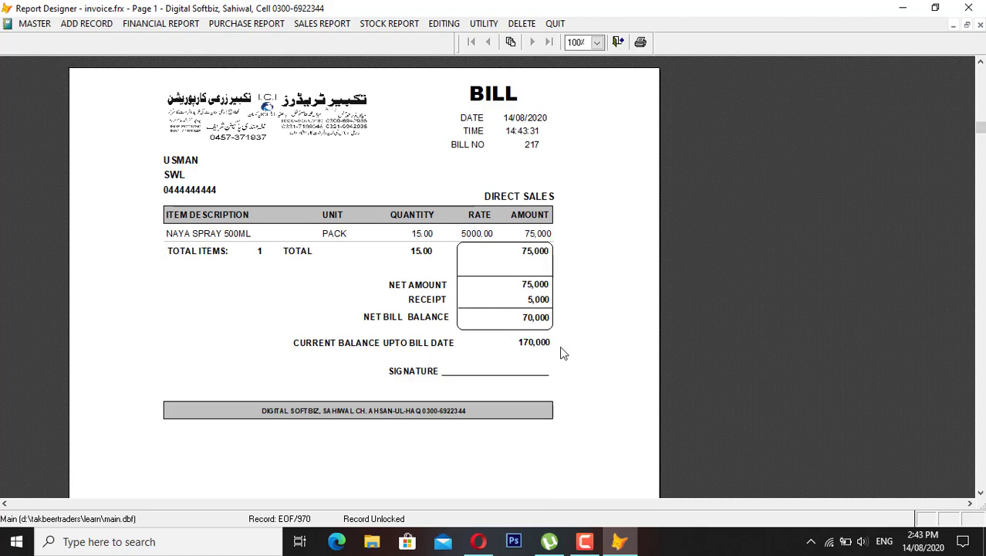
key("Escape")
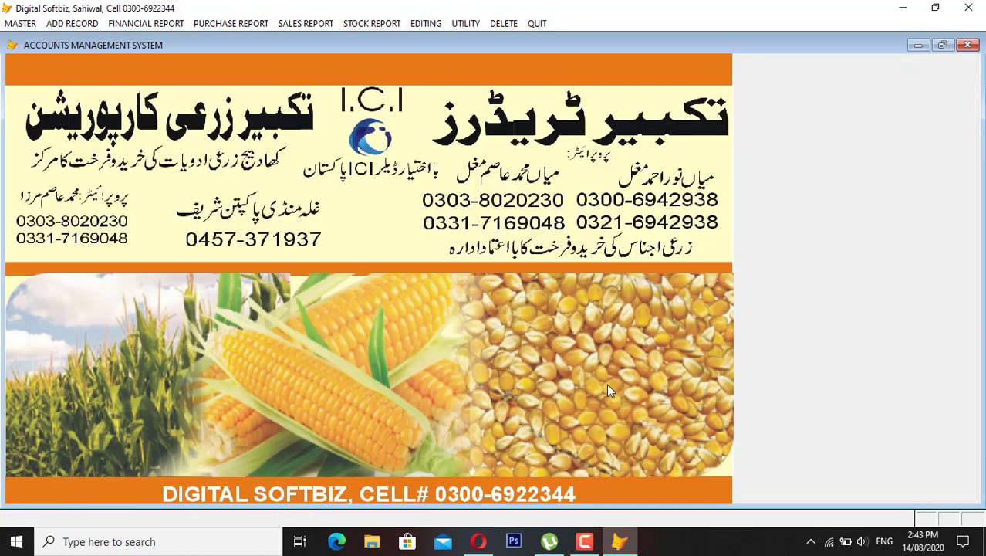
Preview the Stock in Hand report as of 14/08/2020 to check NAYA SPRAY 500ML after the sale, and close it
left_click(383, 25)
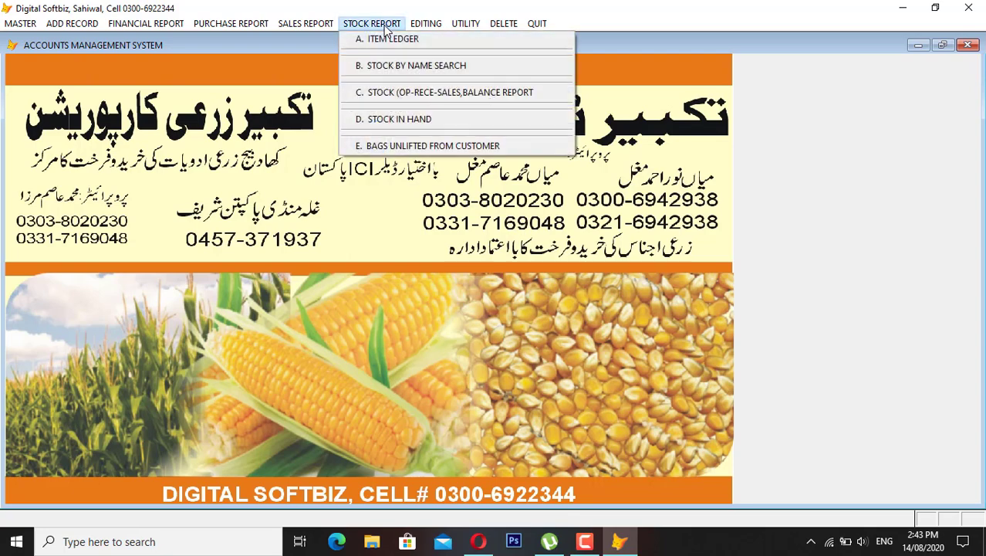
left_click(427, 121)
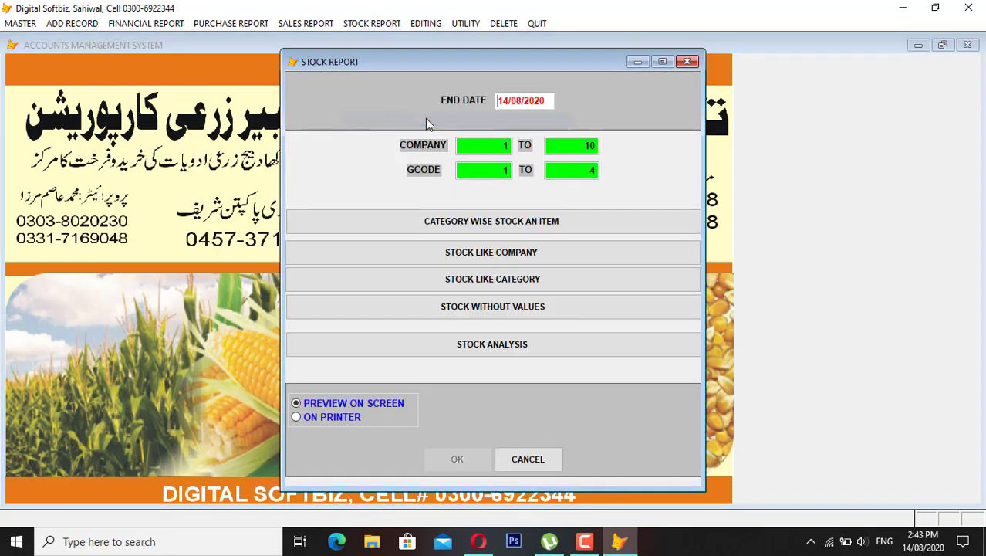
key("Return")
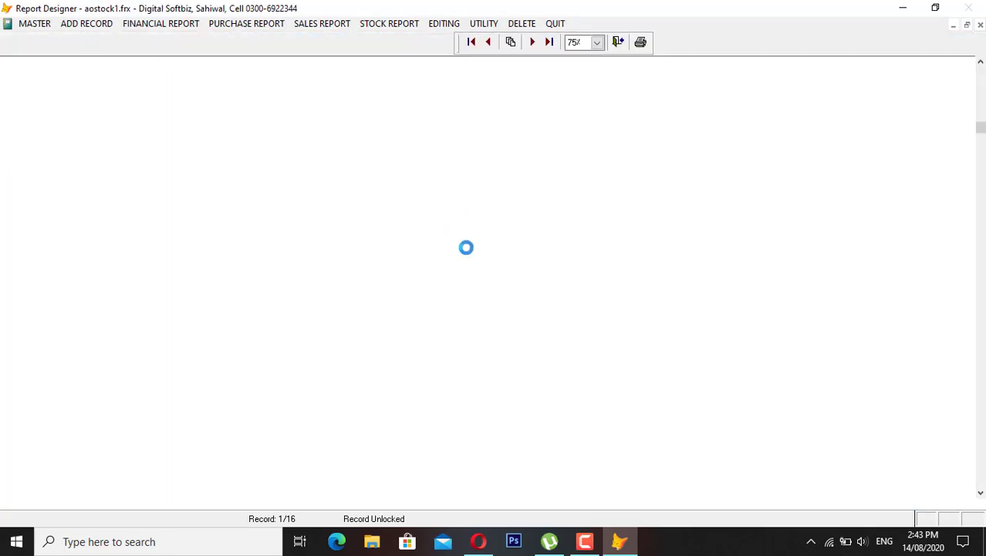
left_click(556, 378)
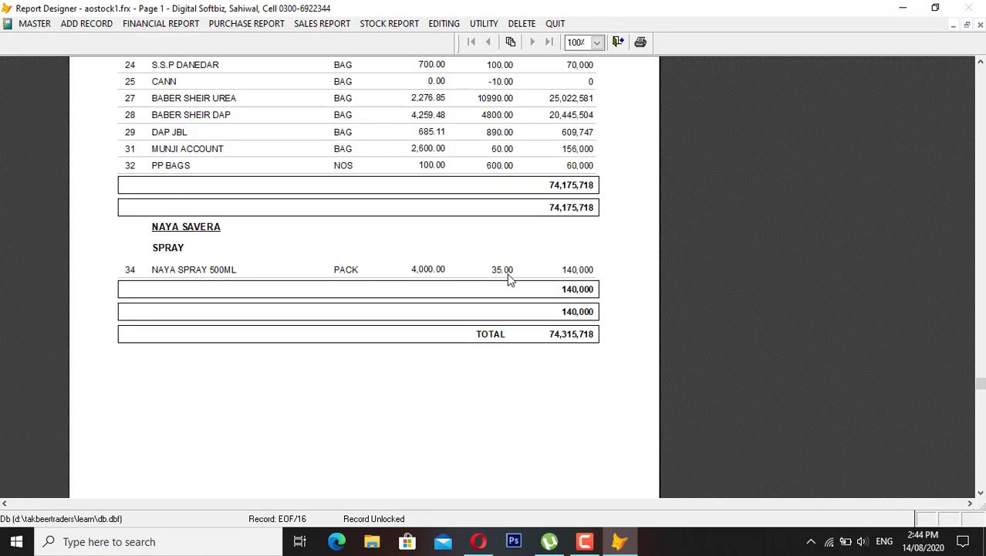
key("Escape")
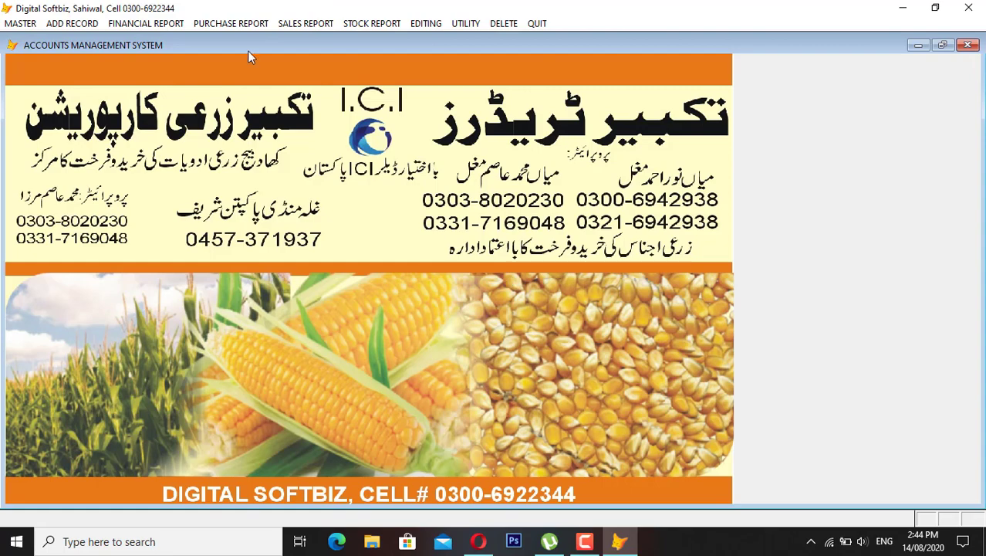
Look up the sales customer by name, preview their ledger from 01/01/2010 to 14/08/2020, and close it
left_click(130, 23)
left_click(148, 35)
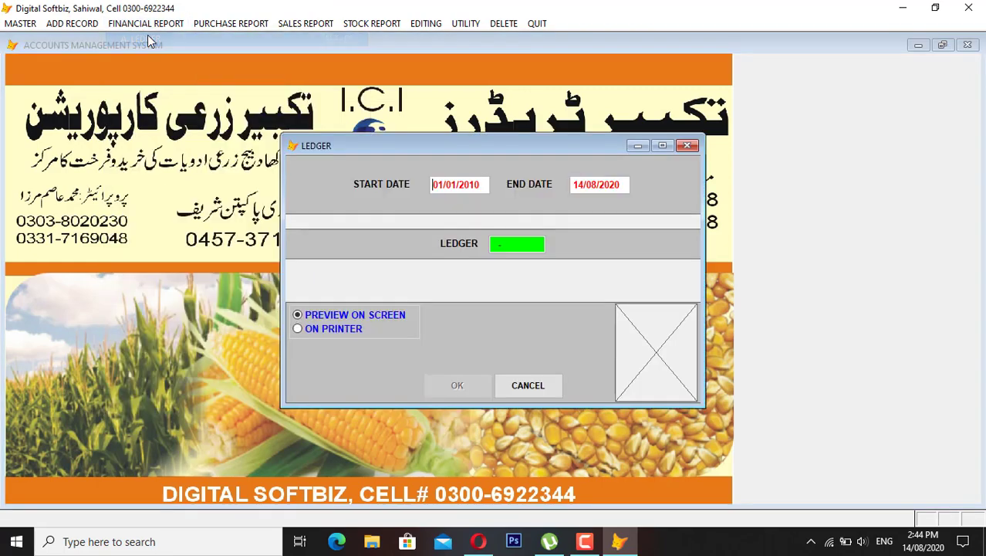
key("Return")
key("Return")
type("US")
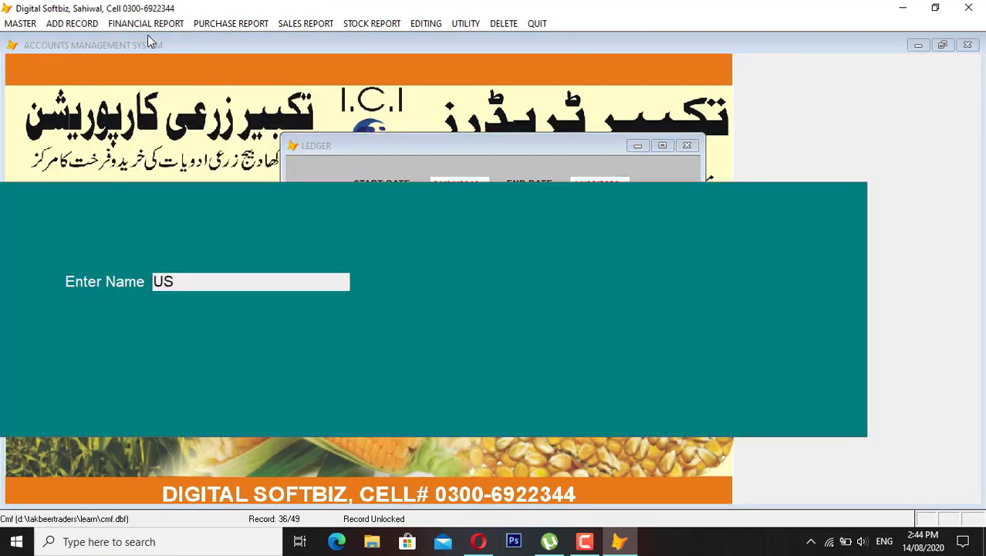
key("Return")
key("Return")
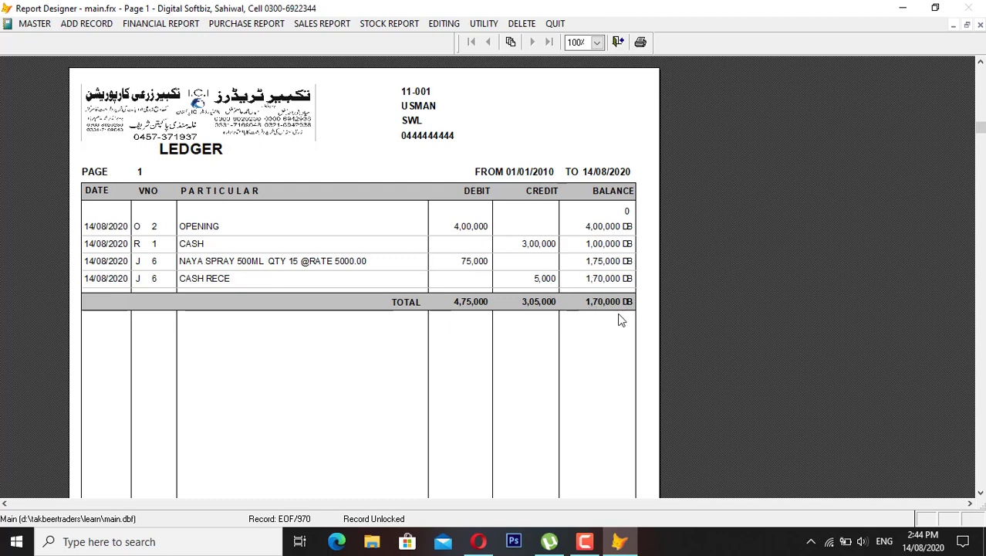
key("Escape")
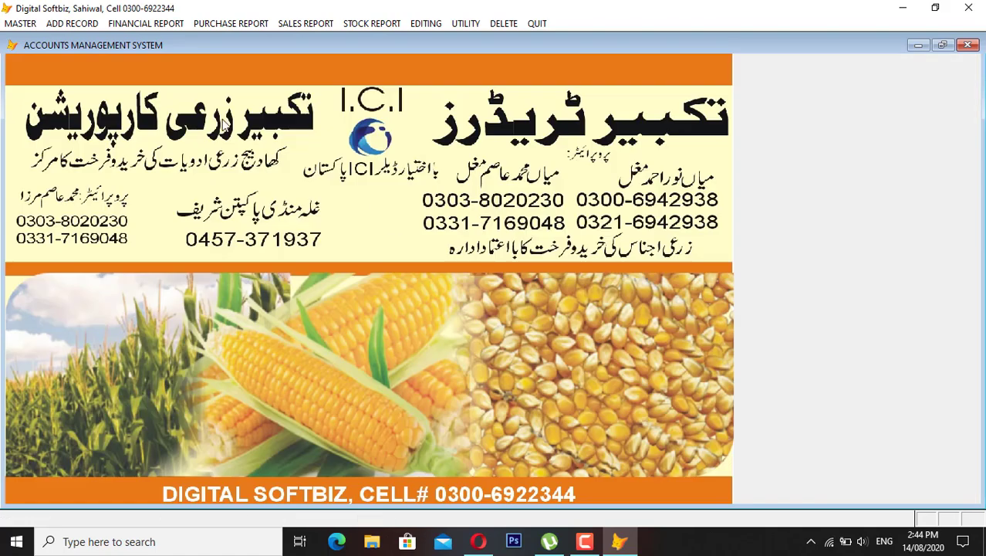
Preview the Cashbook for 14 August 2020 to check the day's cash entries, and close it
left_click(145, 23)
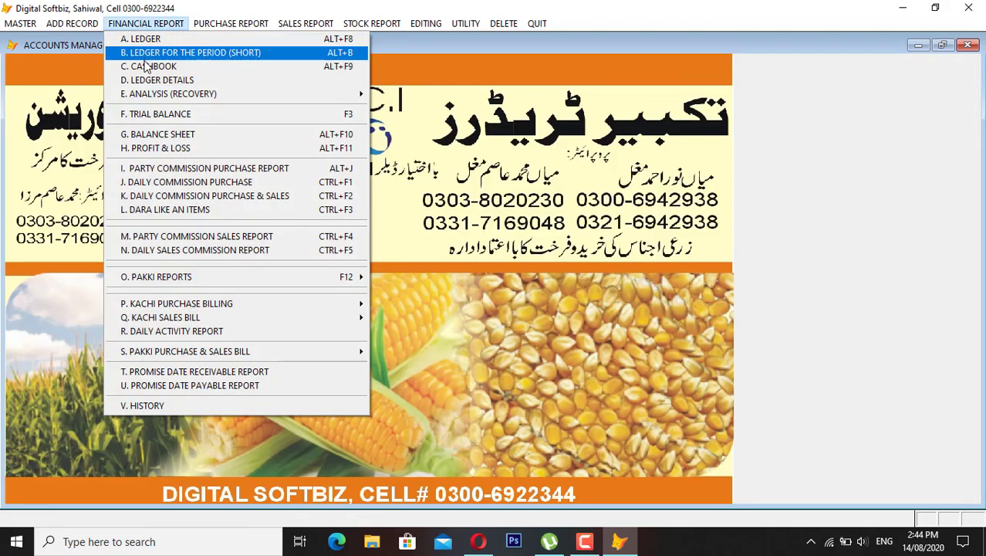
left_click(147, 66)
key("Return")
key("n")
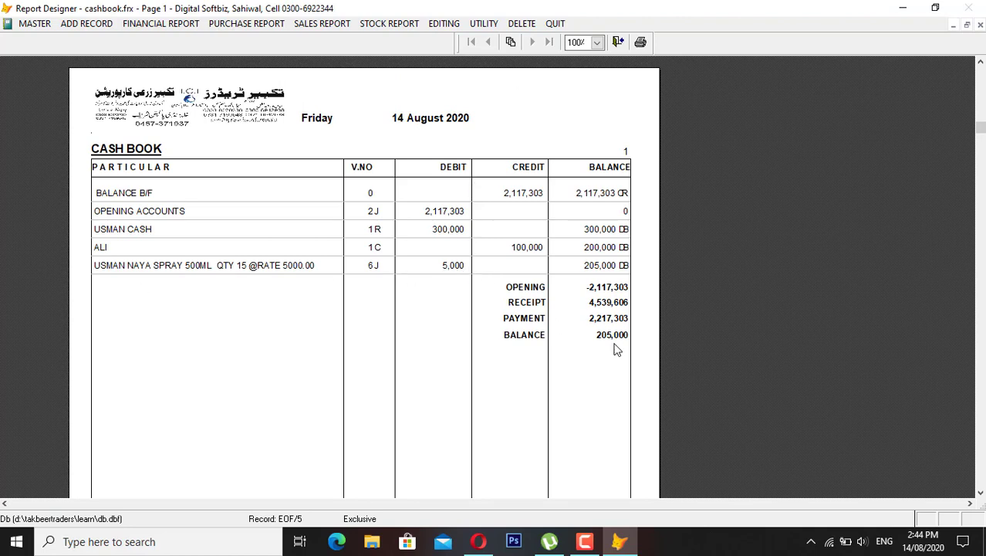
key("Escape")
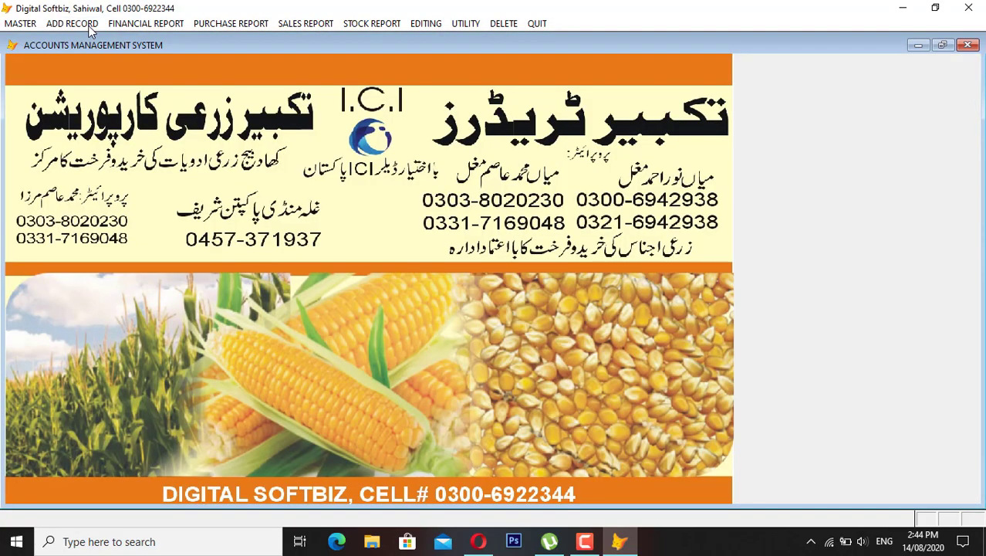
Preview the Daily Purchase Report from 14/08/2020 to 14/08/2020 for companies 1 to 10 and group codes 1 to 4, and close it
left_click(74, 23)
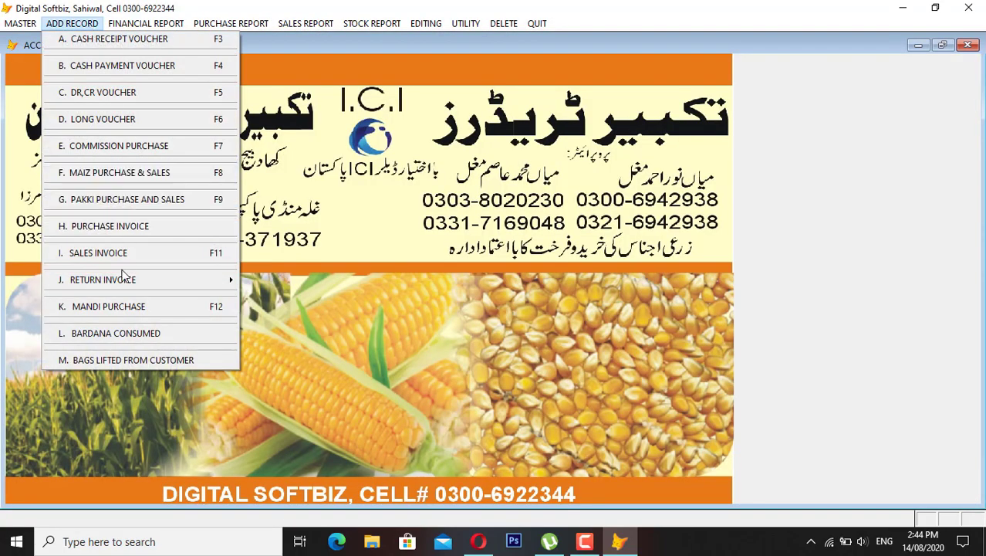
mouse_move(246, 28)
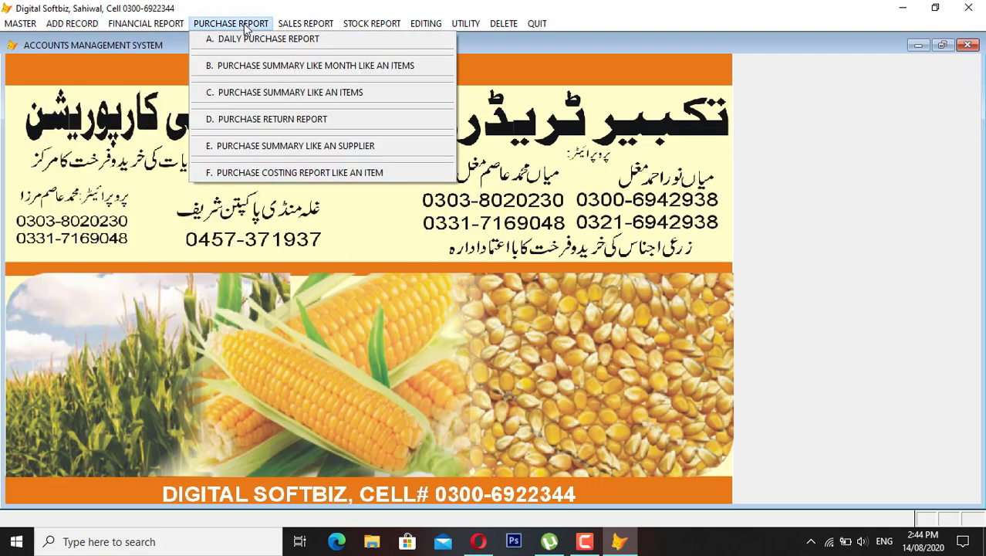
mouse_move(304, 28)
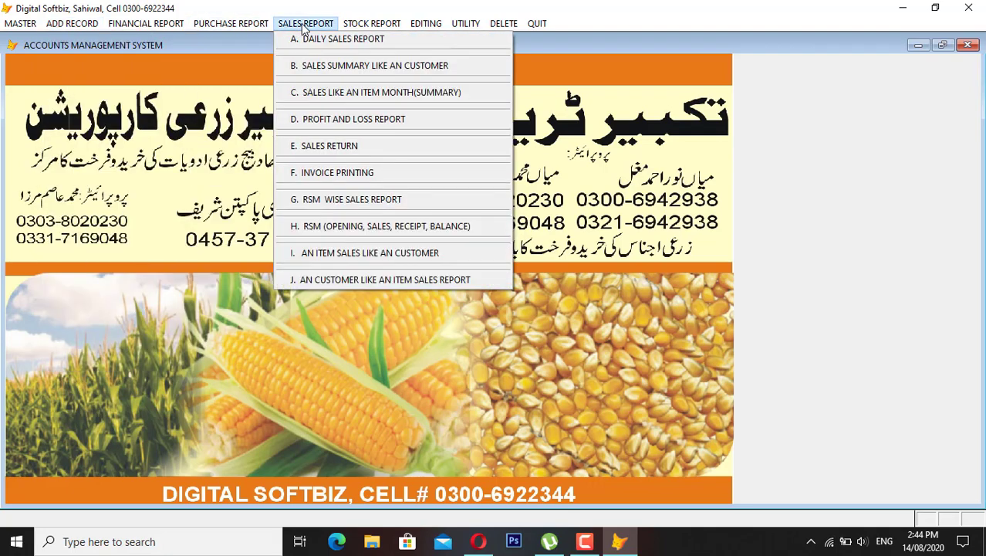
left_click(251, 38)
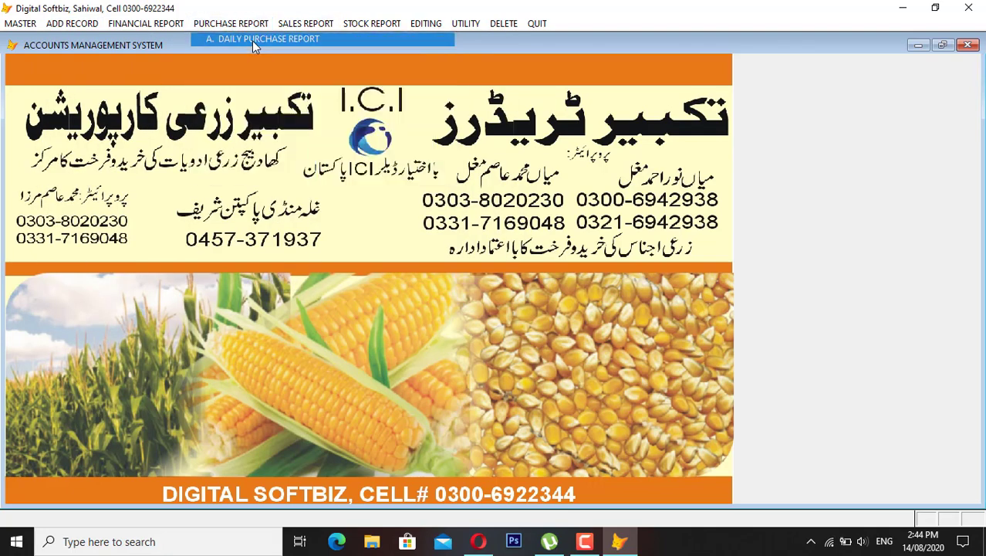
type("14/")
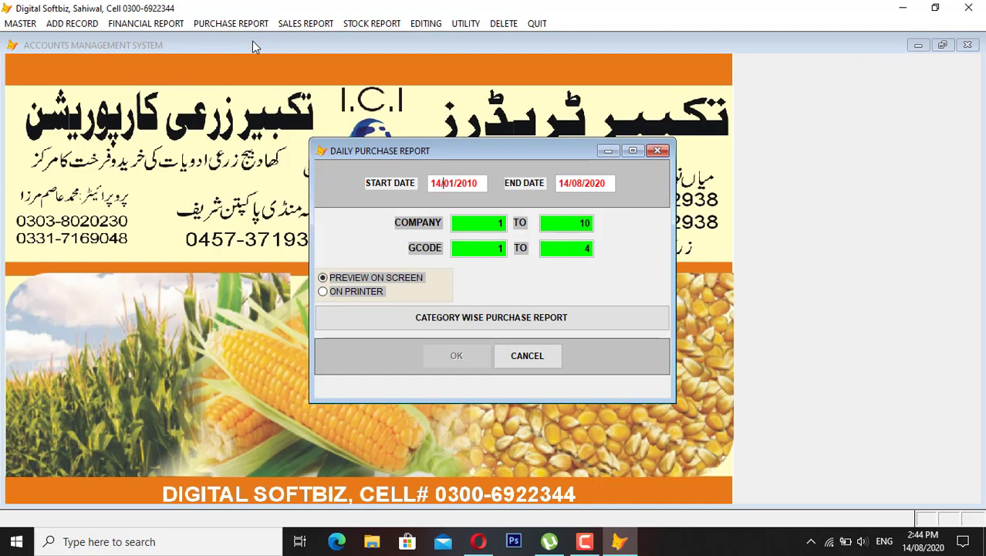
type("08/202")
key("Return")
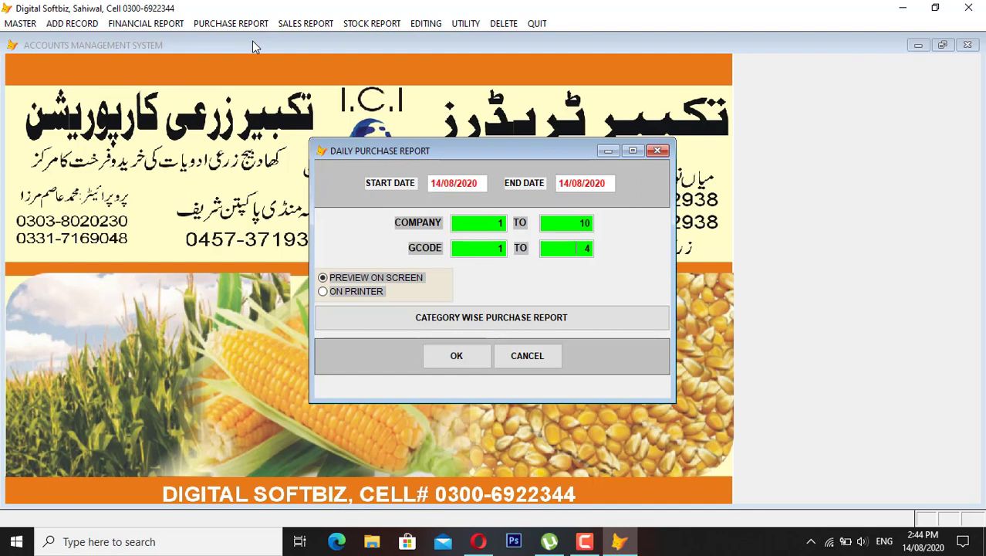
key("Return")
key("Return")
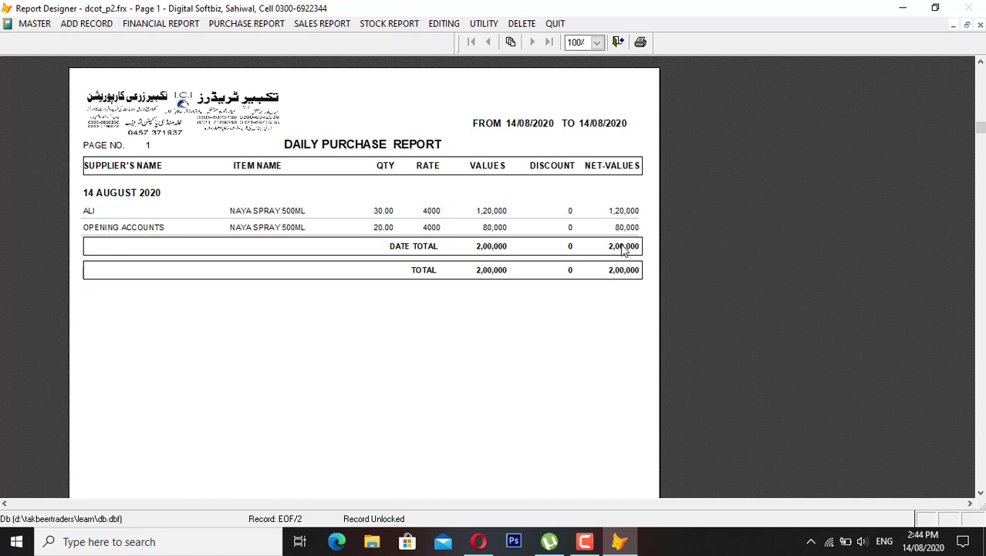
key("Escape")
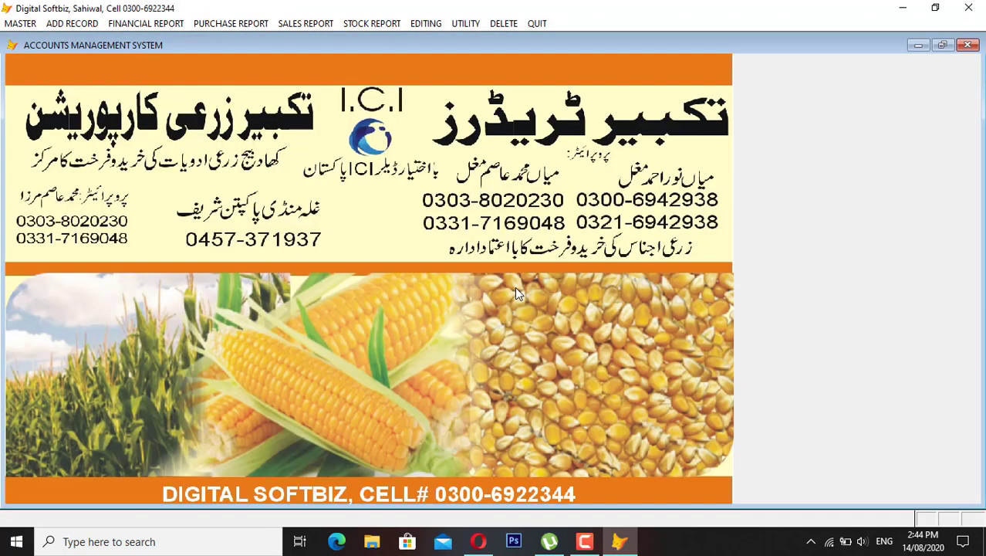
Preview the Daily Sales Report from 14/08/2020 to 14/08/2020 to check the day's sales, and close it
left_click(307, 23)
mouse_move(231, 23)
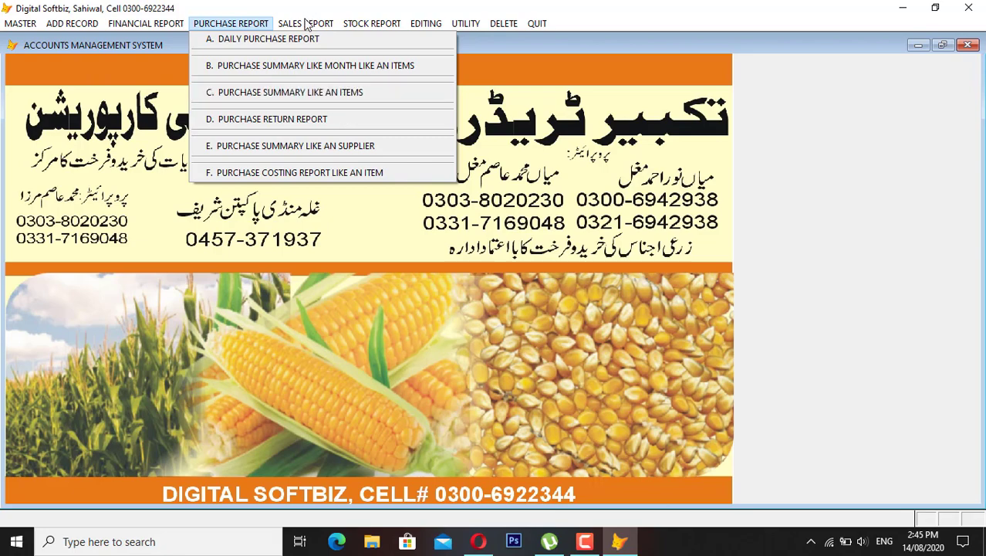
mouse_move(307, 28)
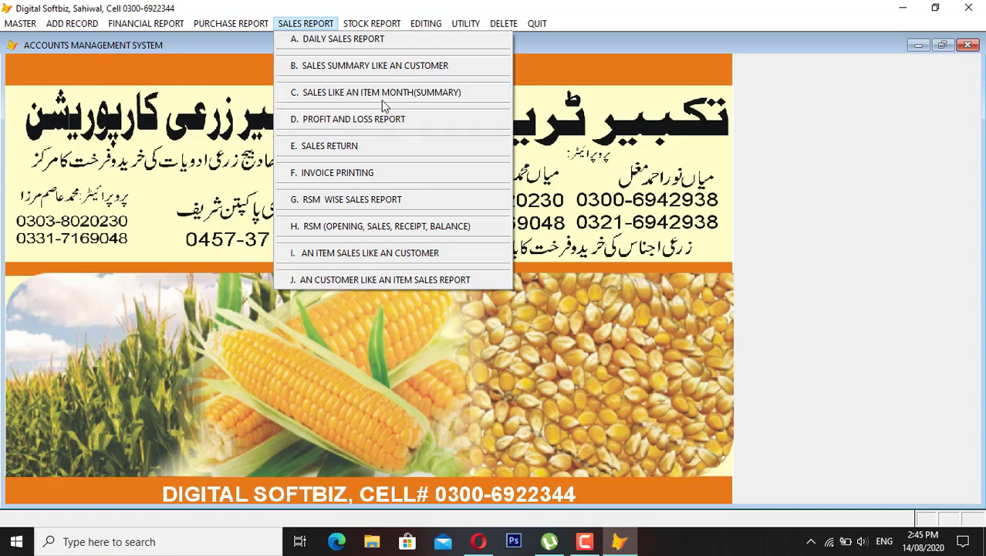
left_click(365, 43)
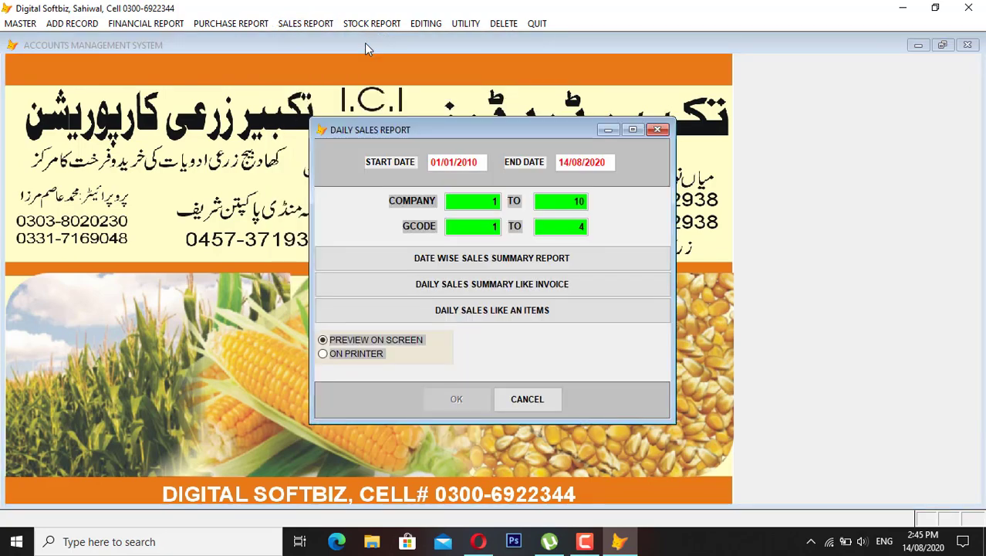
type("14/08/2020")
key("Return")
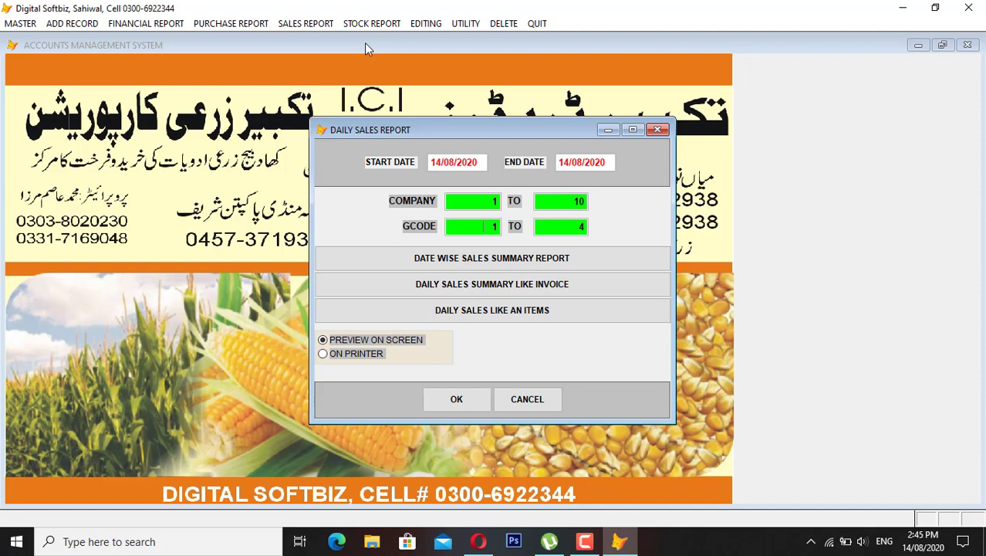
key("Return")
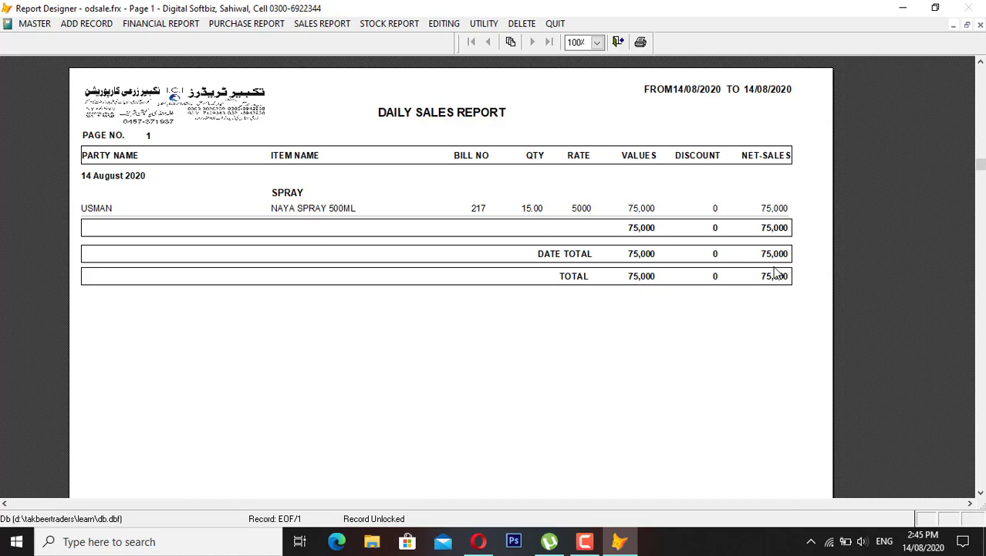
key("Escape")
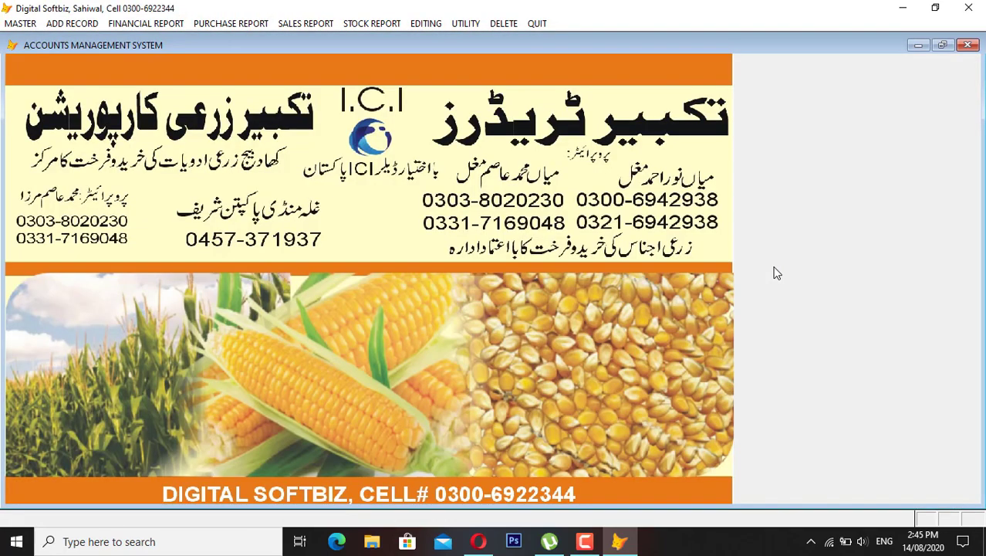
left_click(301, 23)
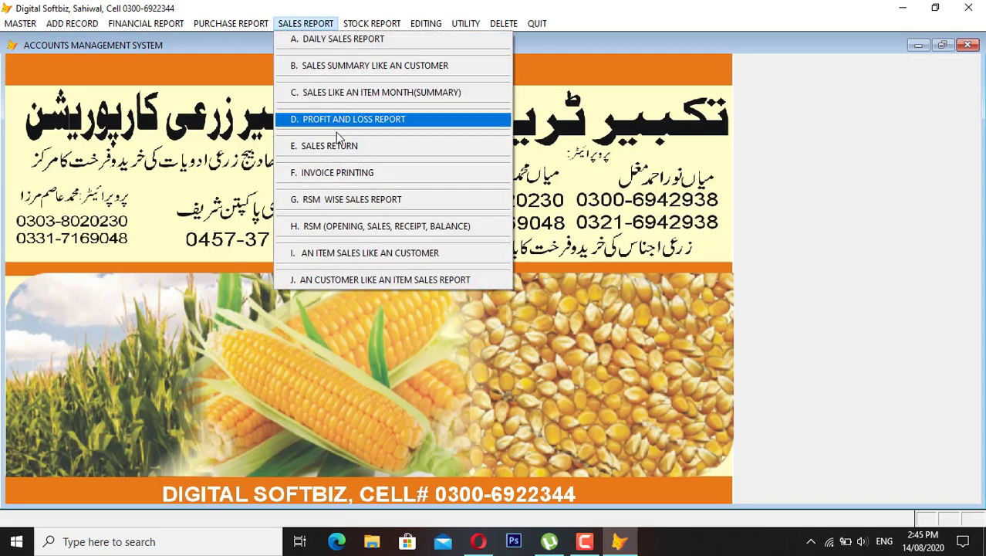
left_click(241, 25)
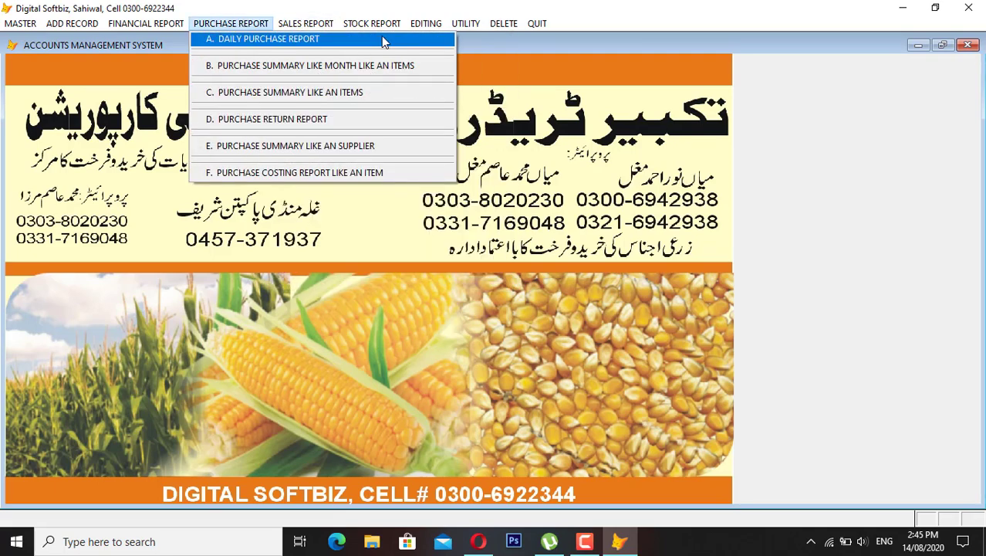
mouse_move(381, 28)
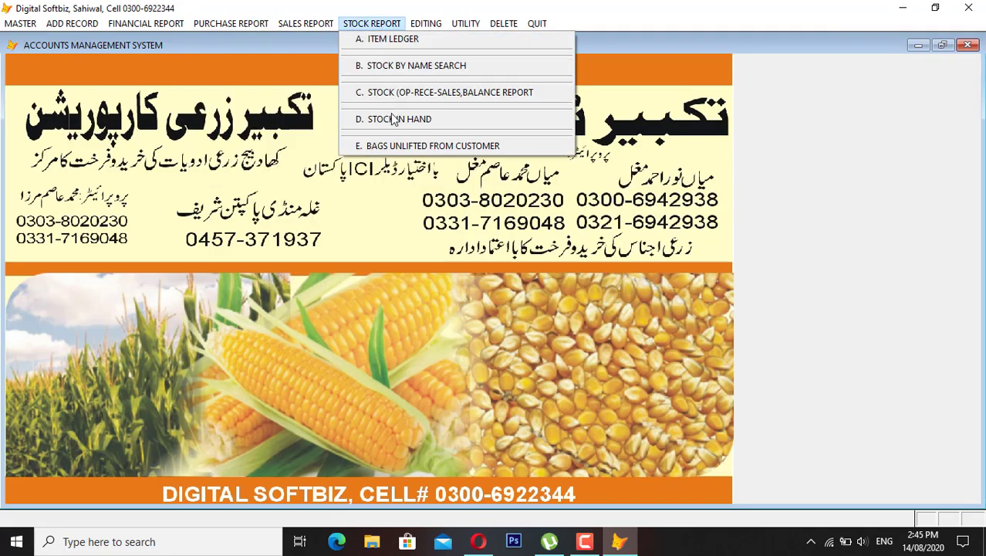
mouse_move(72, 23)
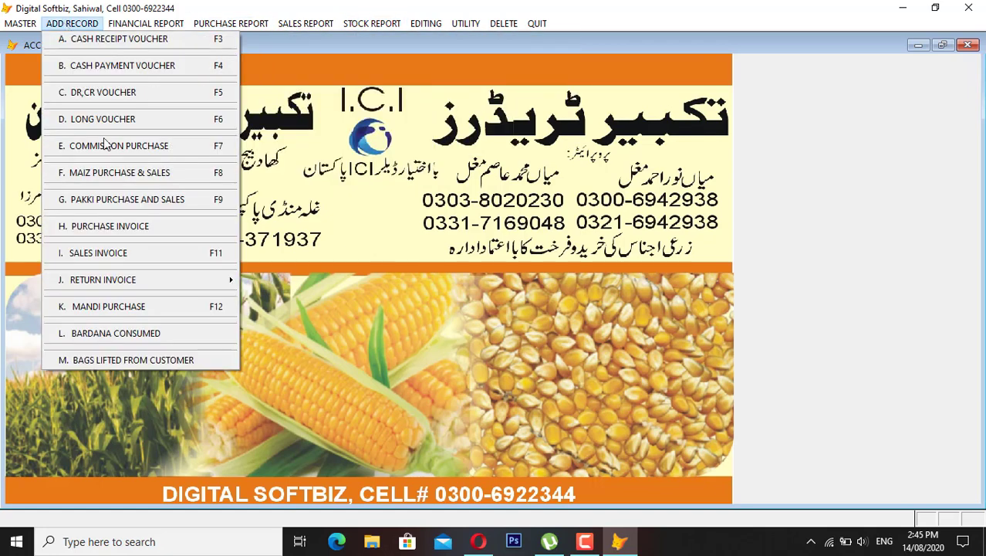
left_click(109, 225)
View the list of master account groups to examine the existing payable group codes, and close the list
mouse_move(28, 22)
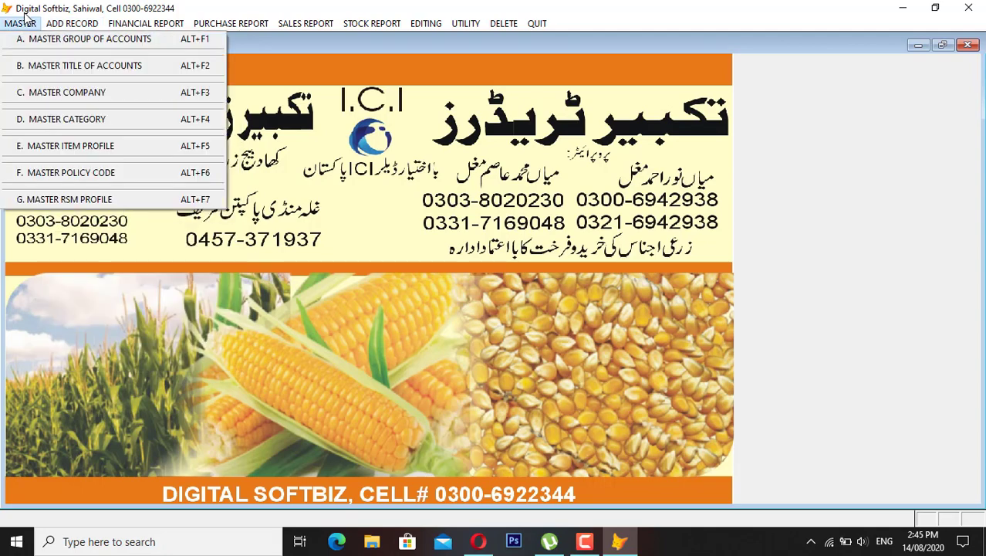
left_click(54, 47)
left_click(499, 368)
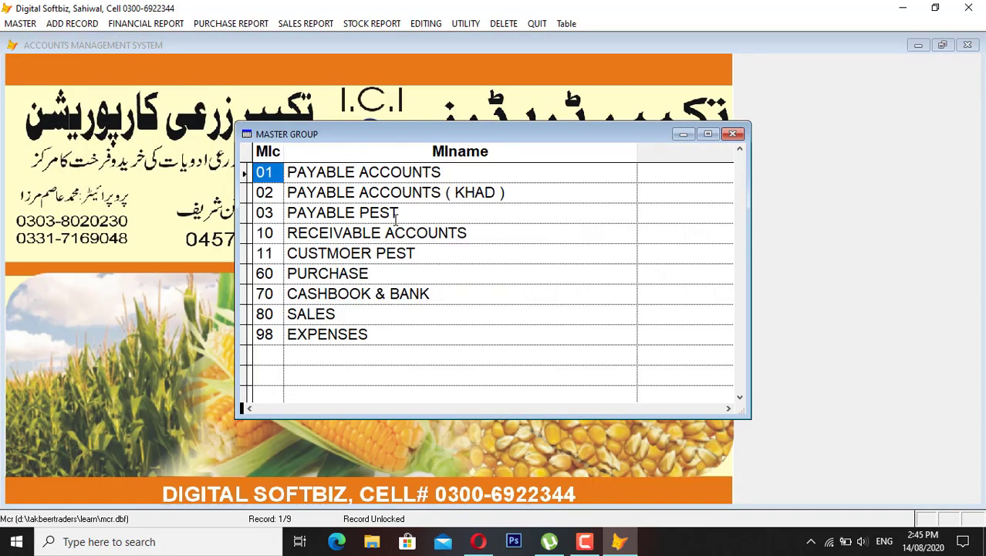
left_click(477, 194)
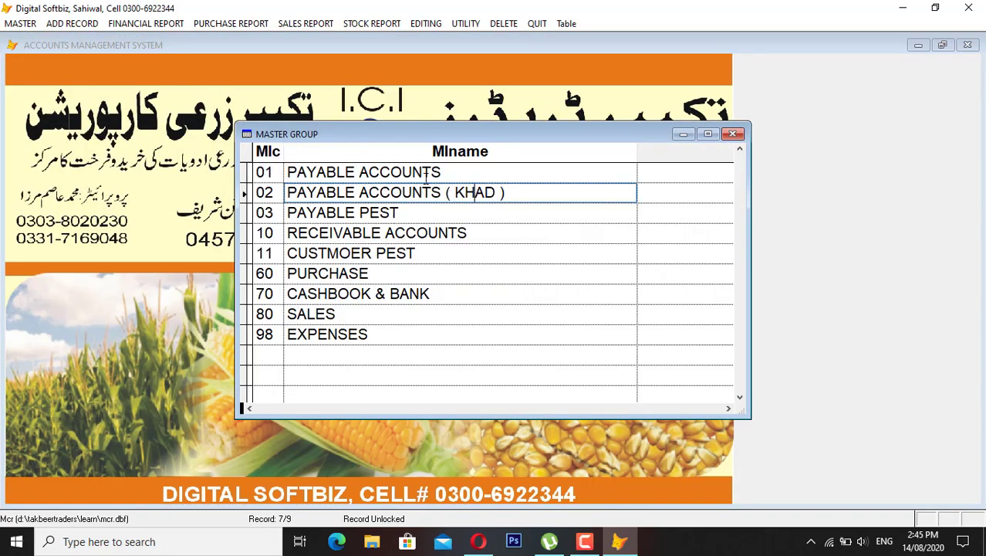
left_click(508, 193)
left_click(474, 169)
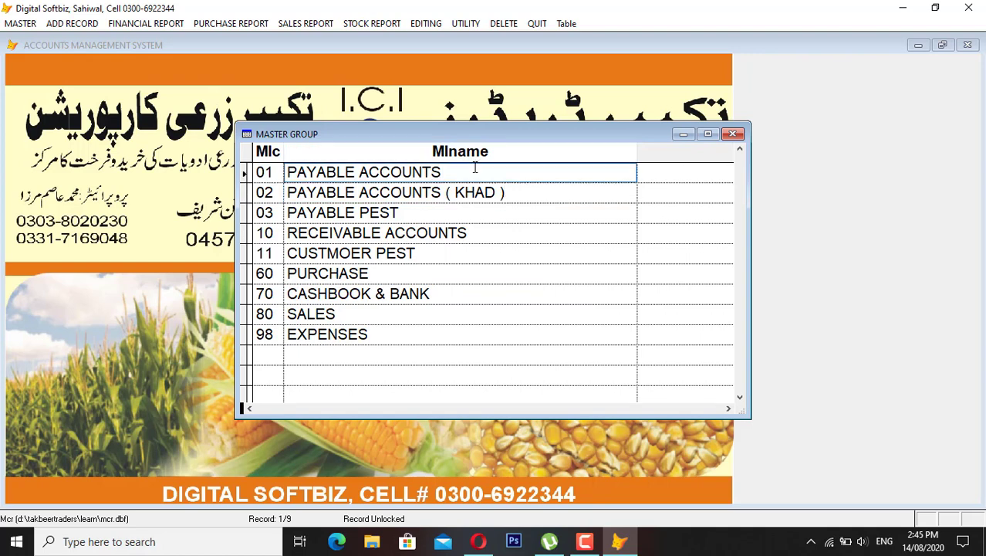
left_click(418, 213)
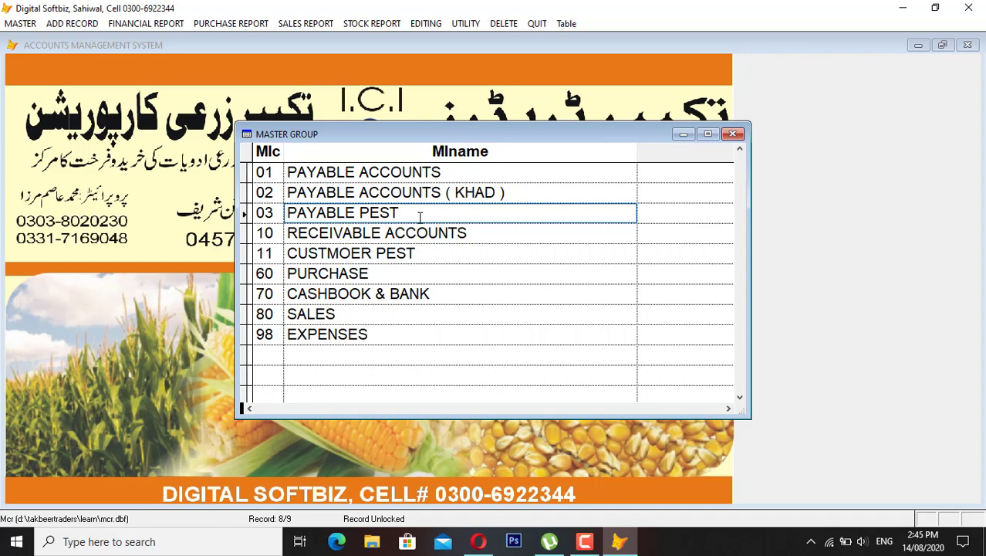
key("Escape")
Add a master account group with code 04 and title PAYBLE MANDI, save it, and close the group form
left_click(340, 369)
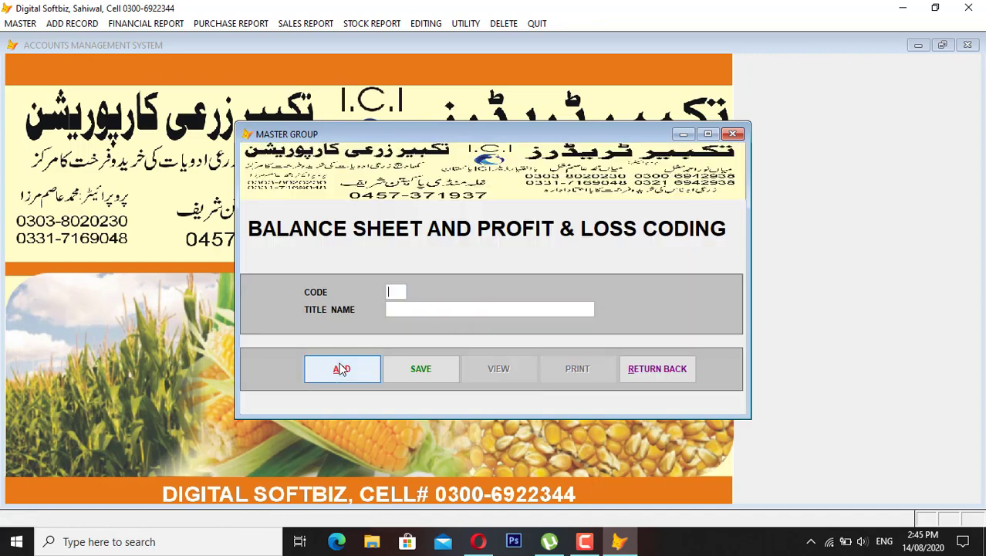
type("04")
key("Return")
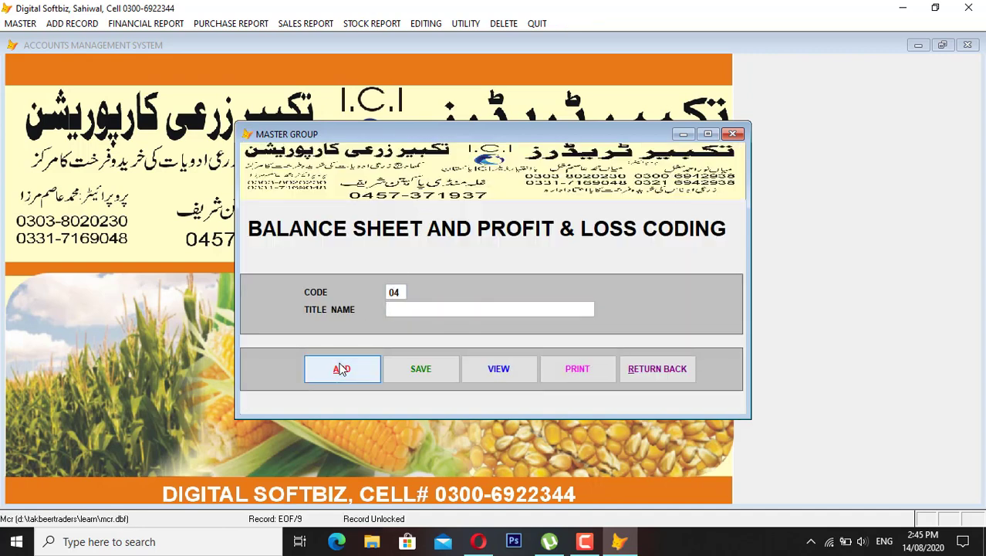
type("PAYBLE MANDI")
key("Return")
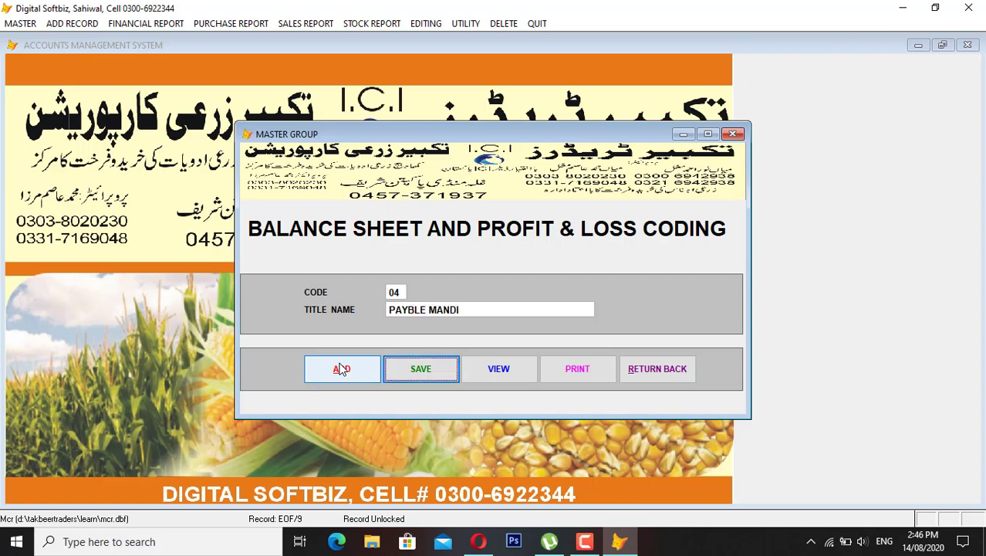
key("Return")
left_click(633, 374)
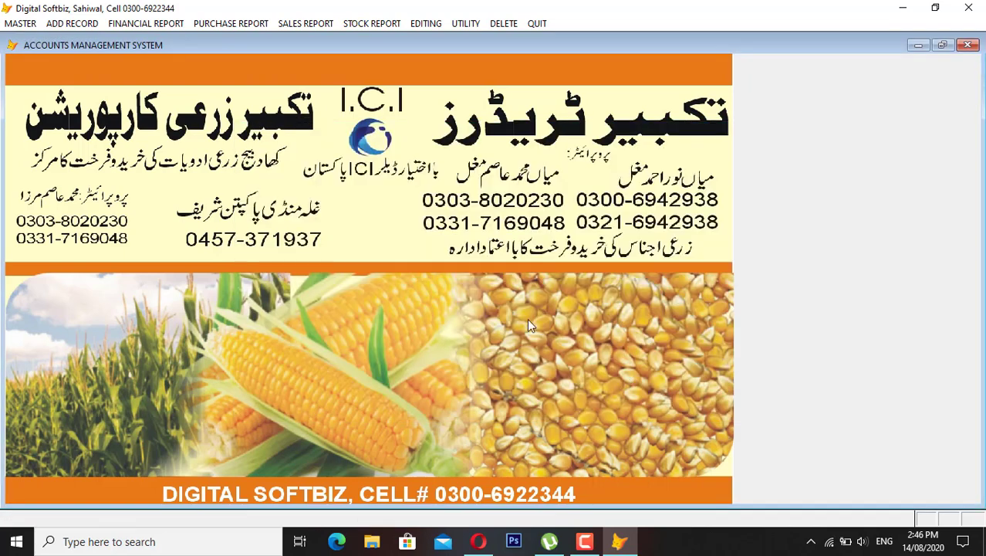
Add the first account title in group 04 with the supplier's name, contact details blank and zero opening balances, save it, and close the form
left_click(20, 24)
left_click(60, 66)
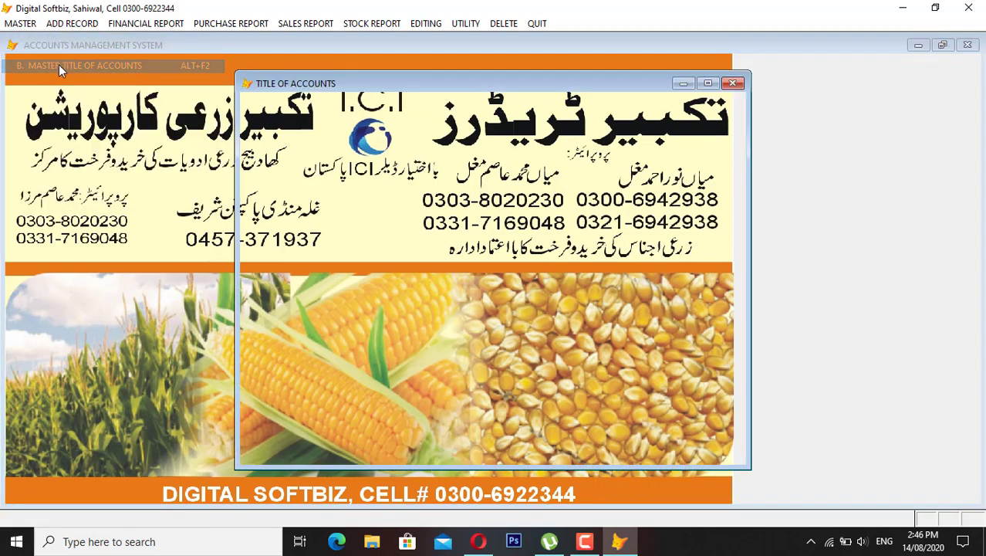
left_click(338, 441)
type("04")
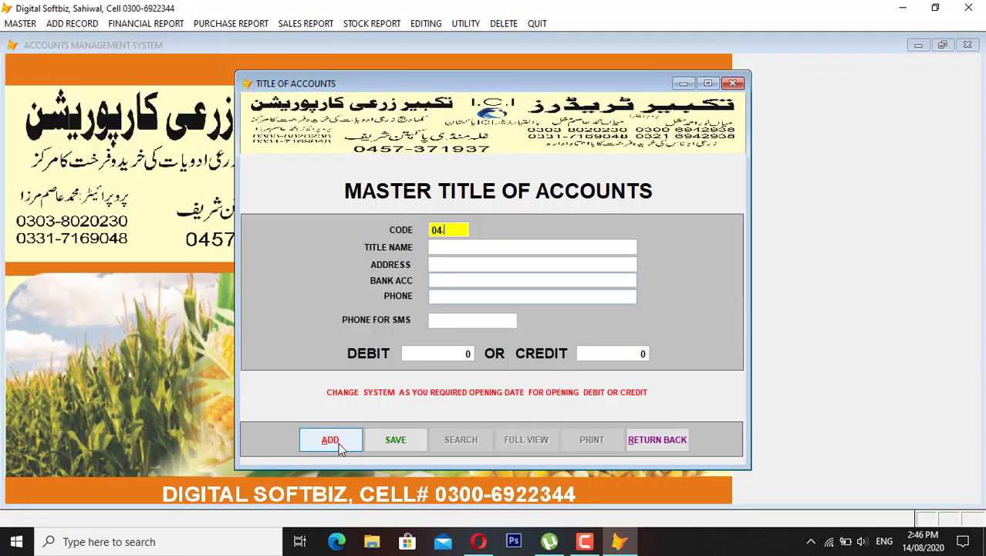
type("-001")
key("Return")
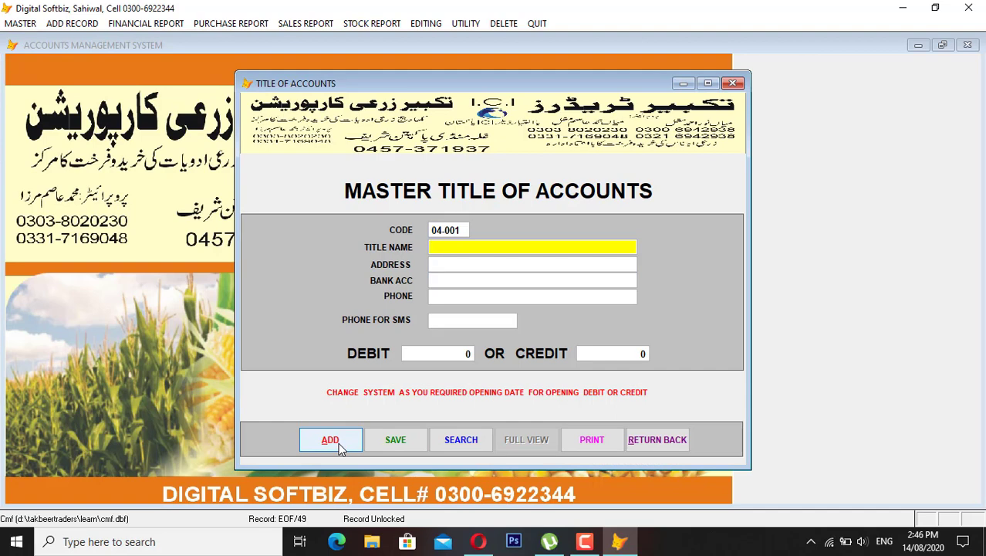
type("KHURAM")
key("Return")
key("Return")
key("Return")
key("Return")
key("Return")
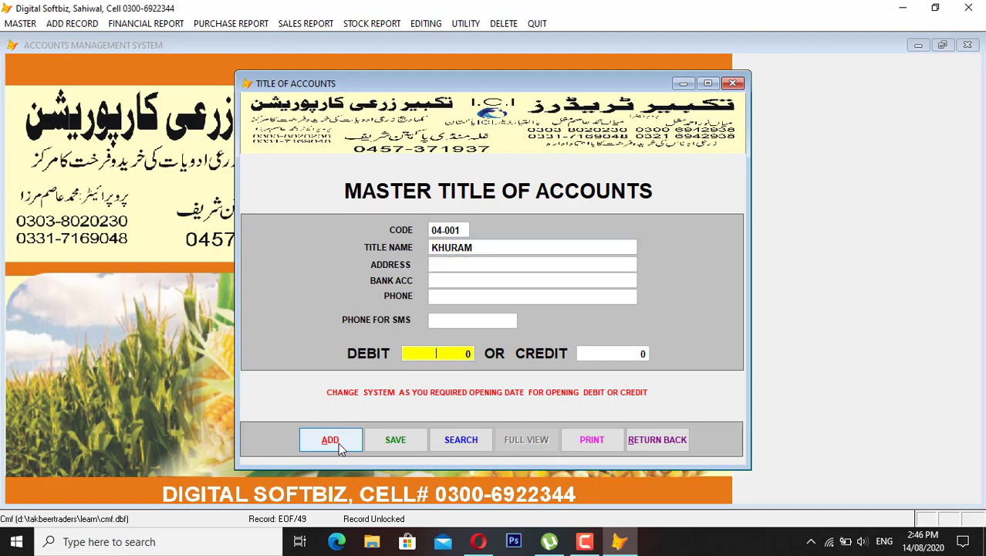
key("Return")
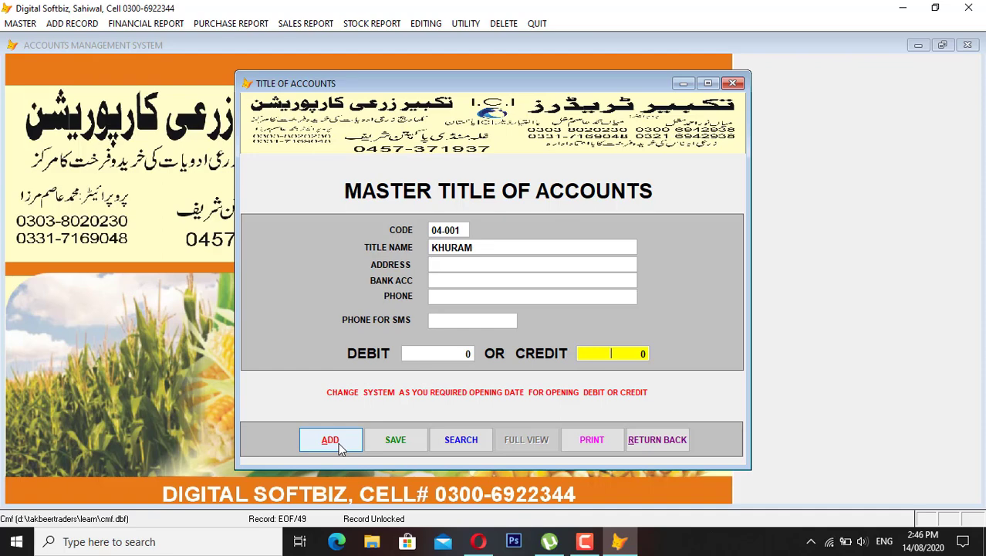
key("Return")
key("Return")
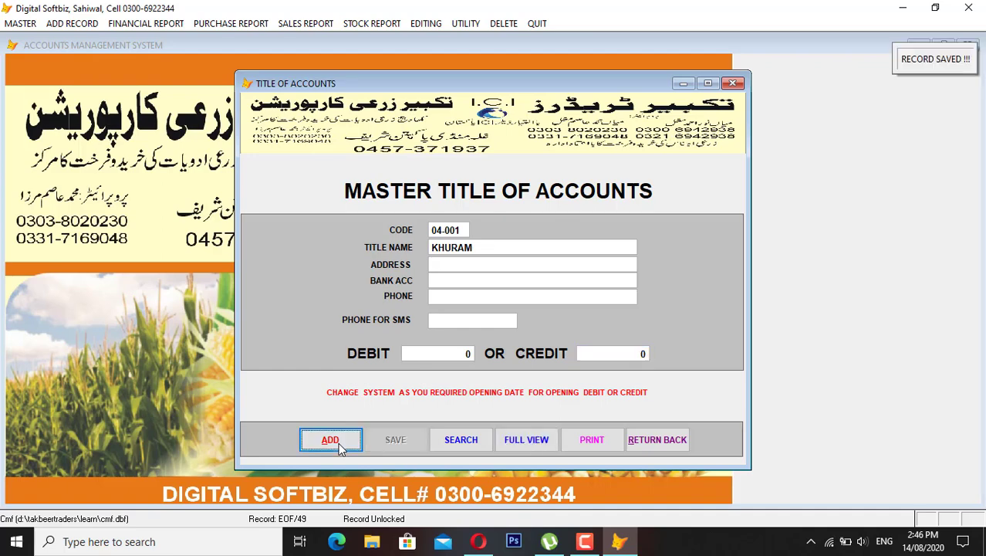
left_click(668, 443)
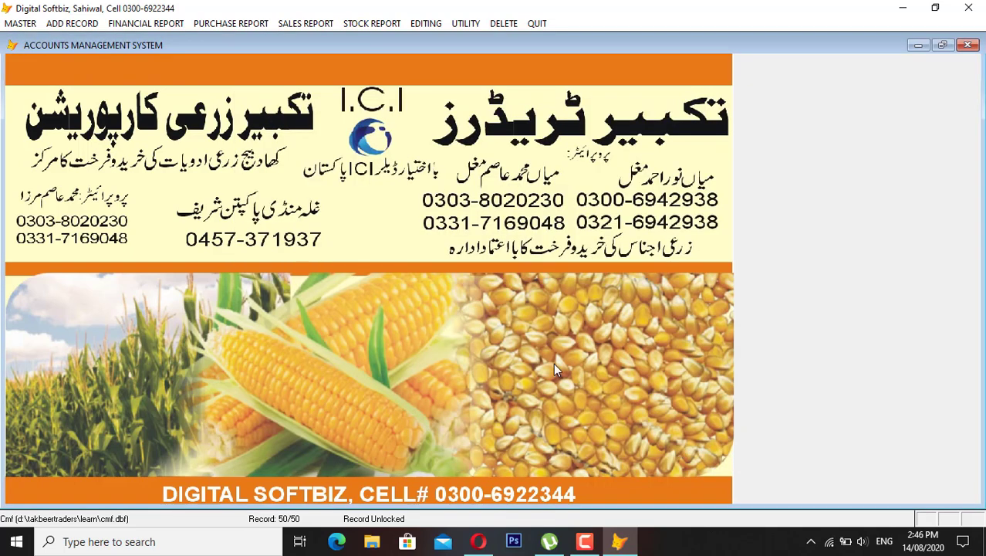
Add the second account title in group 11 with the customer's name, blank contact details and zero opening balances, save it, and close the form
left_click(23, 23)
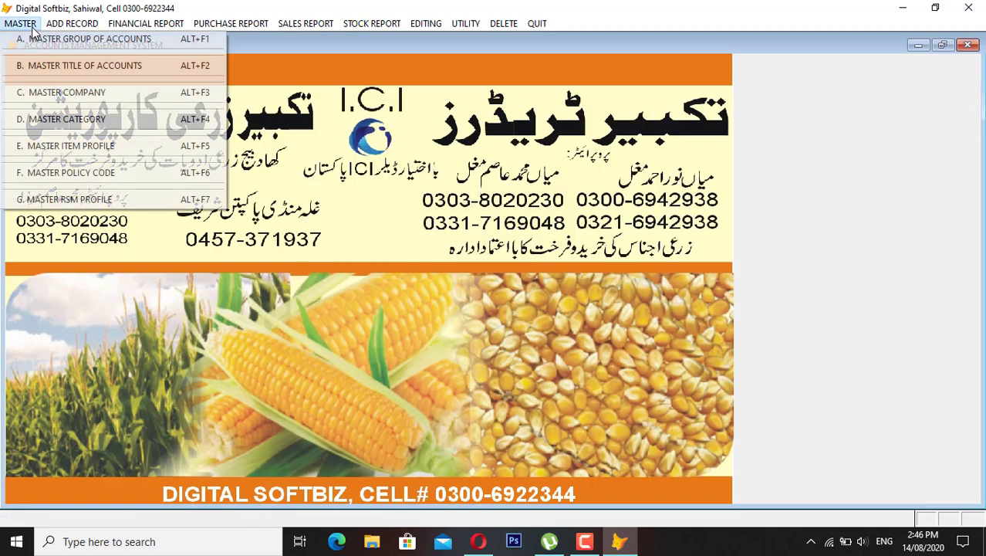
left_click(80, 74)
left_click(348, 444)
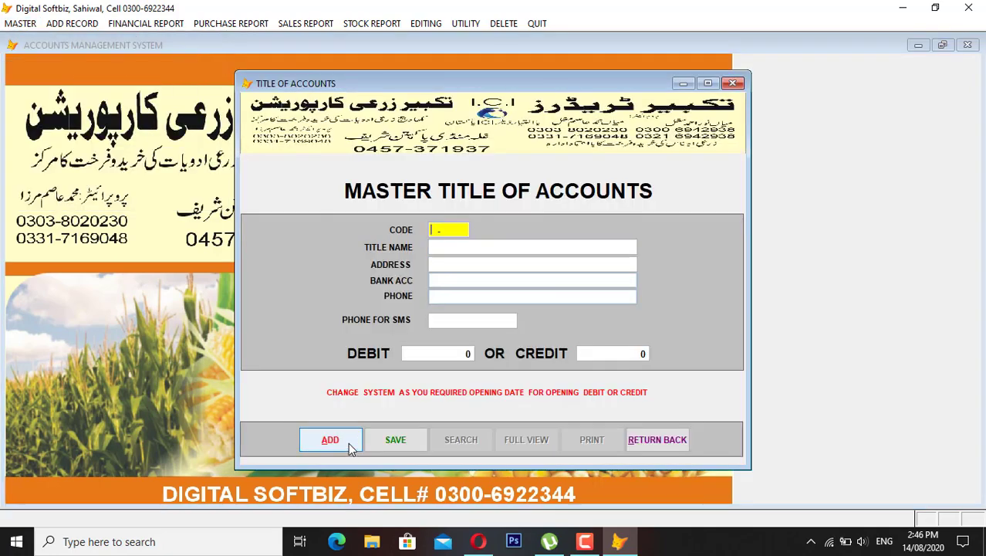
type("11-002")
key("Return")
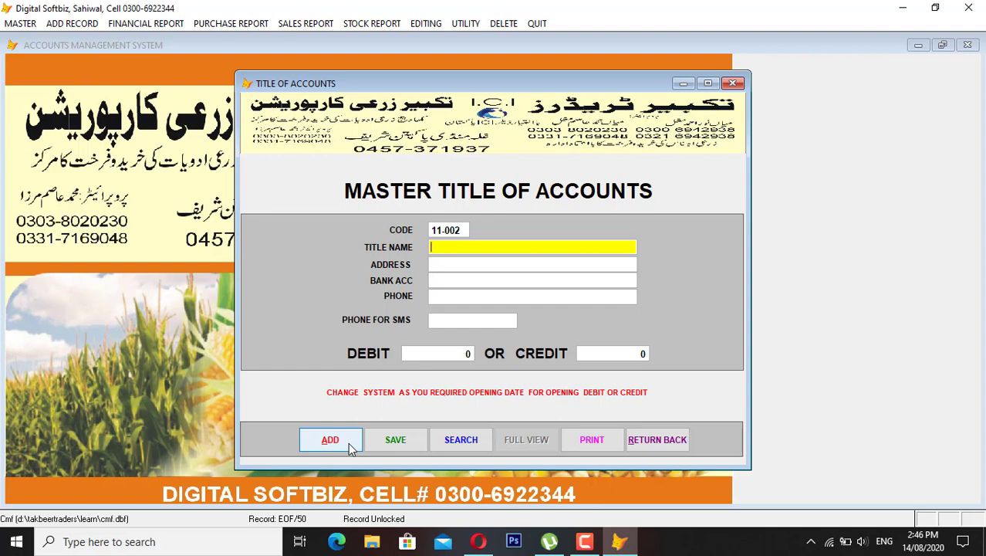
type("KHALID")
key("Return")
key("Return")
key("Return")
key("Return")
key("Return")
key("Return")
key("Return")
key("Return")
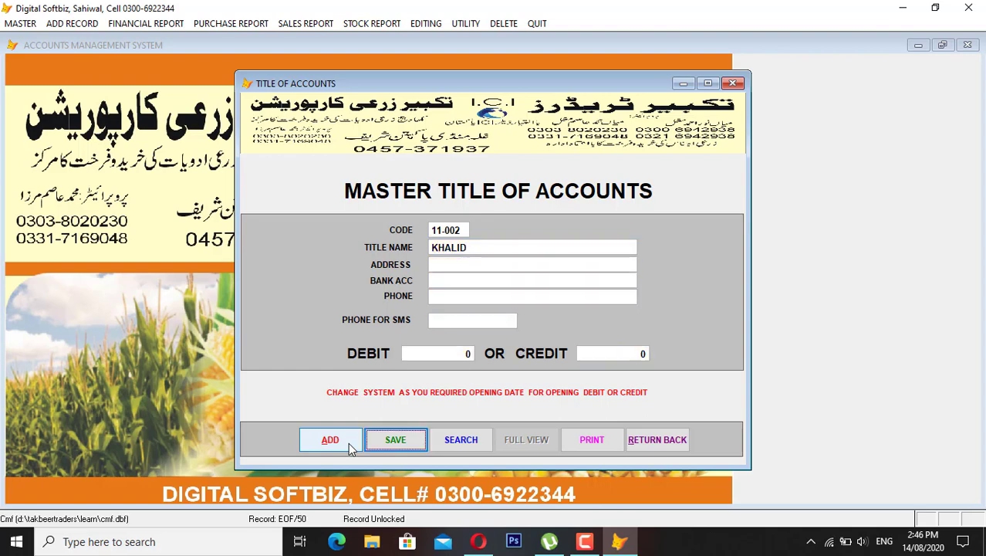
left_click(677, 439)
View the full list of master item profiles to examine the product names, and close the list and the form
left_click(19, 23)
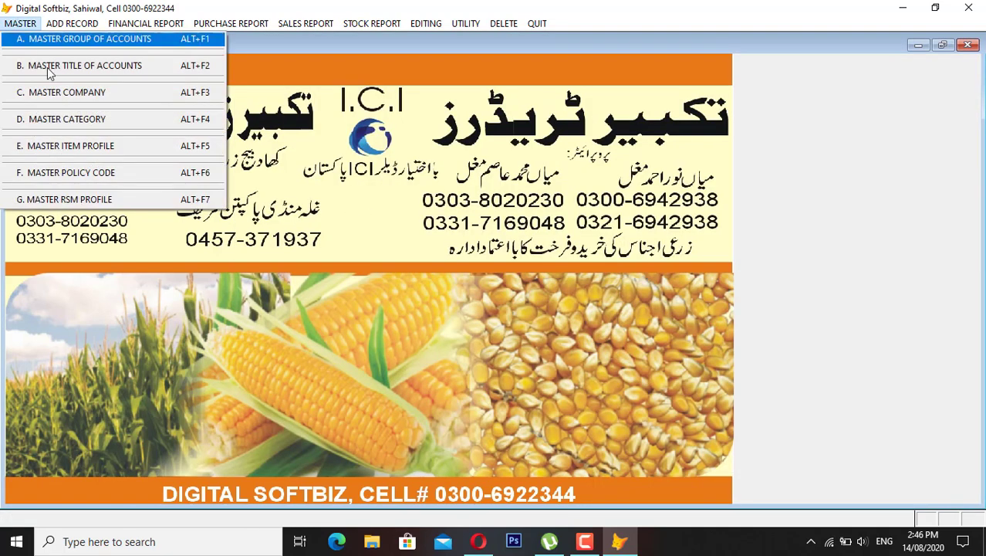
left_click(70, 146)
left_click(517, 436)
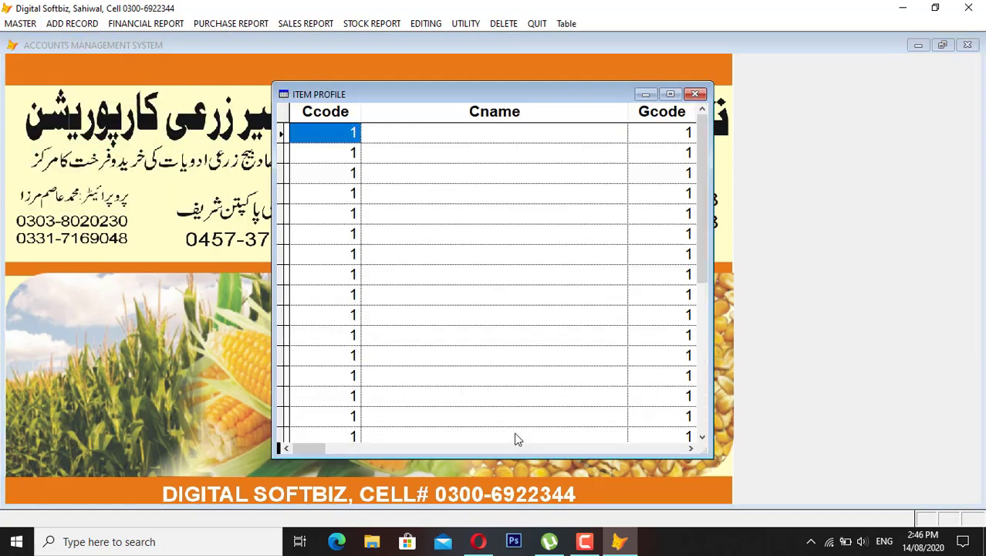
key("Tab")
key("Tab")
key("Tab")
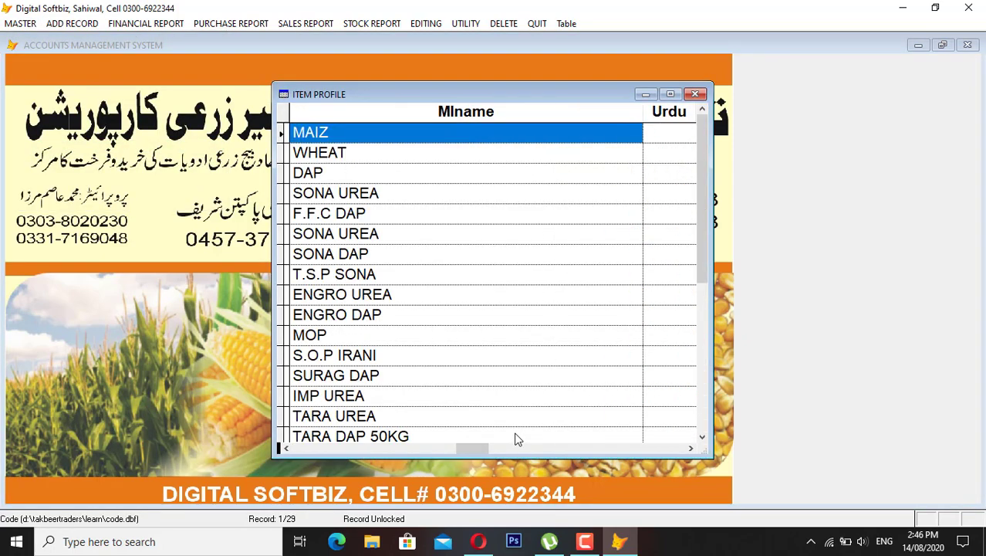
key("Down")
key("Down")
key("Down")
key("Down")
key("Down")
key("Down")
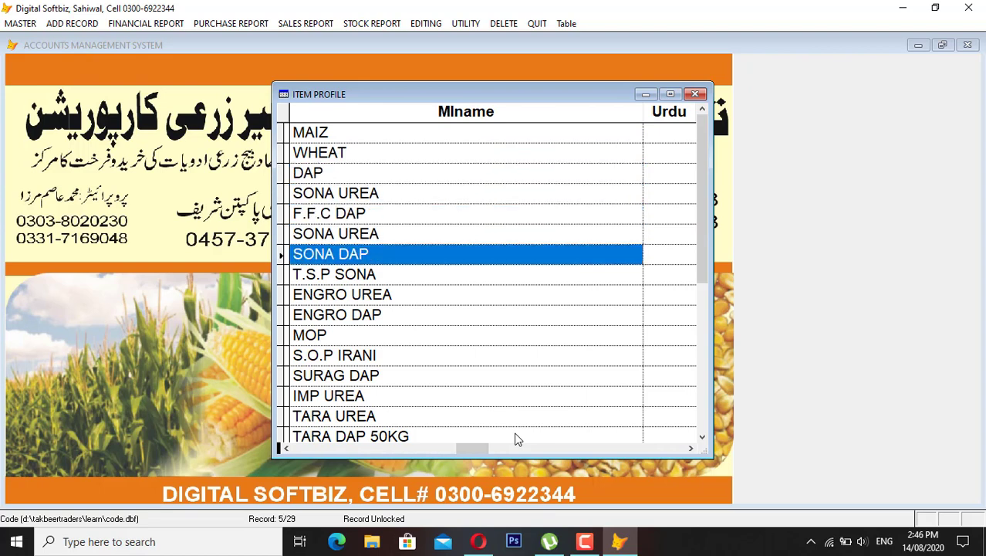
key("Down")
key("Down")
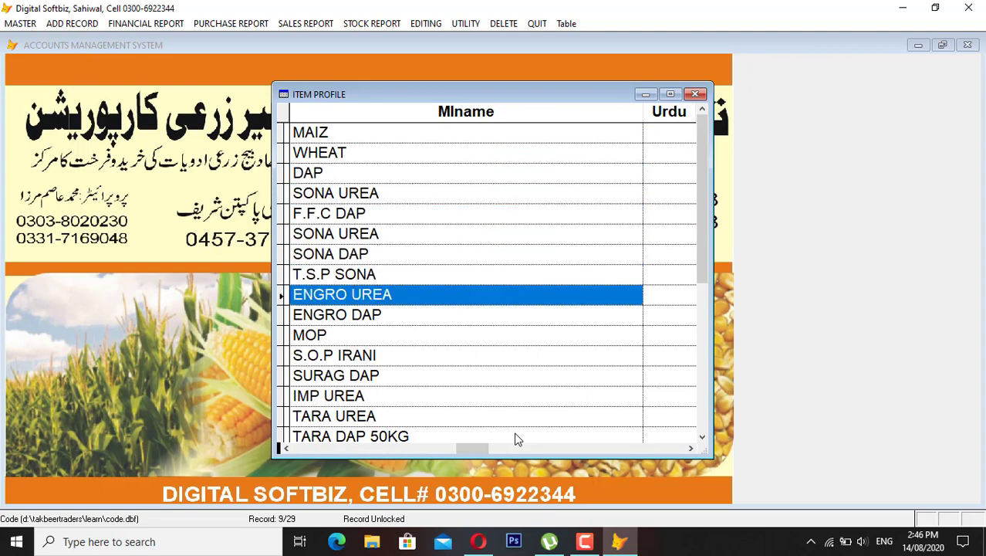
key("Escape")
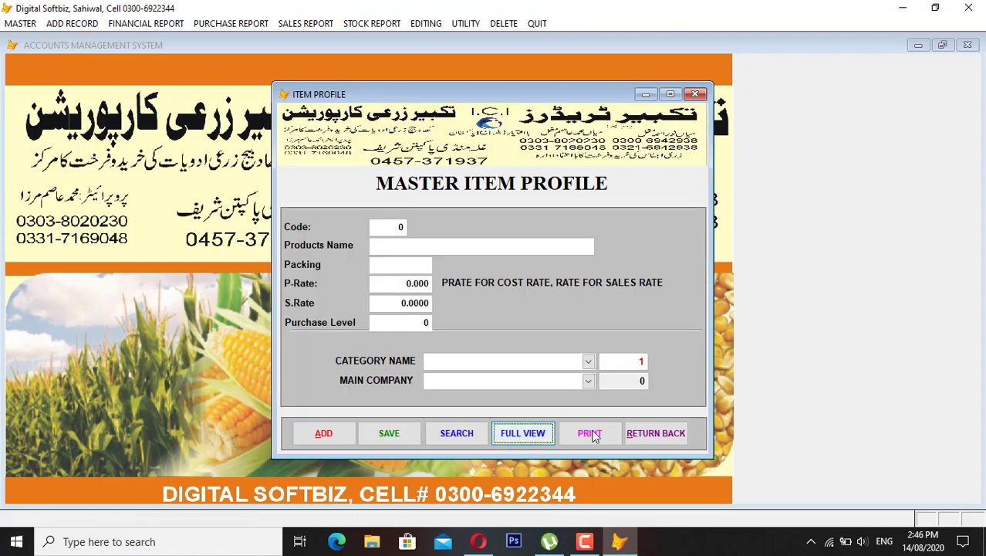
left_click(648, 430)
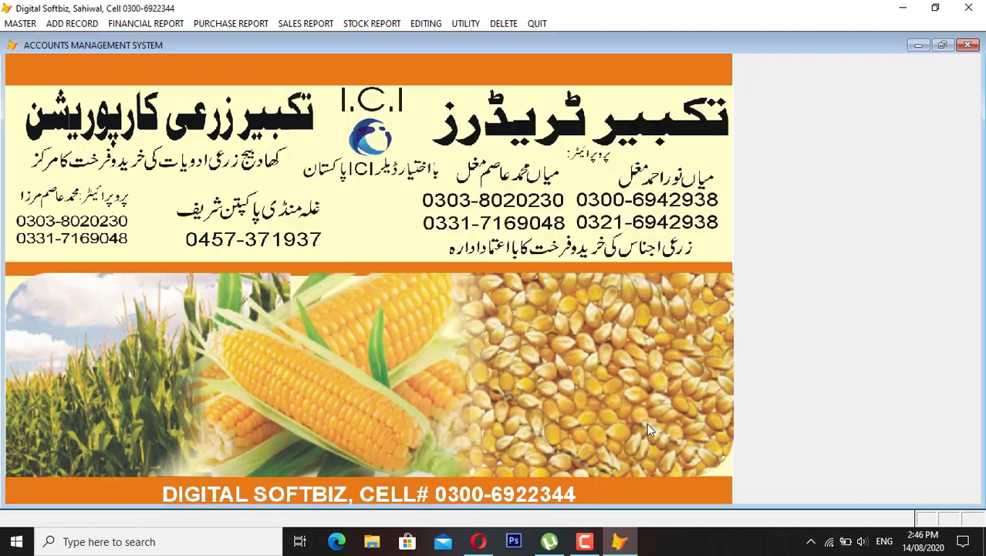
Start a new commission purchase entry dated 14/08/2020
left_click(73, 24)
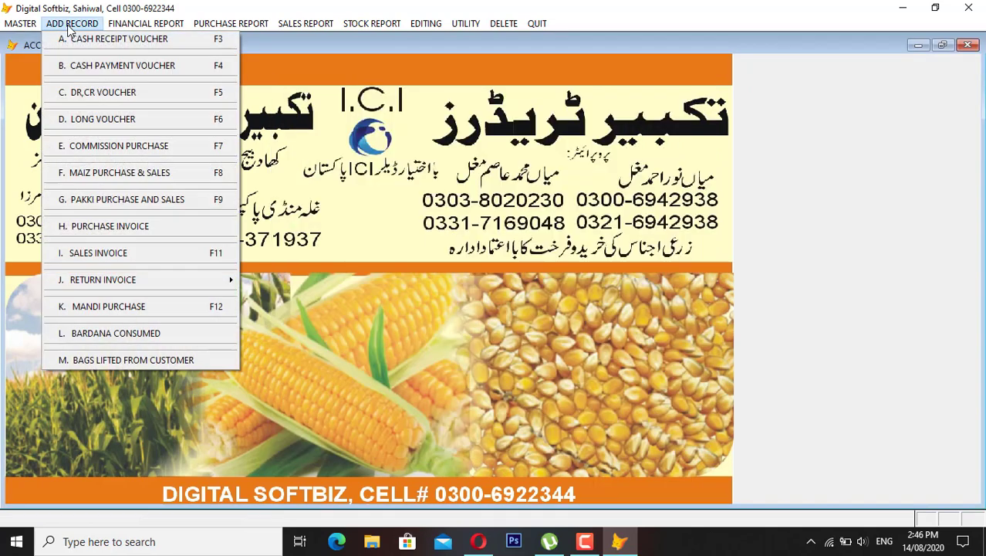
left_click(126, 149)
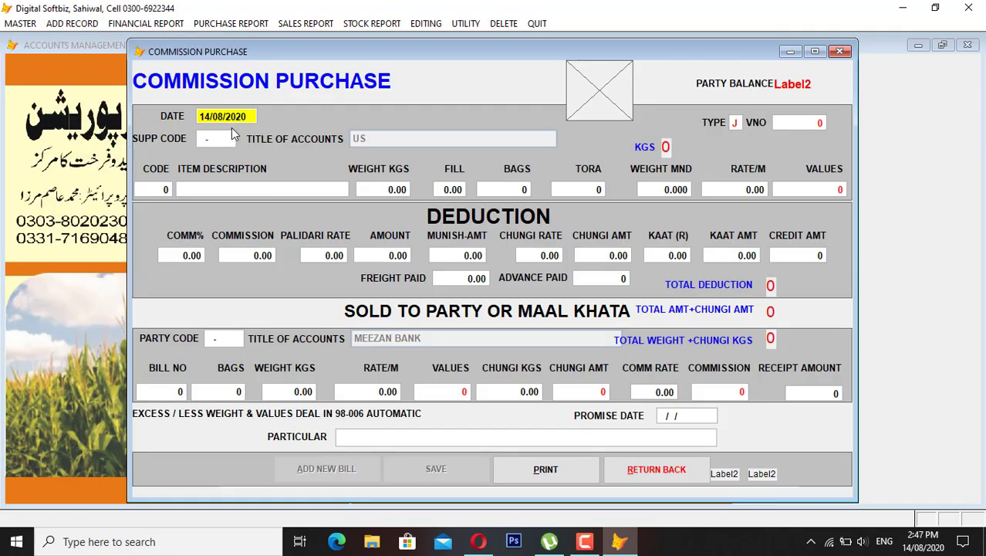
key("Return")
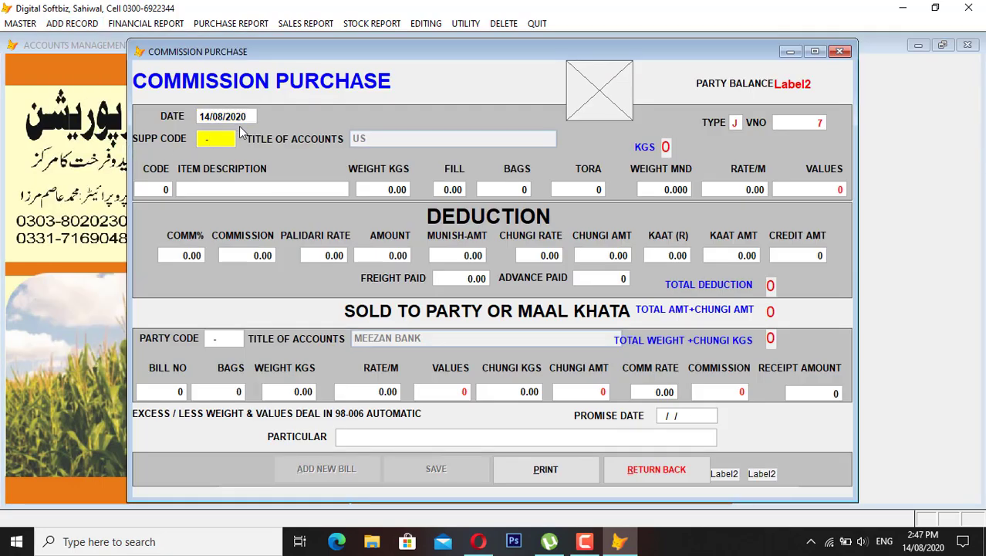
key("Return")
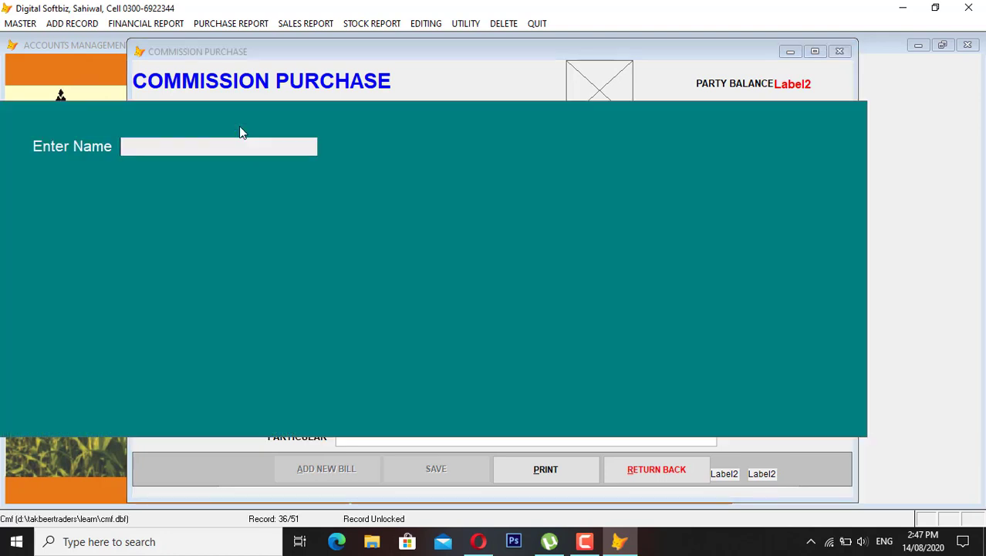
type("KH")
key("Return")
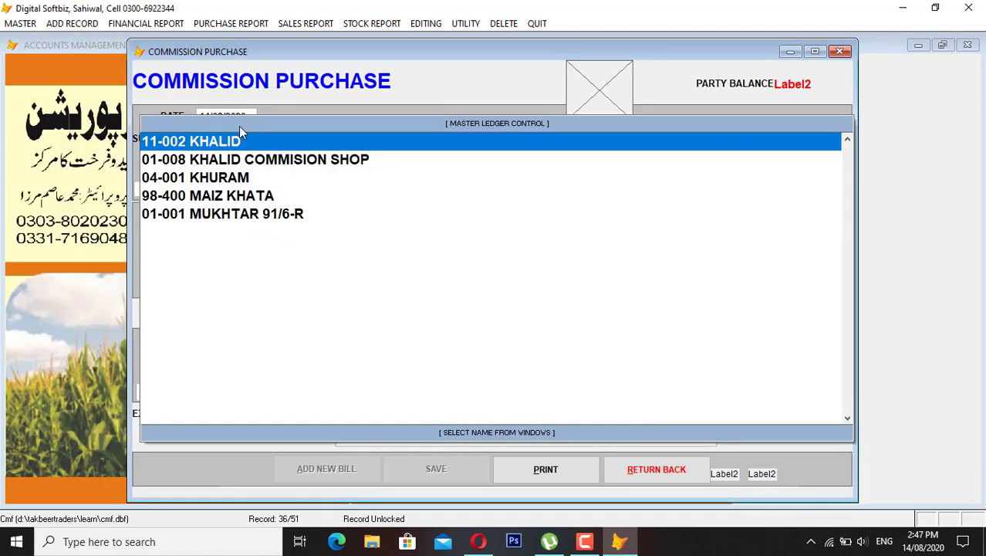
key("Return")
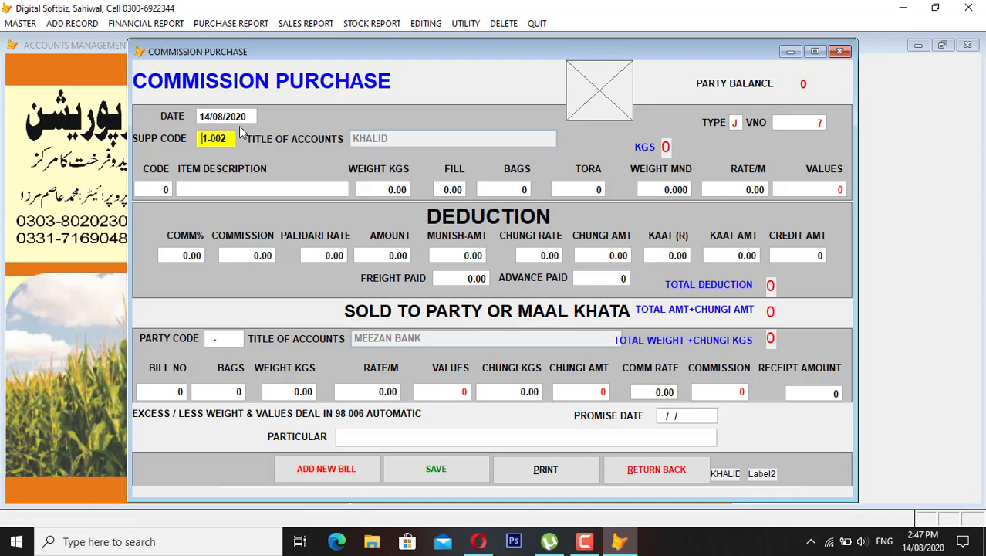
Find the supplier by name and assign the payable account from group 04 to the commission purchase
key("Return")
type("KHU")
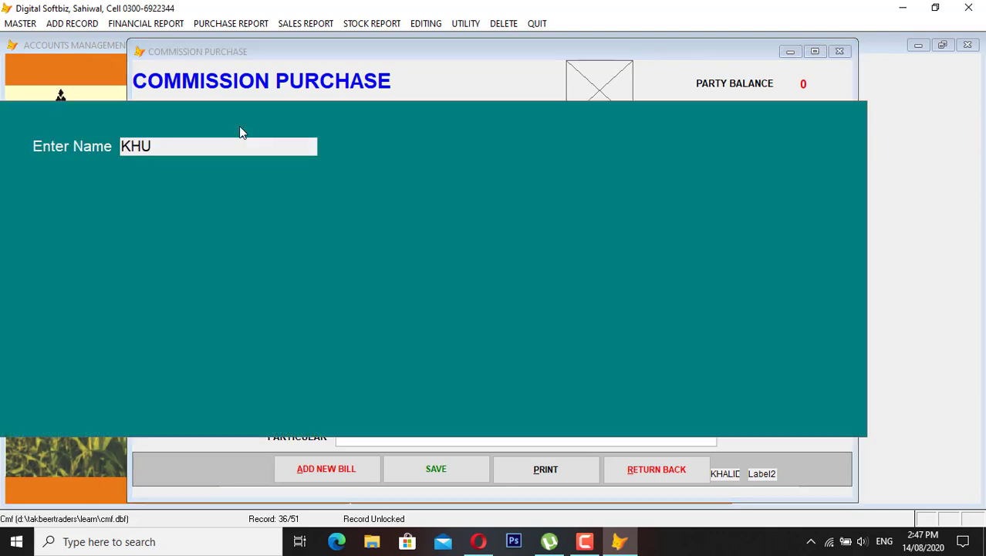
key("Return")
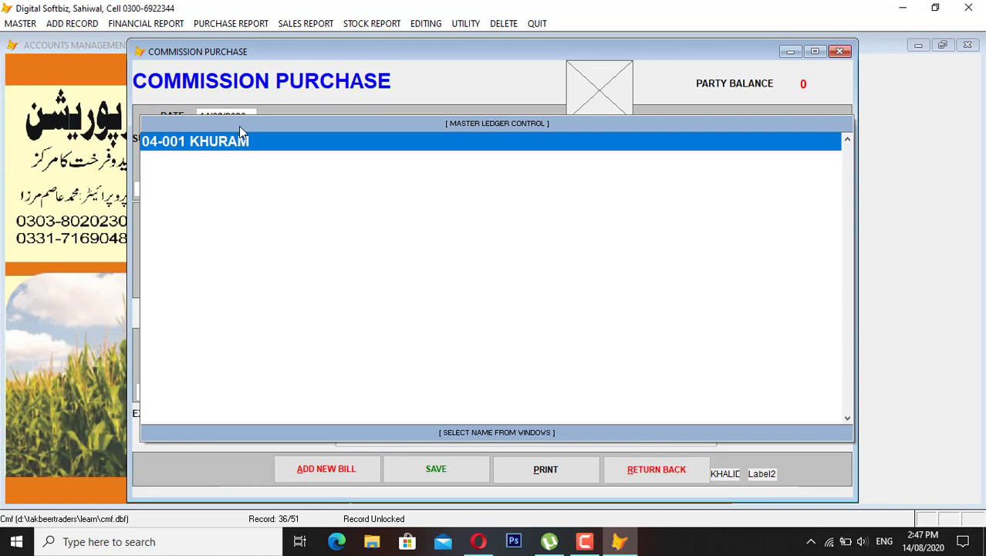
key("Return")
key("Return")
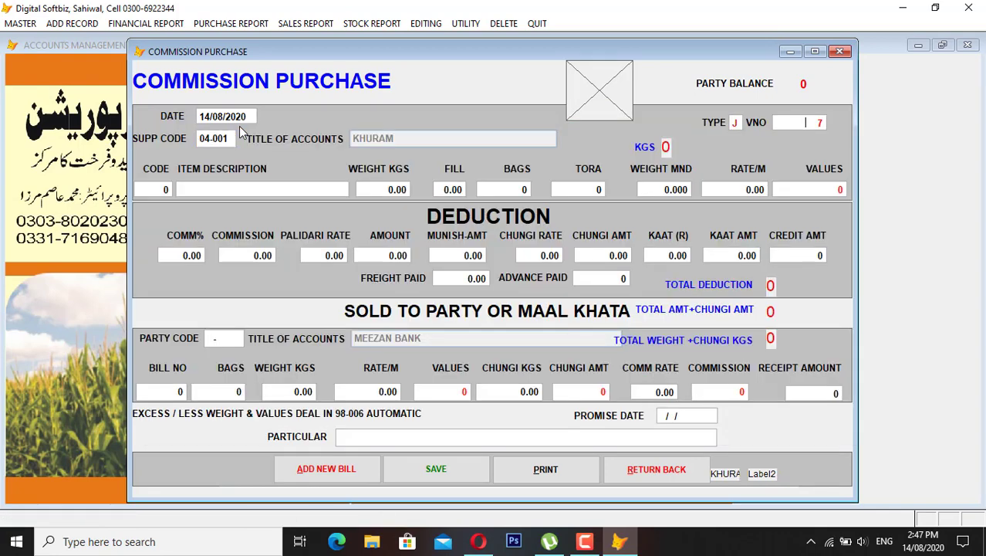
Choose WHEAT as the item of the commission purchase
key("Return")
key("Return")
type("WH")
key("Return")
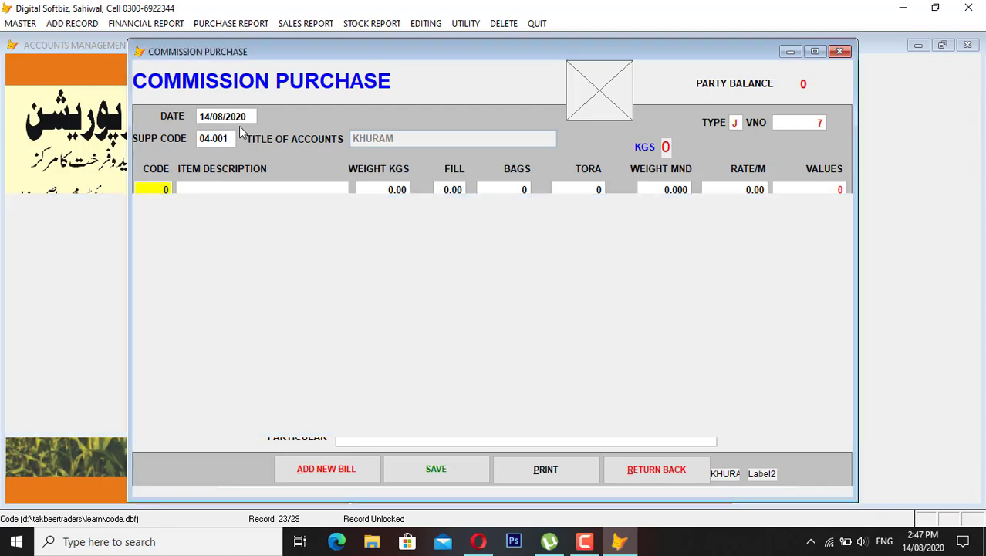
key("Return")
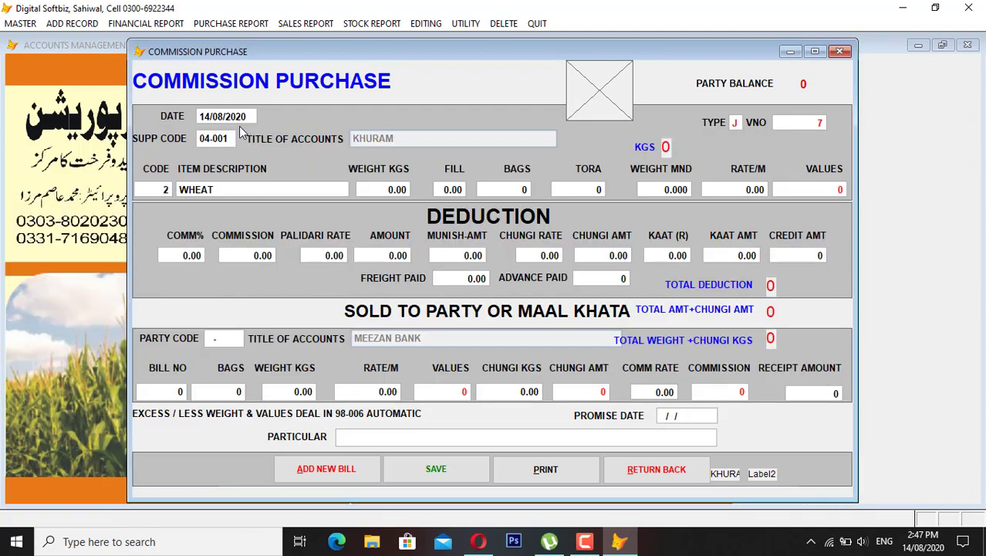
key("Return")
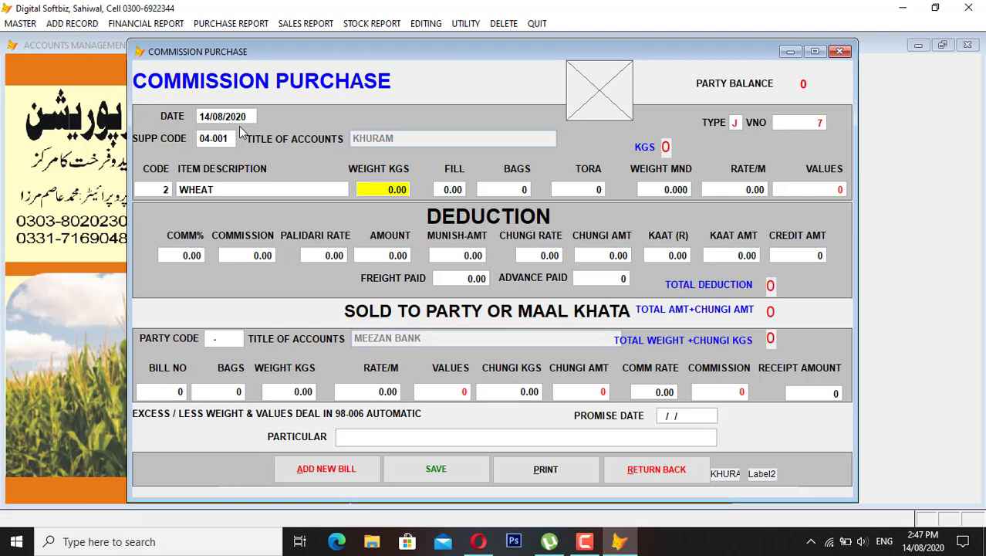
Enter a wheat weight of 200 kg with a fill of 40, and leave the tora at zero
type("200")
key("Return")
type("40")
key("Return")
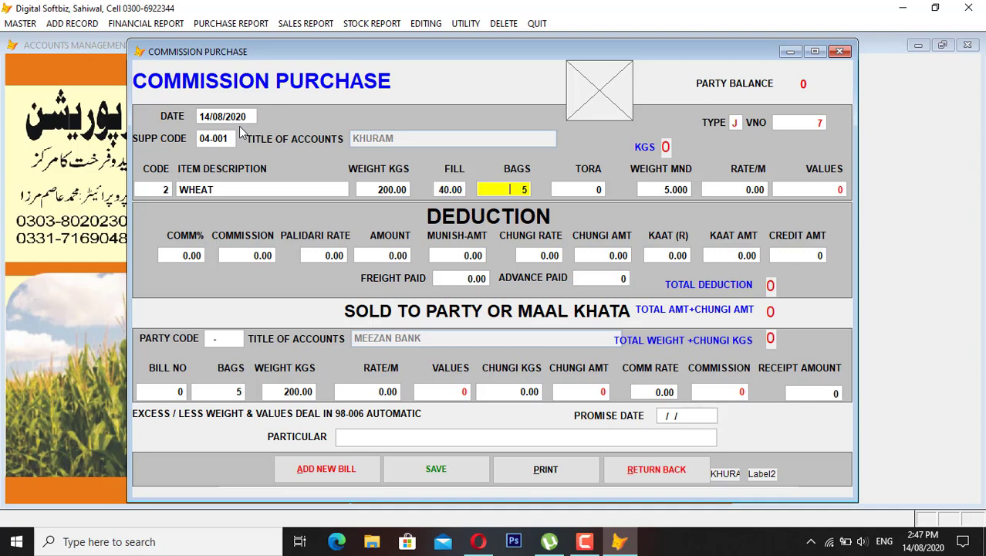
key("Return")
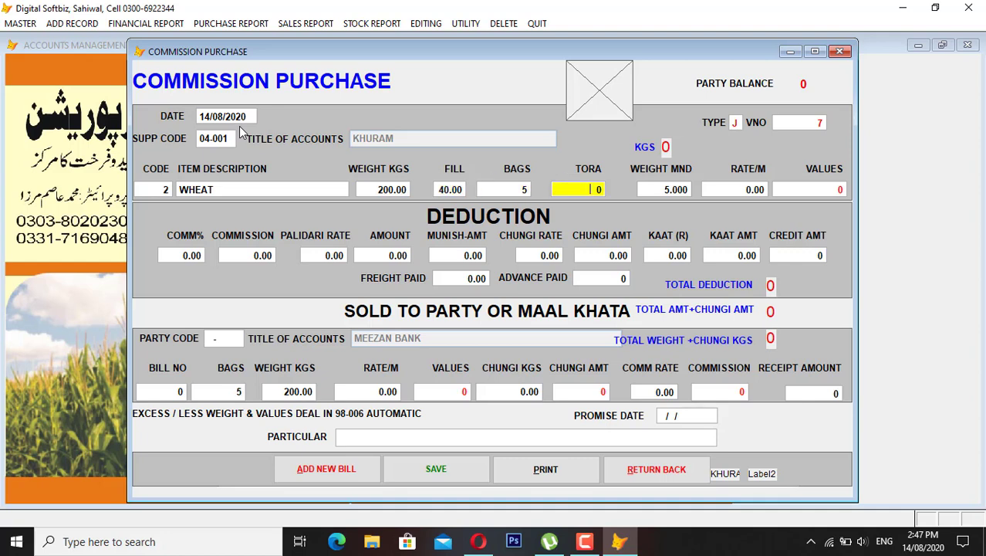
key("shift+Tab")
key("Return")
key("Return")
key("Return")
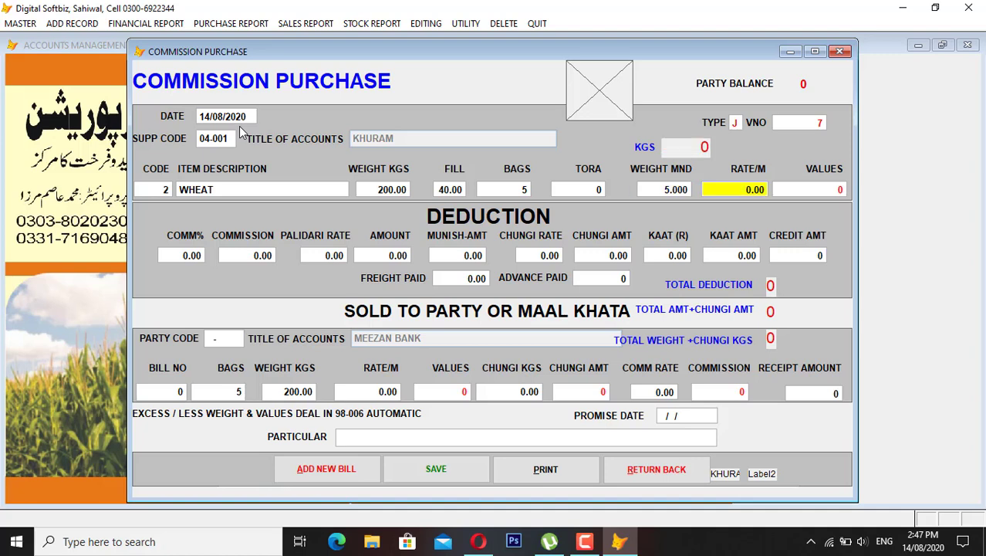
Change the wheat weight to 20000 kg and the number of bags to 500, keeping the fill of 40
key("shift+Tab")
key("shift+Tab")
key("shift+Tab")
key("shift+Tab")
key("shift+Tab")
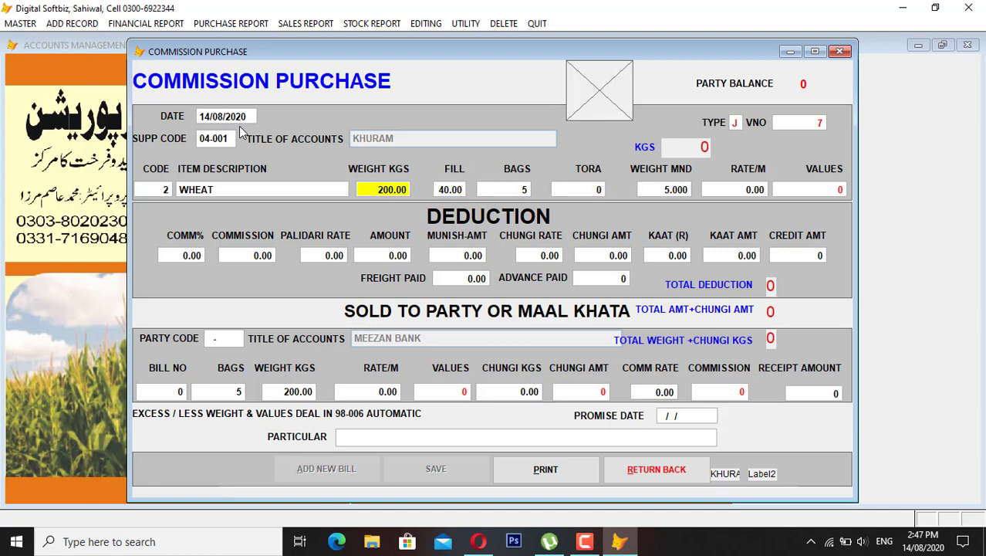
key("Tab")
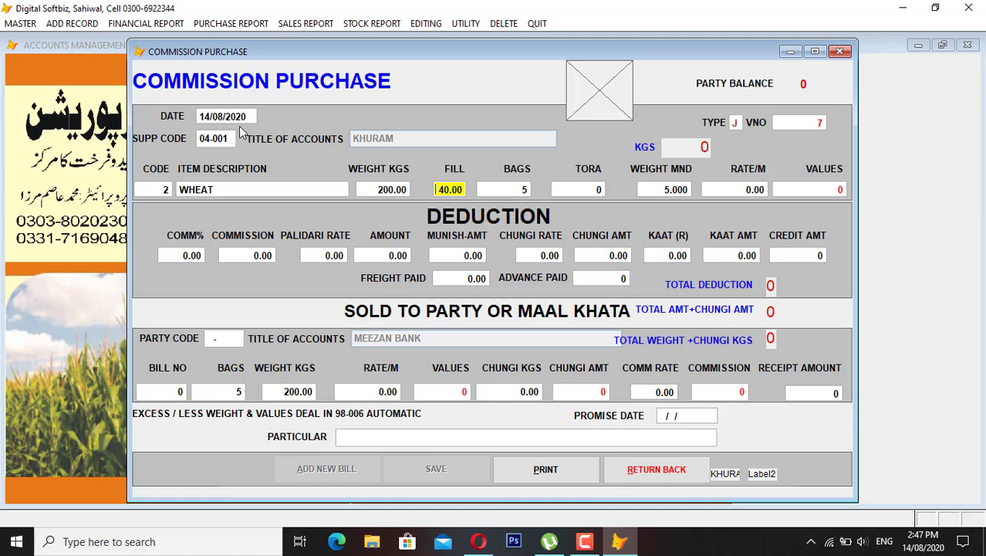
key("shift+Tab")
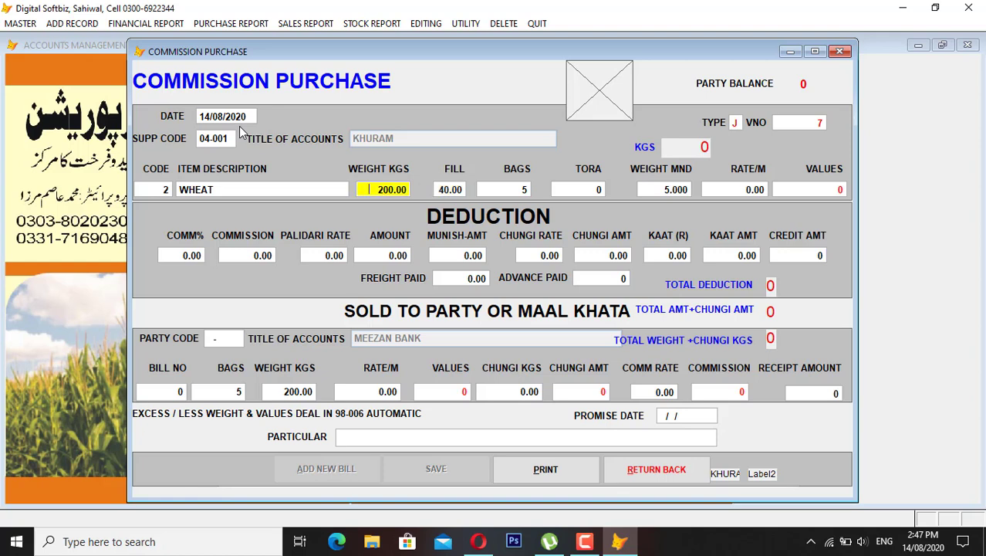
type("00")
key("Tab")
key("Tab")
type("00")
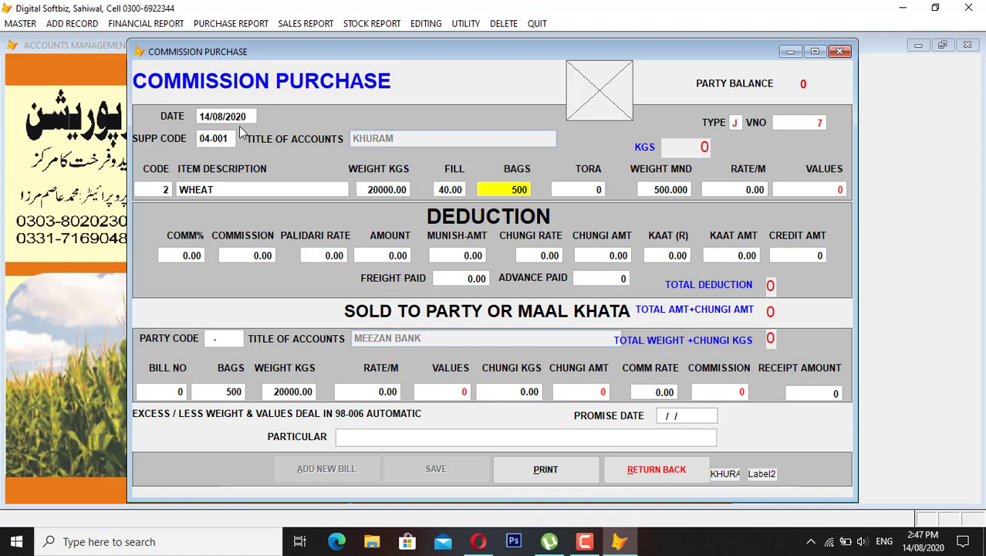
Leave the tora at zero and set the wheat purchase rate per maund to 2400
key("Tab")
key("Tab")
key("Tab")
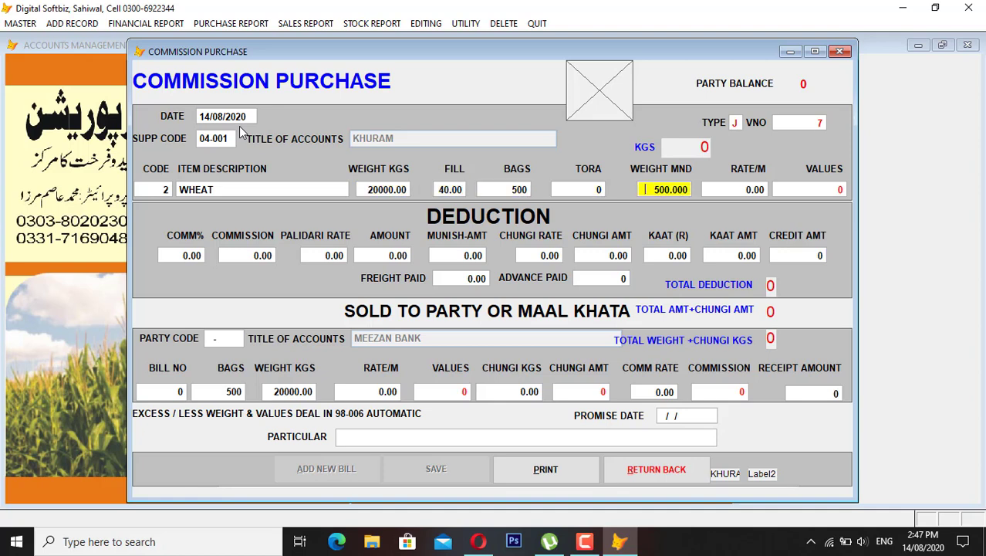
key("shift+Tab")
key("Tab")
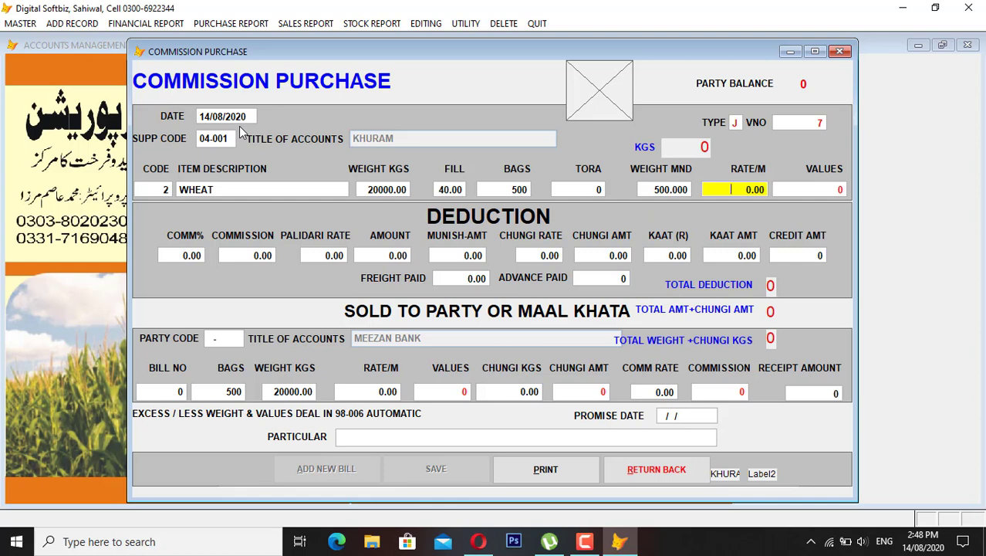
type("2400")
key("Tab")
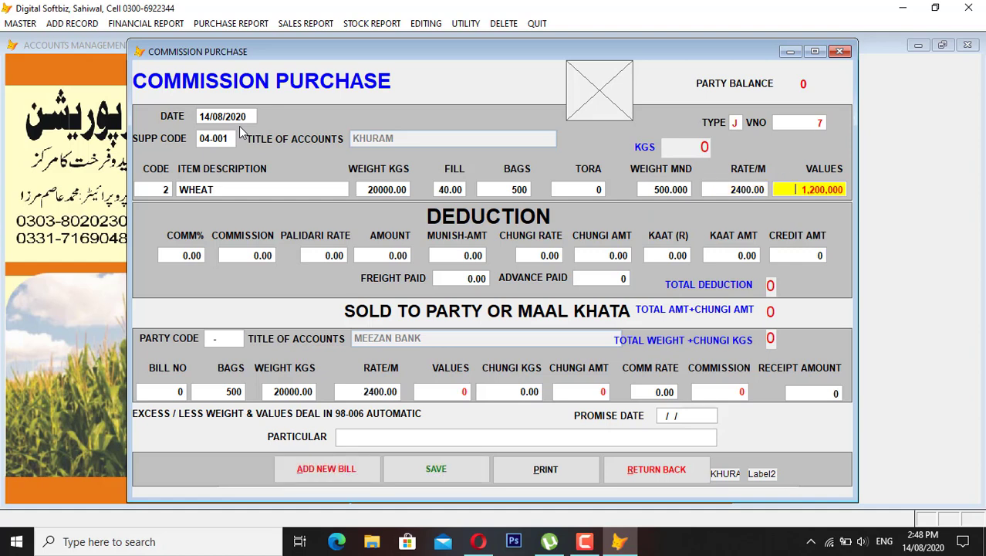
key("Return")
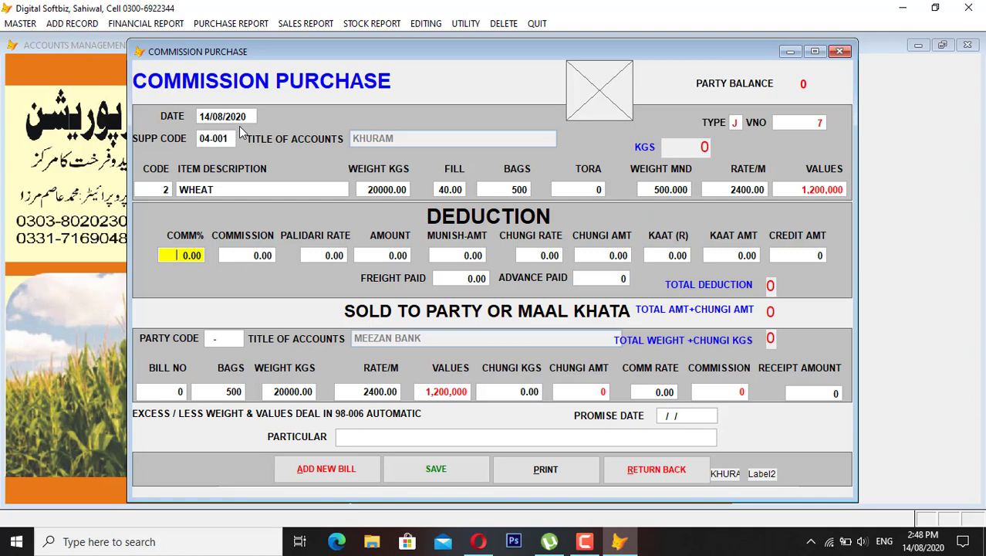
Set the commission deduction of the wheat purchase to 1.5 percent
type("2.5")
key("Return")
key("shift+Tab")
type("1")
key("Return")
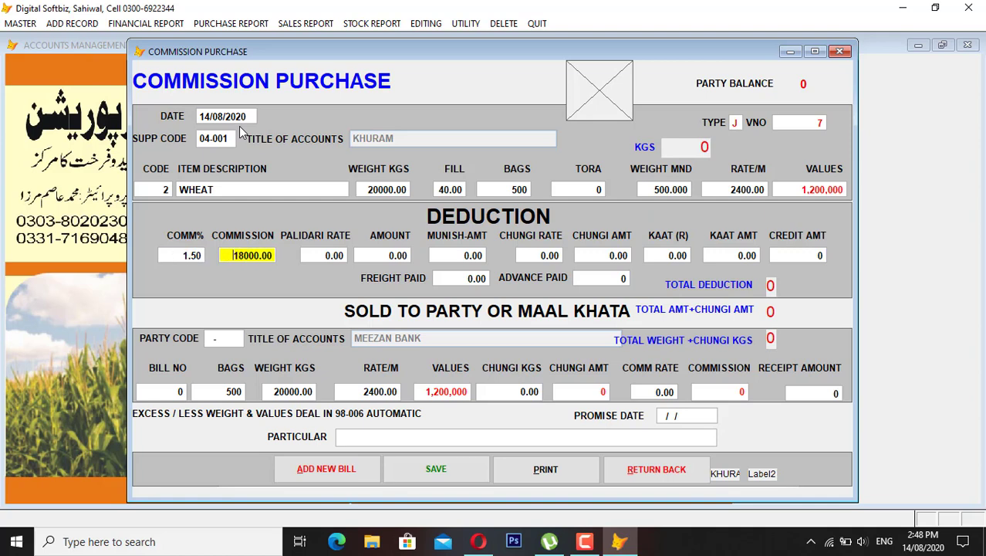
Accept the calculated commission and leave the palidari rate and amount of the wheat purchase at zero
key("Return")
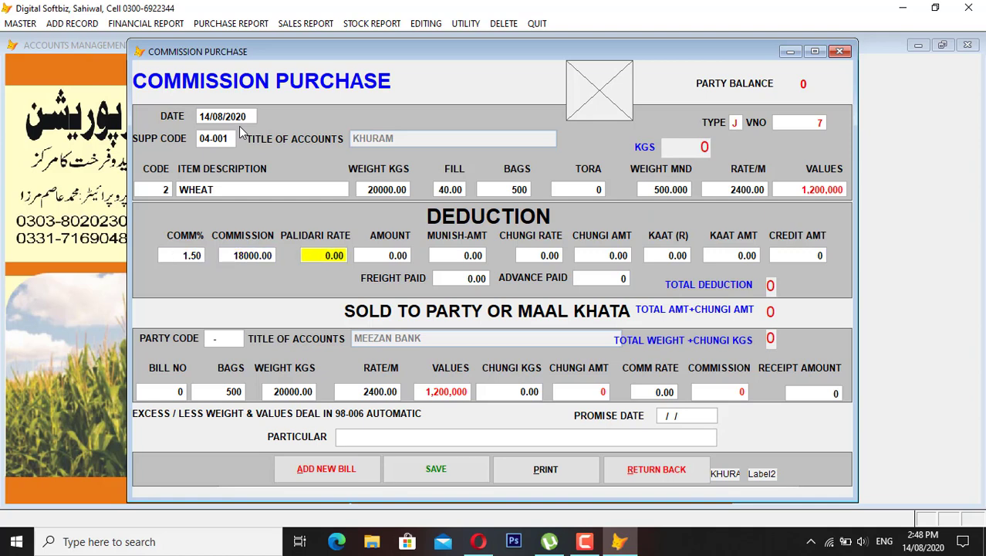
key("Return")
key("Up")
type("1")
key("Return")
key("Up")
type("0")
key("Return")
key("Return")
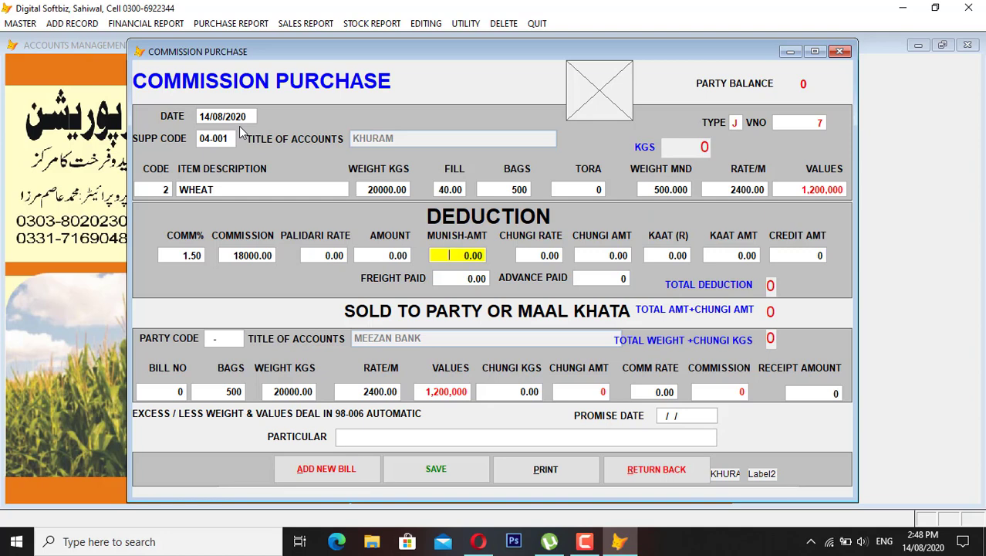
Set the munish amount deducted from the wheat purchase to 500
type("1")
key("Return")
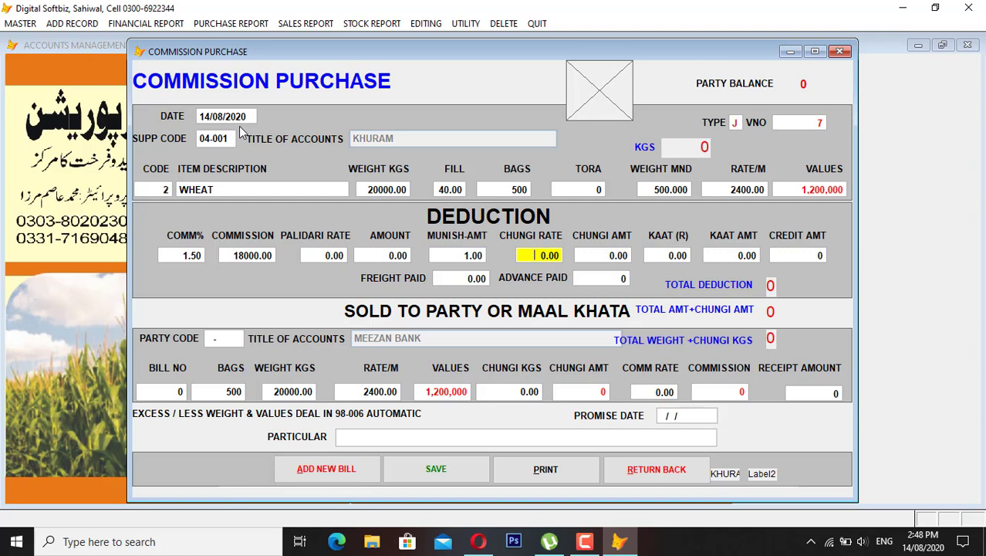
key("Up")
key("Up")
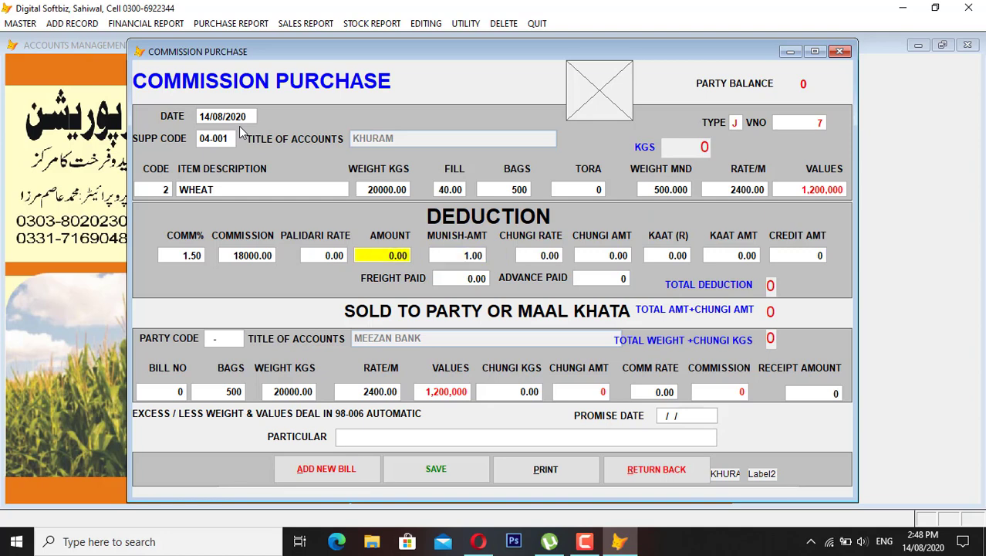
key("Return")
key("Delete")
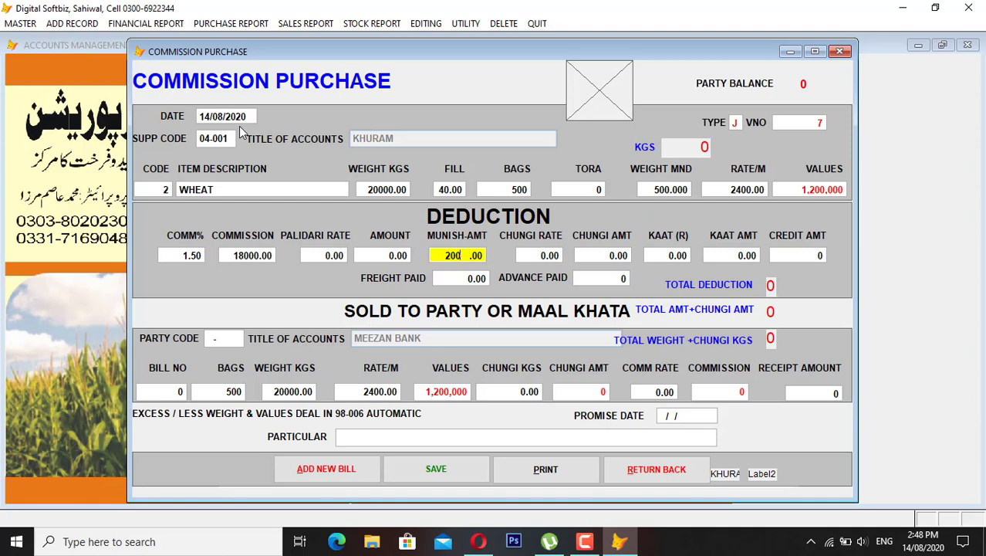
type("500")
key("Return")
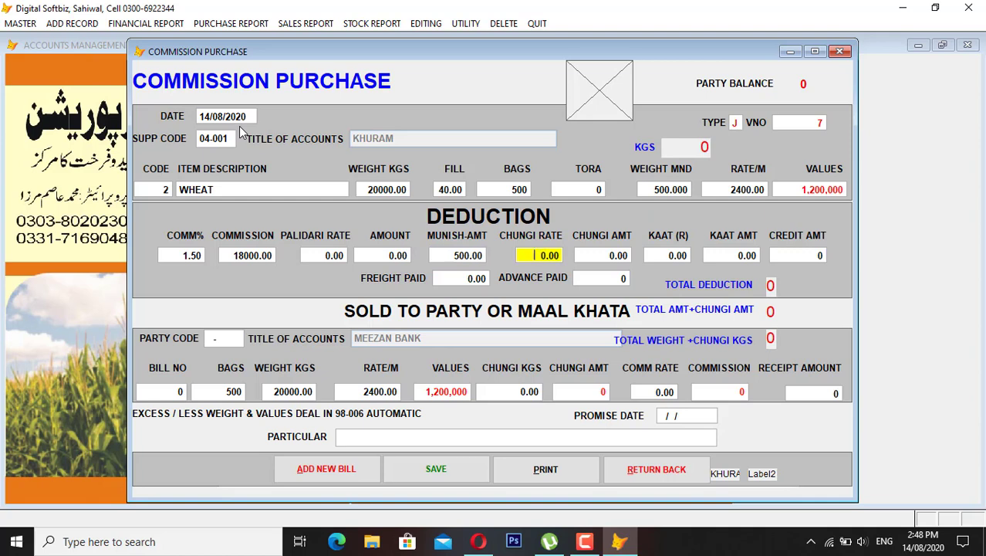
Set the chungi rate deduction to 10 and accept its calculated amount
key("Return")
key("shift+Tab")
type("1")
key("Return")
key("shift+Tab")
key("shift+Tab")
key("Return")
type("10")
key("Return")
key("Return")
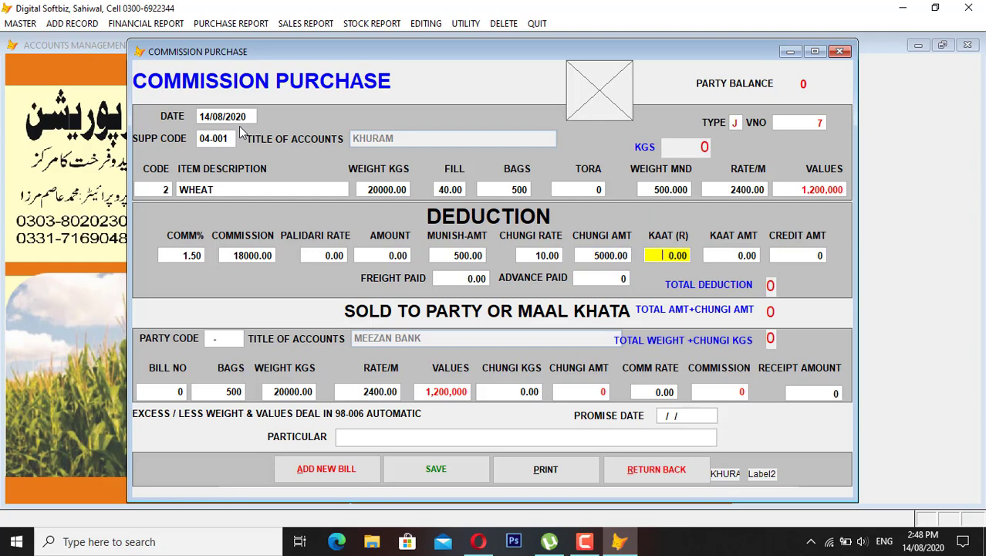
Set the kaat rate to 10 and leave freight paid and advance paid at zero
type("1")
key("Return")
key("Return")
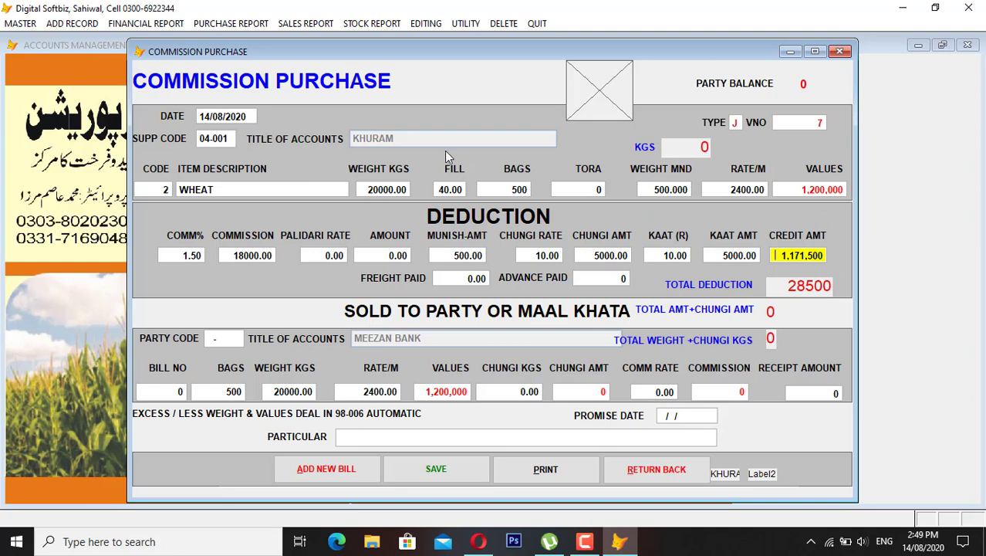
key("Return")
key("Return")
key("Return")
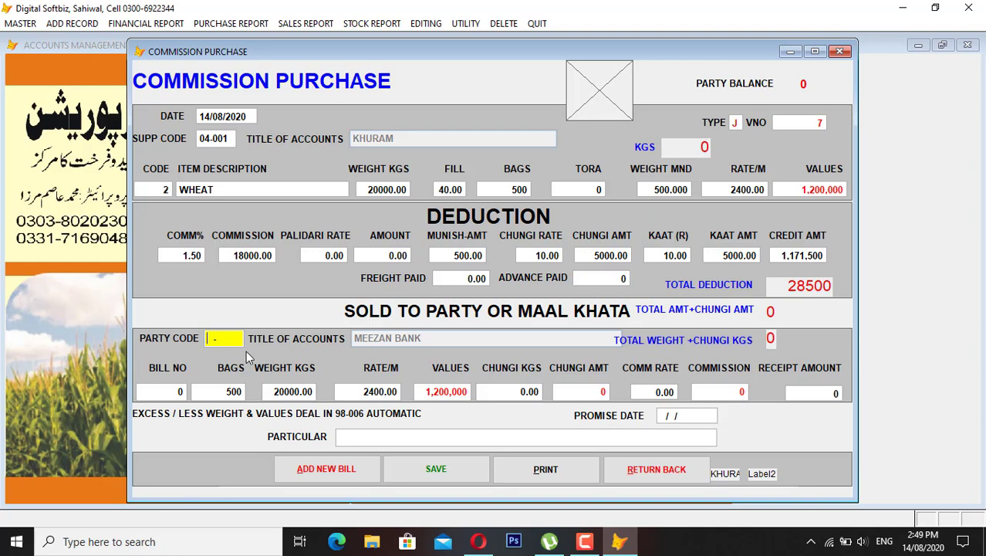
Look up the customer's account by name and select it as the party the wheat is sold to
key("Return")
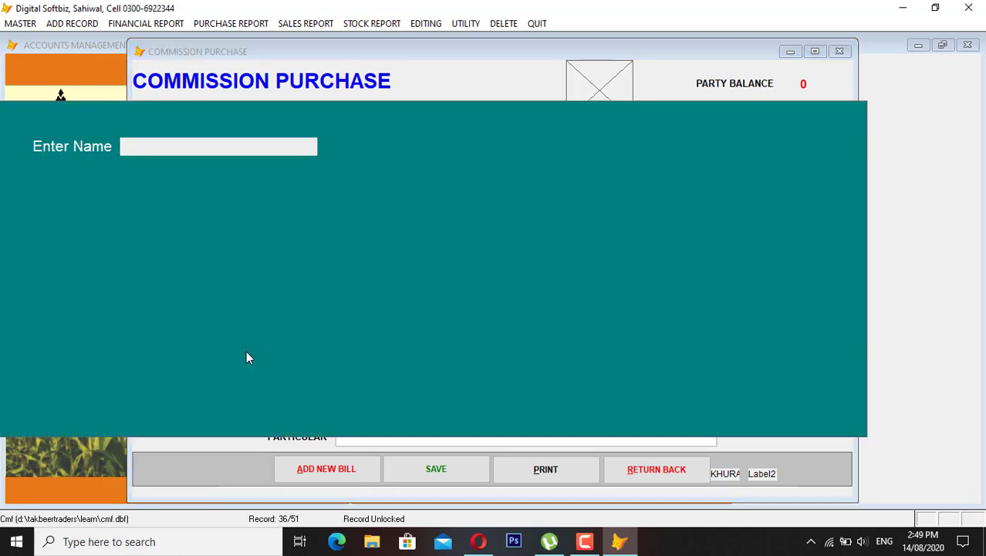
type("KHA")
key("Return")
key("Return")
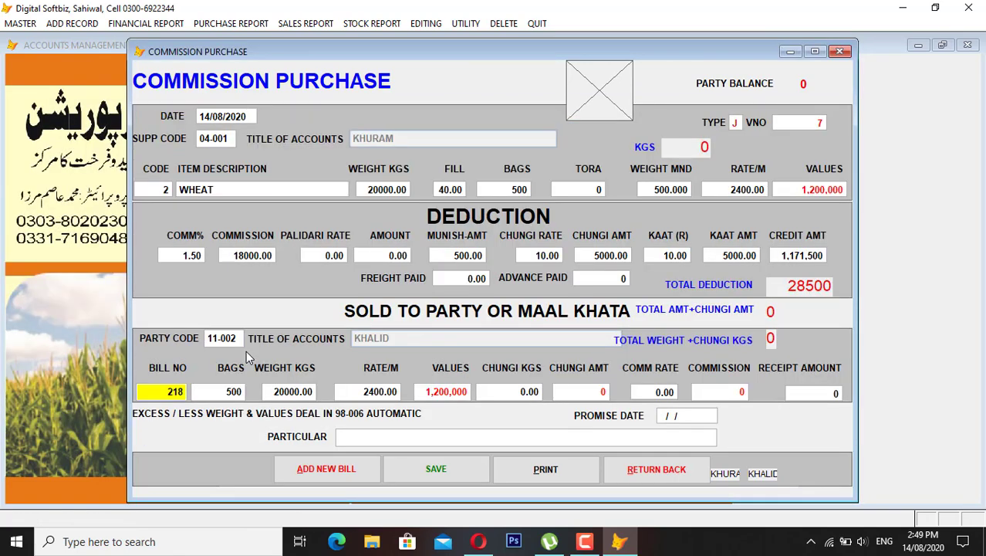
Accept 500 bags, 20000 kg and a rate of 2400 for the sale, leaving its chungi weight and amount at zero
key("Return")
key("Return")
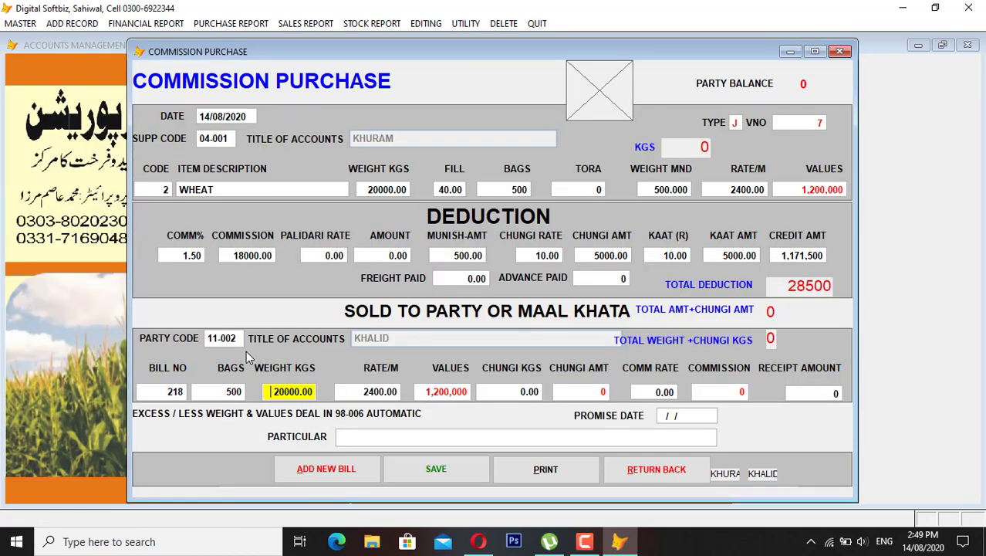
key("Return")
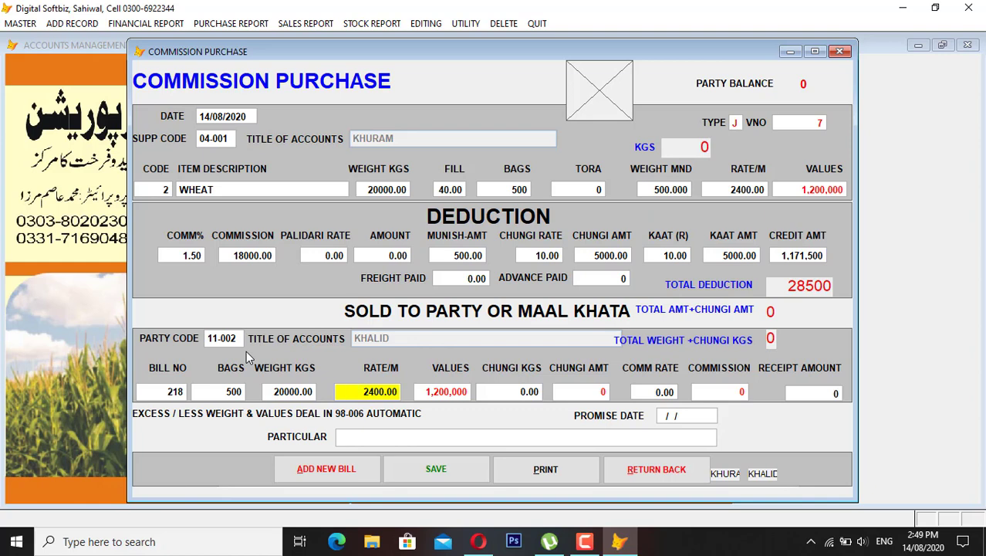
key("Return")
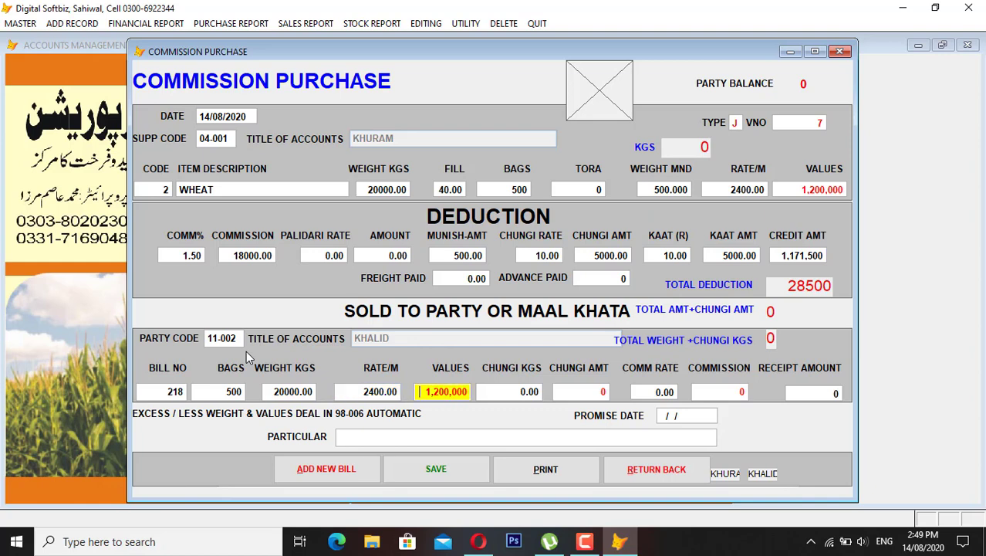
key("Return")
key("Return")
key("Return")
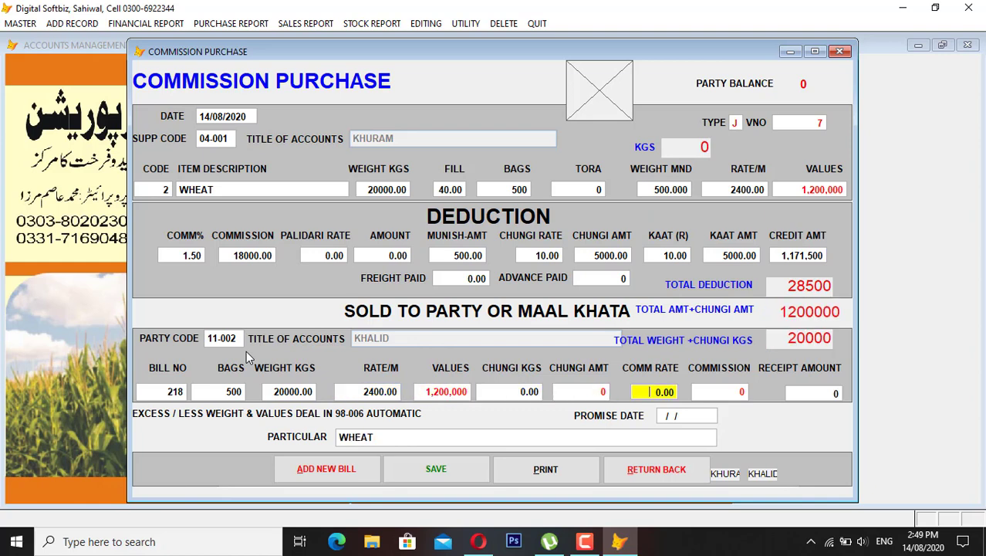
Leave the sale's commission and receipt amount at zero, keep WHEAT as the particular, and save the bill
key("Return")
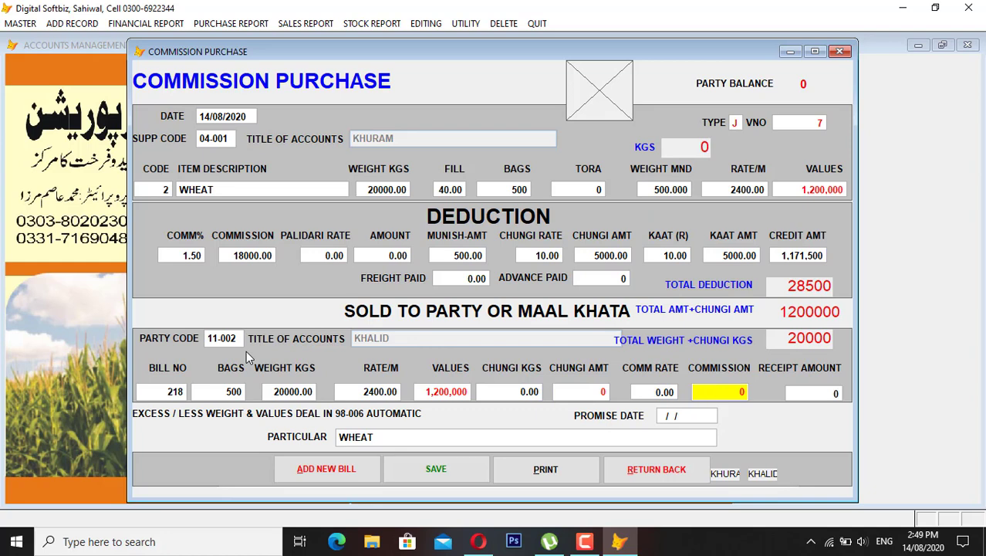
key("Return")
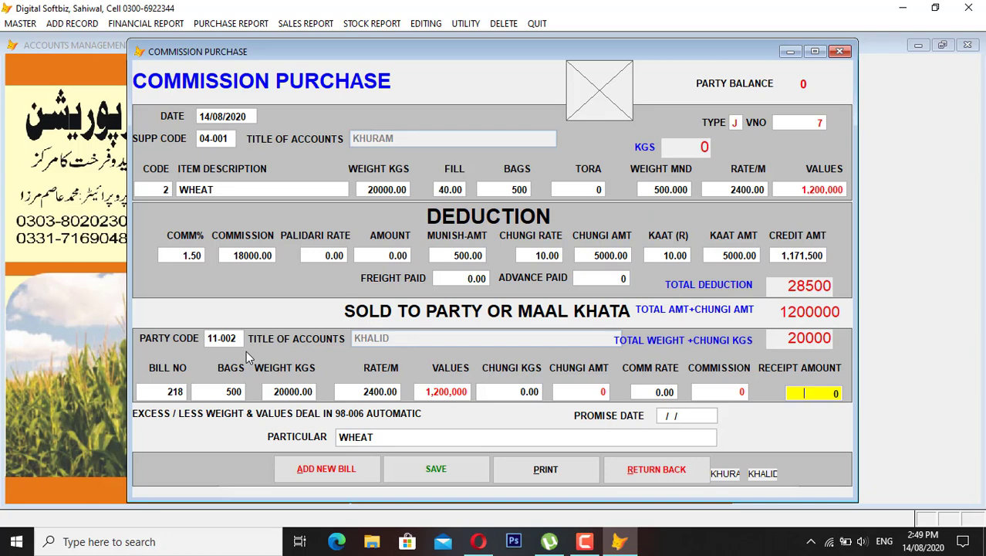
key("Return")
key("Return")
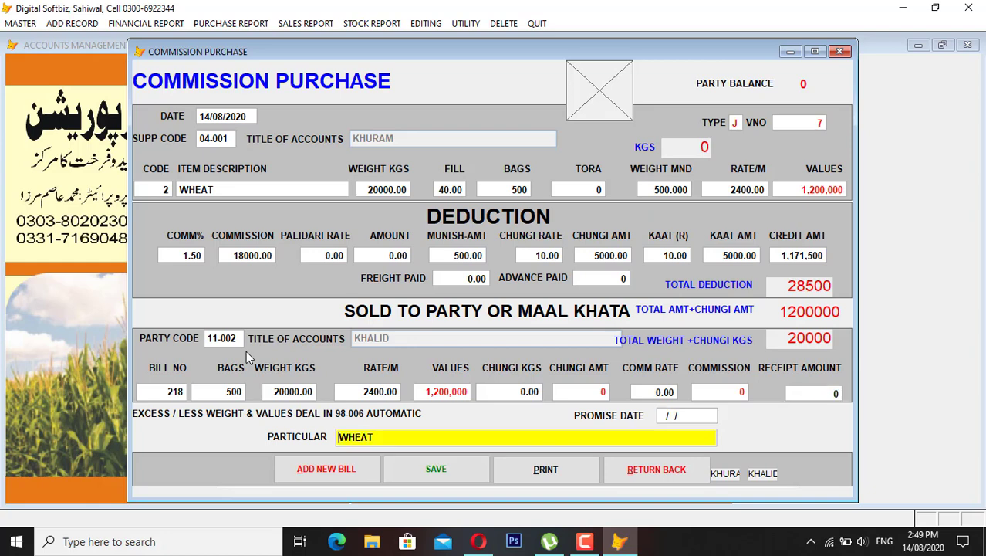
key("Return")
key("Return")
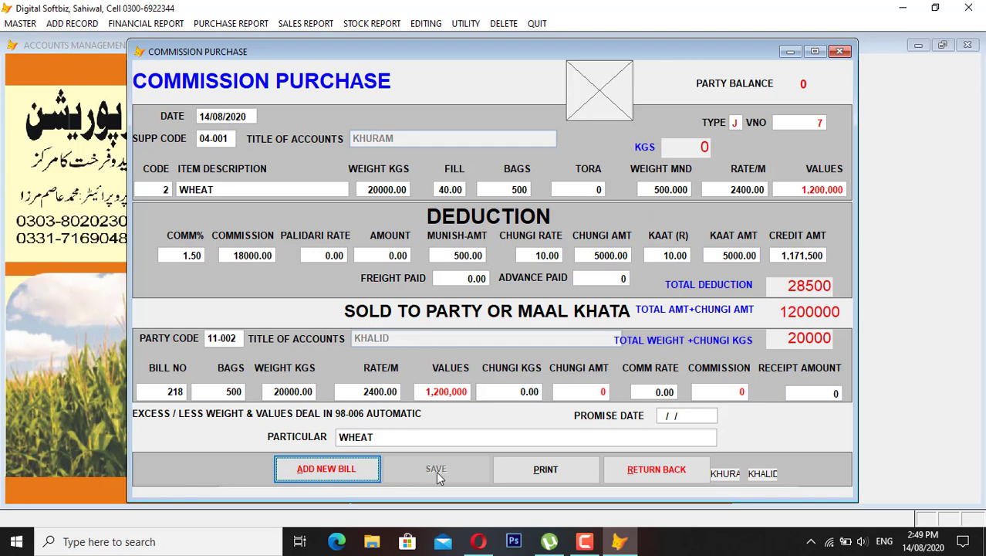
Preview the purchase bill of the saved wheat transaction on screen and check its deductions and net amount
left_click(546, 469)
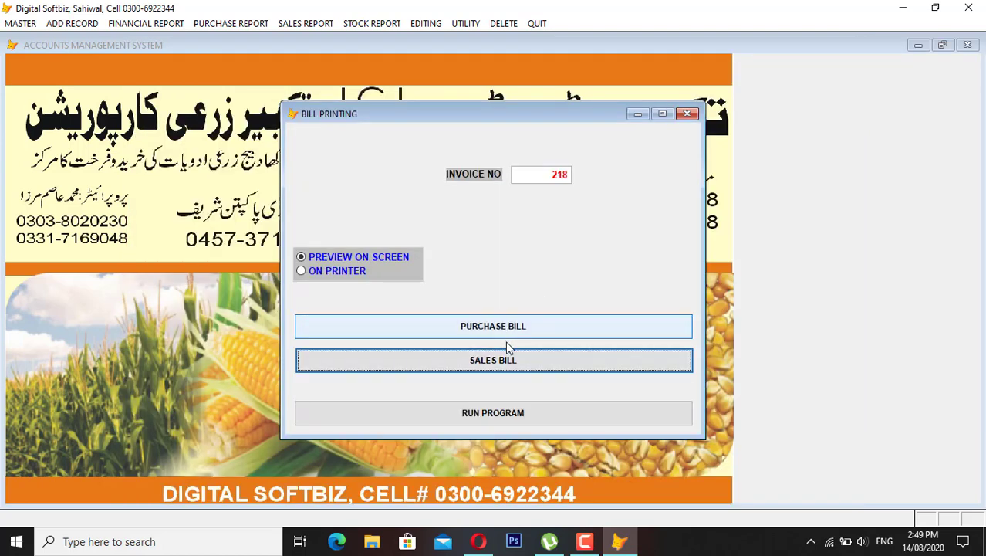
left_click(512, 329)
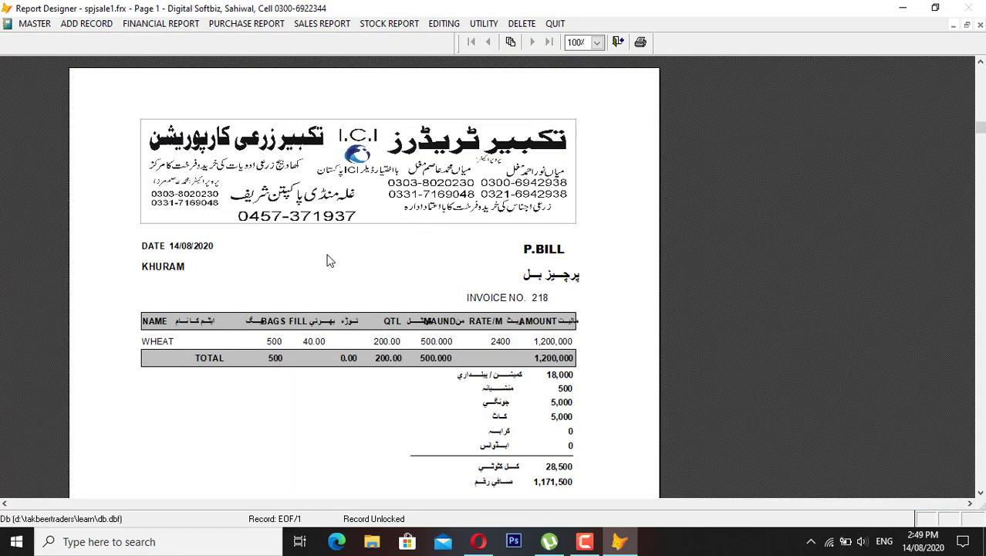
left_click(468, 303)
left_click(529, 336)
left_click(543, 286)
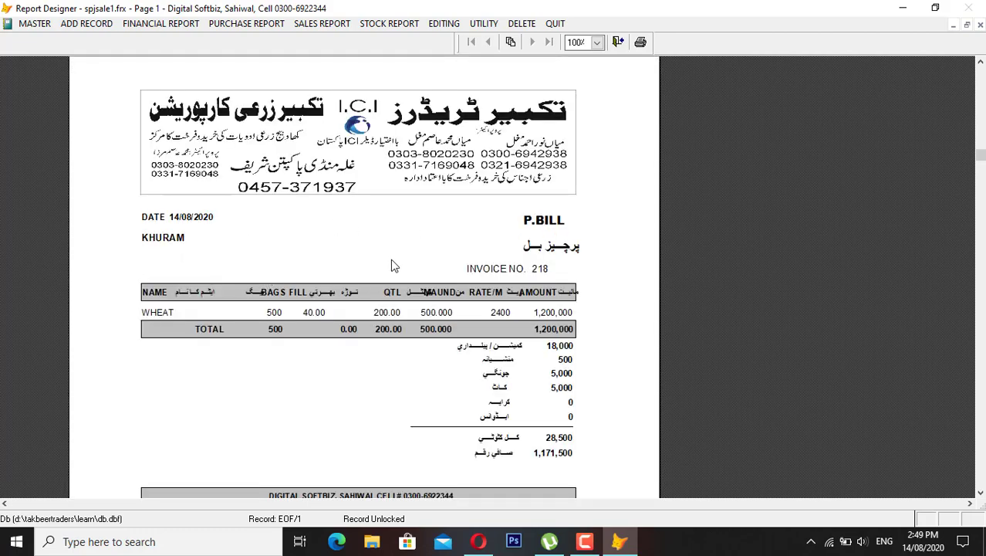
left_click(551, 421)
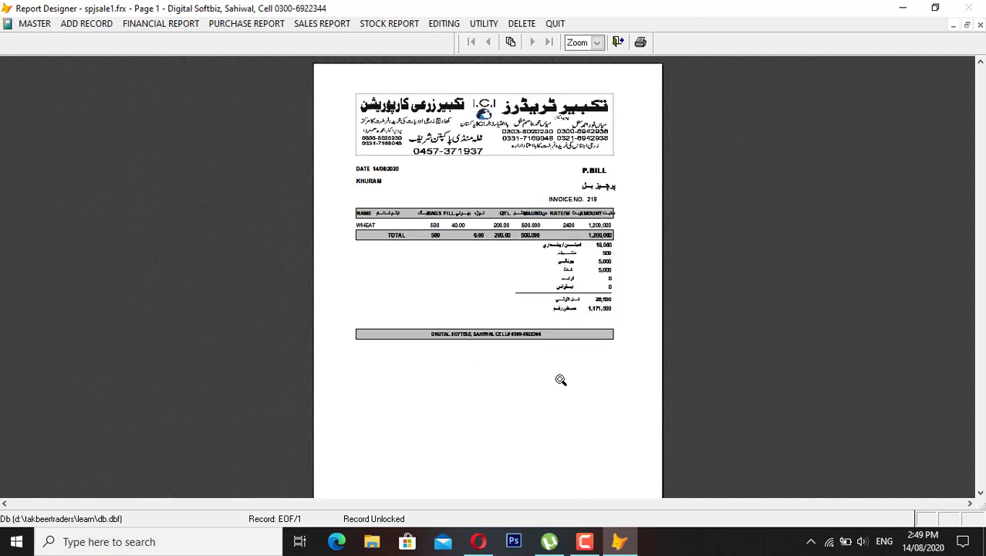
key("Escape")
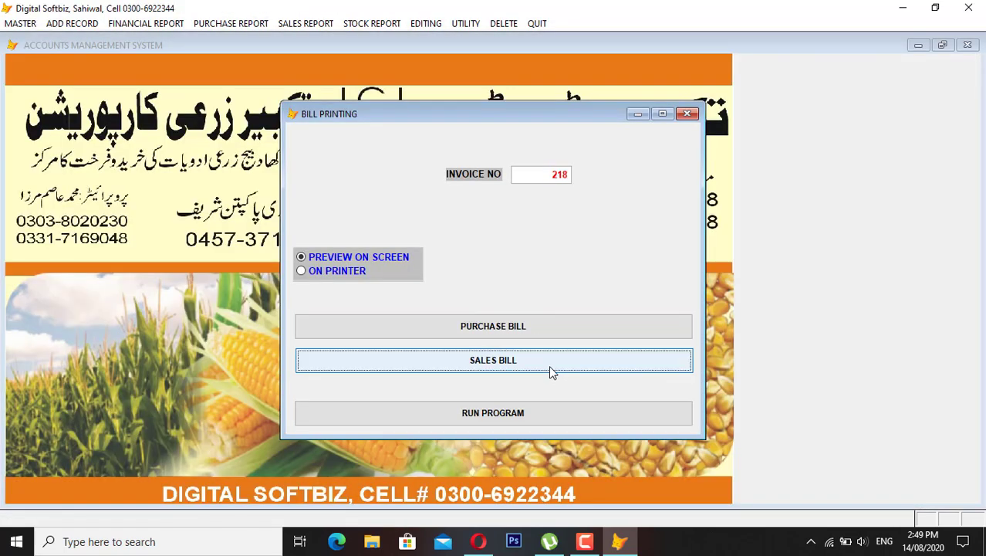
Preview the sales bill of the same wheat transaction on screen, and close bill printing
left_click(551, 369)
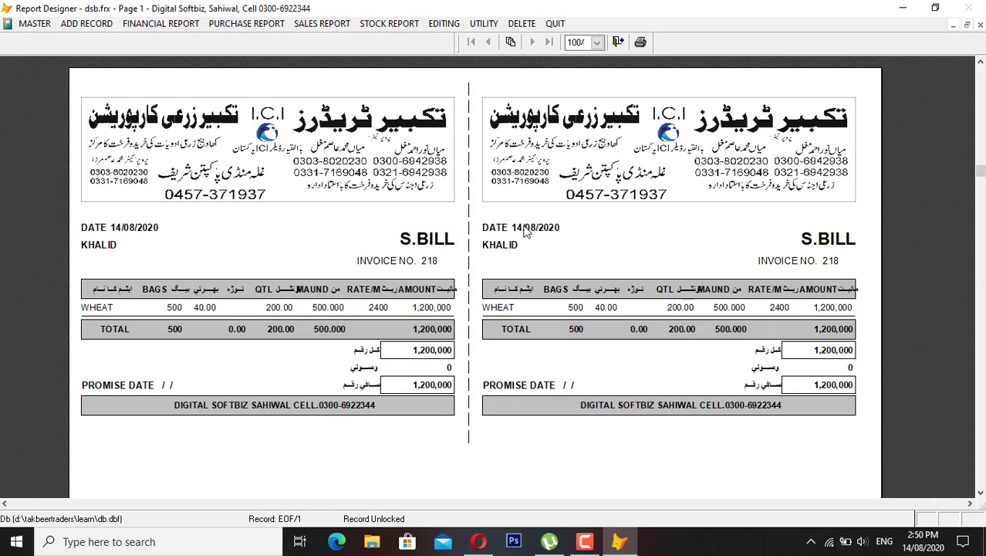
key("Escape")
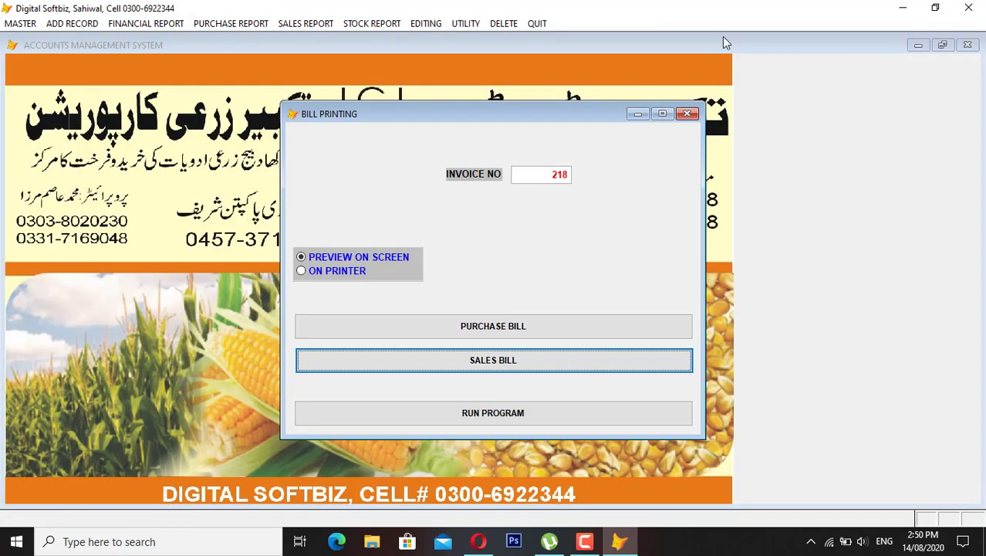
left_click(686, 113)
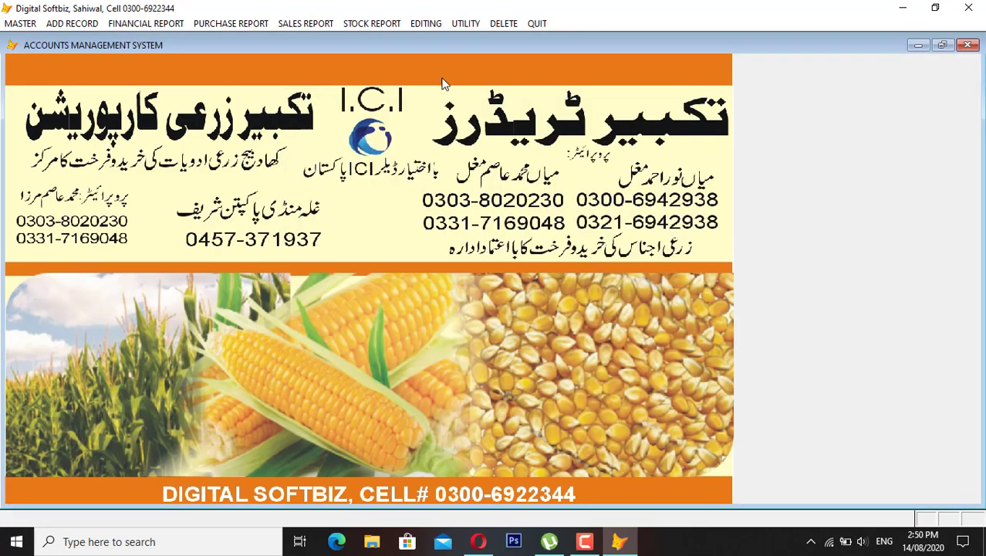
View the ledger of the customer who bought the wheat to check the sale entry
left_click(77, 28)
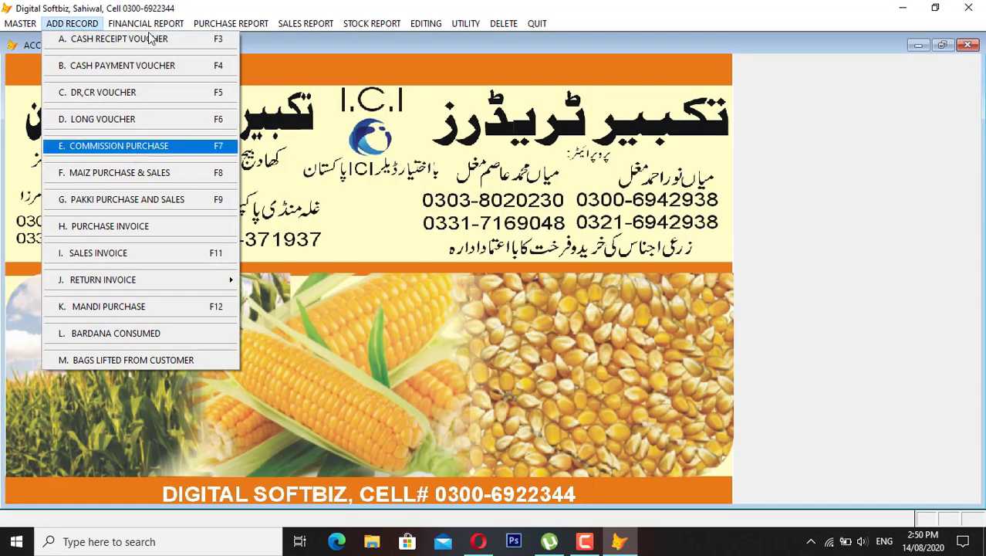
left_click(150, 40)
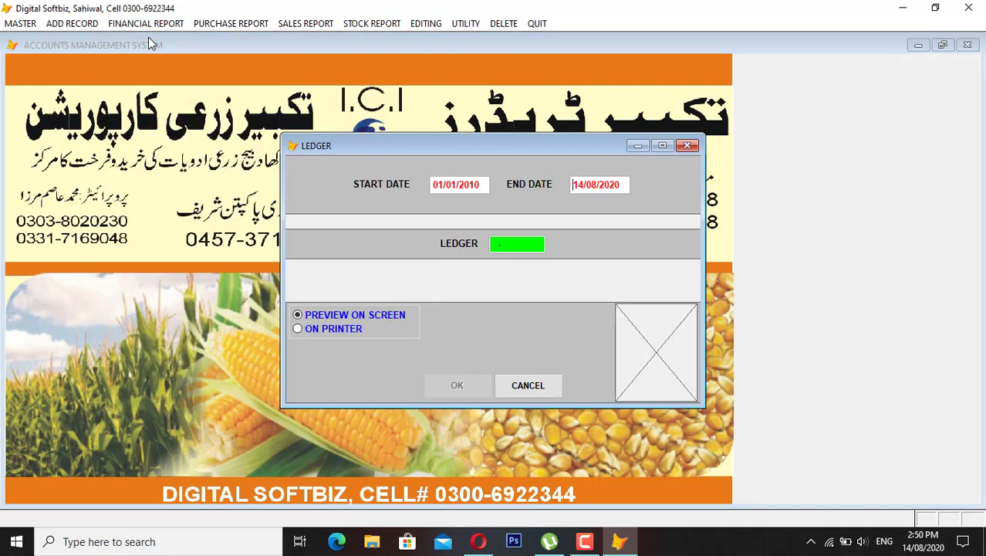
type("KH")
key("Return")
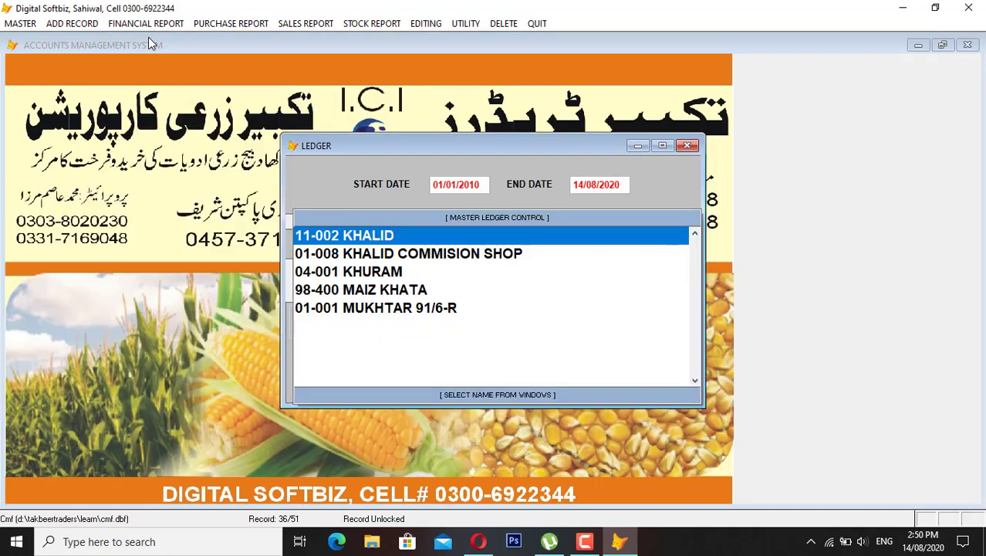
key("Return")
key("Return")
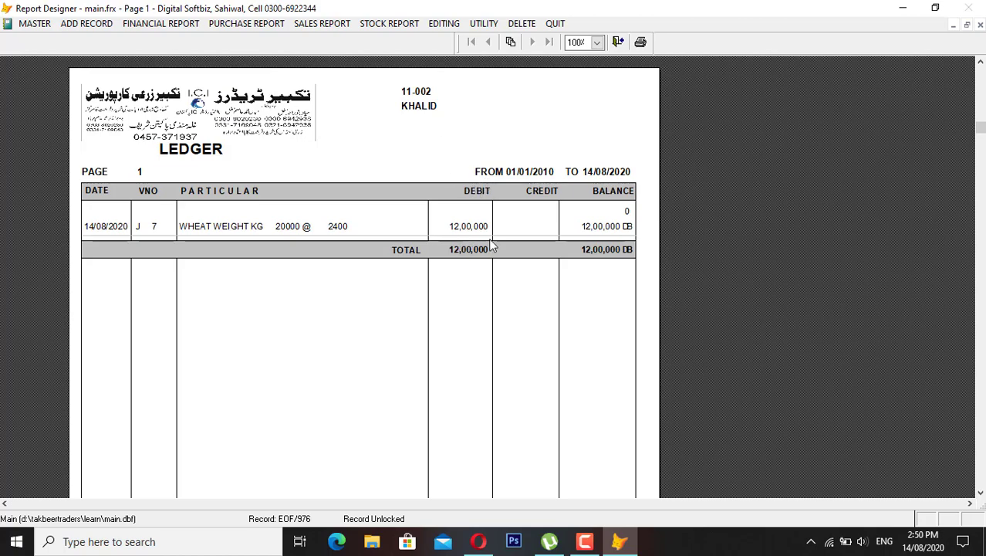
key("Escape")
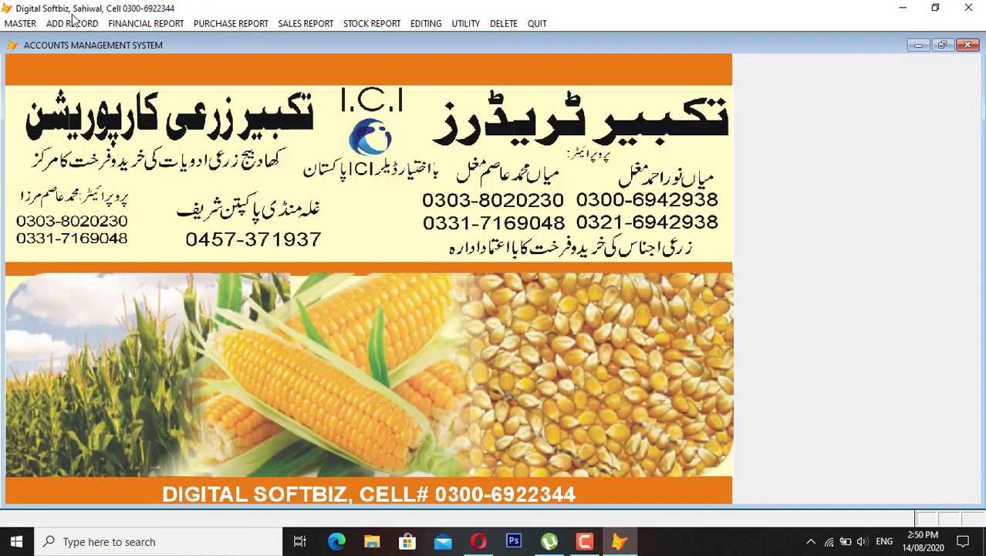
View the ledger of the party who supplied the wheat up to 14/08/2020 to check the purchase entry, and close it
left_click(78, 25)
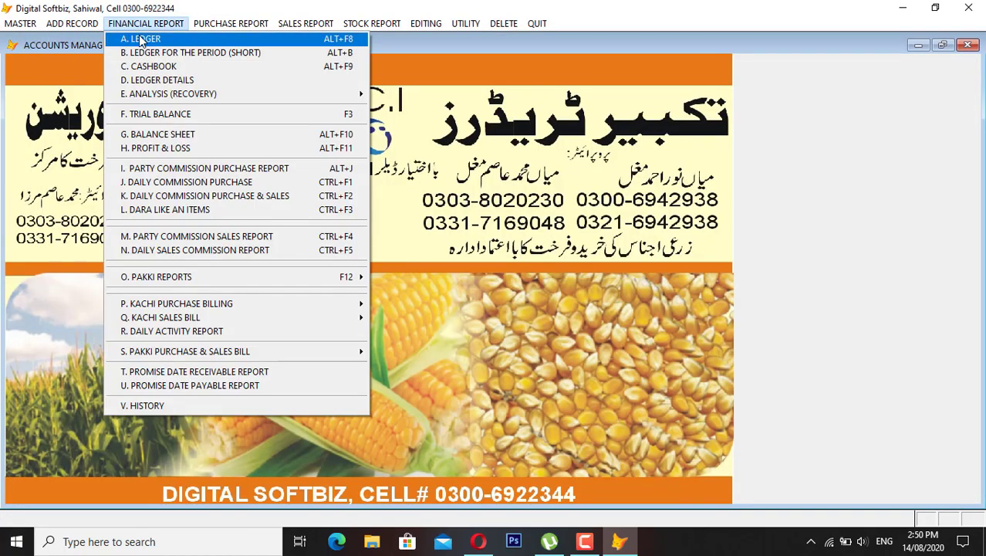
left_click(139, 38)
key("Return")
key("Return")
type("KHU")
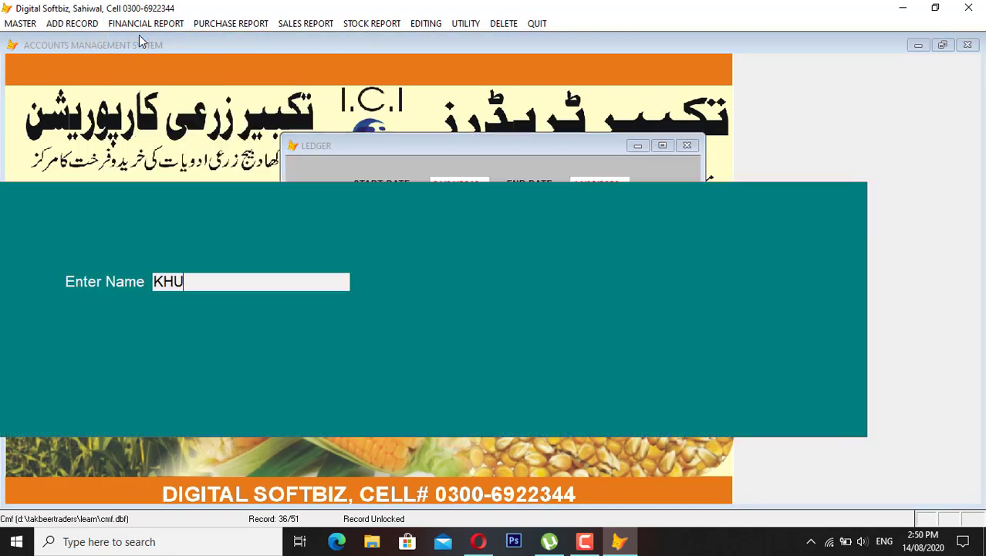
key("Return")
key("Return")
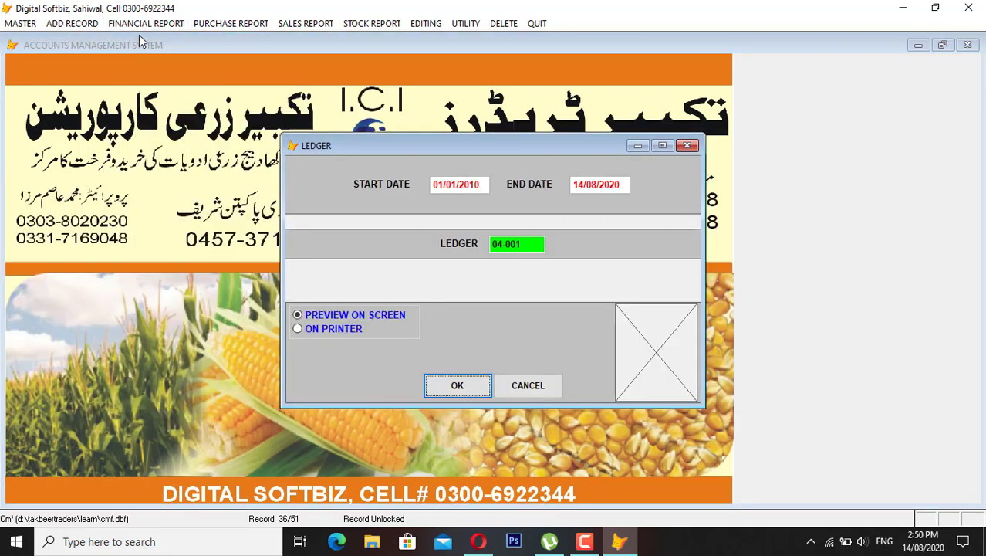
key("Return")
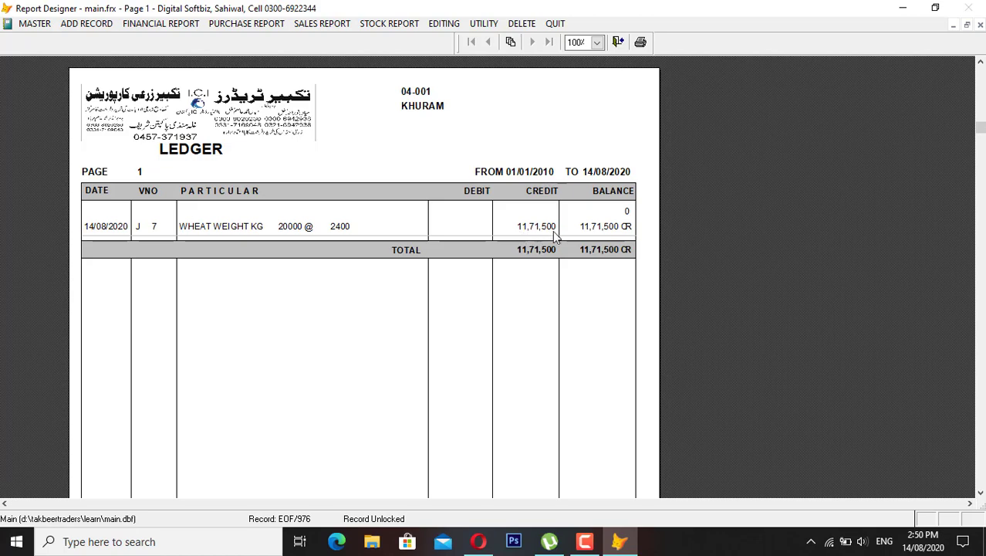
key("Escape")
key("Return")
Preview the daily commission purchase and sales report for 14/08/2020 on screen, and check the supplier, deductions and sold party
left_click(158, 24)
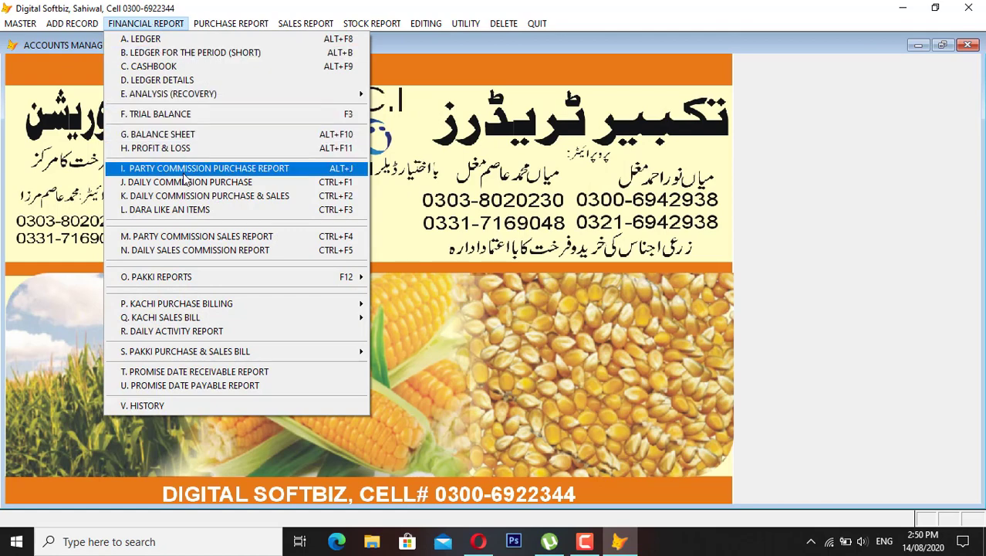
left_click(245, 199)
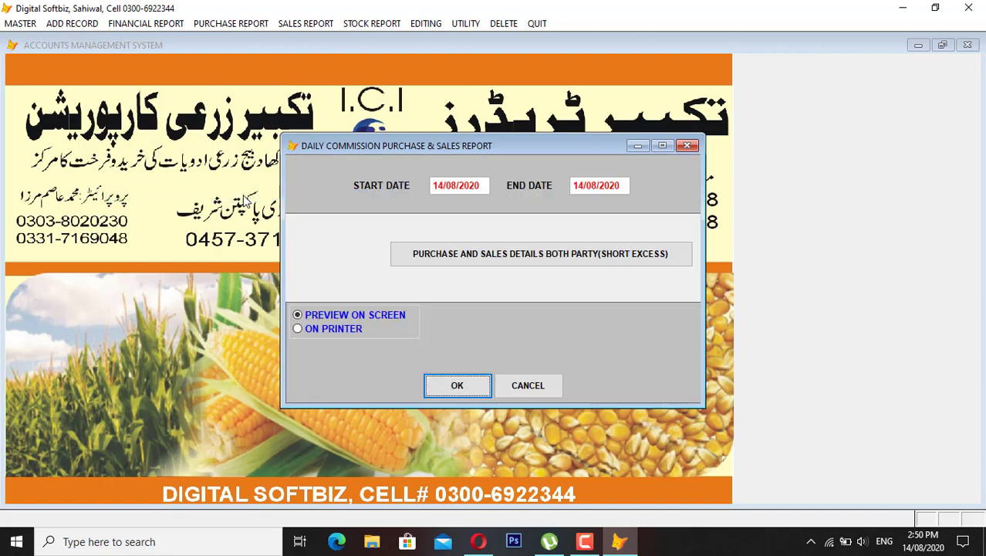
key("Return")
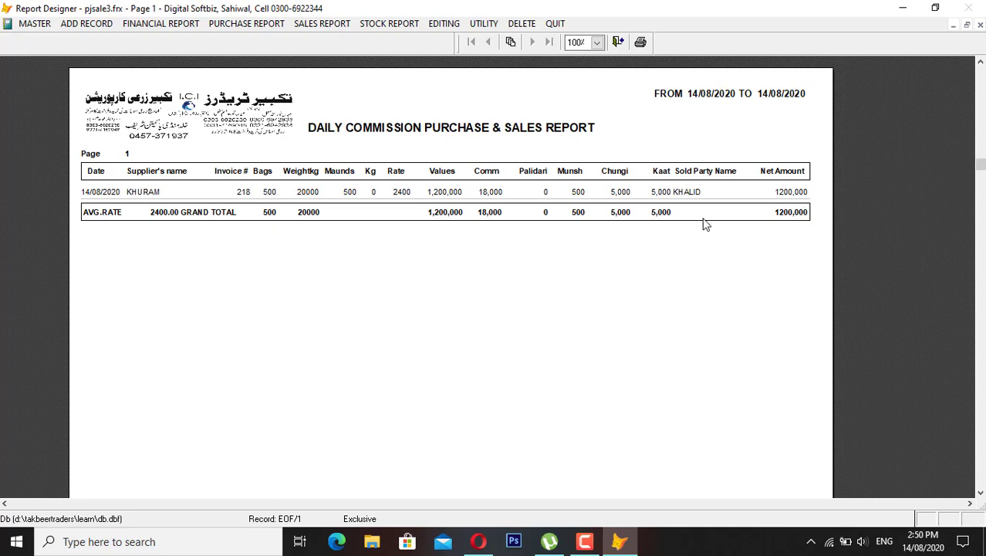
key("Escape")
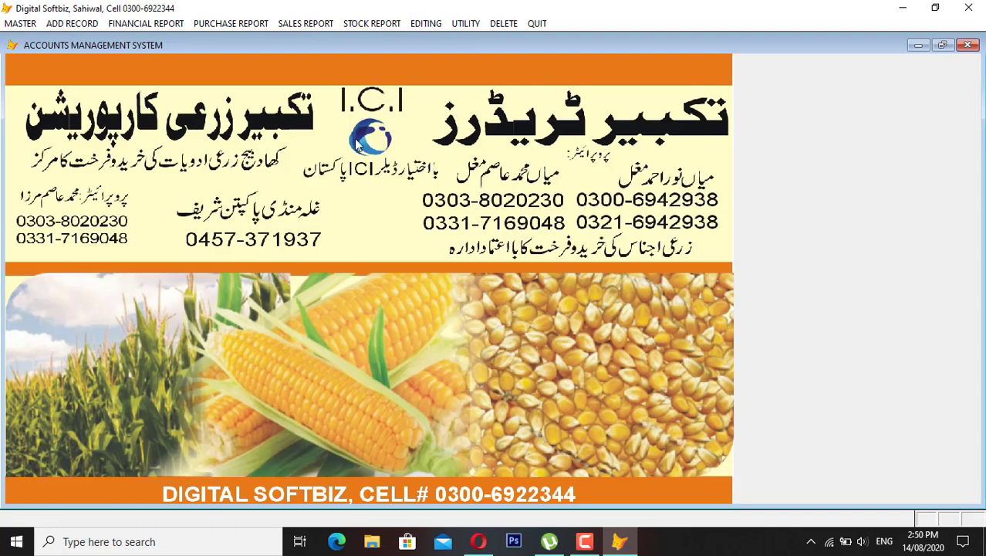
Open the sales invoice return form to look at its fields, and close it without entering a bill
left_click(139, 25)
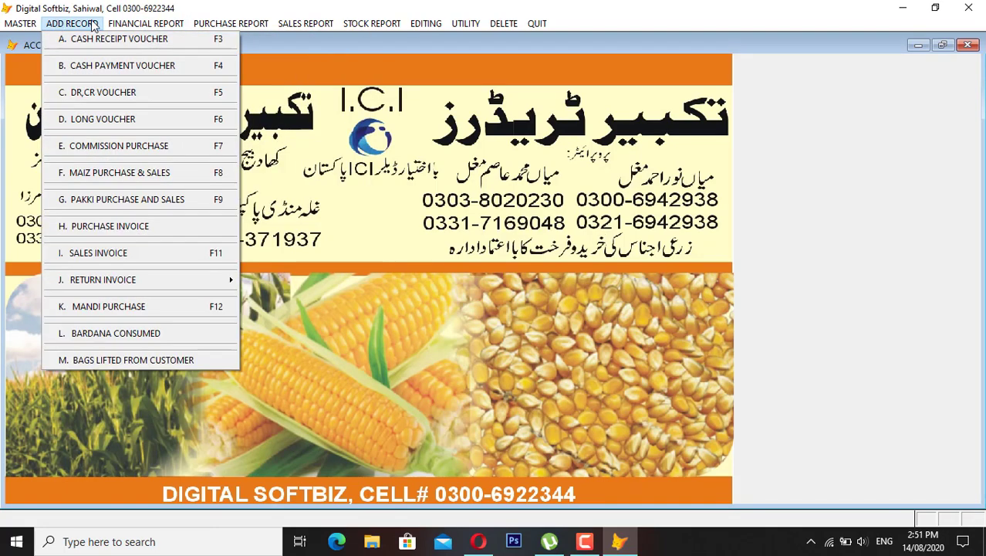
mouse_move(89, 27)
mouse_move(128, 286)
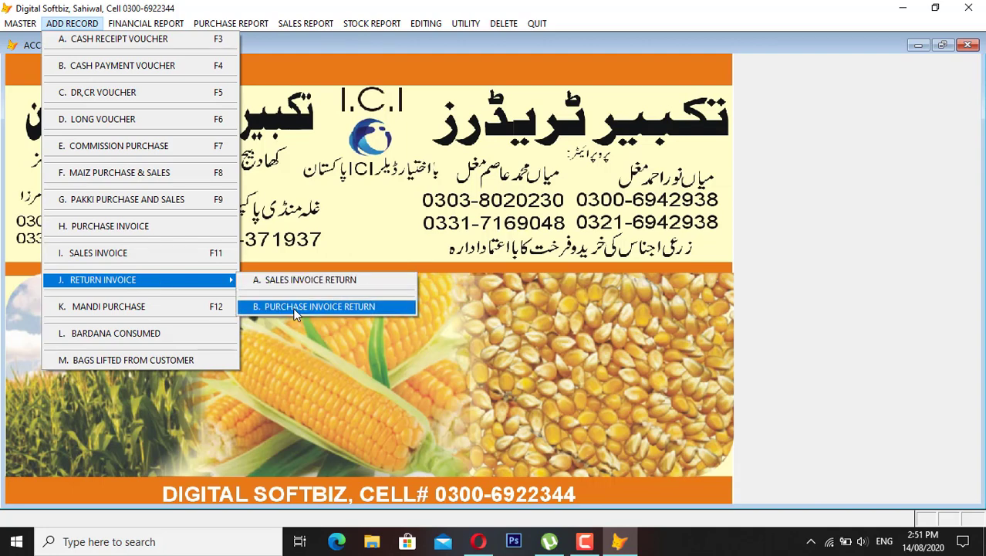
left_click(316, 292)
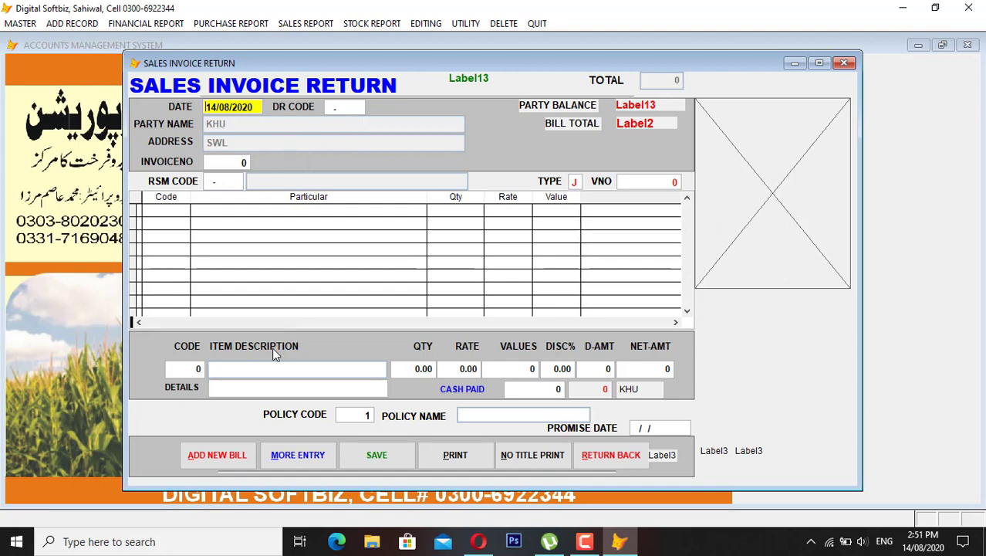
left_click(610, 456)
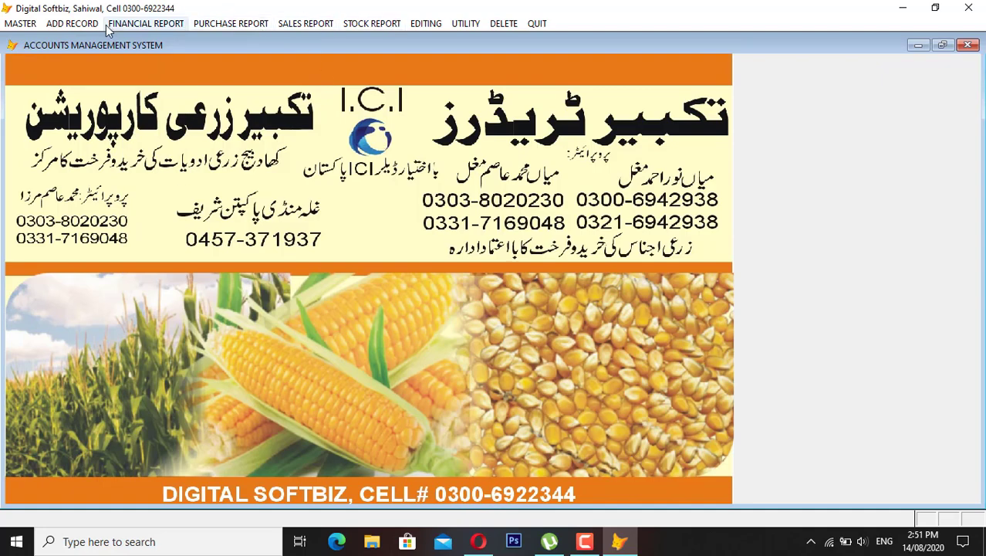
View the ledger of the Pakpatan supplier up to 14/08/2020 to check the NAYA SPRAY 500ML purchase entry
left_click(140, 23)
left_click(141, 38)
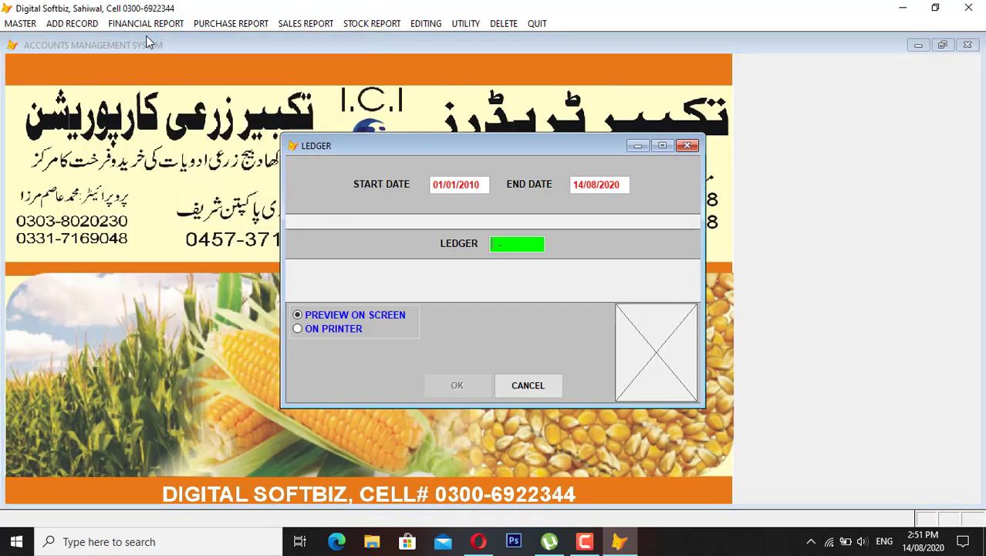
key("Return")
key("Return")
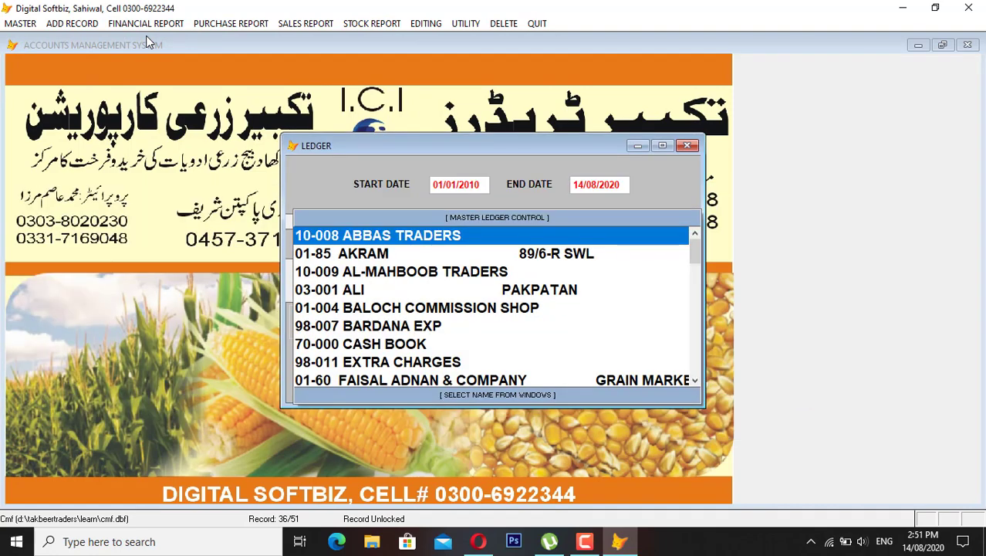
key("Down")
key("Down")
key("Return")
key("Return")
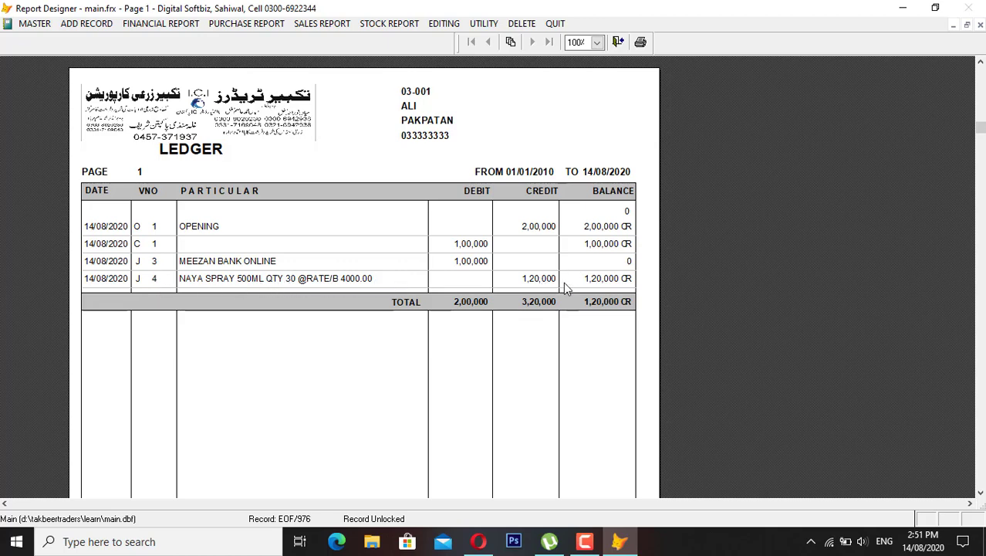
key("Escape")
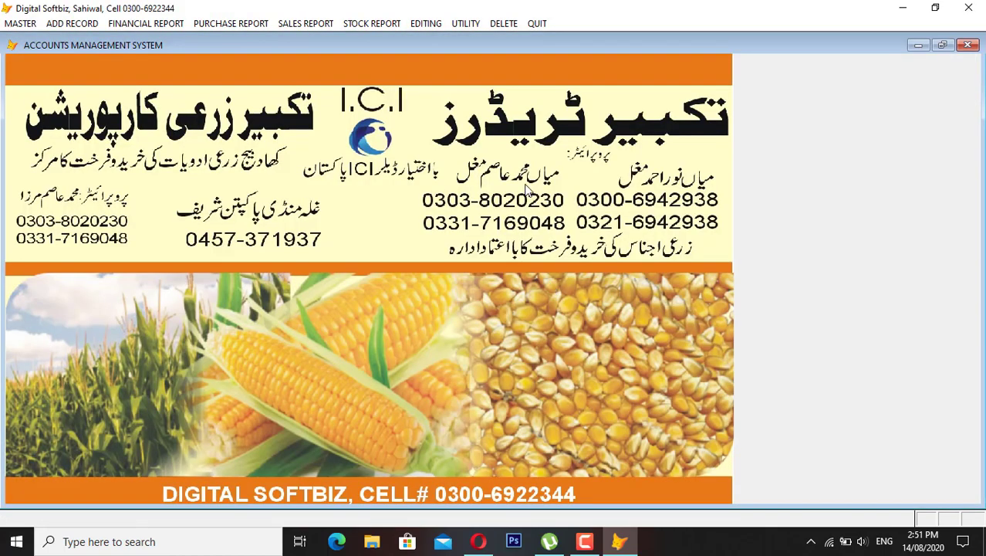
View the item ledger of NAYA SPRAY 500ML from 01/01/2010 to 31/12/2020 to find the purchase's voucher number
left_click(394, 27)
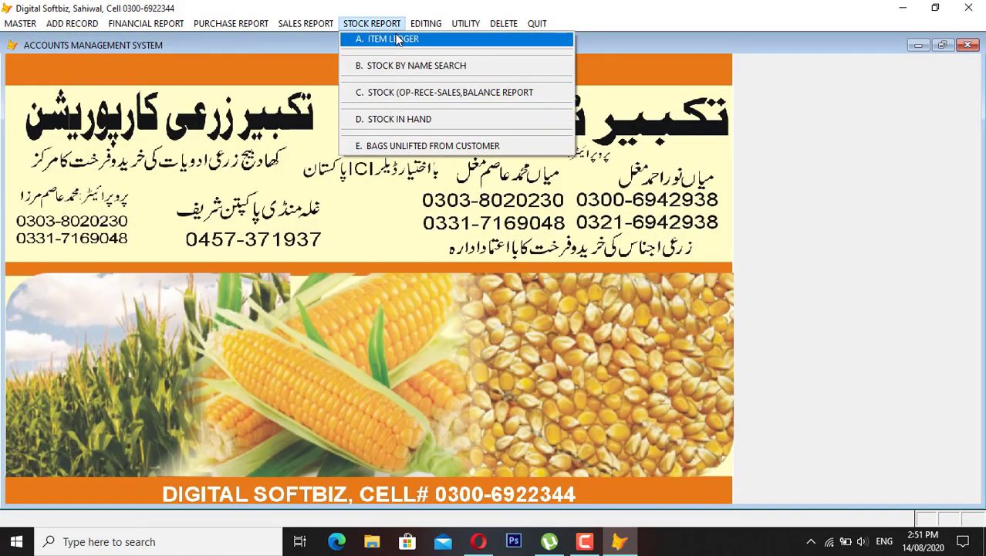
left_click(396, 39)
key("Return")
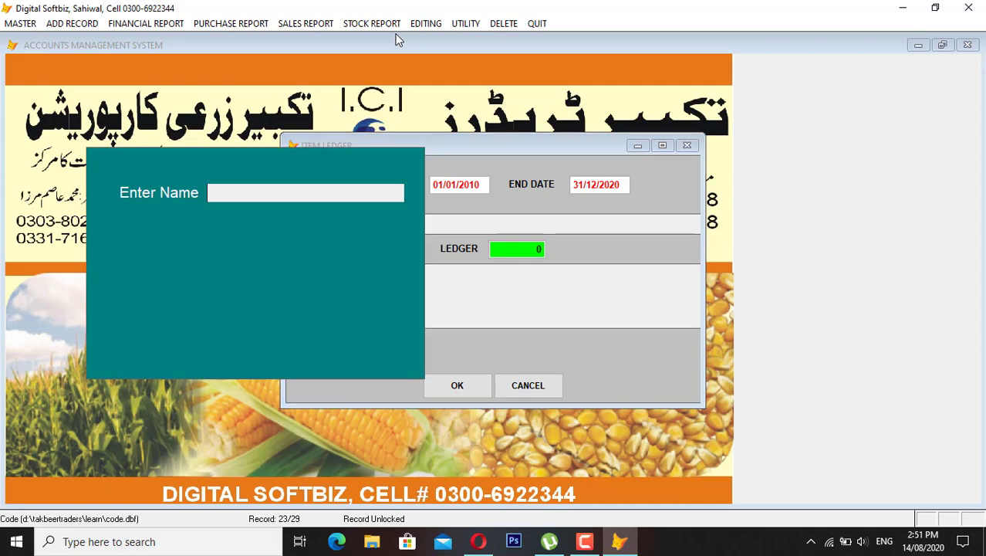
type("SP")
key("Return")
key("Return")
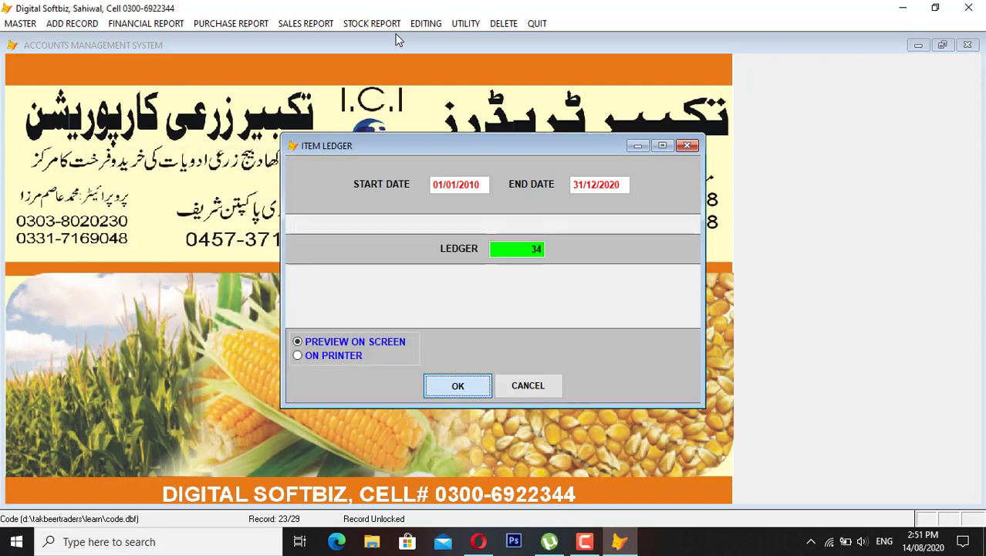
key("Return")
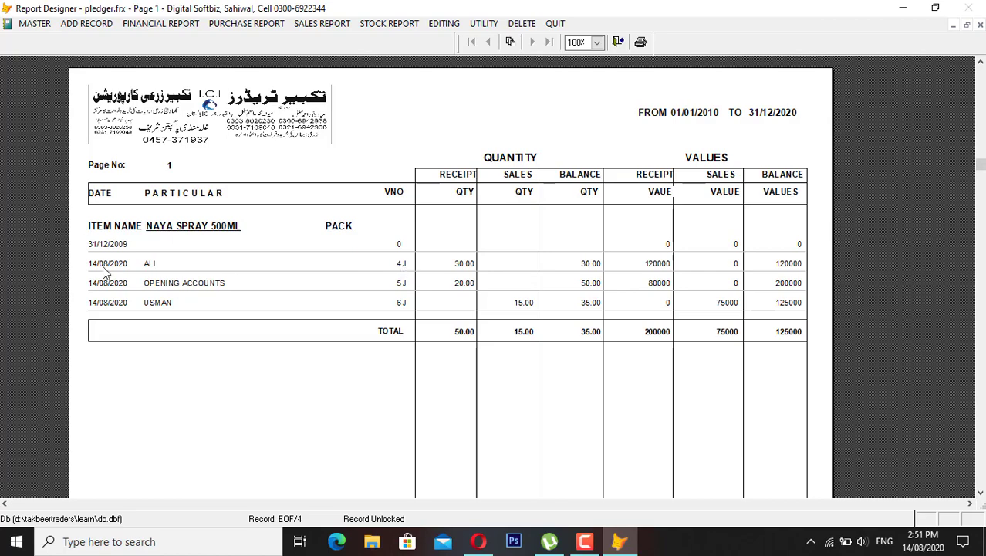
key("Escape")
key("Escape")
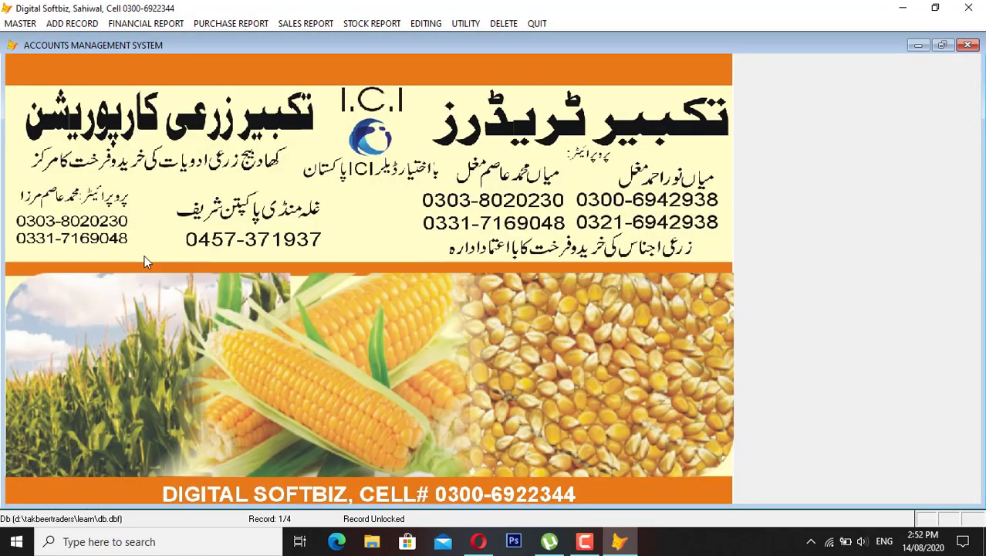
Delete the spray purchase voucher number 4 of type J dated 14/08/2020, and reindex the data
left_click(503, 23)
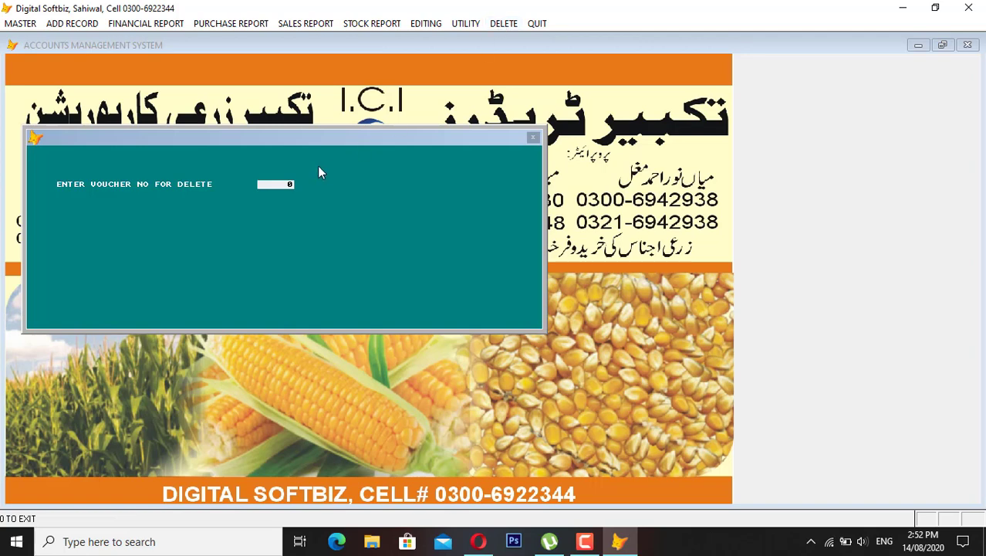
type("4")
key("Return")
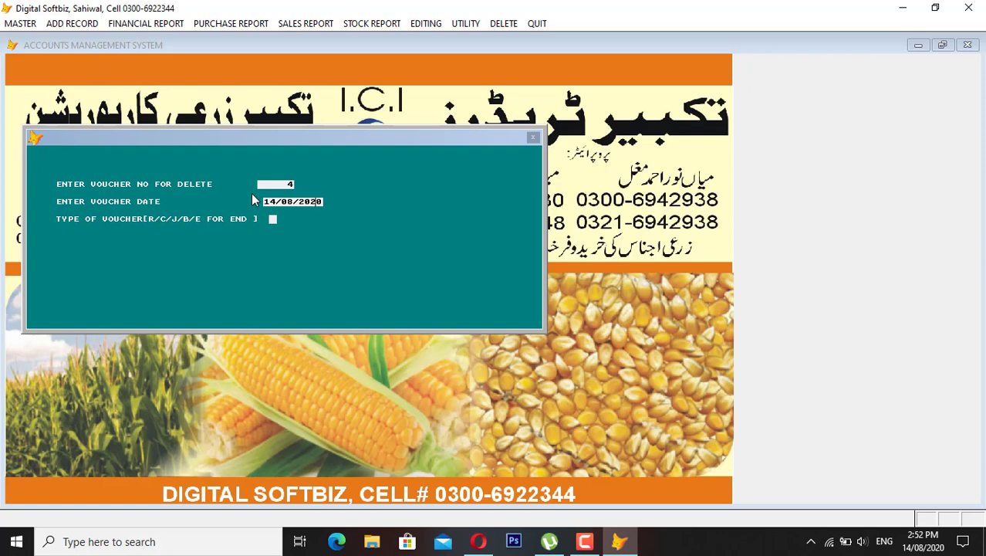
key("Return")
key("Return")
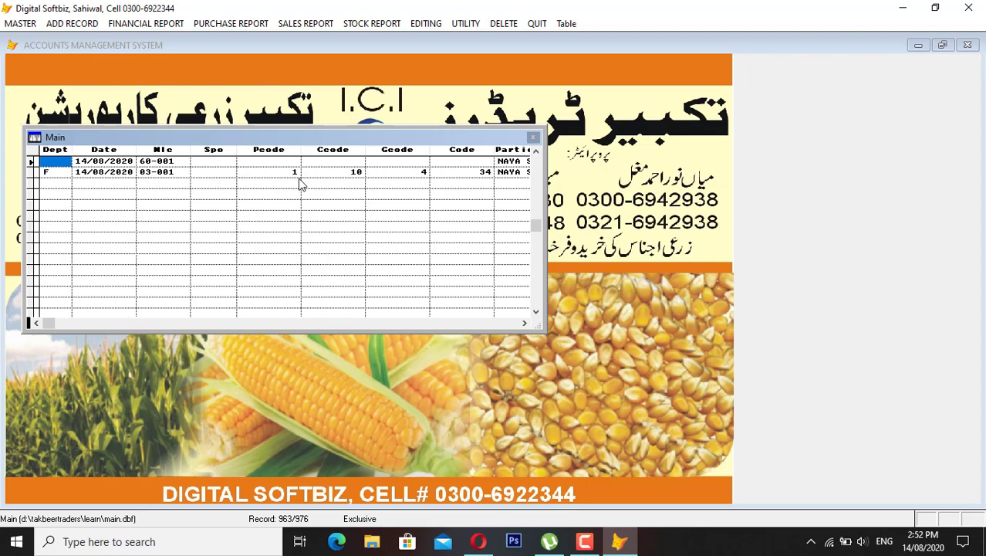
key("Escape")
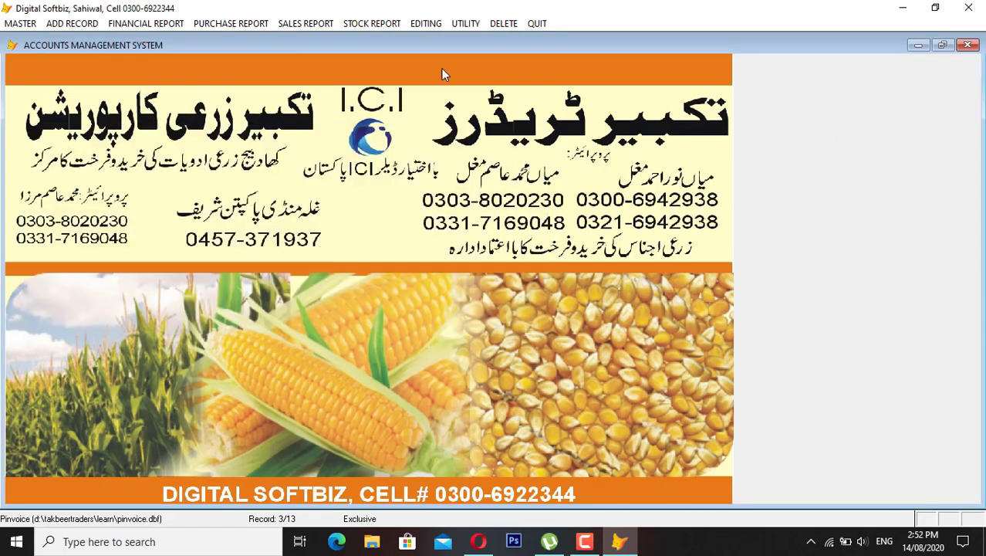
left_click(482, 24)
left_click(480, 37)
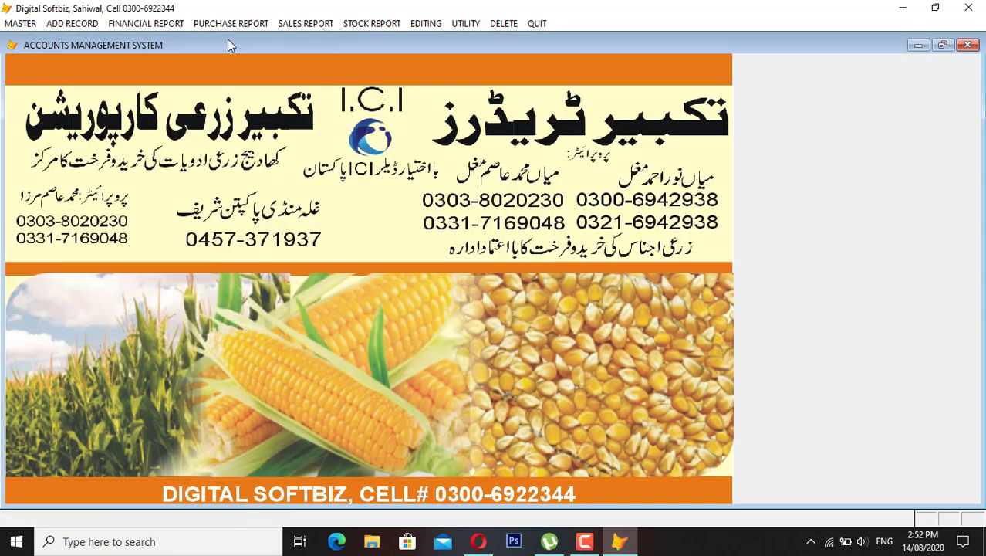
Preview the stock in hand report as of 14/08/2020 for all companies and categories, and check the NAYA SPRAY 500ML quantity
left_click(373, 23)
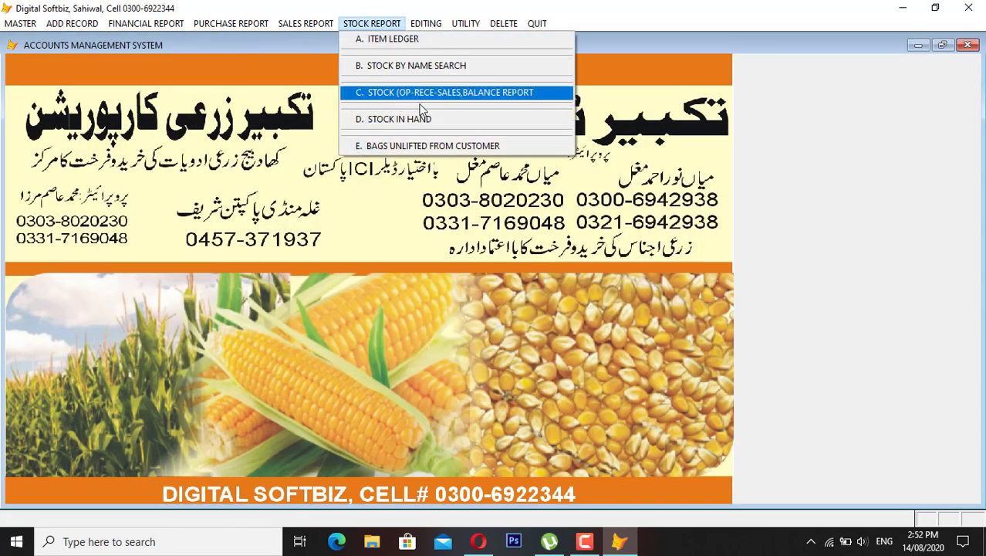
left_click(413, 120)
key("Return")
key("Return")
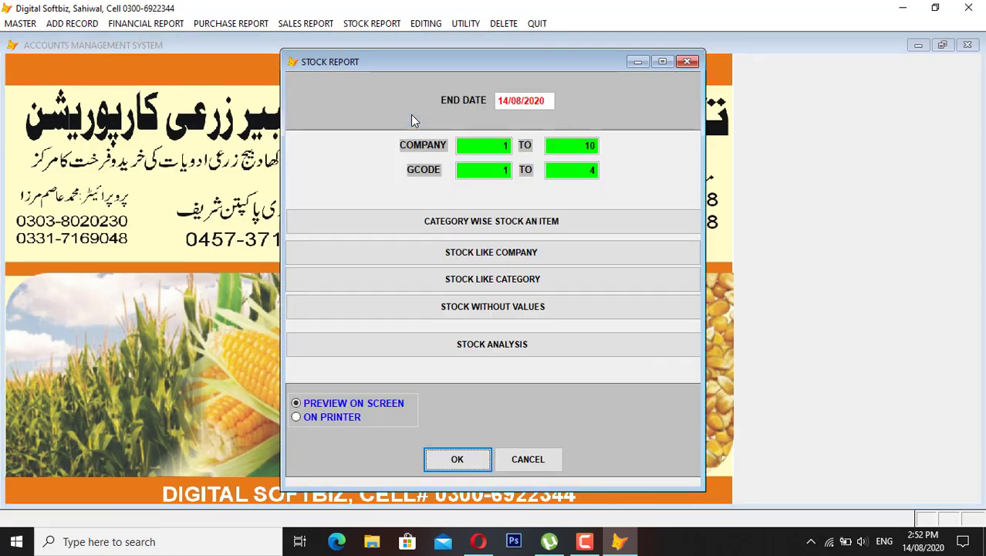
key("Return")
left_click(572, 381)
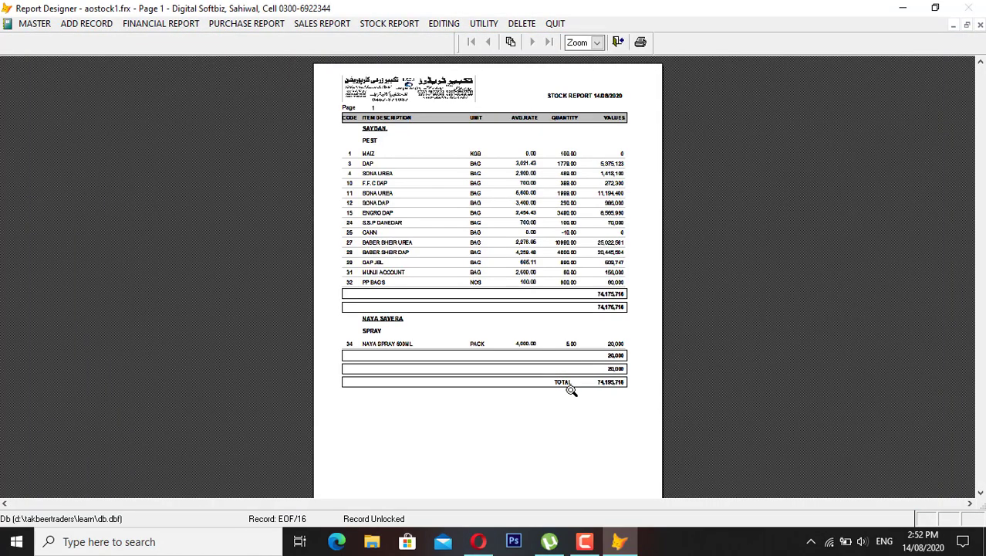
left_click(575, 358)
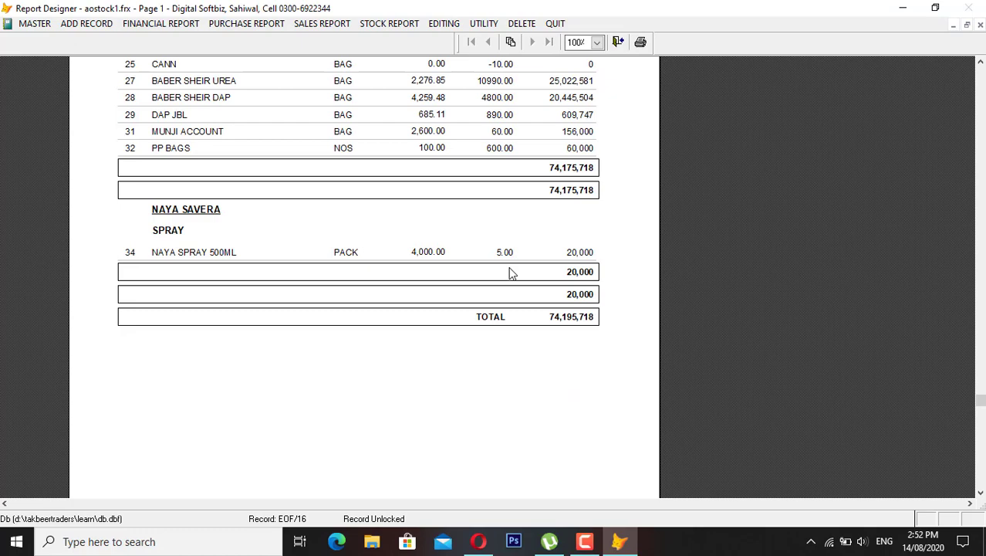
key("Escape")
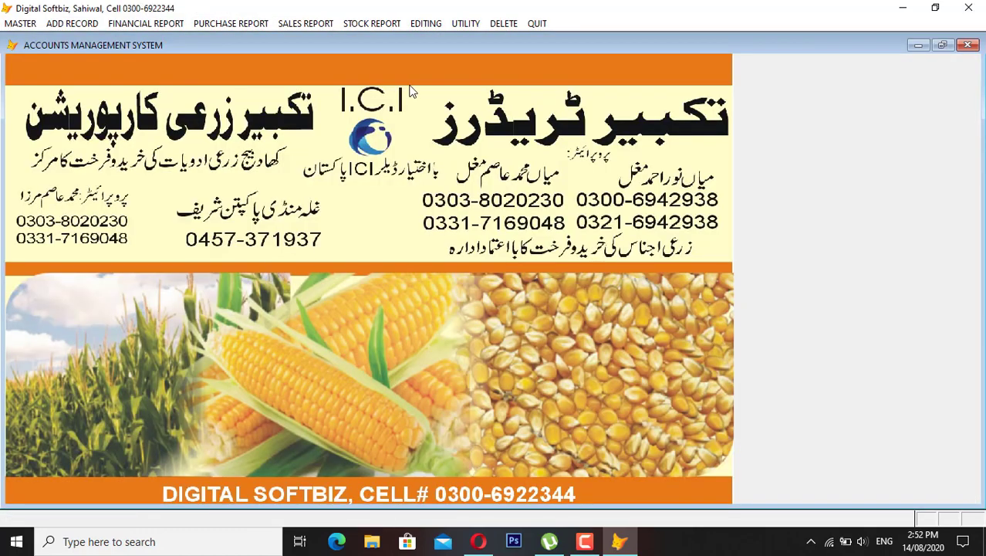
Check in the NAYA SPRAY 500ML item ledger whether the deleted purchase is gone, and close the report
left_click(376, 23)
left_click(398, 36)
key("Return")
key("Return")
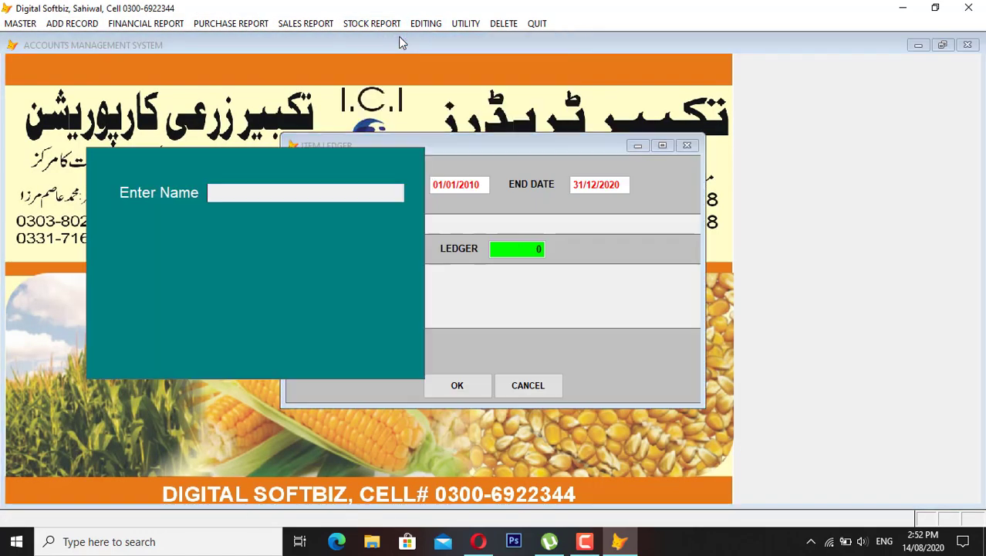
type("SP")
key("Return")
key("Return")
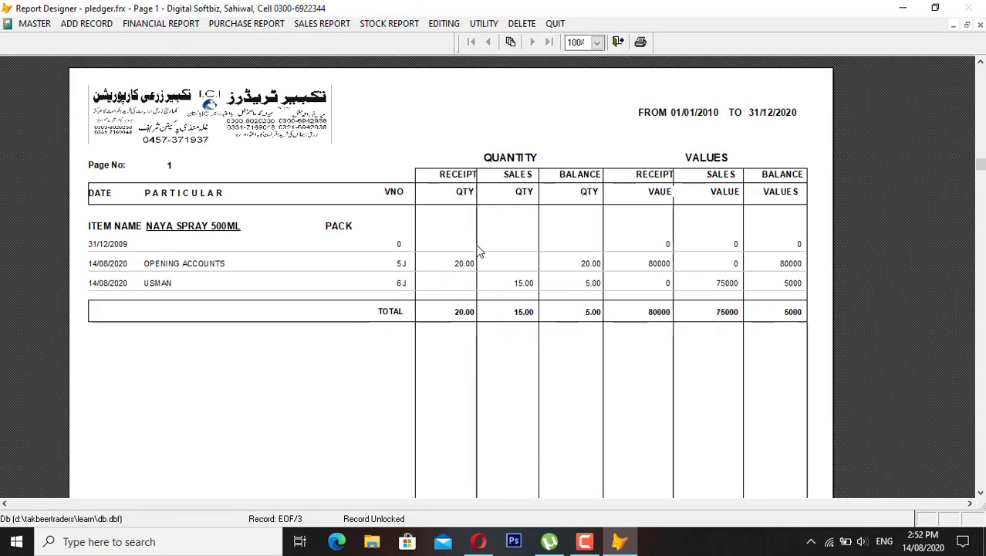
key("Escape")
key("Escape")
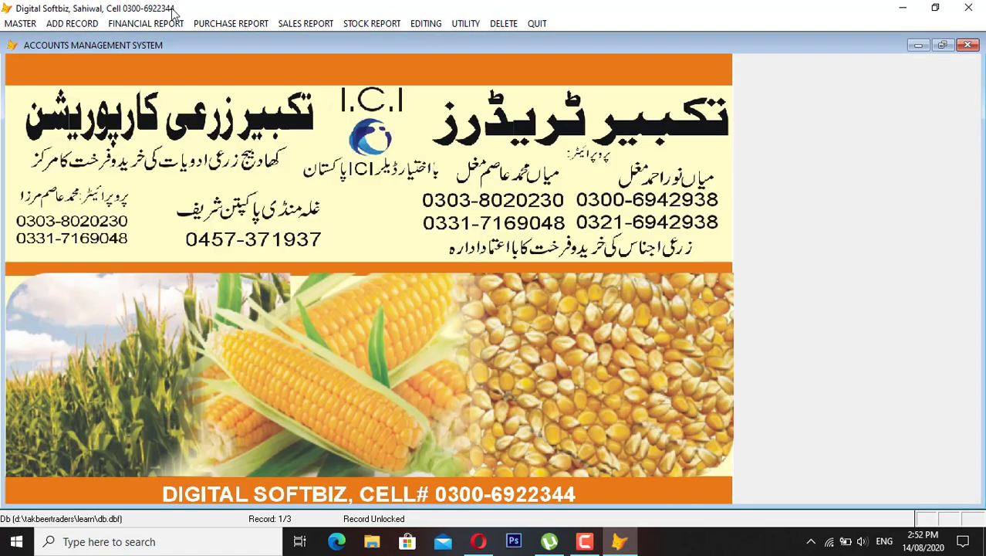
Check in the Pakpatan supplier's ledger whether the deleted spray purchase is gone, and close the report
left_click(154, 27)
left_click(162, 38)
key("Return")
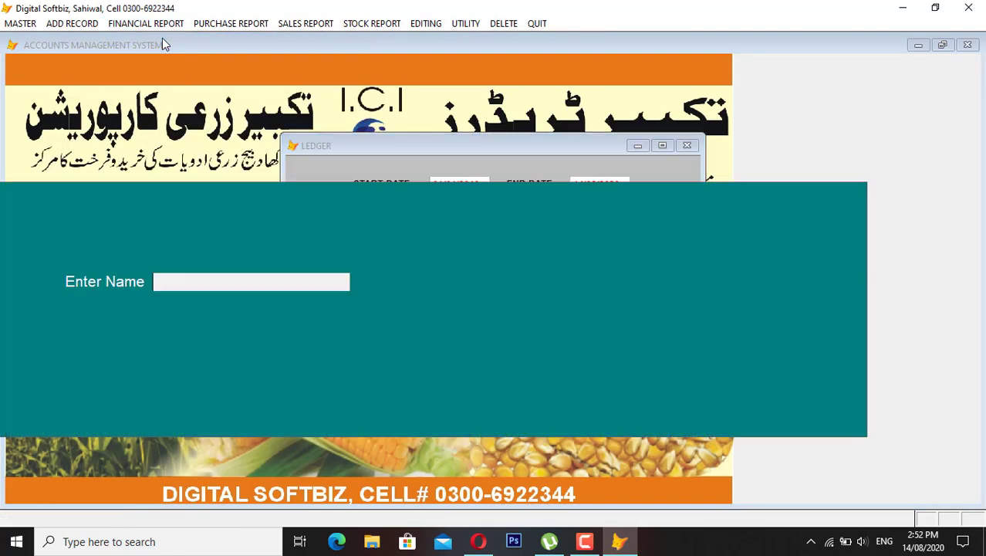
type("ALI")
key("Return")
key("Return")
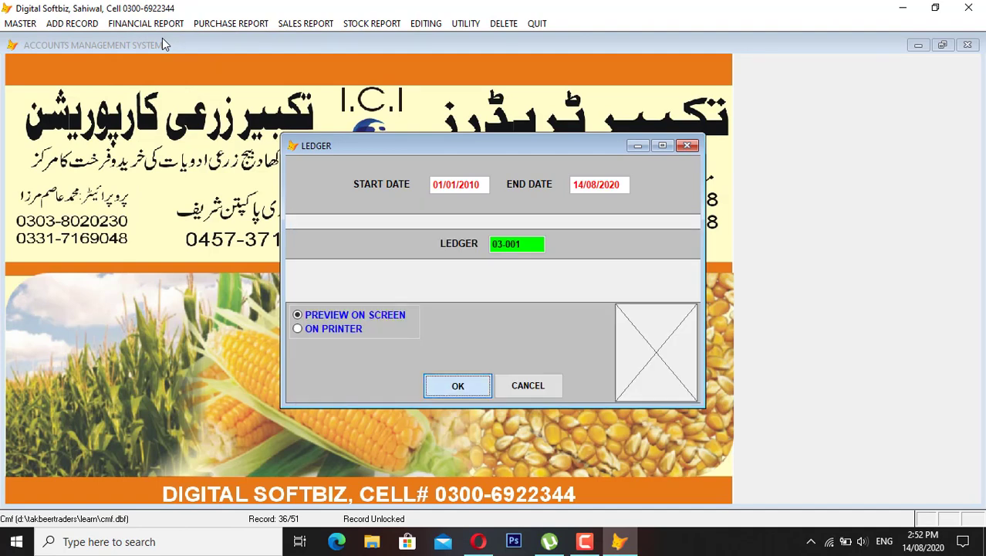
key("Return")
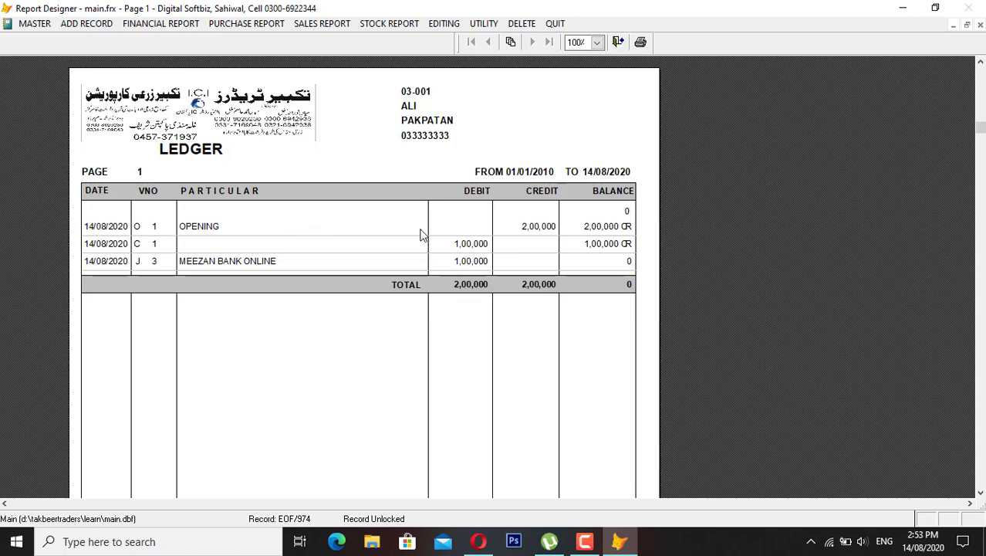
key("Escape")
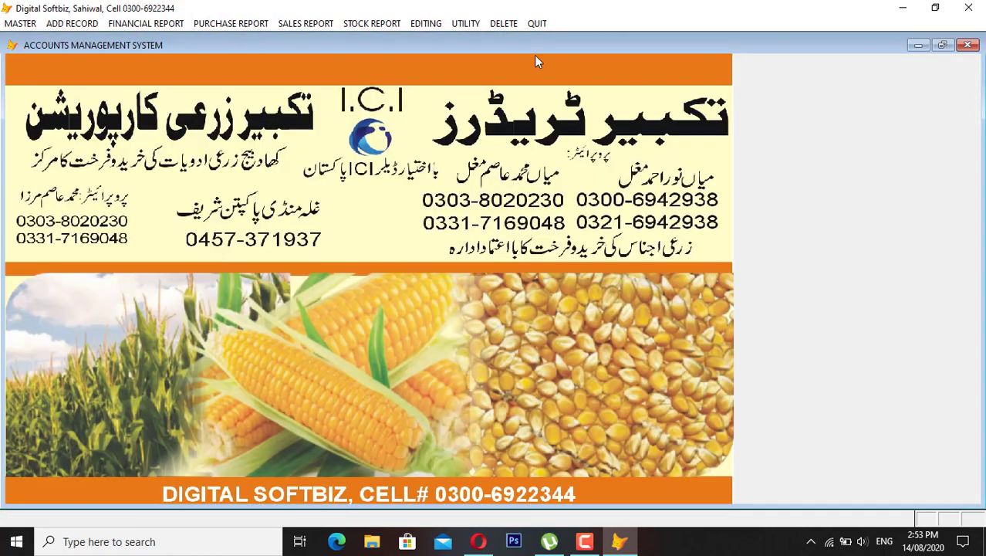
left_click(465, 23)
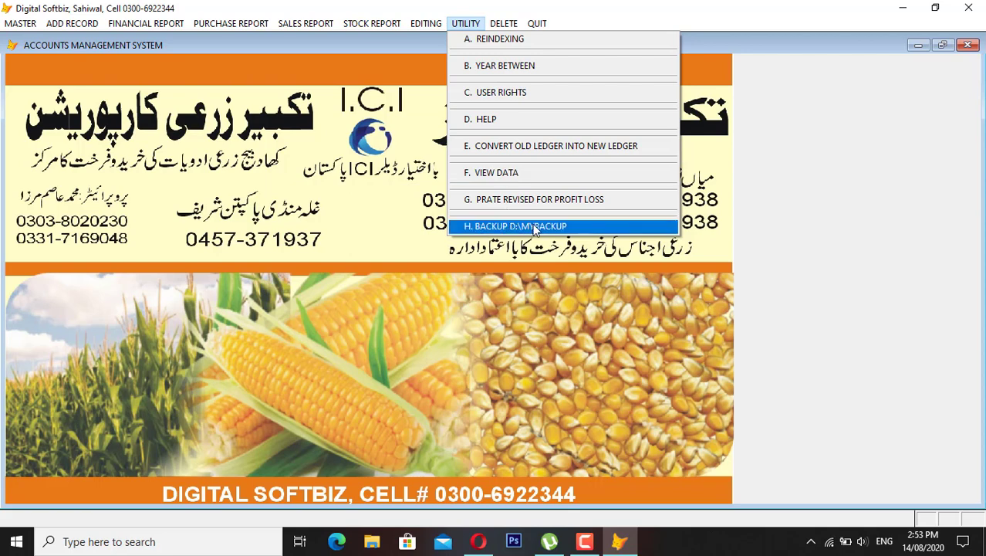
left_click(410, 229)
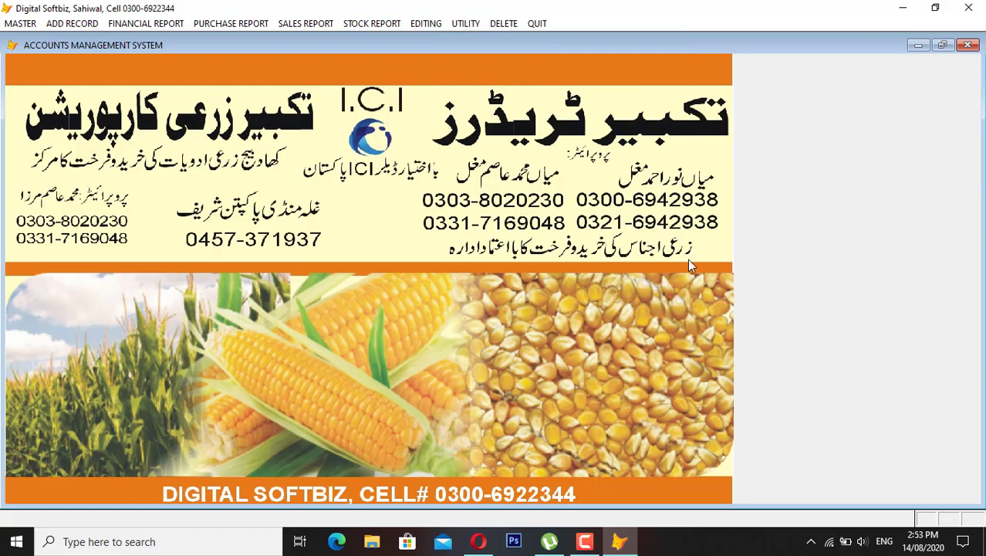